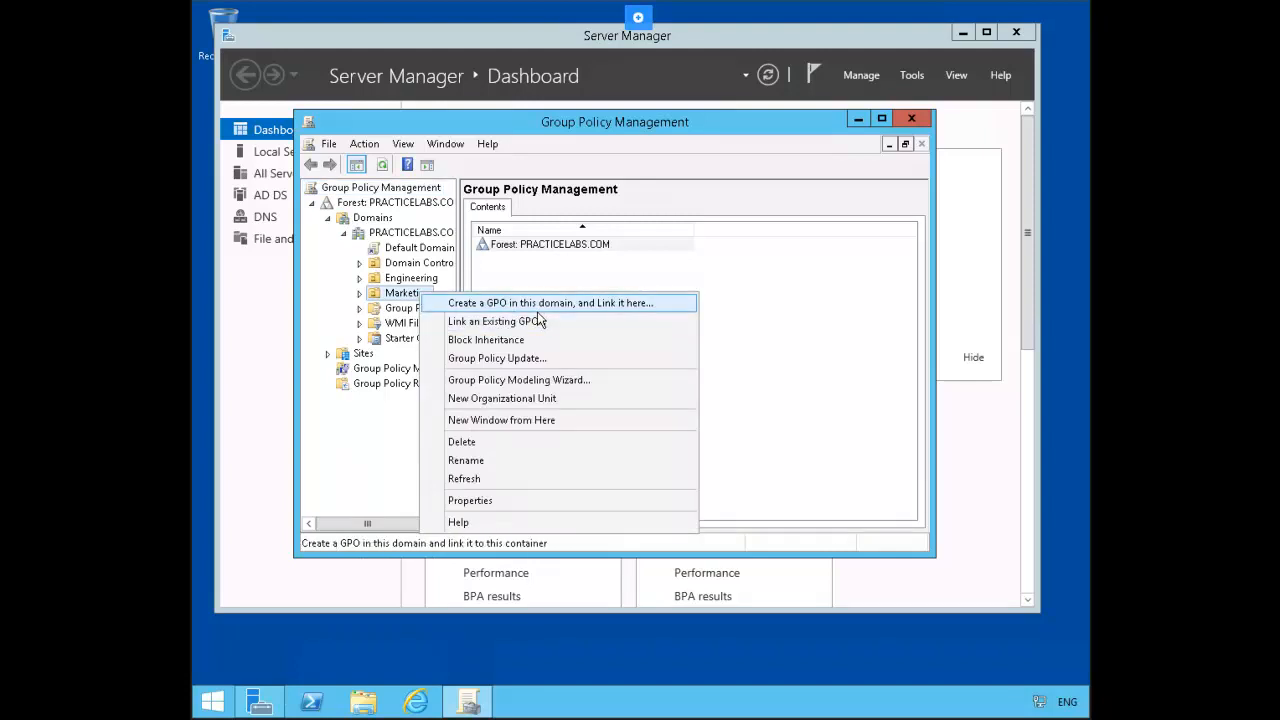
Step: Create a new GPO linked to the Marketing OU, naming it 'Winzip D'
left_click(603, 303)
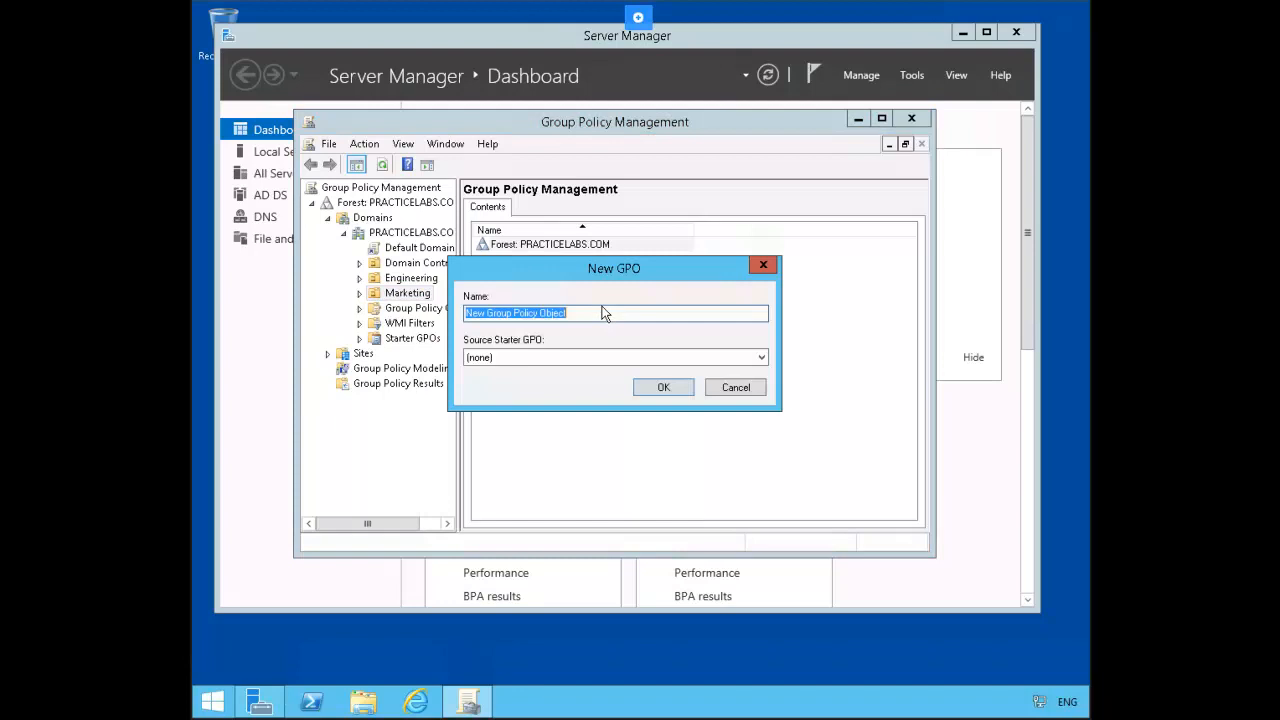
type("Wi")
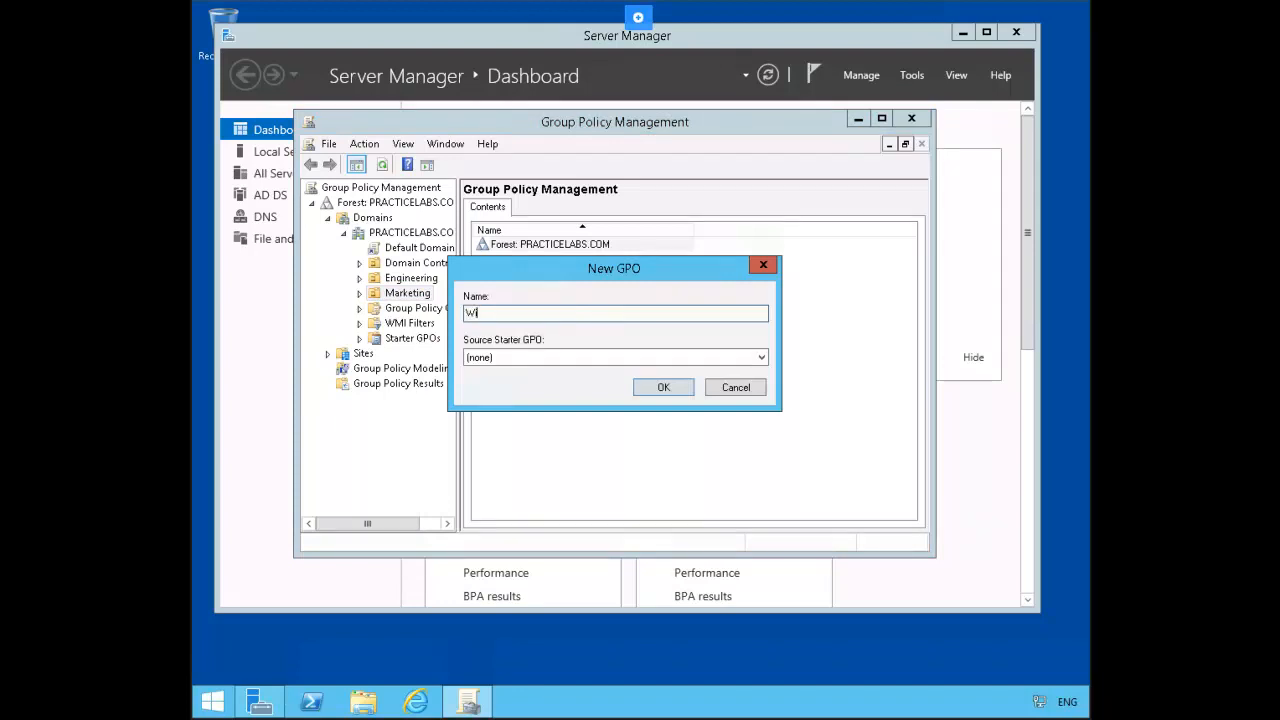
type("nzip D")
key("Return")
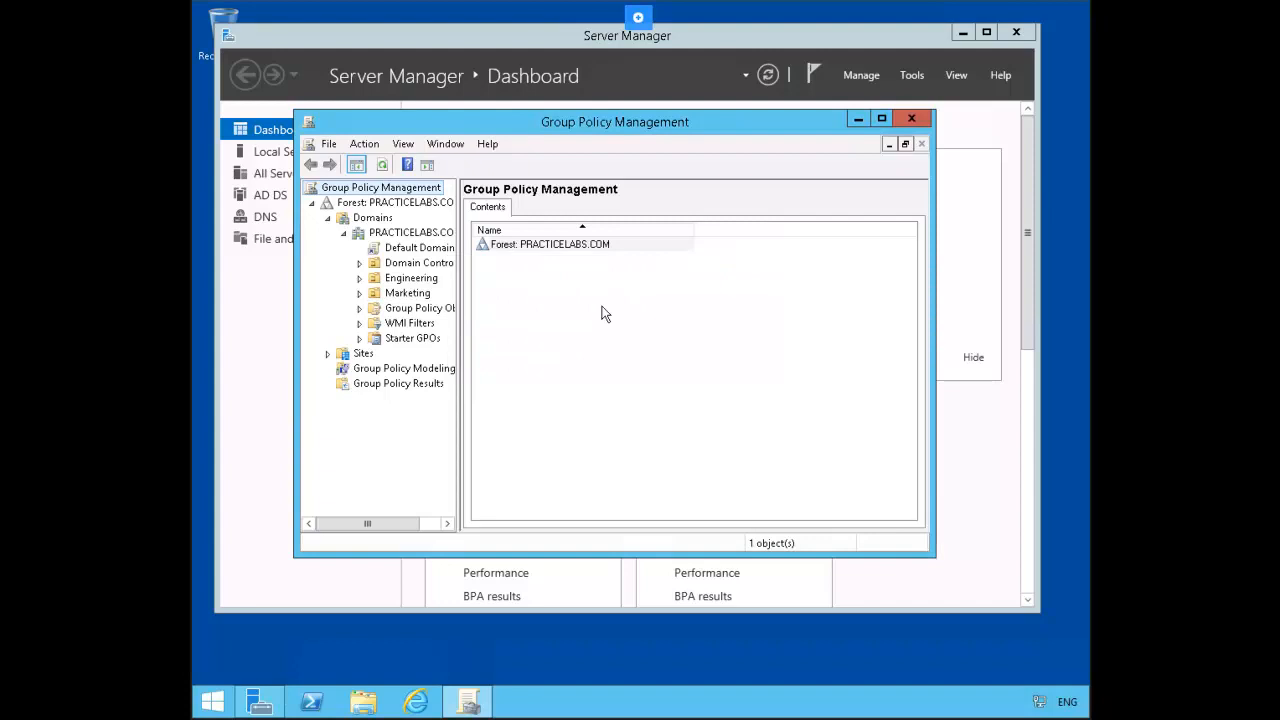
Step: Open the Winzip 9 GPO linked to Marketing in the policy editor
left_click(405, 293)
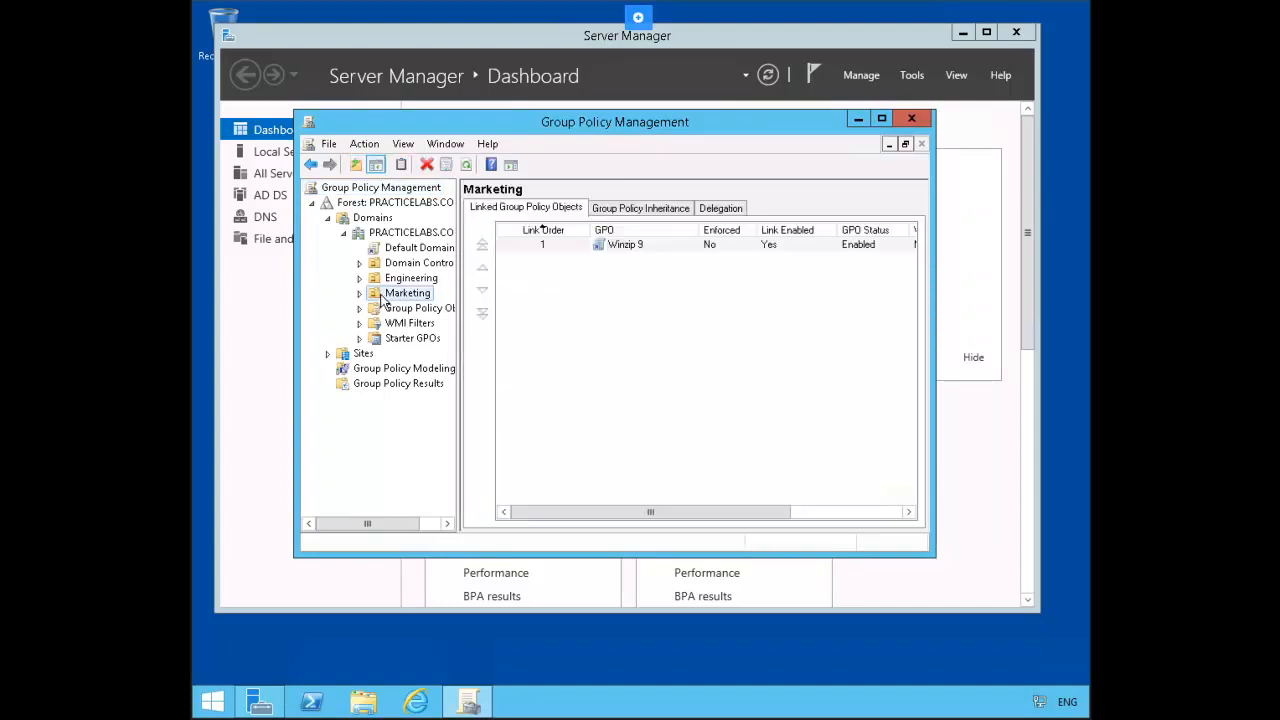
right_click(652, 247)
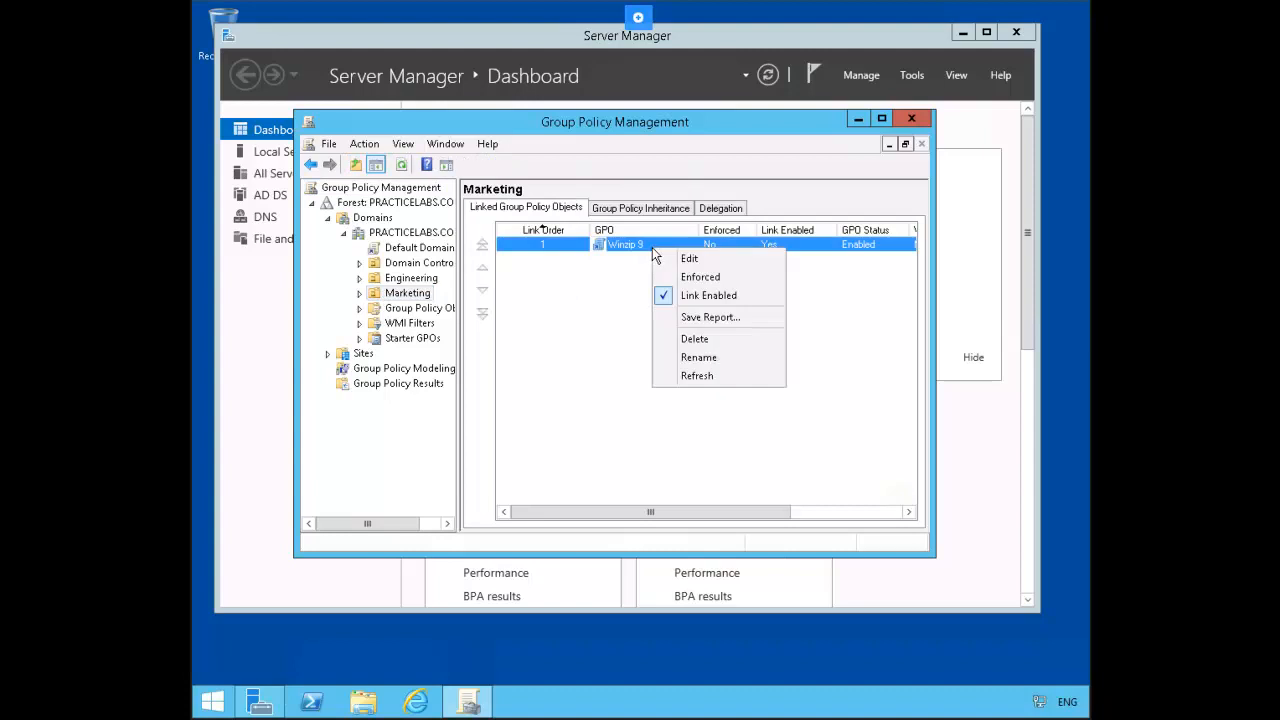
left_click(705, 258)
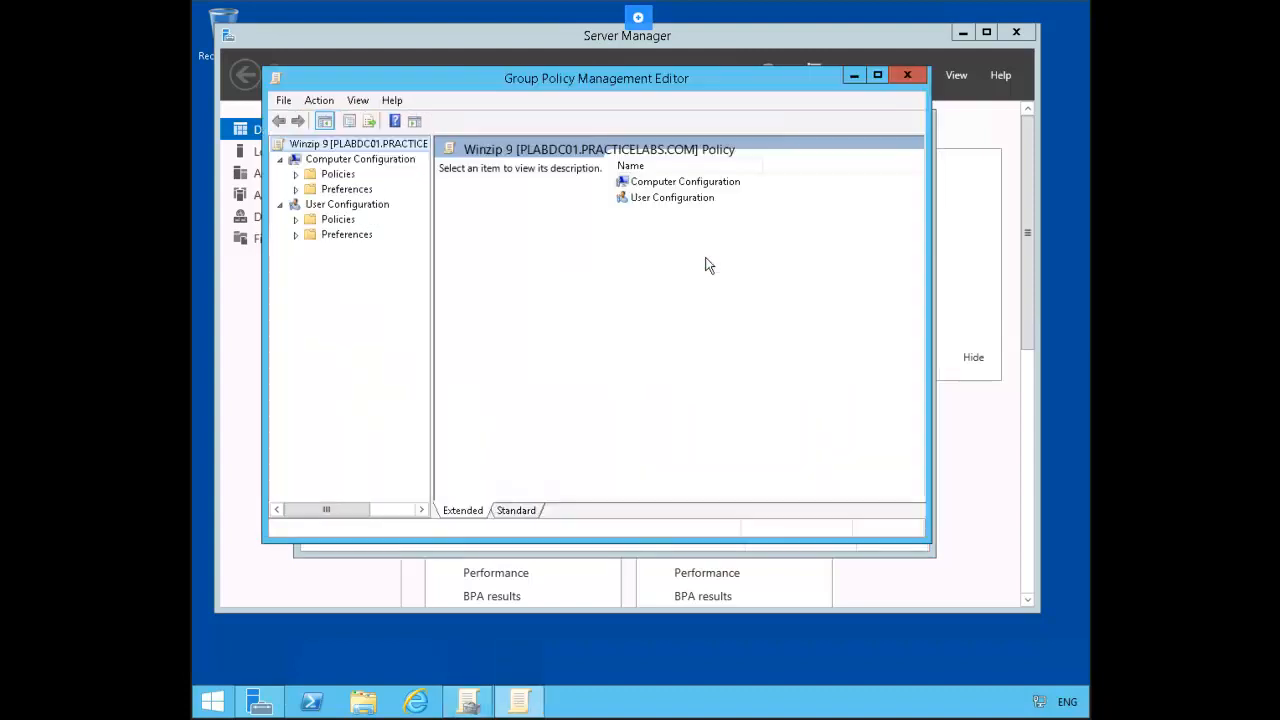
Step: Start a new package under User Configuration > Policies > Software Settings > Software installation
left_click(300, 220)
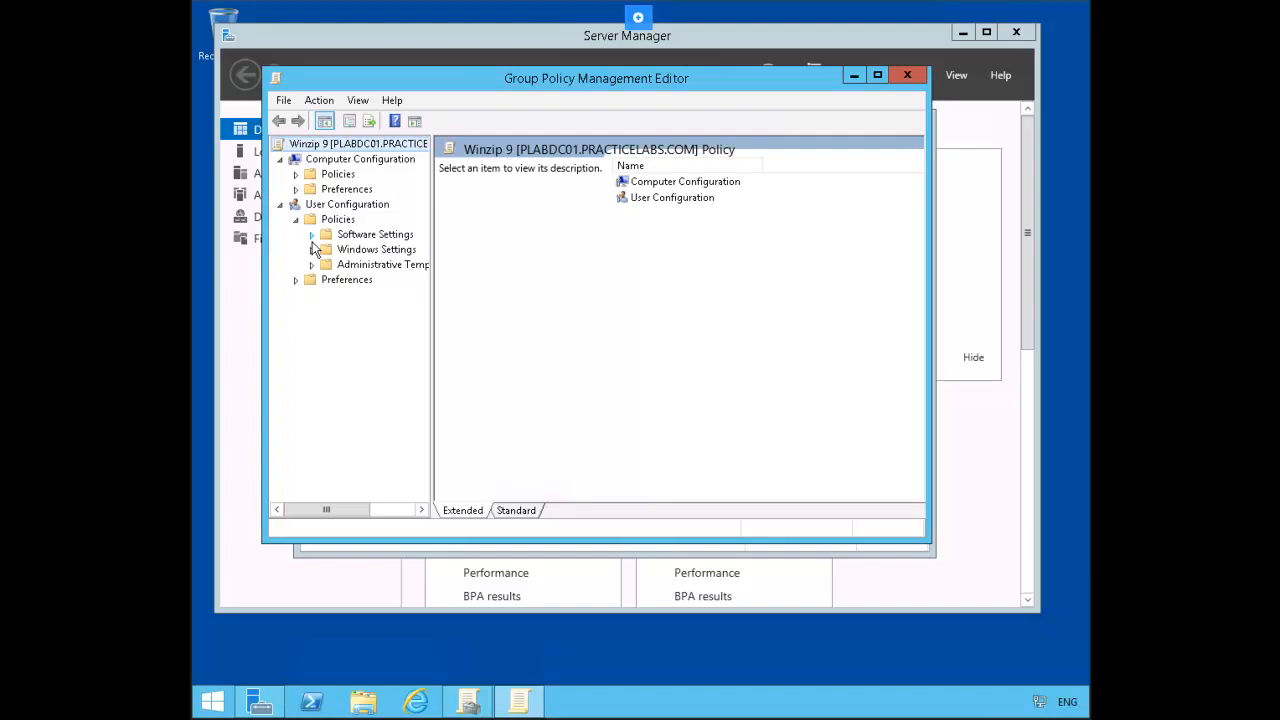
left_click(311, 241)
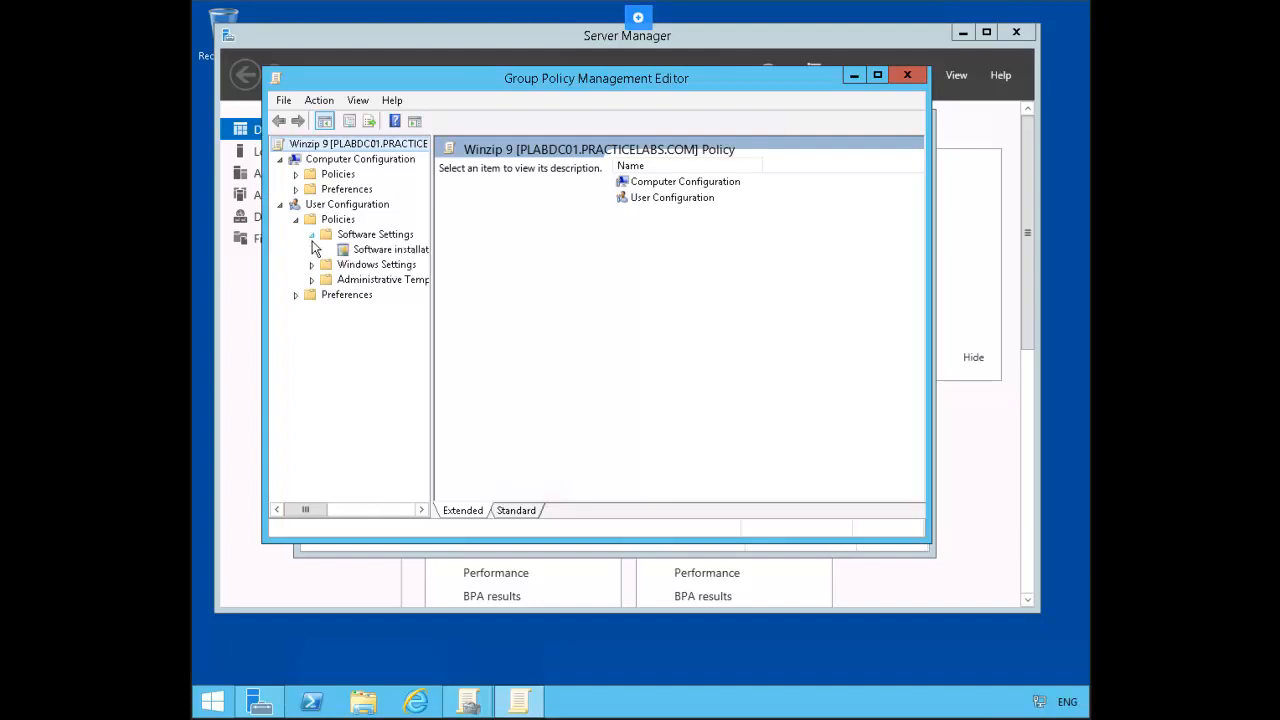
left_click(380, 254)
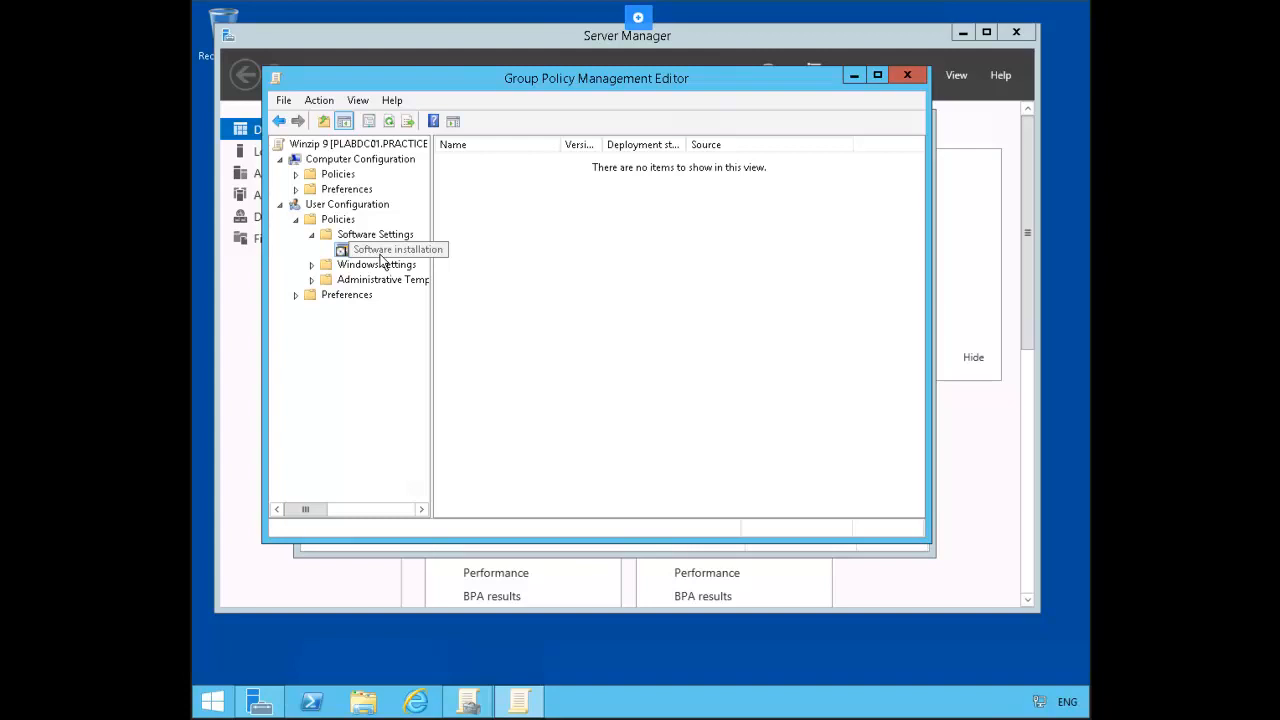
right_click(381, 259)
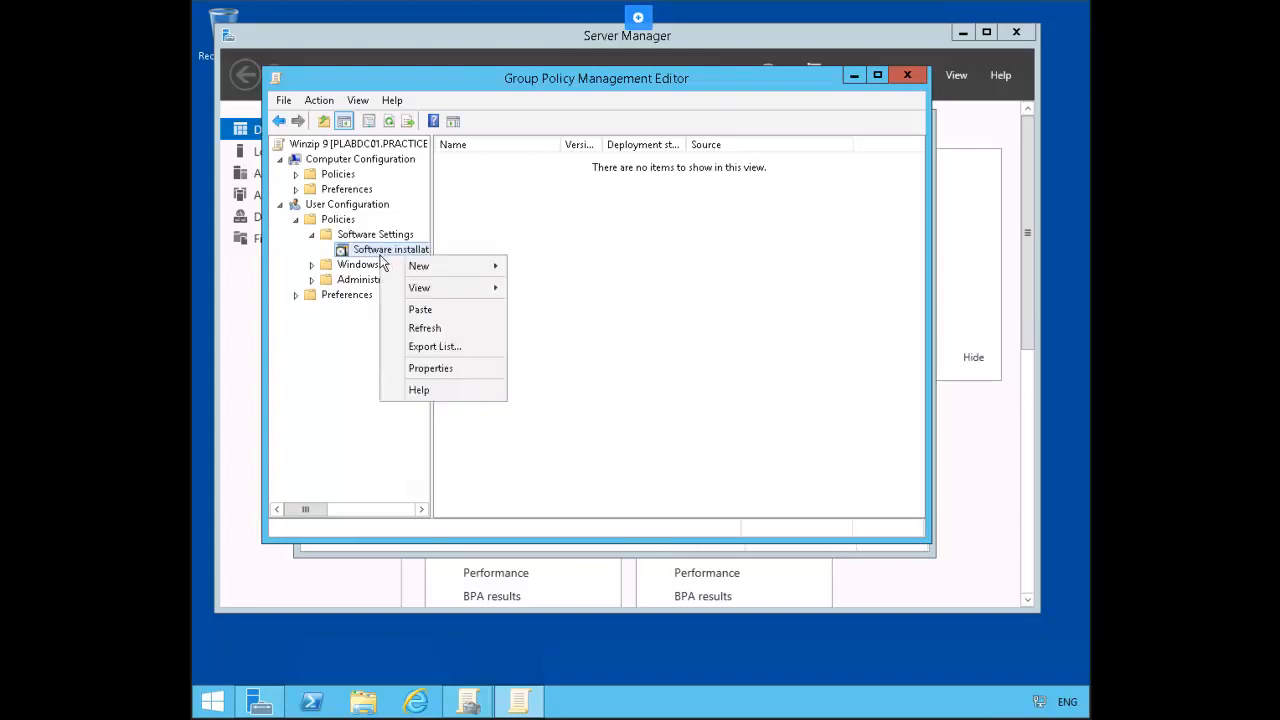
mouse_move(462, 269)
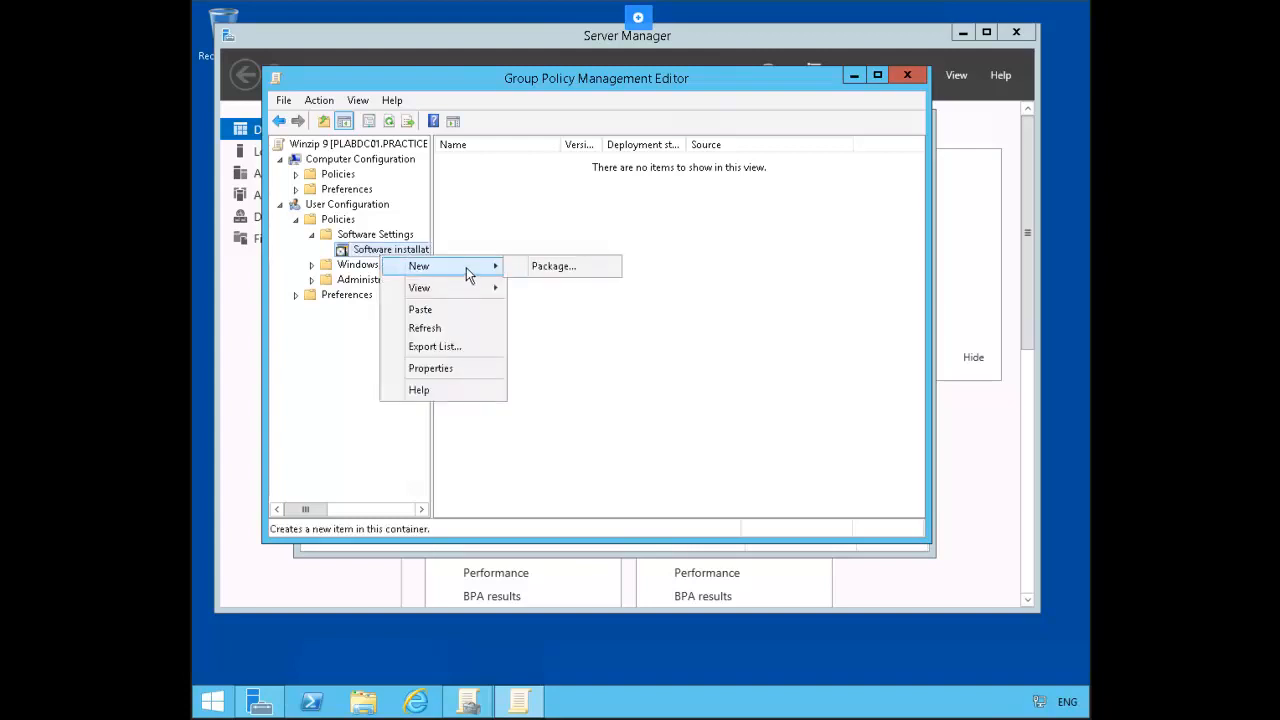
left_click(558, 273)
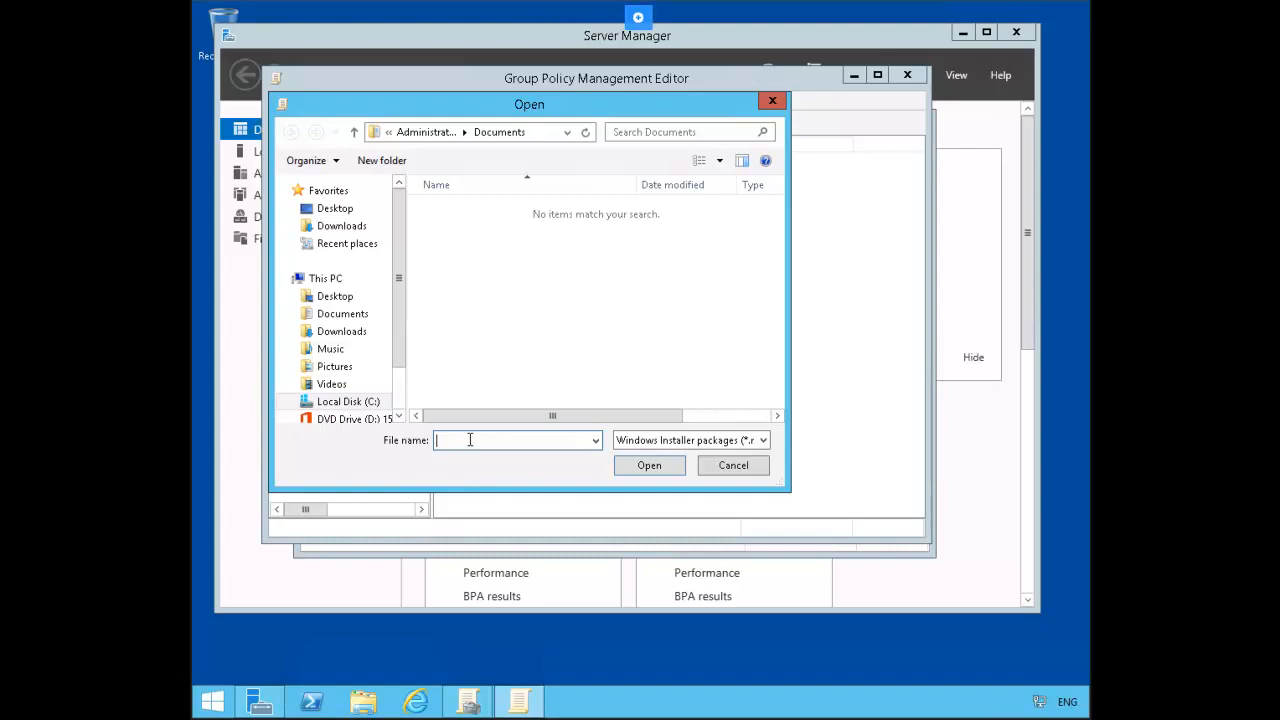
Step: Select the install package from \\plabdc01\sw\Winzip9 as the package source
type("\\\\")
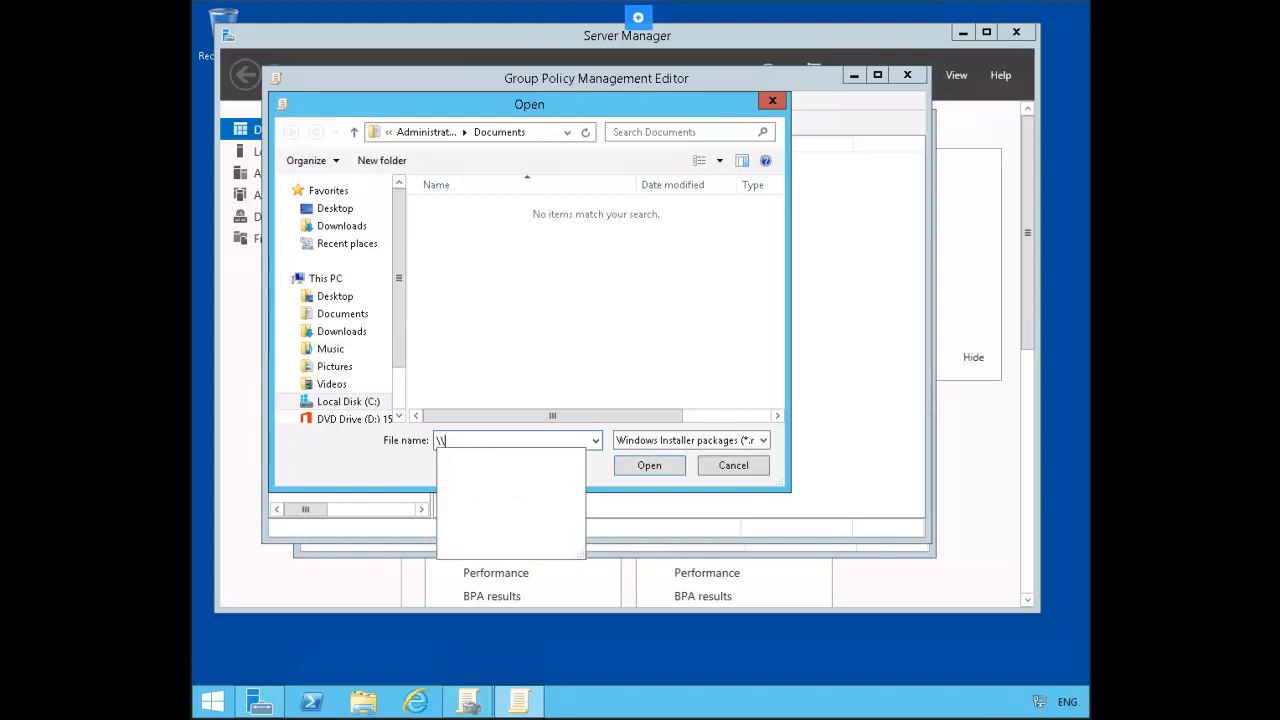
type("plab")
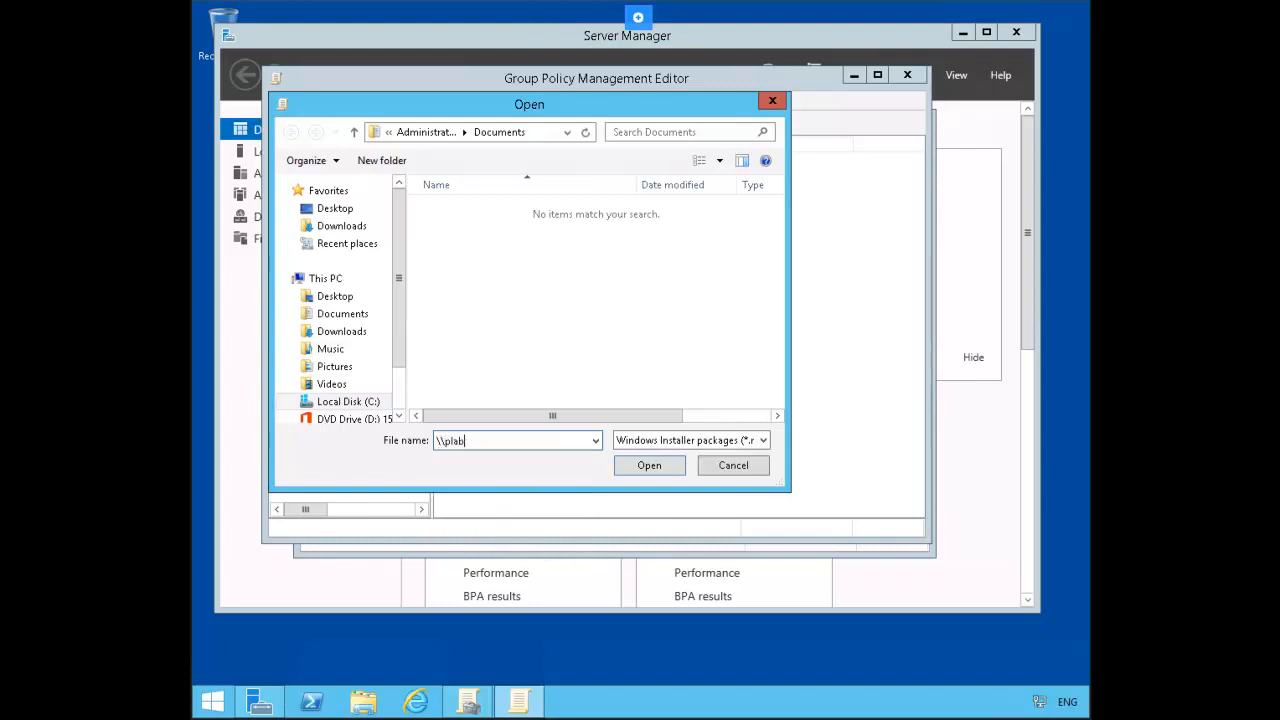
type("dc01\\")
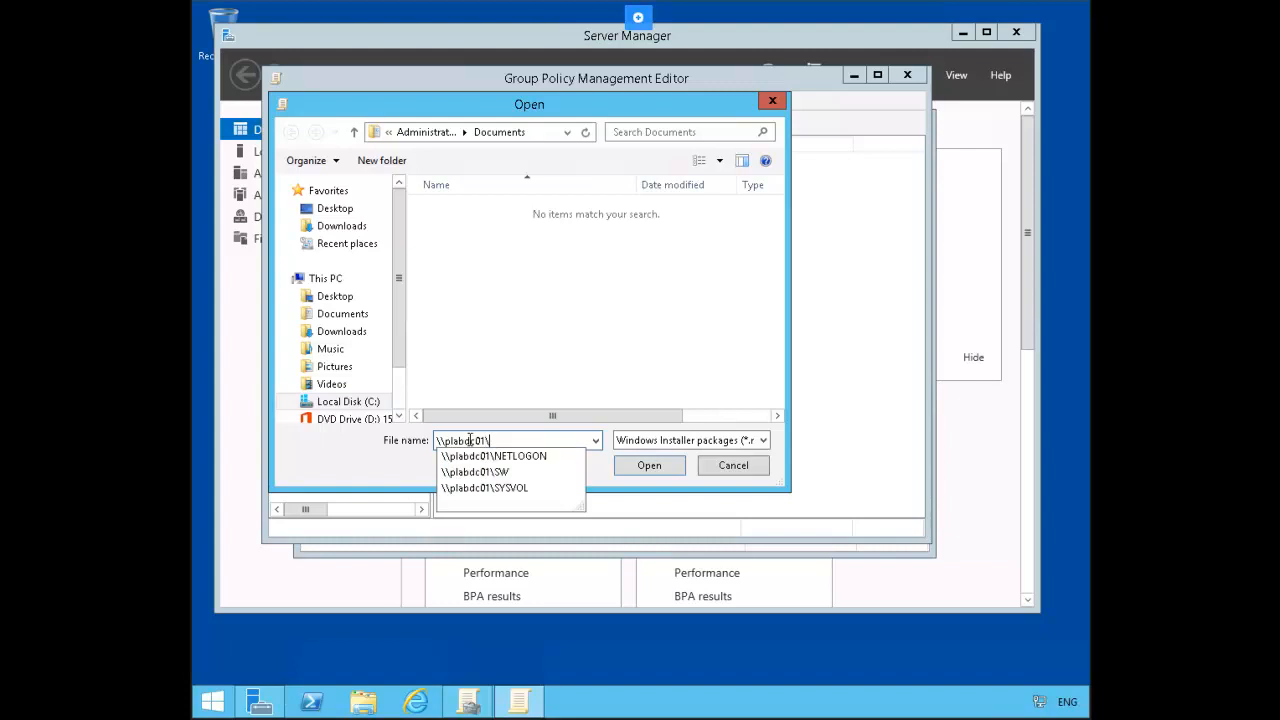
type("sw")
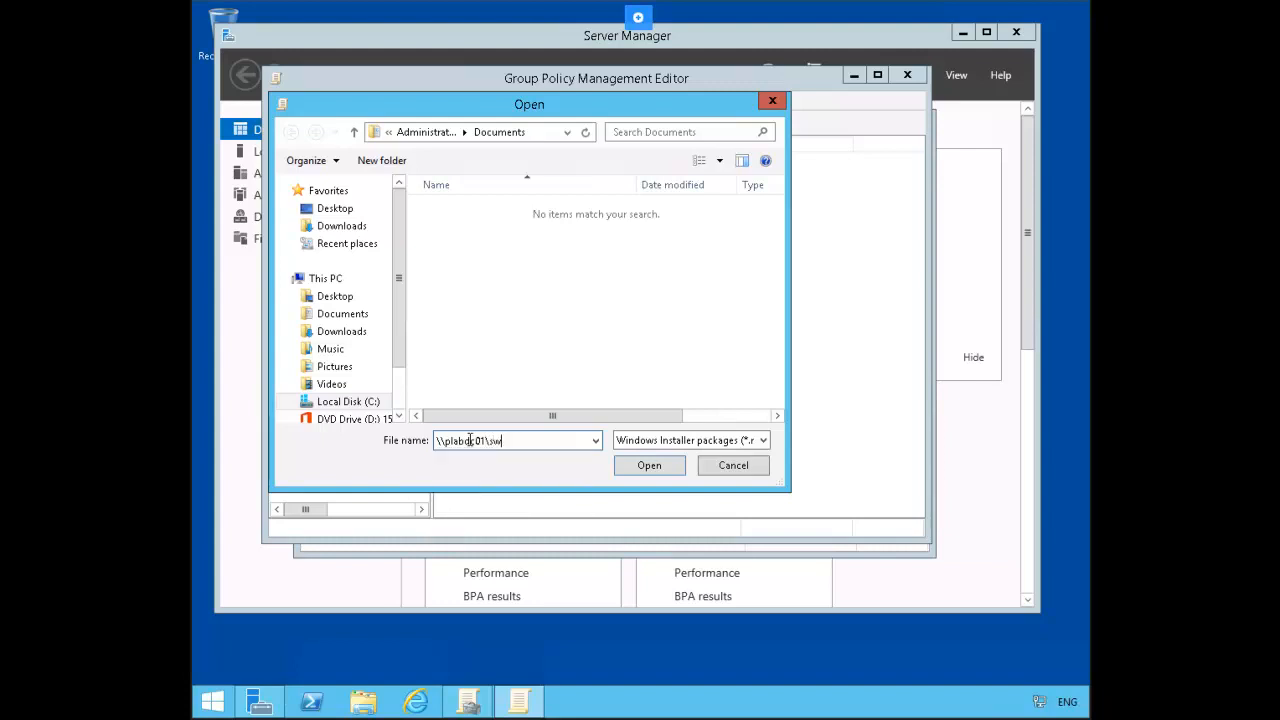
type("\\")
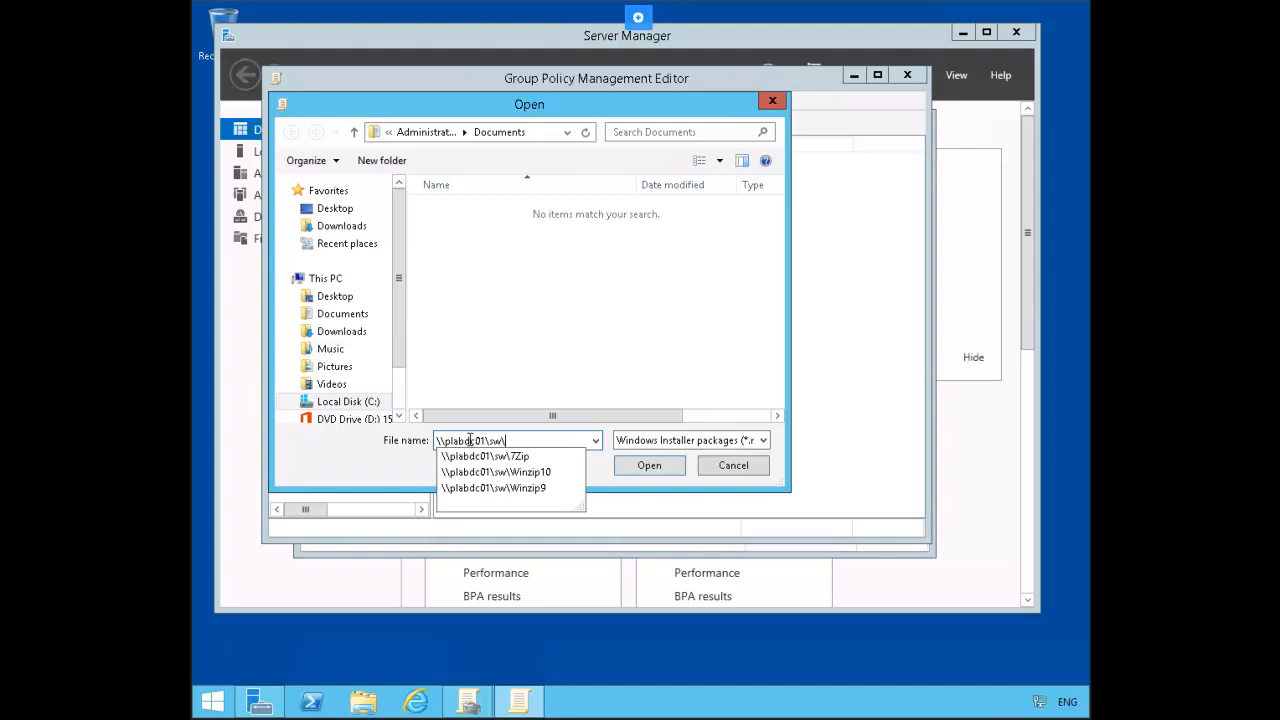
left_click(517, 487)
left_click(627, 467)
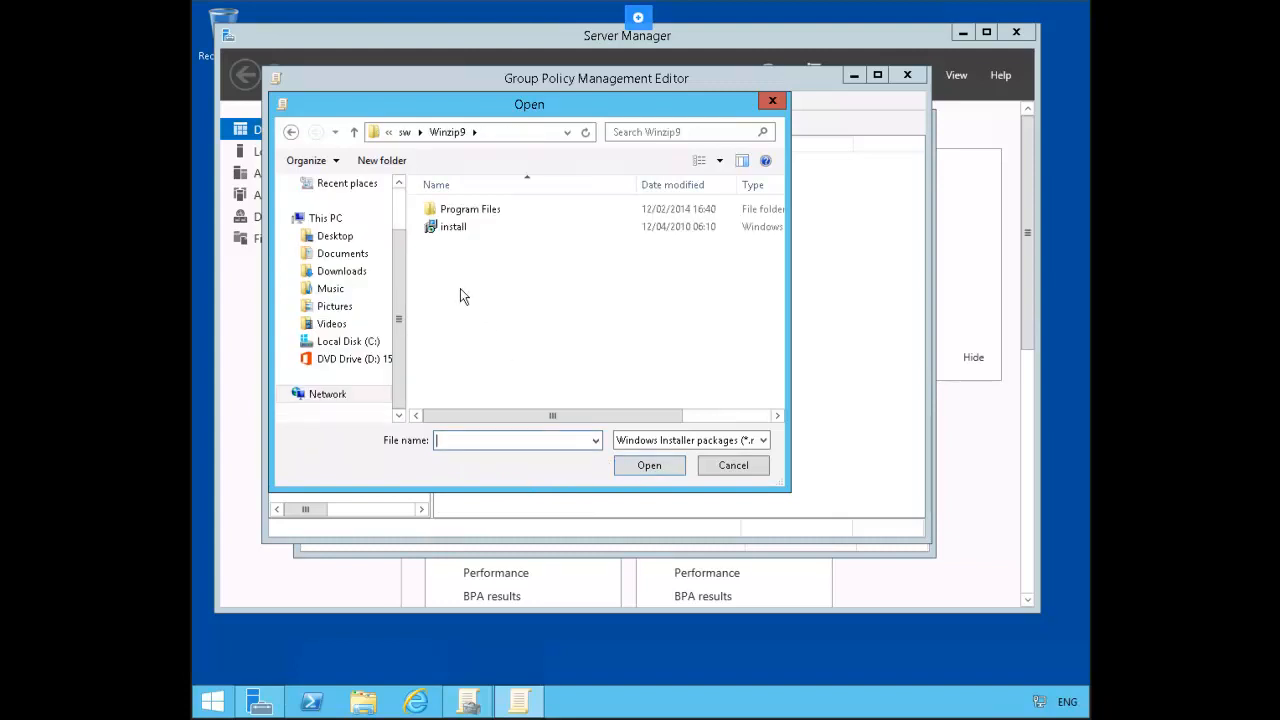
left_click(447, 232)
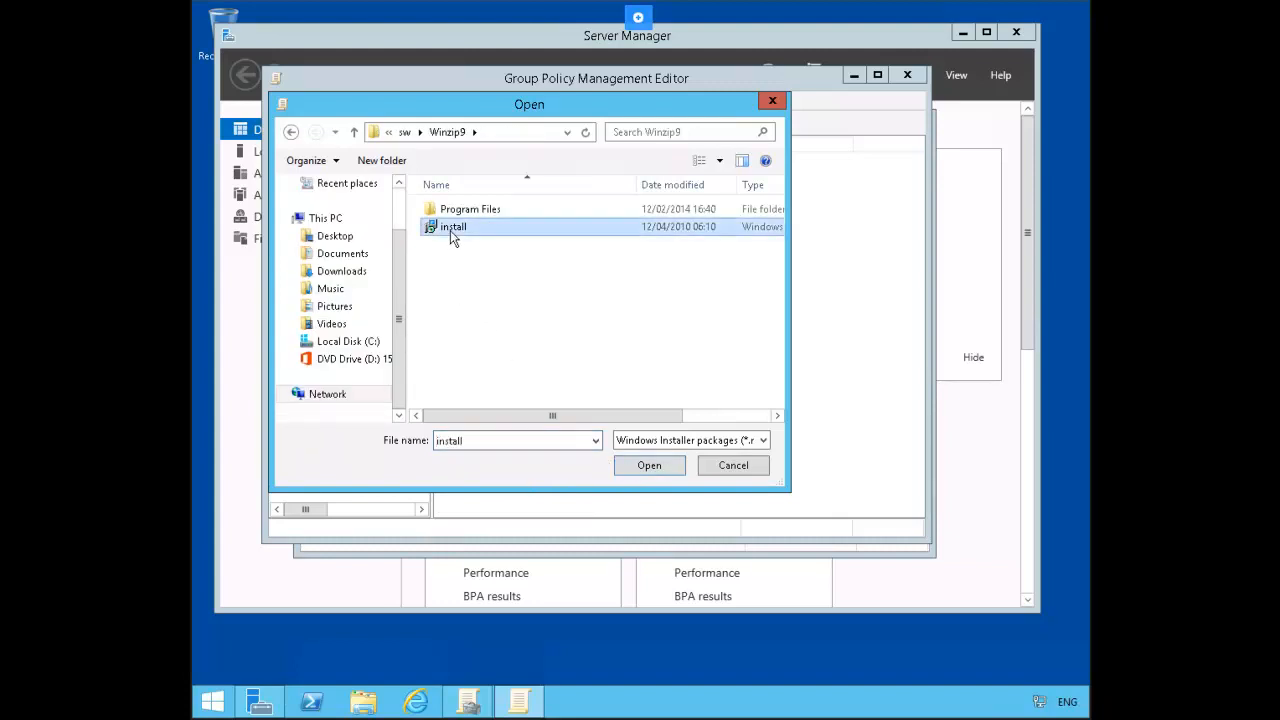
left_click(641, 473)
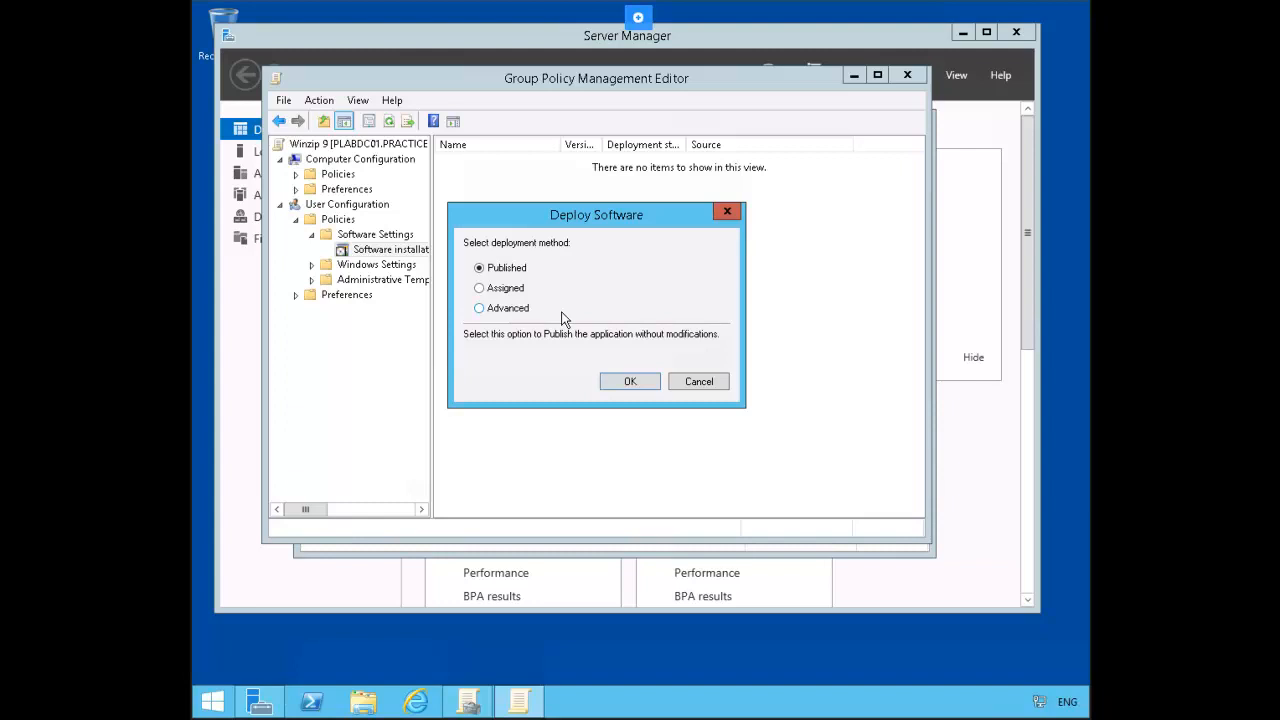
Step: Use Advanced deployment to set Winzip9 as Assigned, uninstalling it when out of scope
left_click(506, 312)
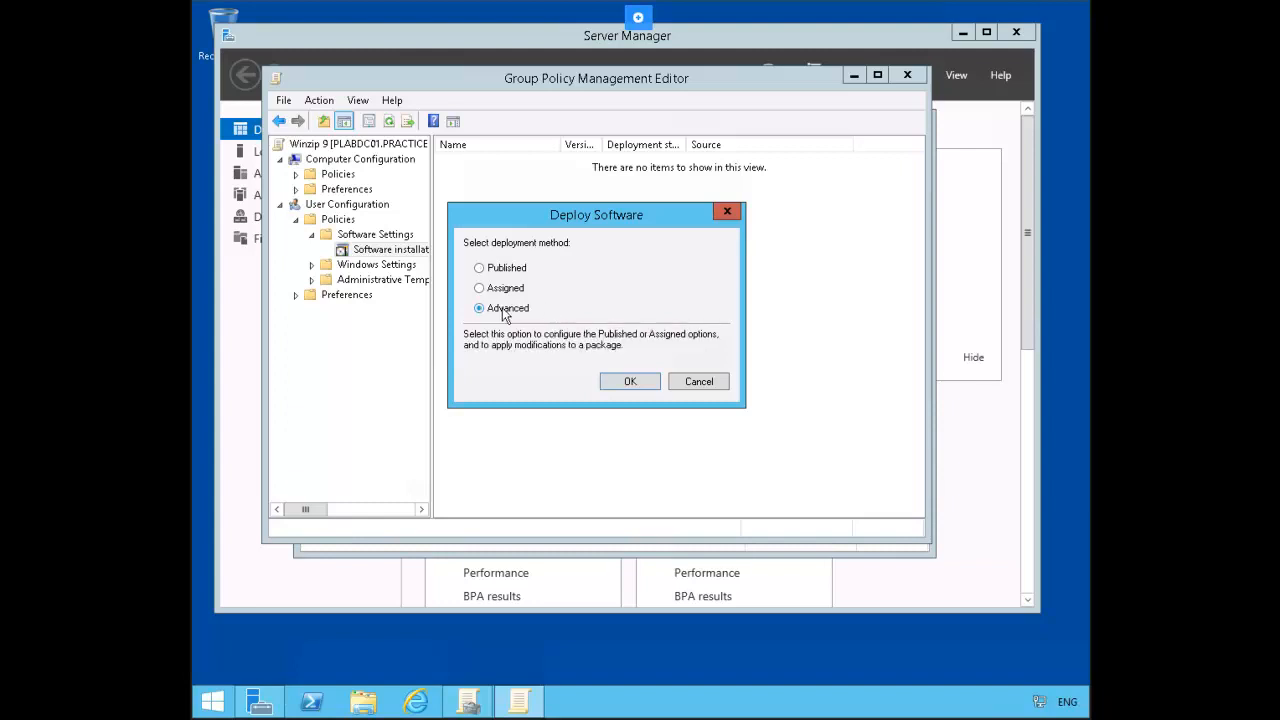
left_click(631, 382)
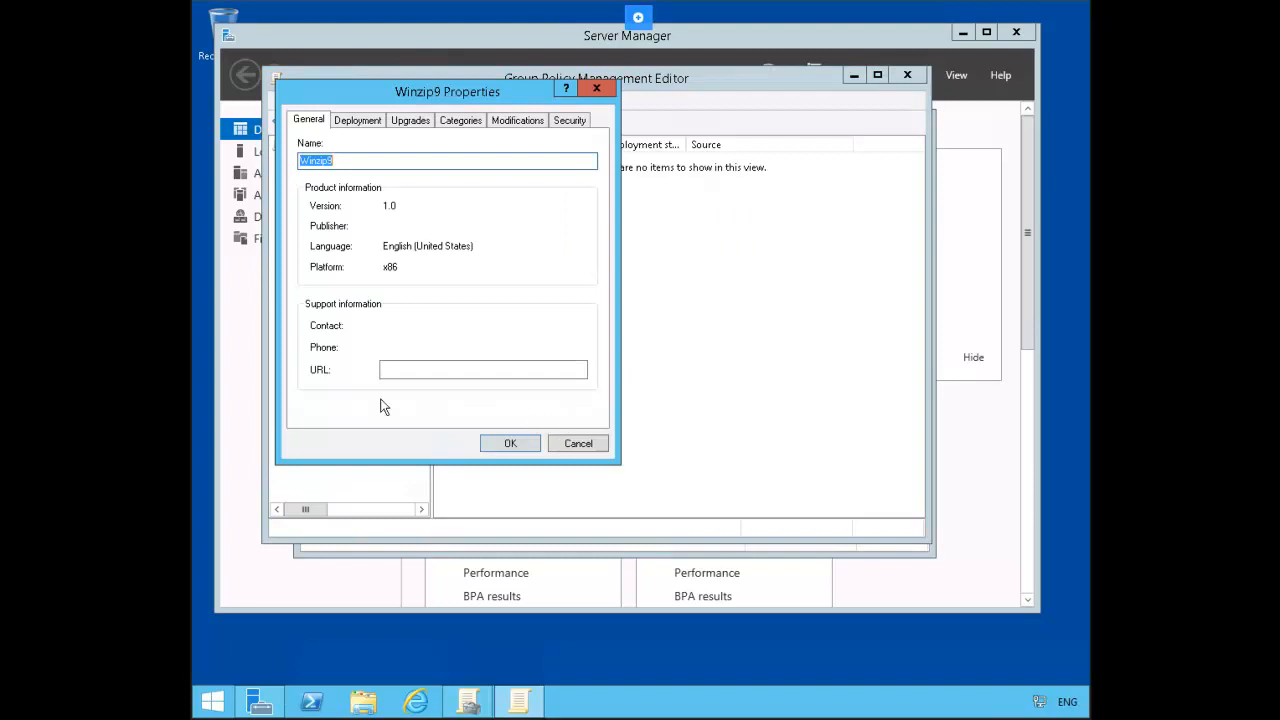
left_click(369, 127)
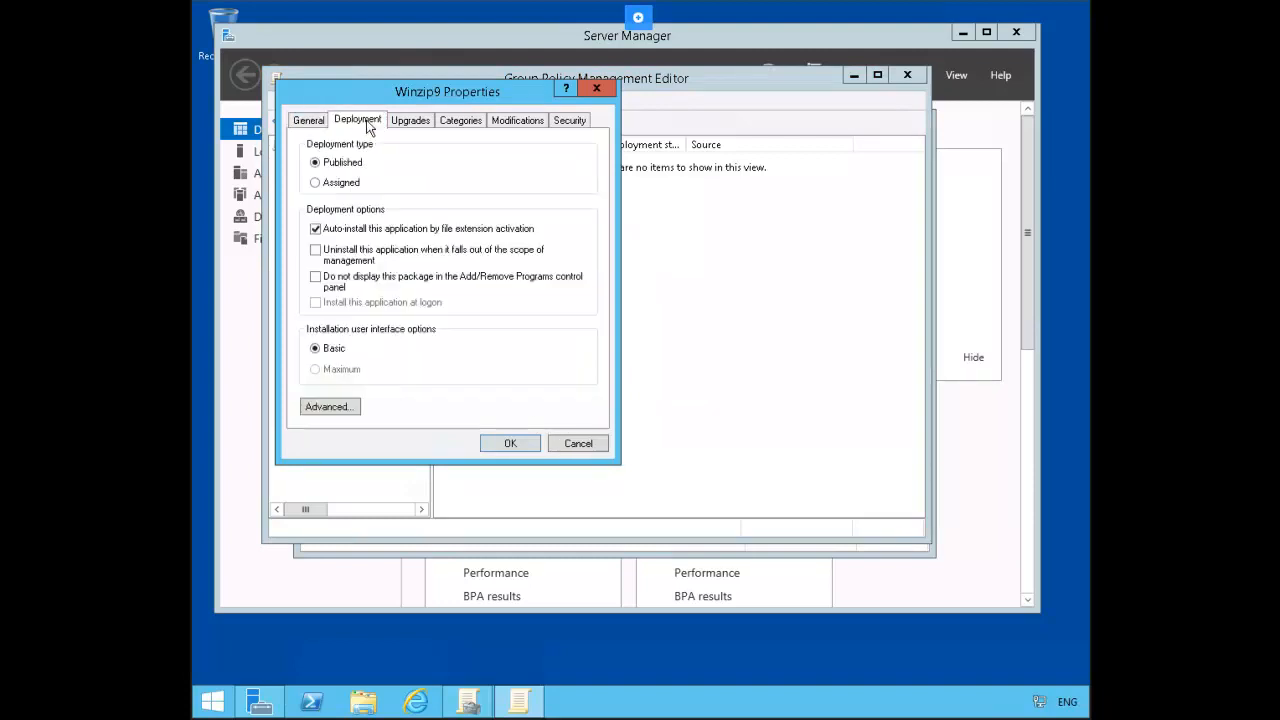
left_click(342, 191)
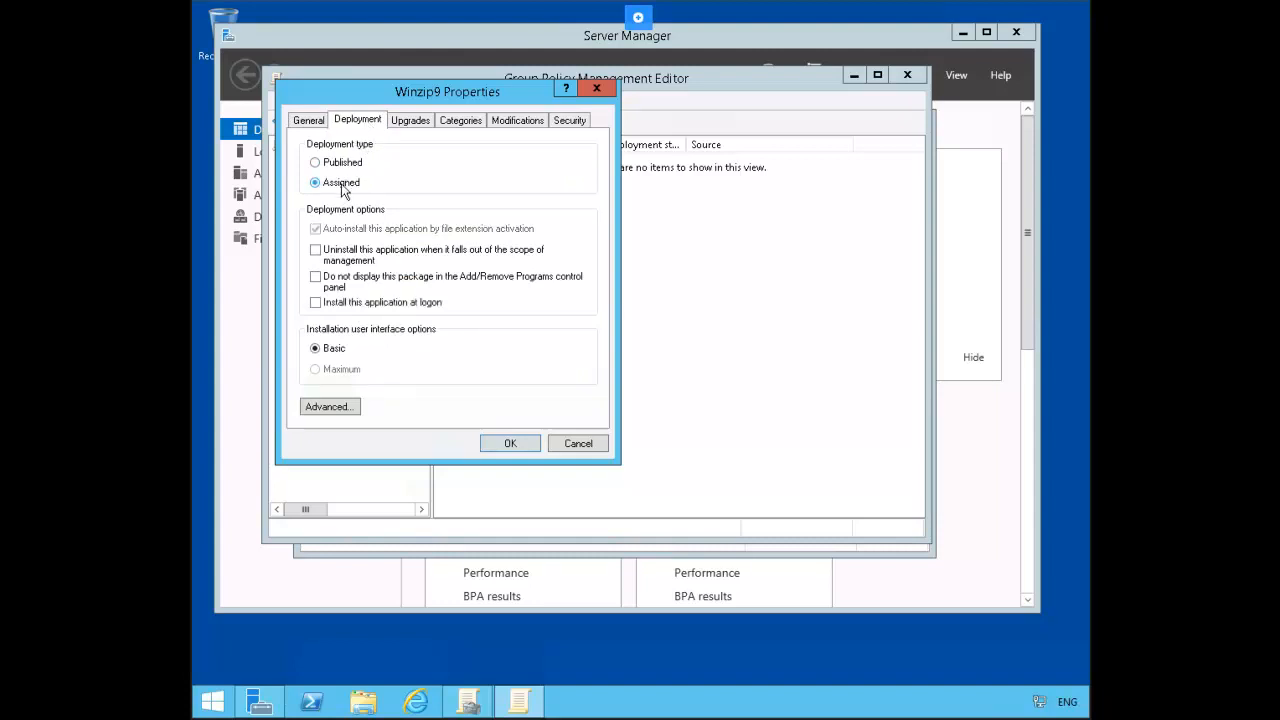
left_click(346, 262)
left_click(509, 446)
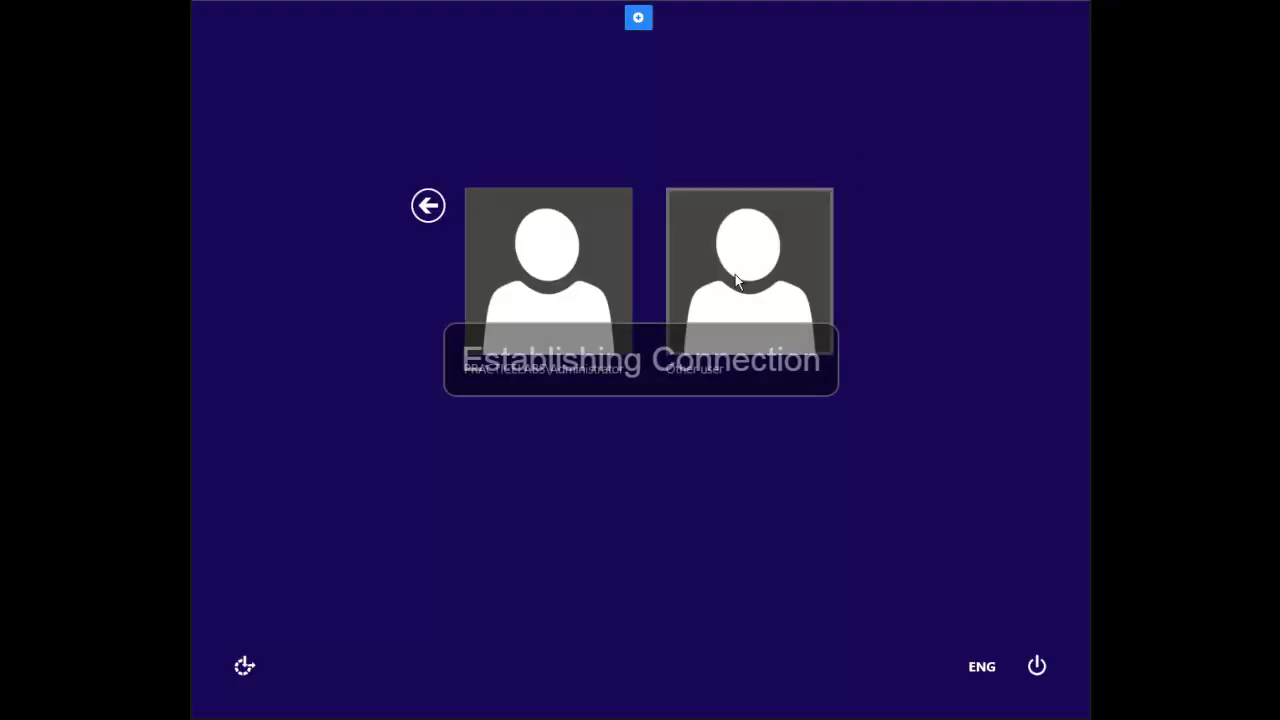
Step: Sign in as Other user with the domain user's name and account password
left_click(750, 298)
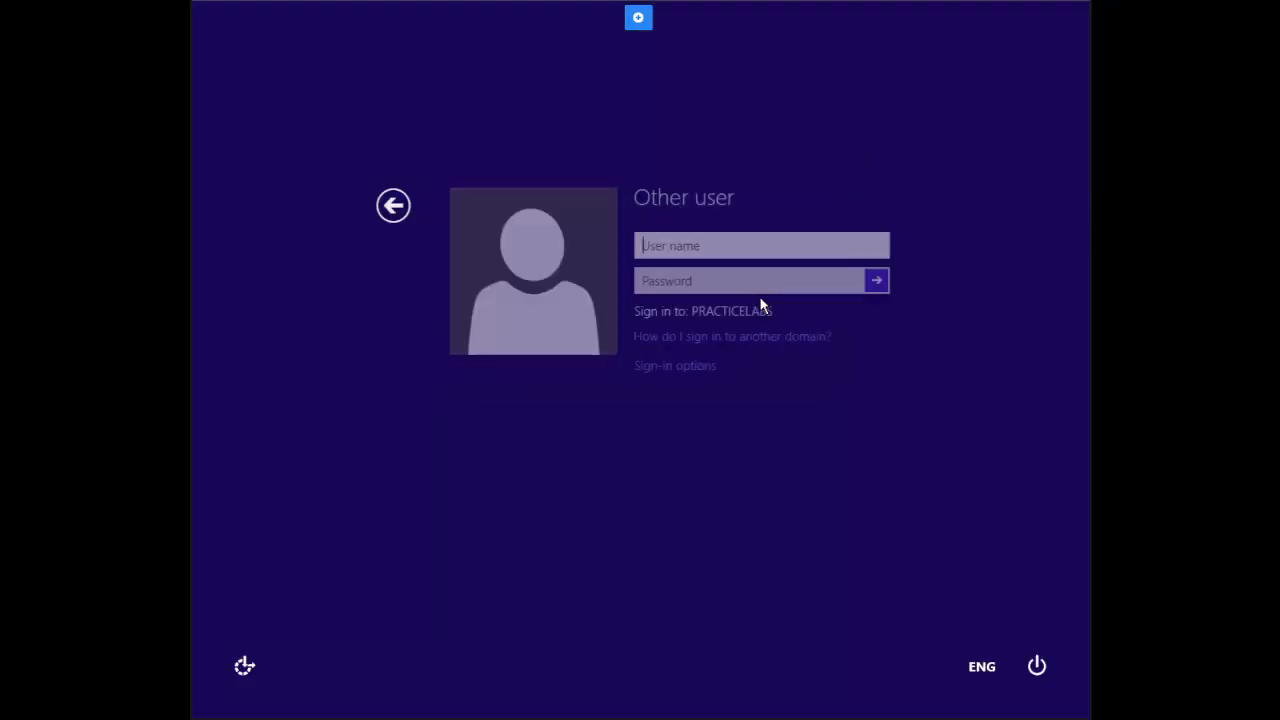
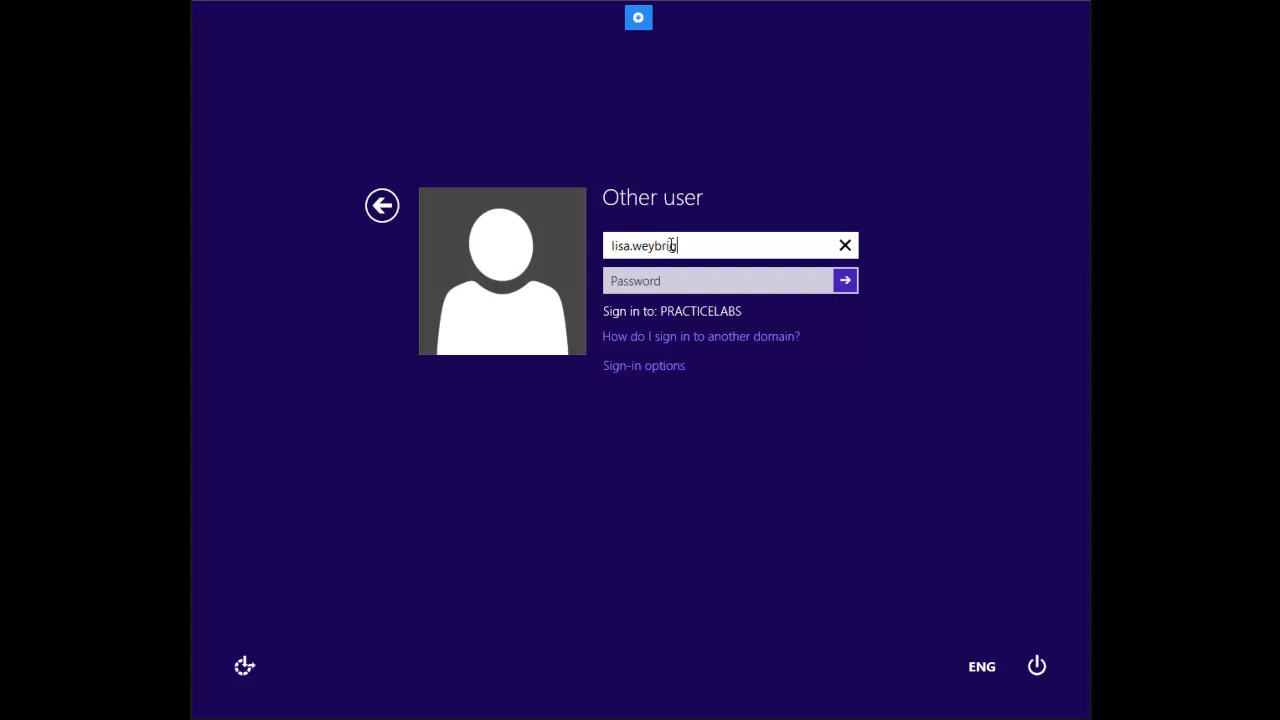
key("Tab")
type("Pass")
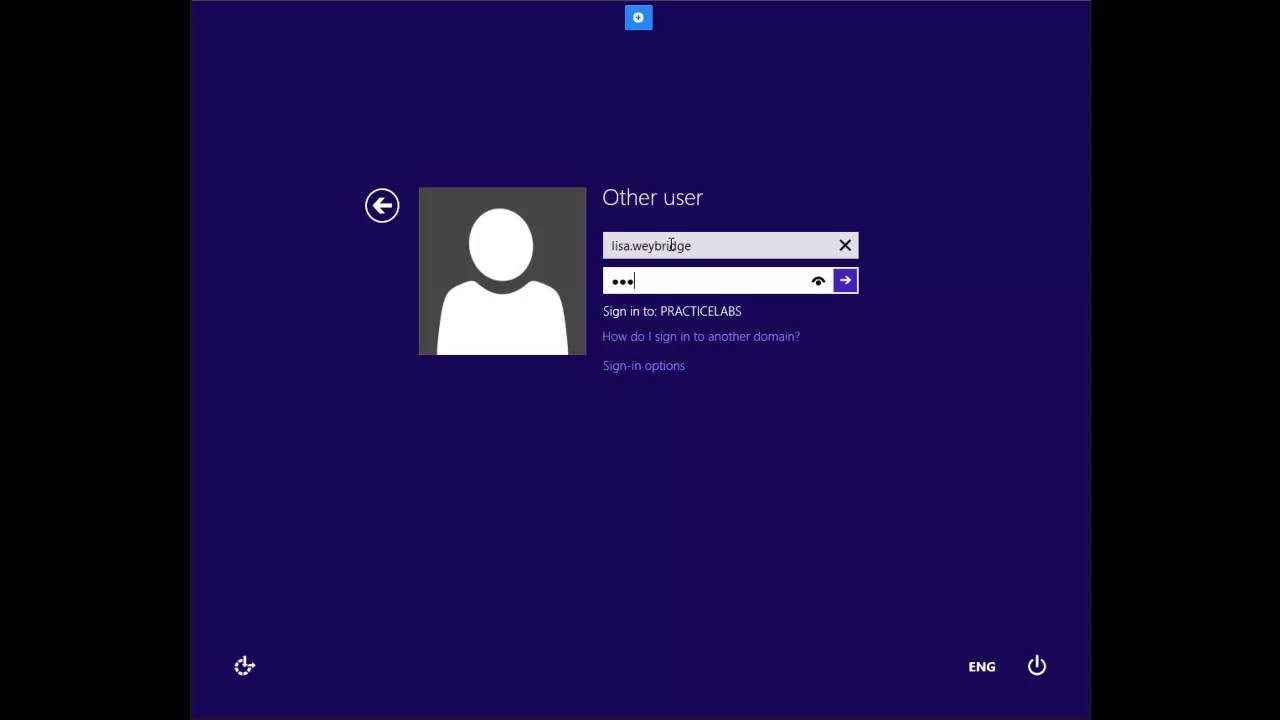
type("w0rd")
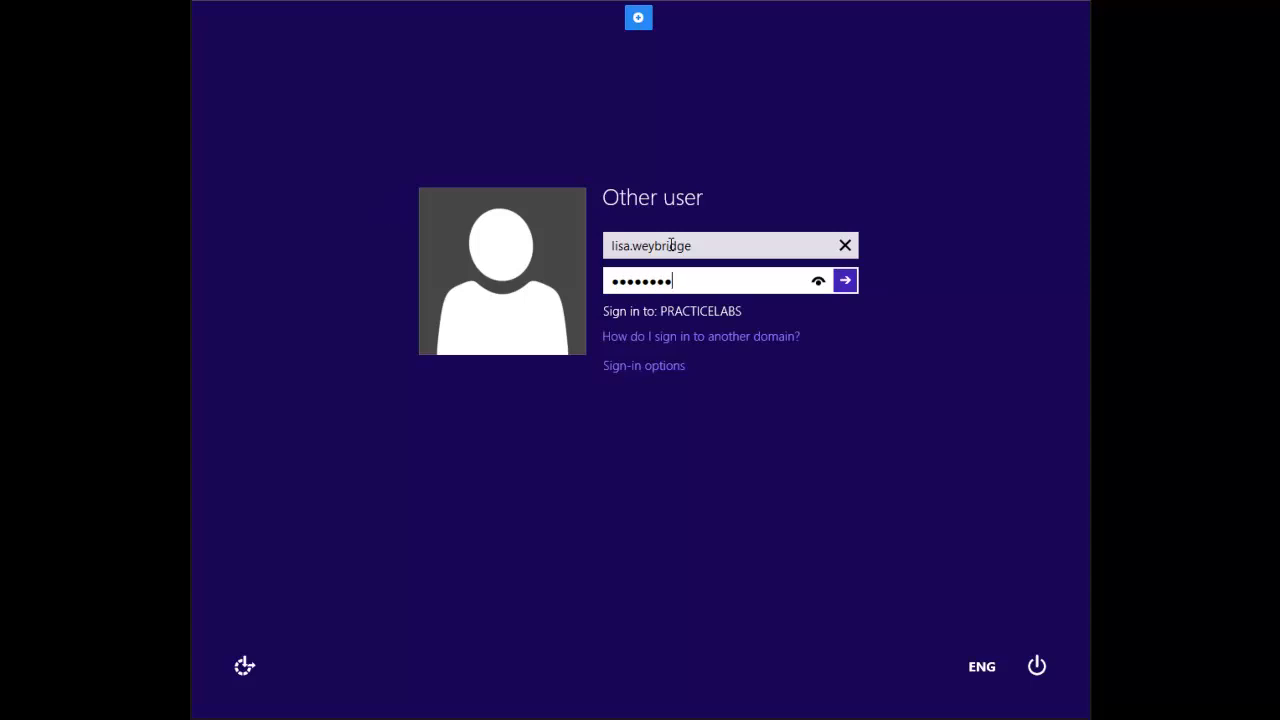
key("Return")
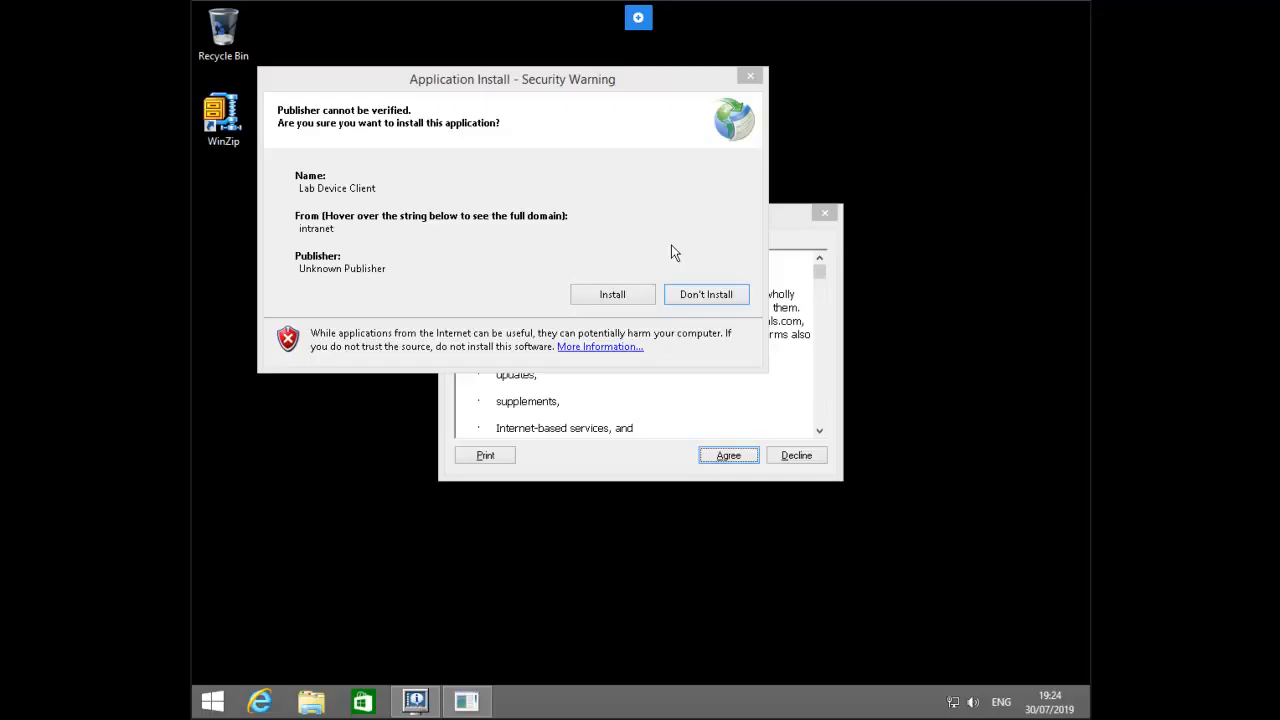
Step: Approve the Lab Device Client install and agree to the BGInfo license
left_click(627, 296)
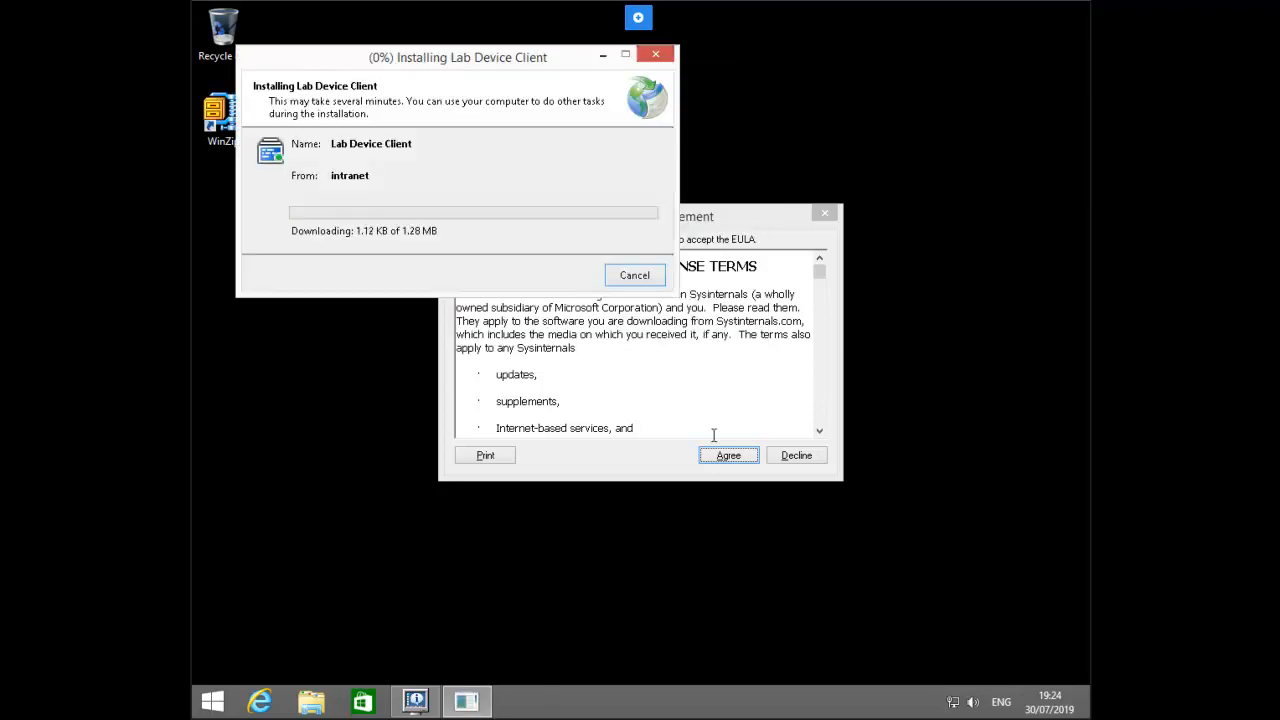
left_click(733, 457)
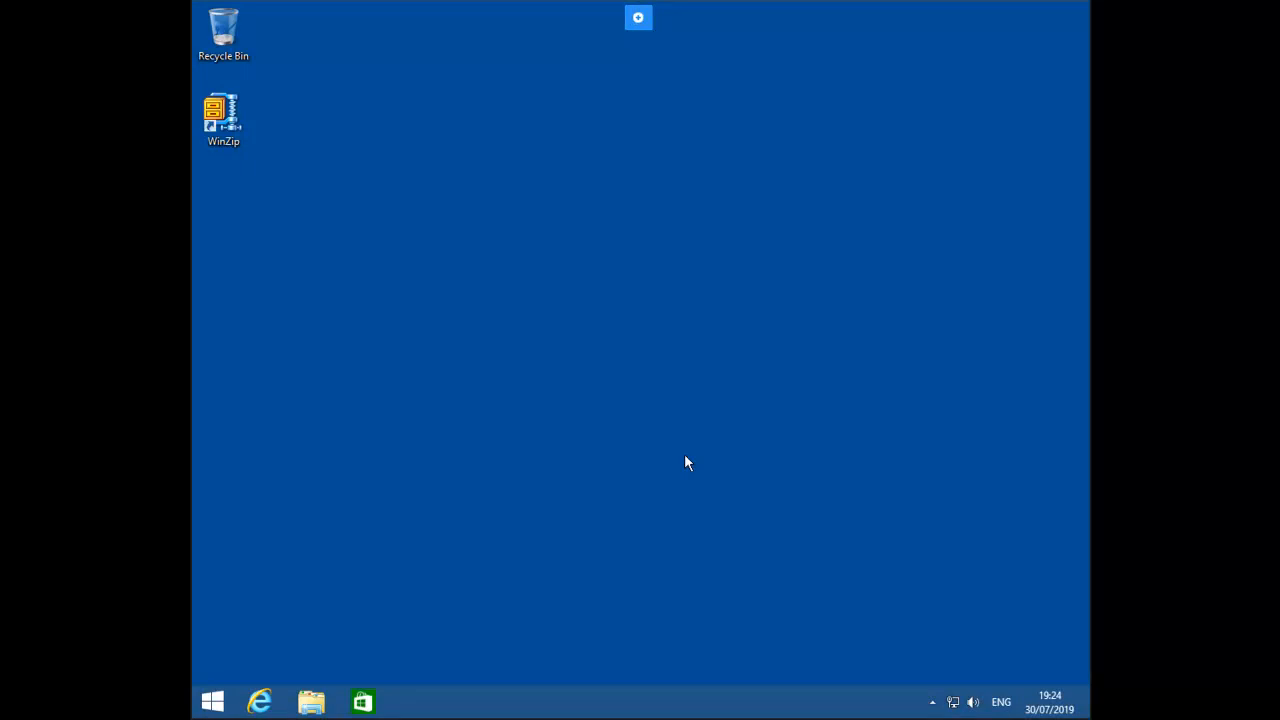
Step: Launch WinZip from its desktop shortcut, then sign out via the Start screen account menu
double_click(223, 131)
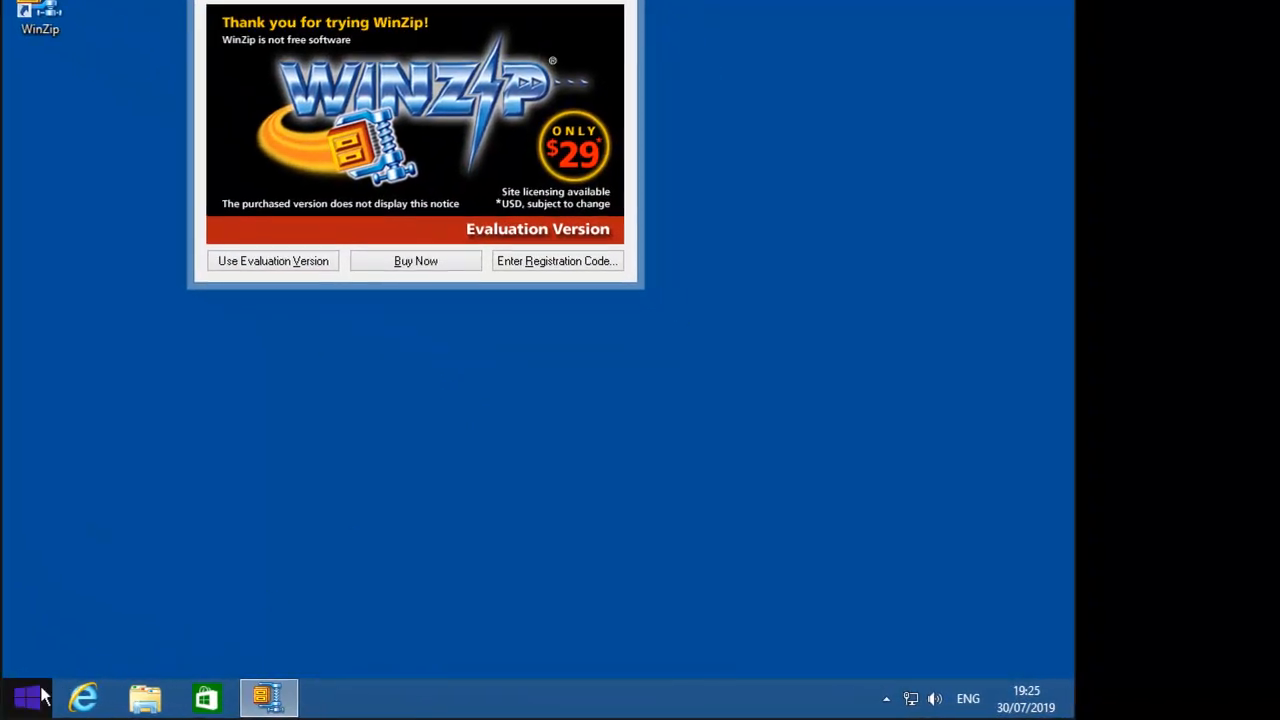
key("super")
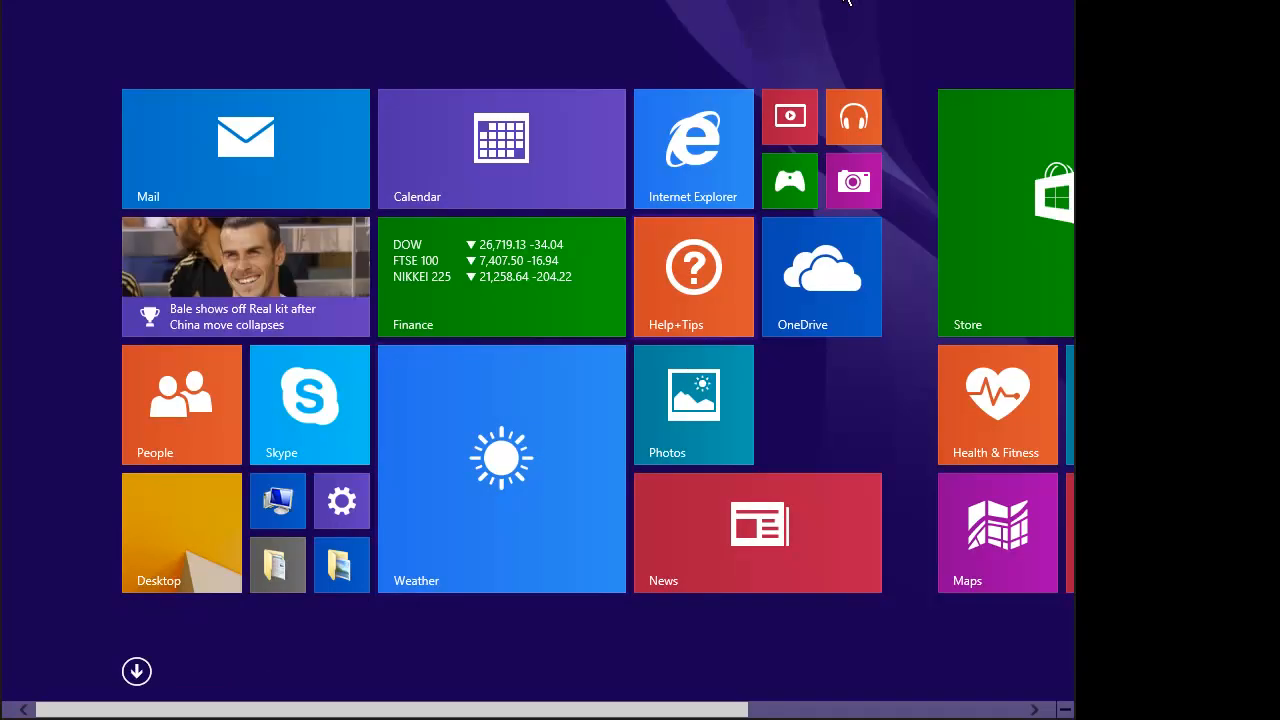
left_click(846, 9)
left_click(697, 81)
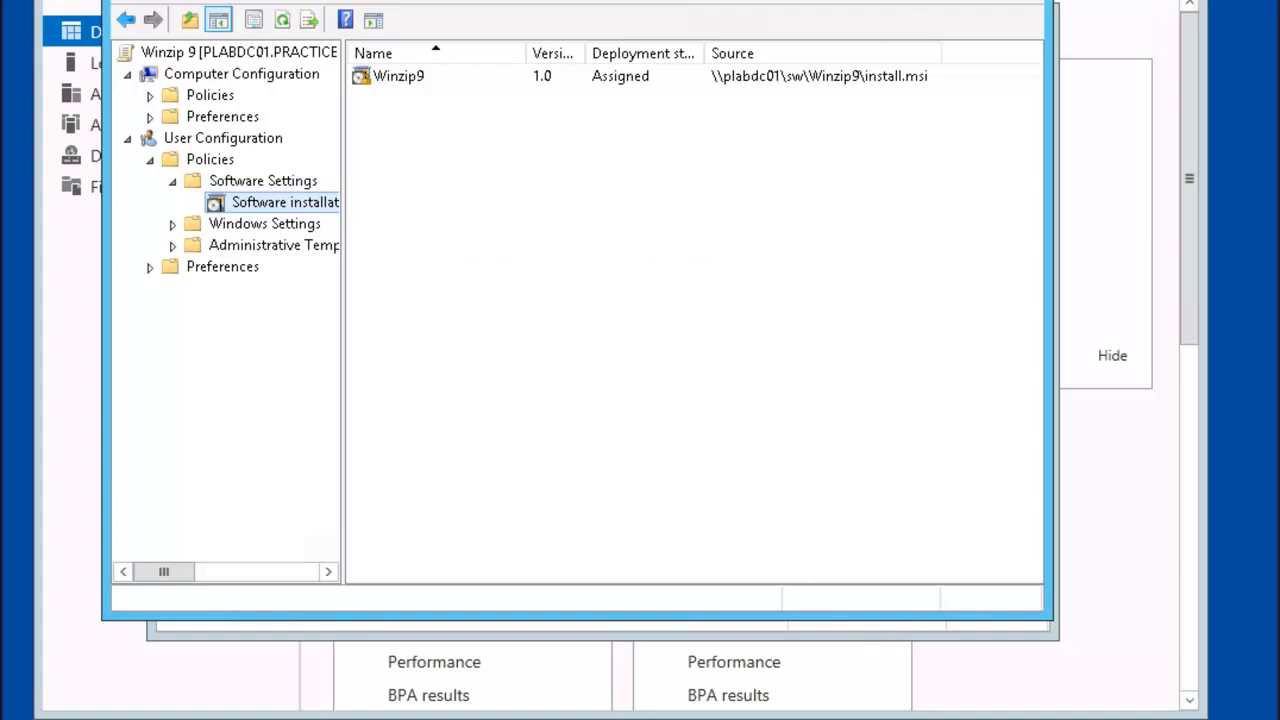
Step: Close the Winzip 9 editor and create a GPO named '7 zip' linked to Marketing
left_click(1018, 0)
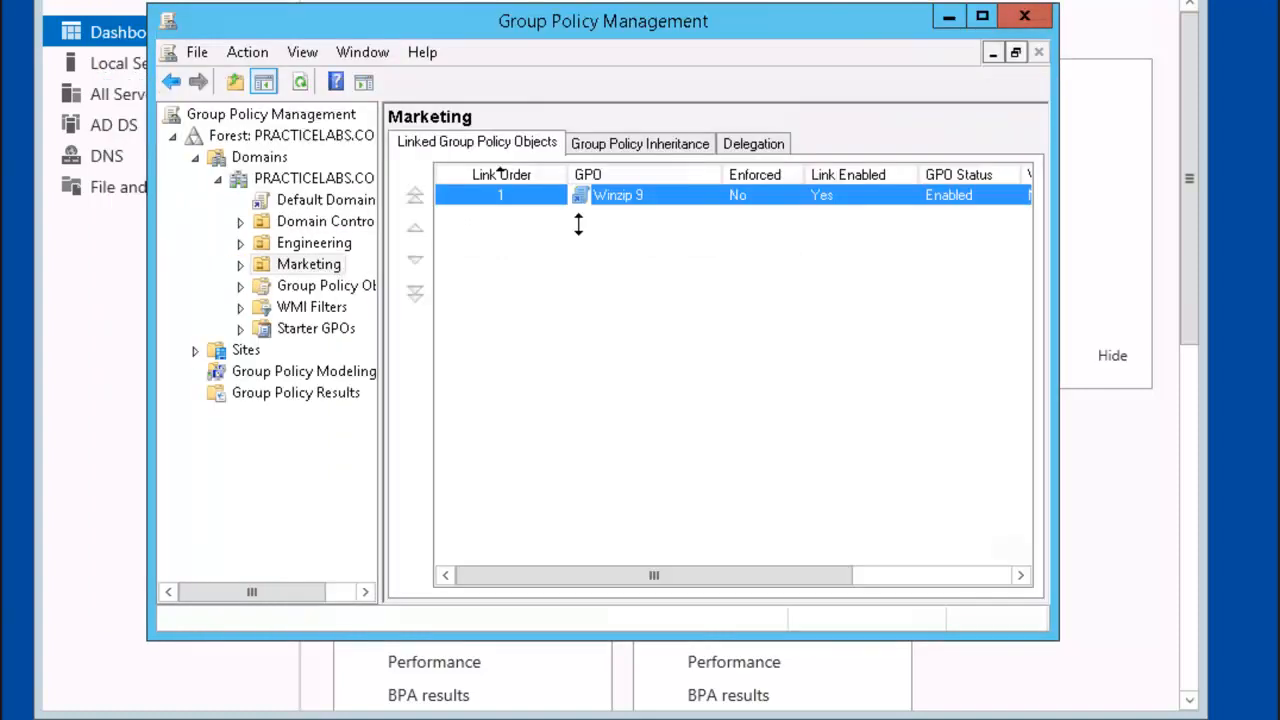
right_click(308, 266)
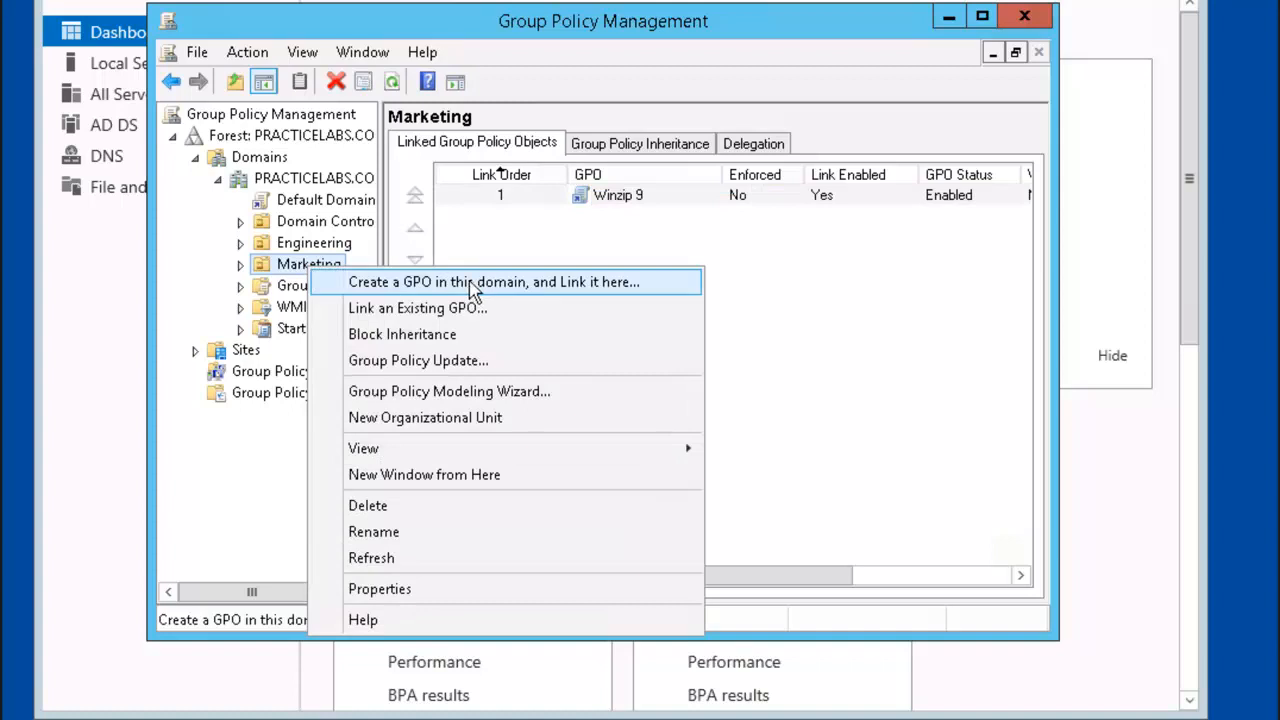
left_click(640, 287)
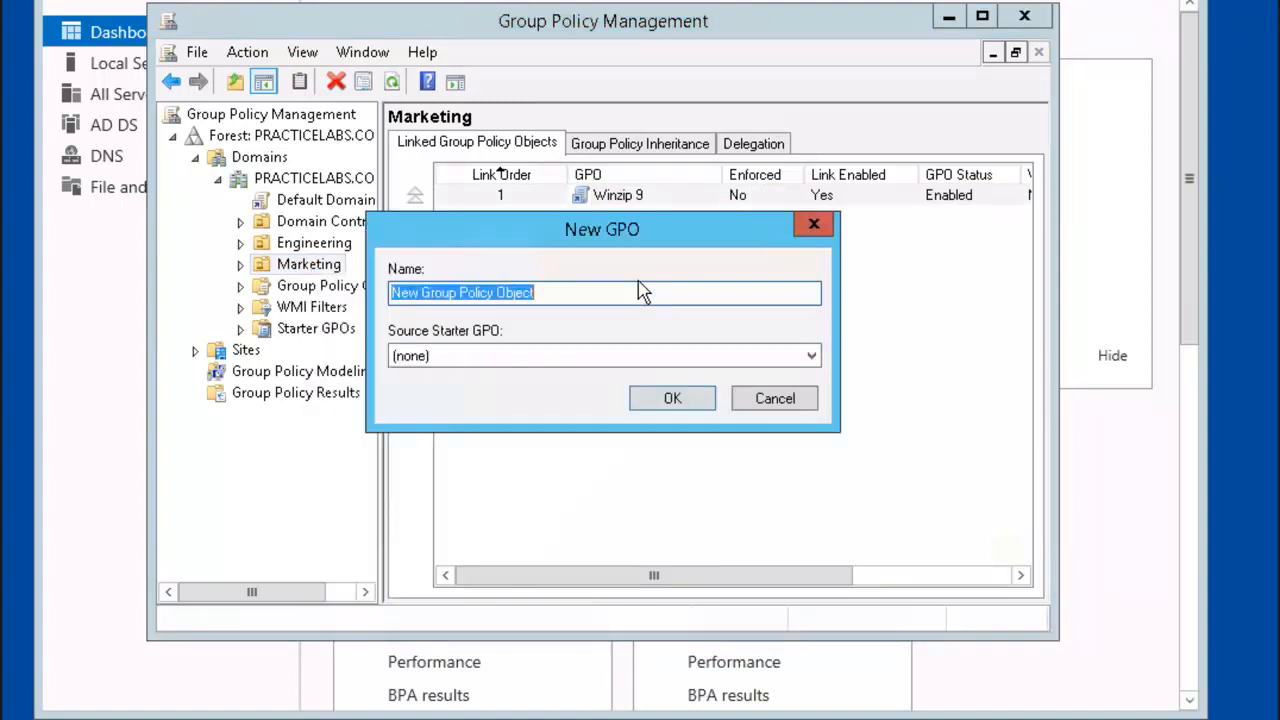
type("7 zip")
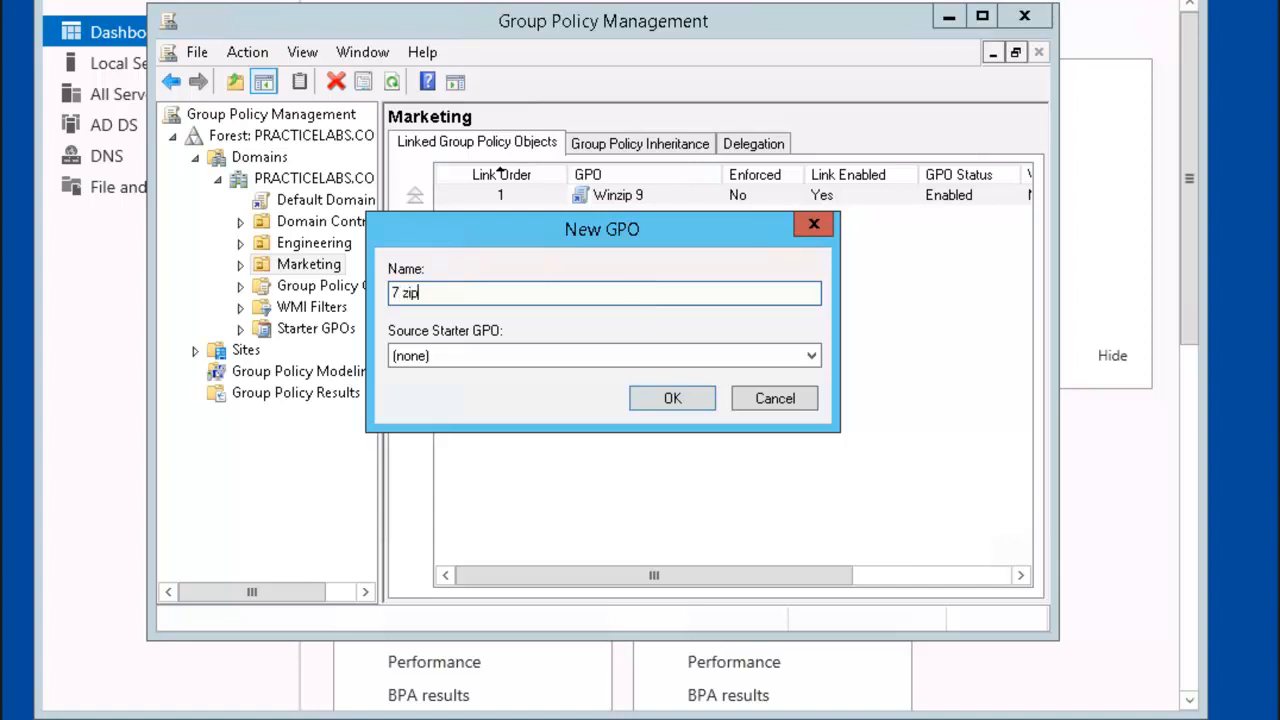
key("Return")
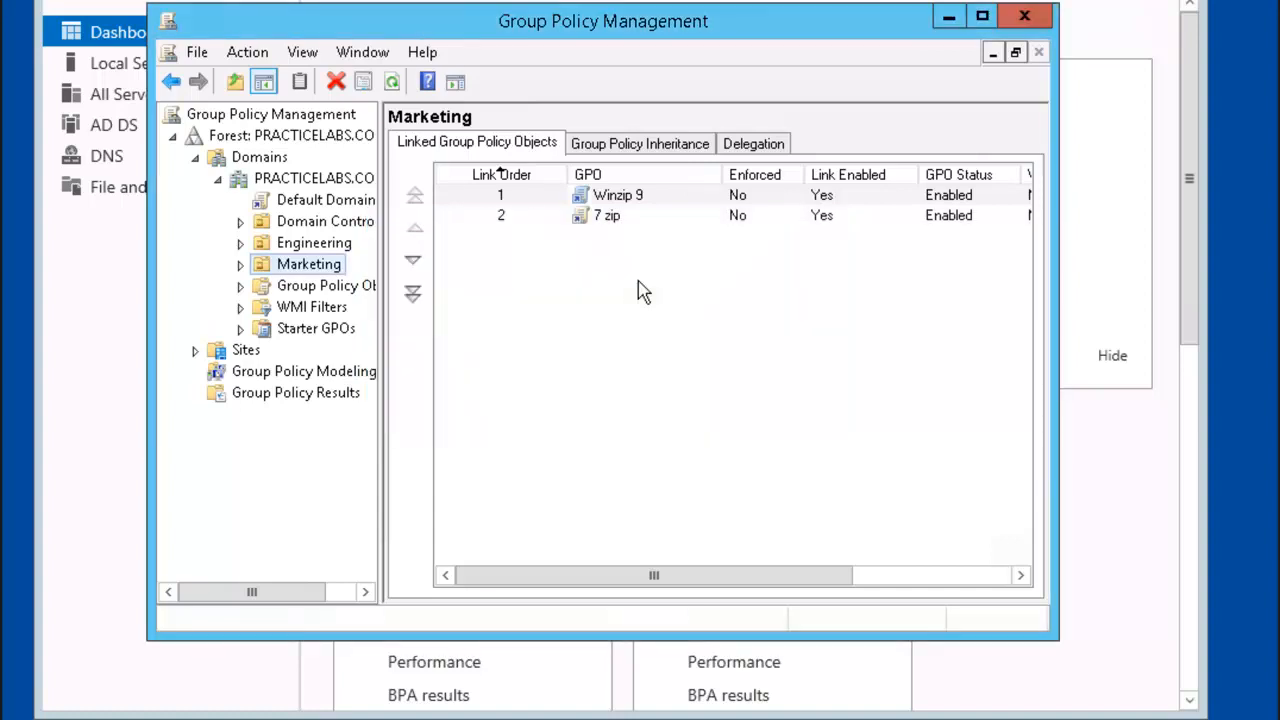
Step: Move 7 zip to the top of link order, edit it, and start a new user software package
left_click(625, 222)
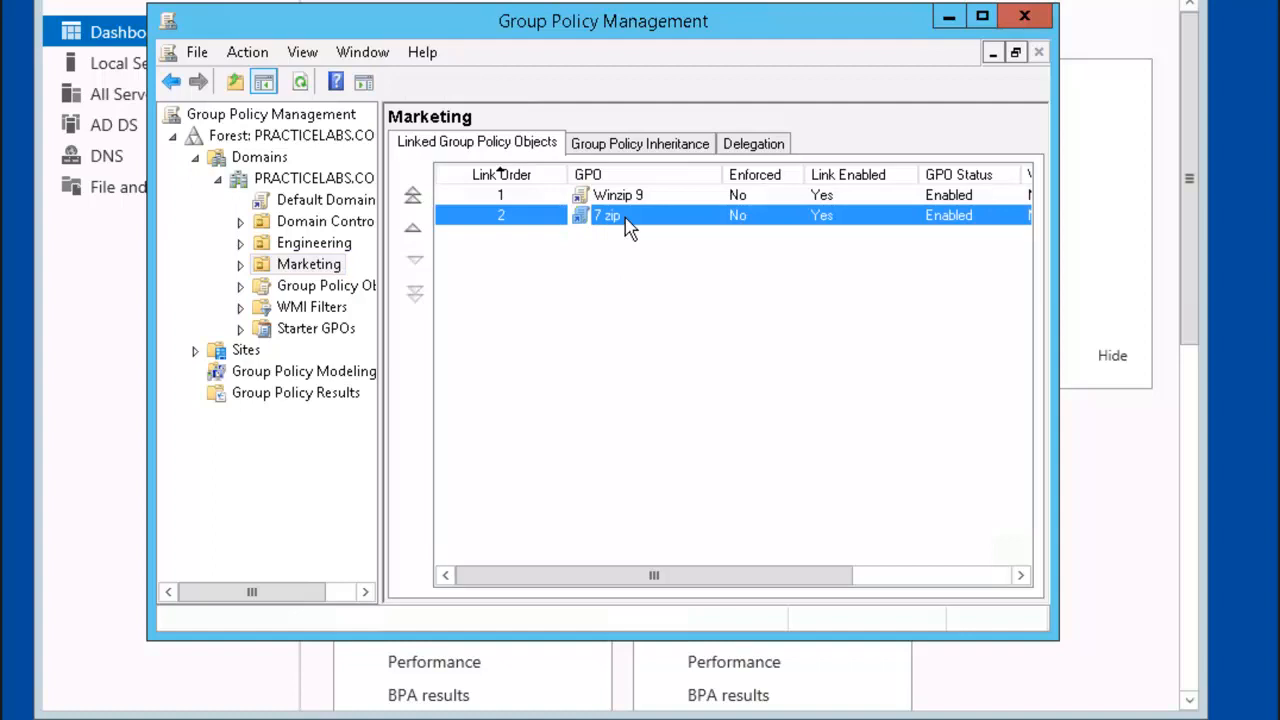
left_click(413, 198)
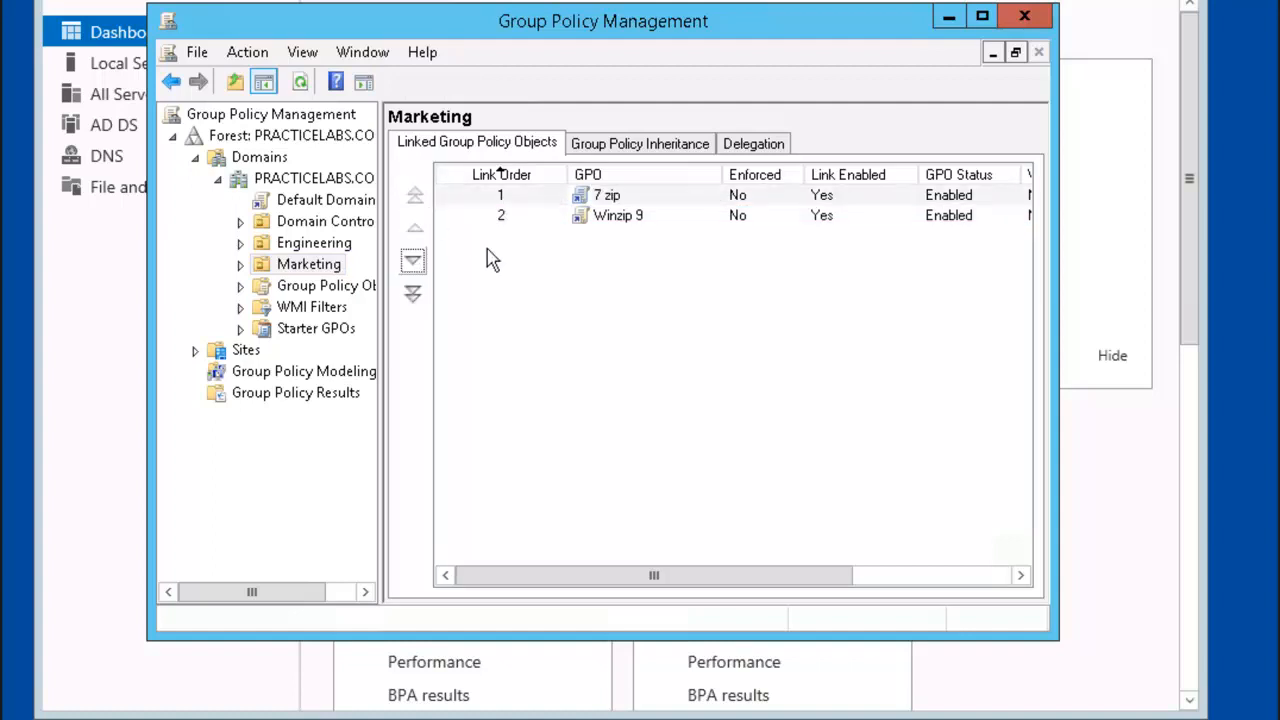
right_click(627, 196)
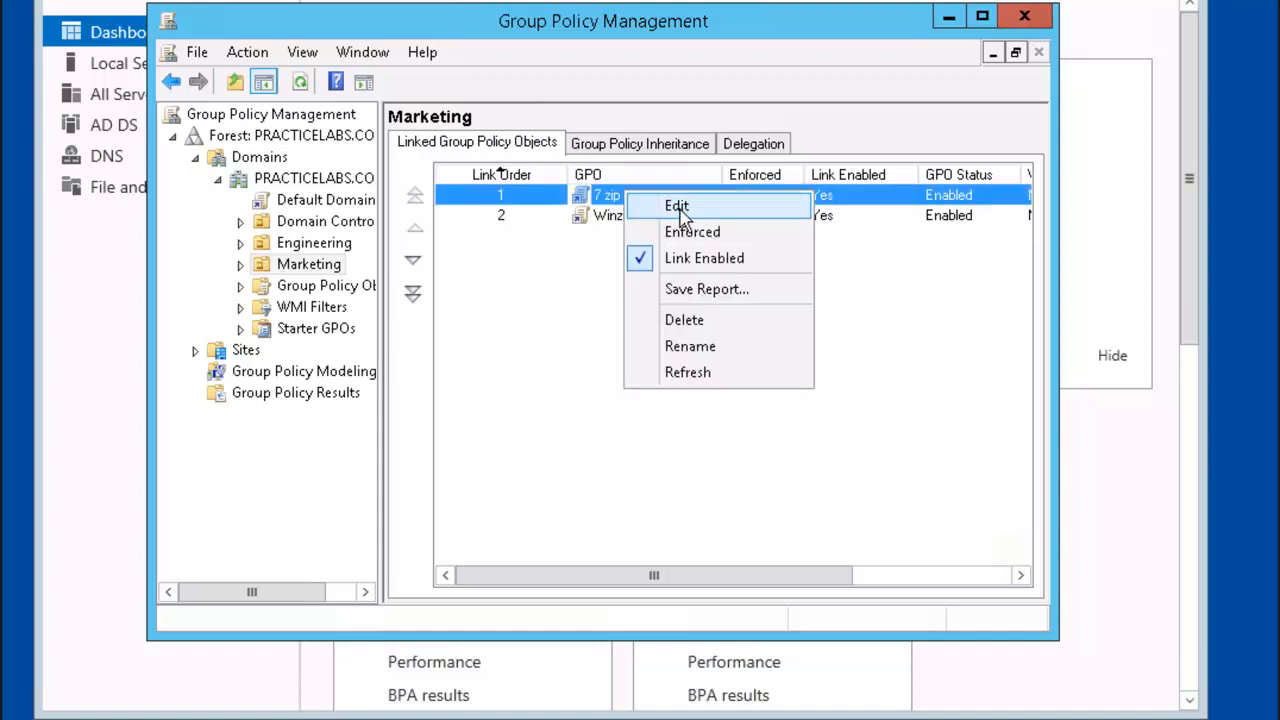
left_click(674, 206)
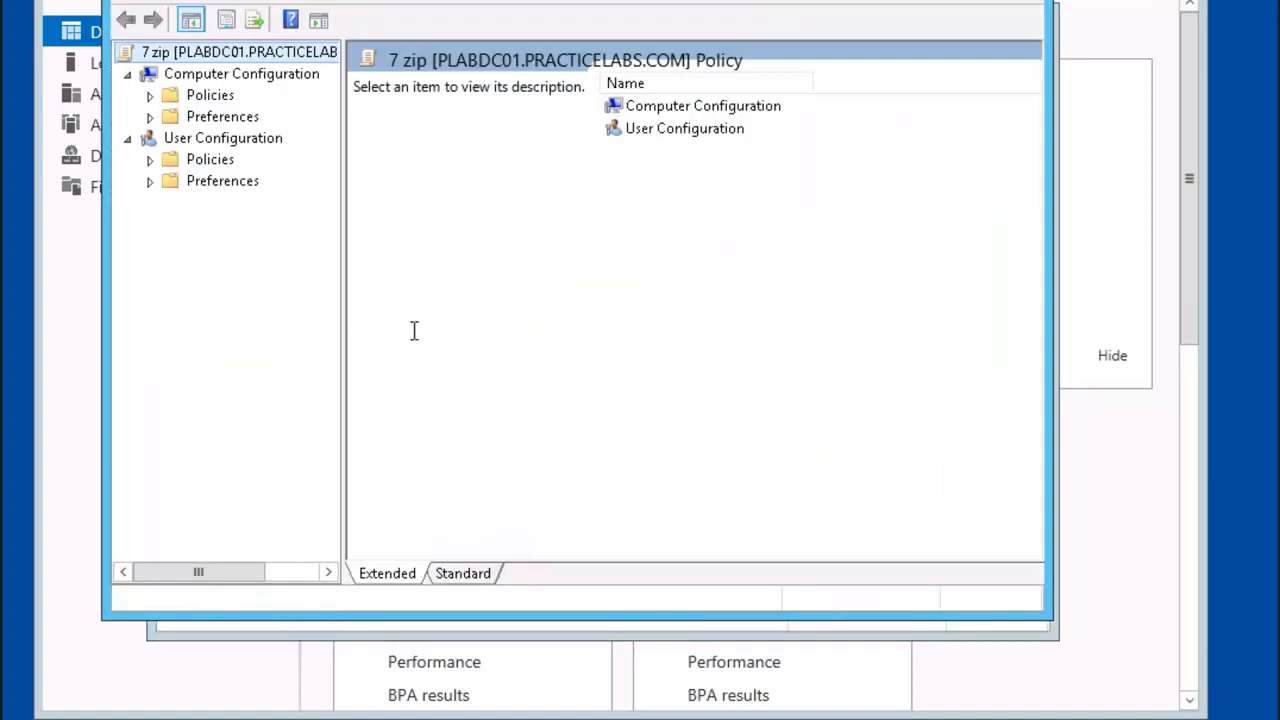
left_click(151, 161)
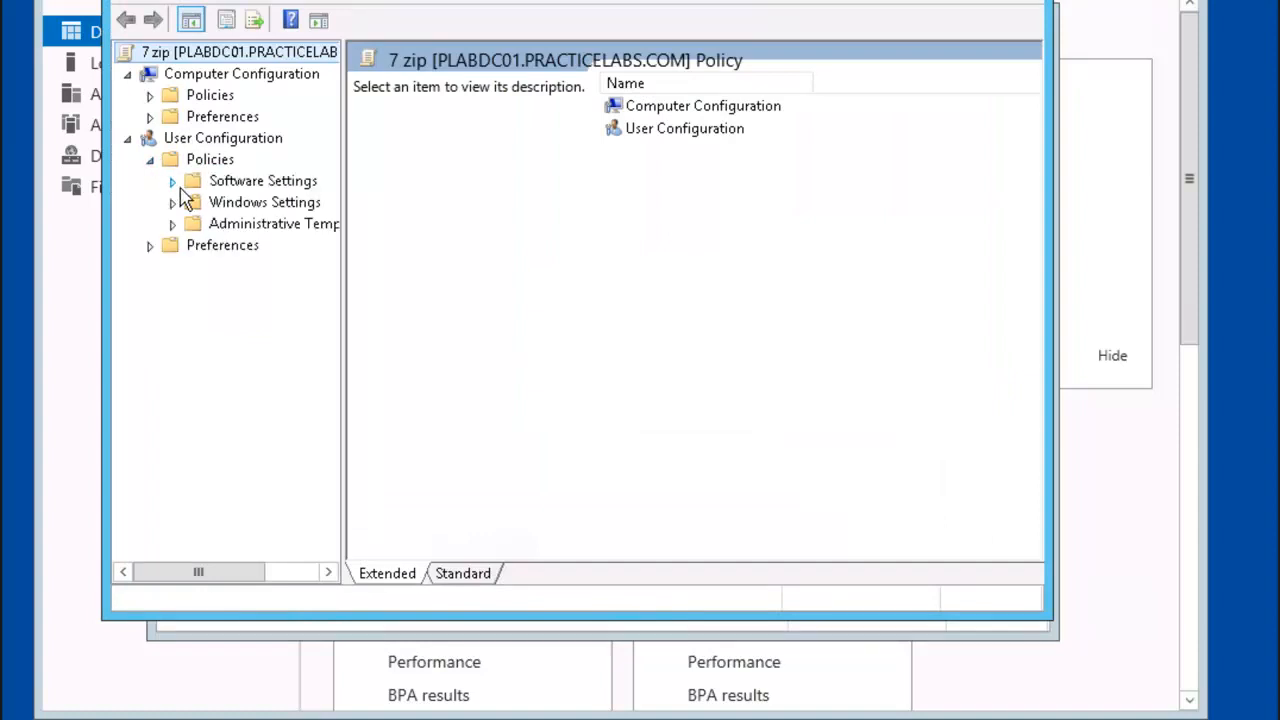
left_click(172, 182)
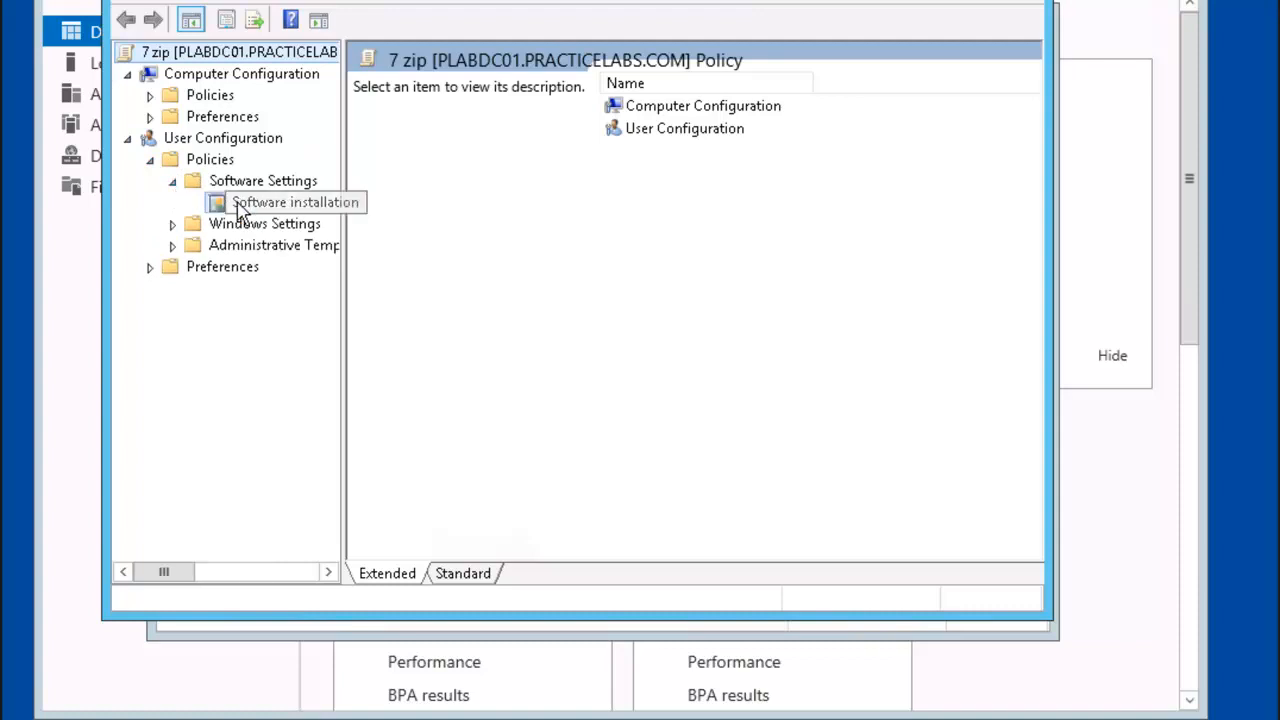
left_click(240, 210)
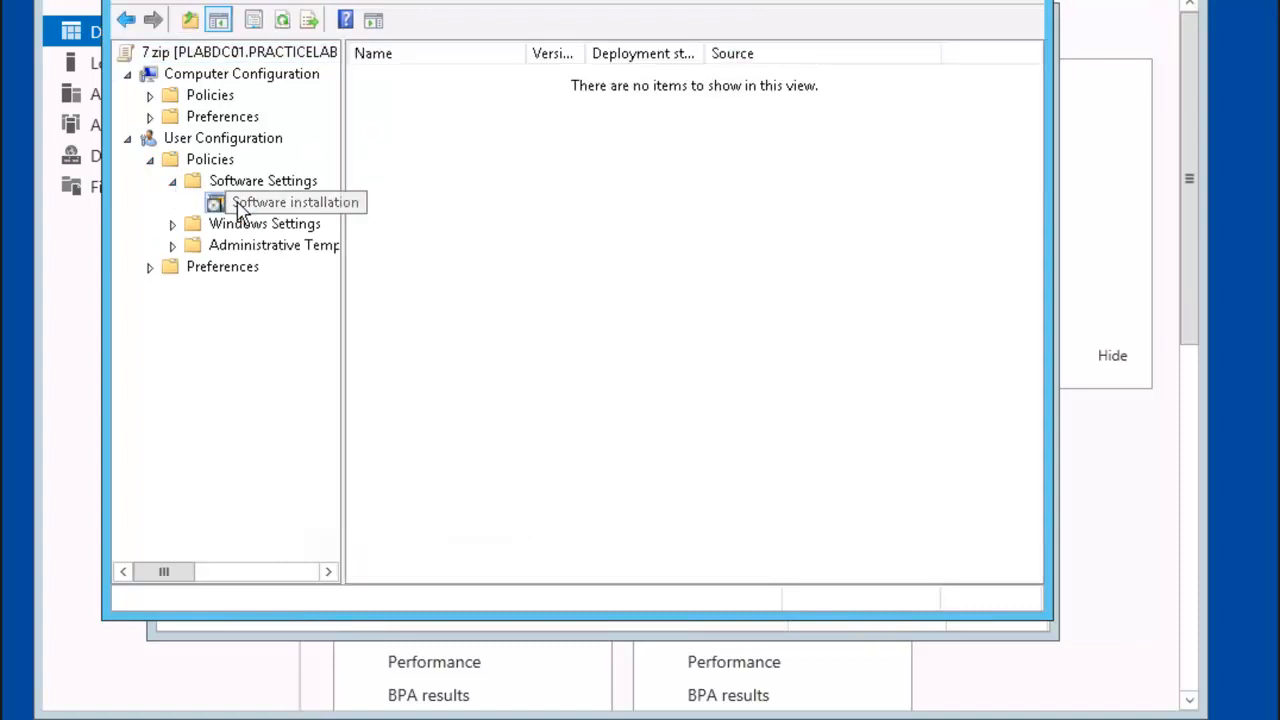
right_click(240, 208)
mouse_move(351, 226)
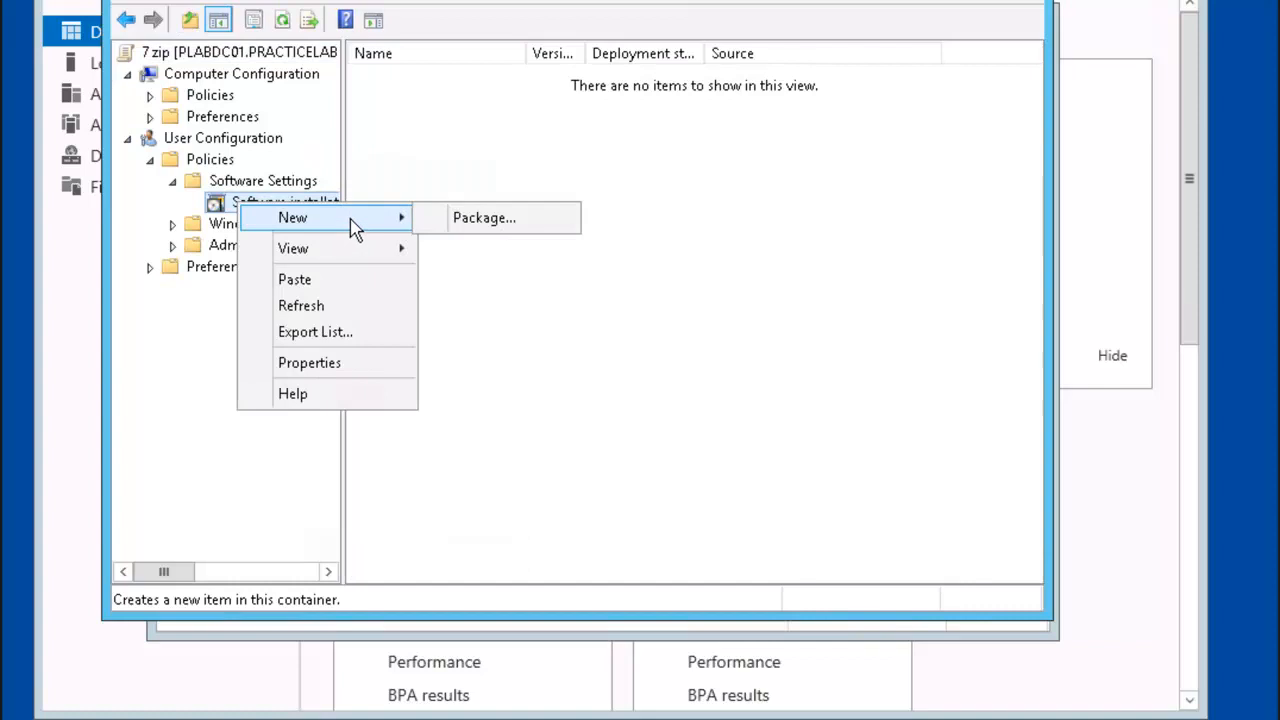
left_click(490, 219)
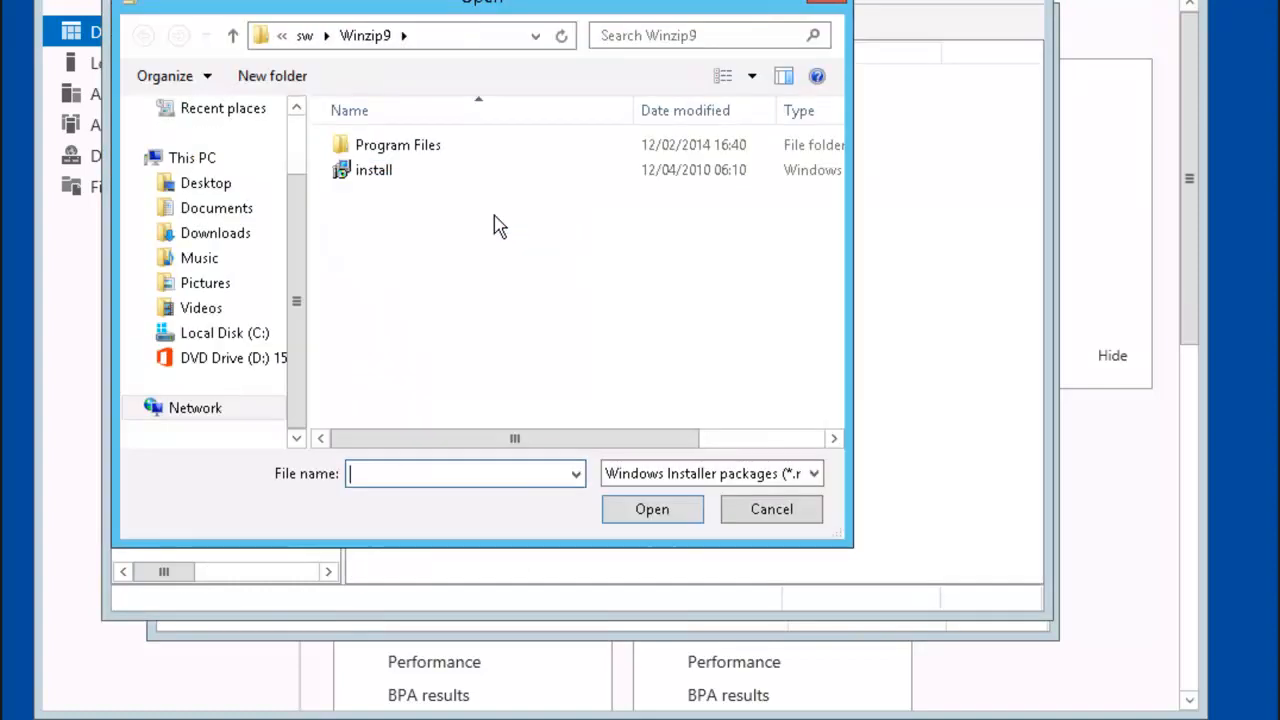
Step: Add 7z920 from the sw share's 7Zip folder as Assigned, uninstalling when out of scope
left_click(305, 38)
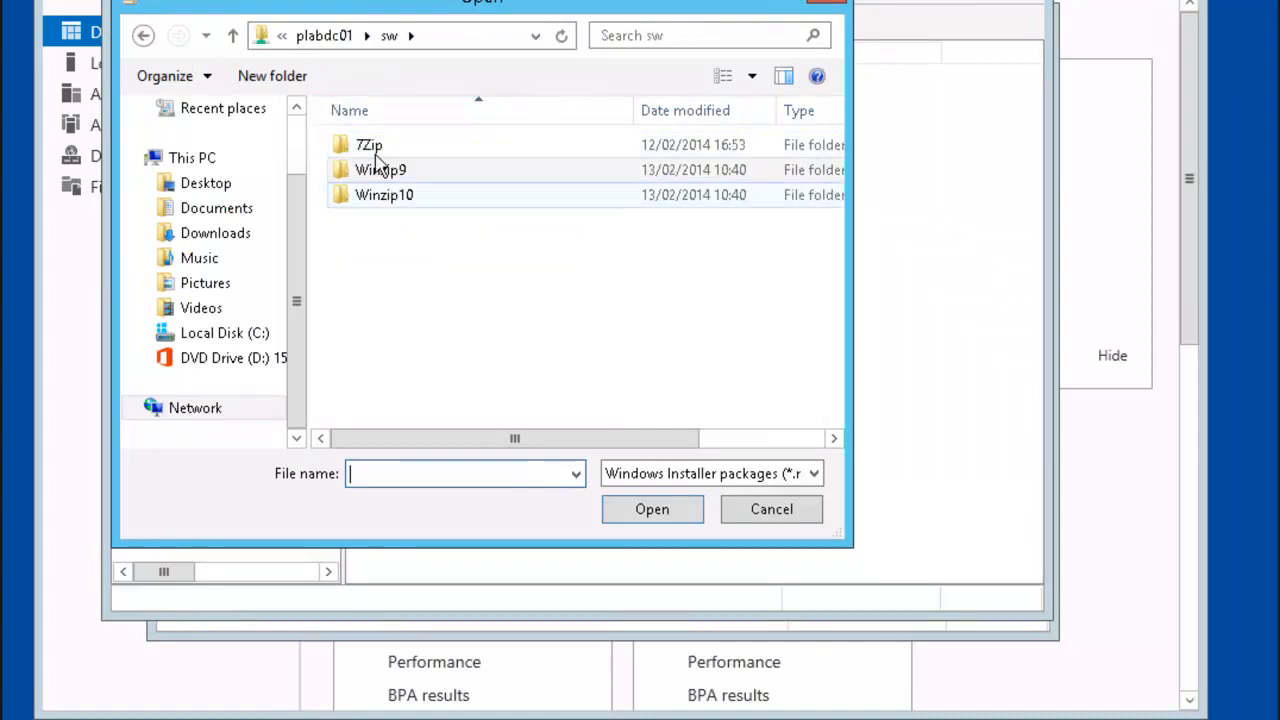
double_click(369, 147)
left_click(368, 145)
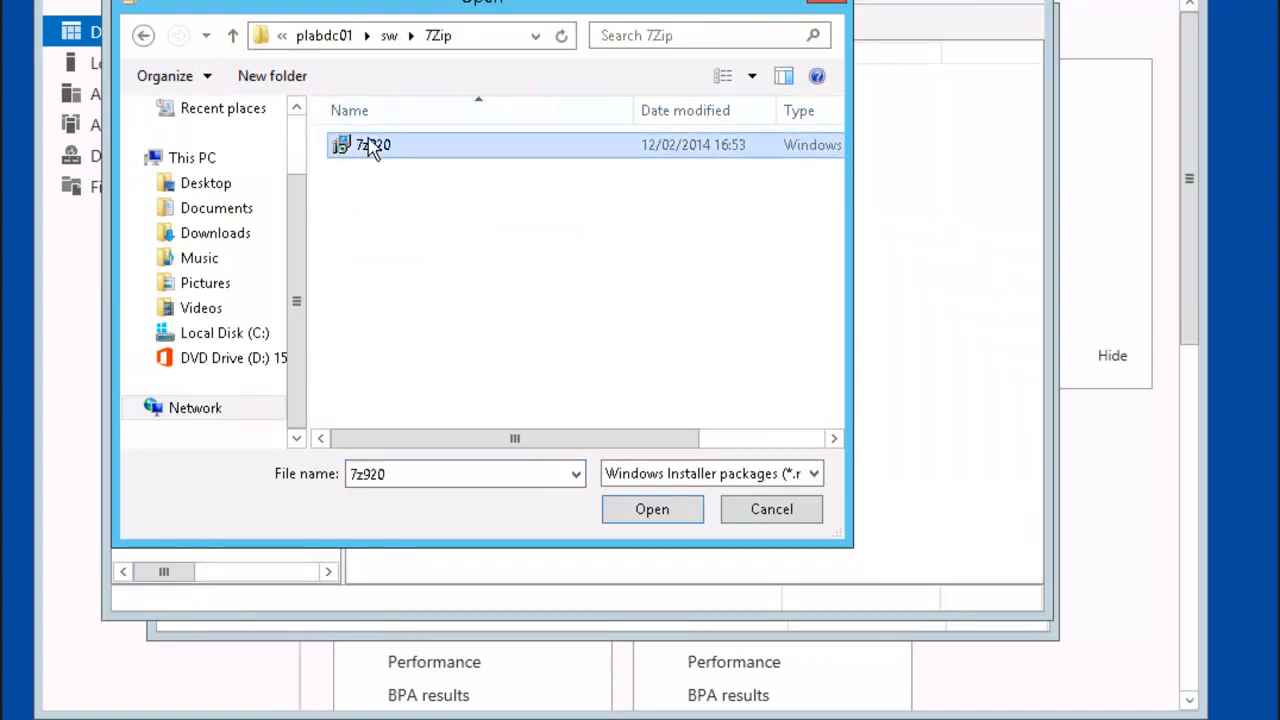
left_click(648, 509)
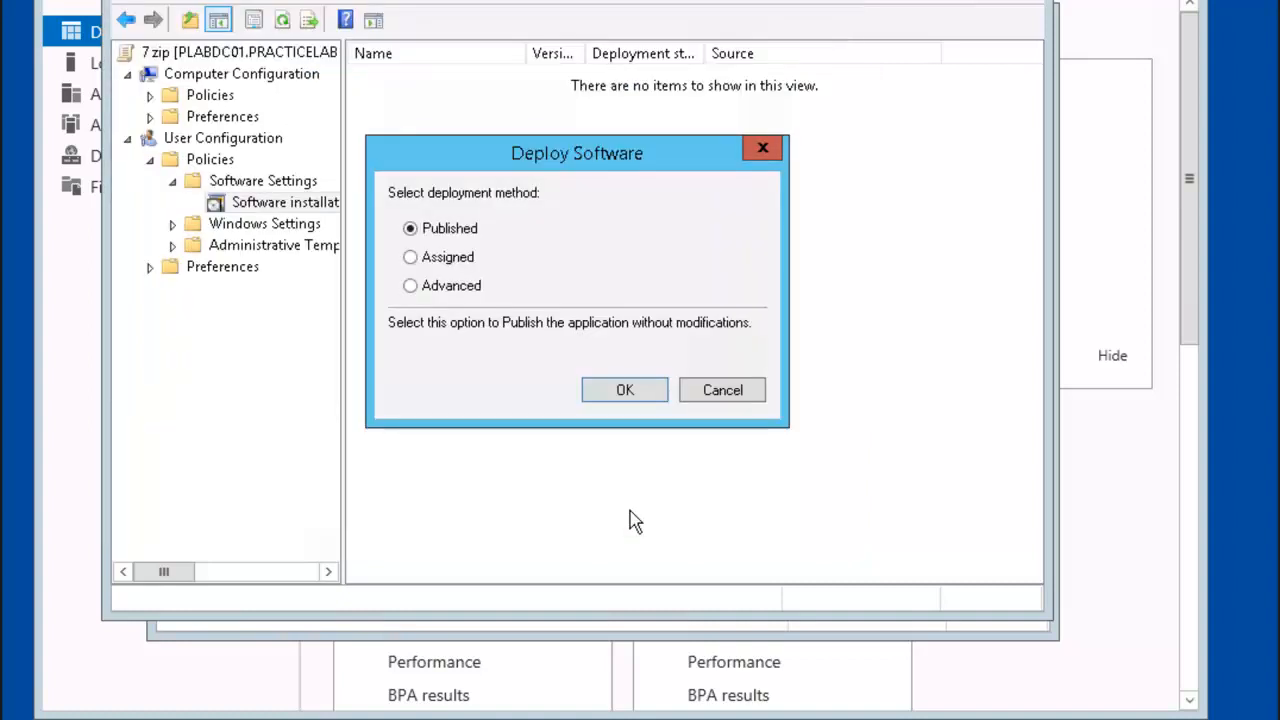
left_click(450, 286)
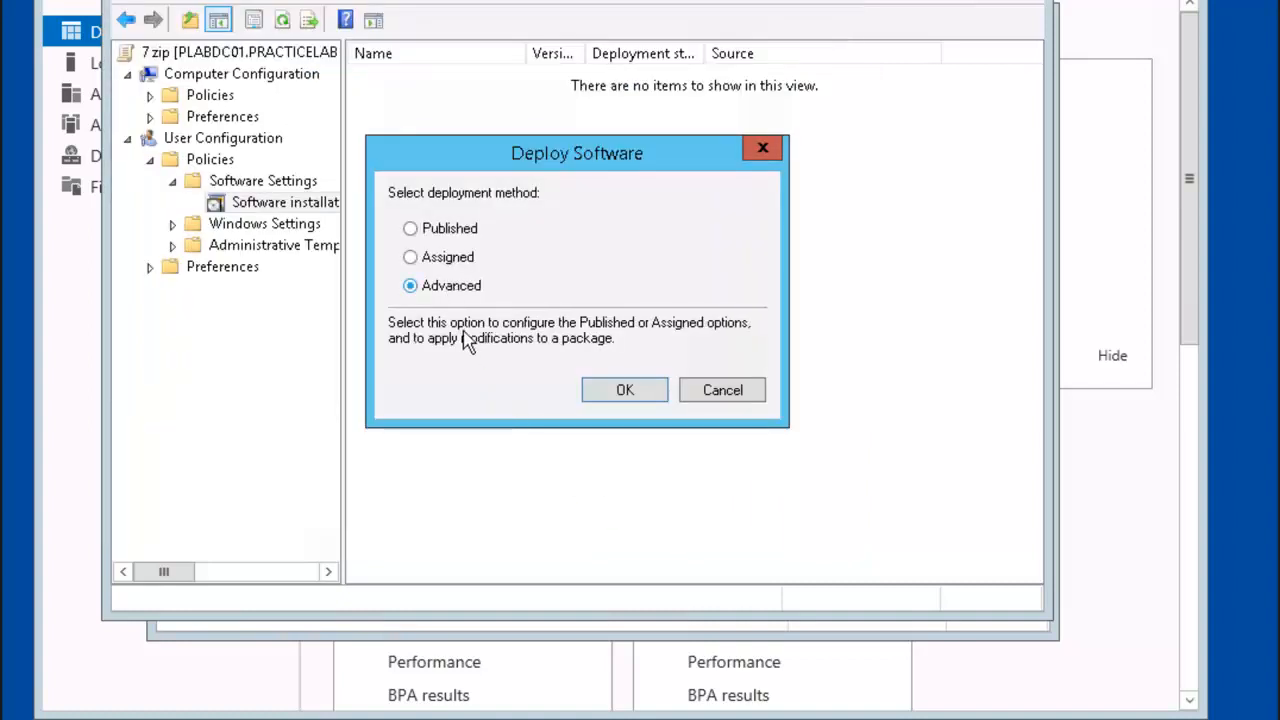
left_click(623, 392)
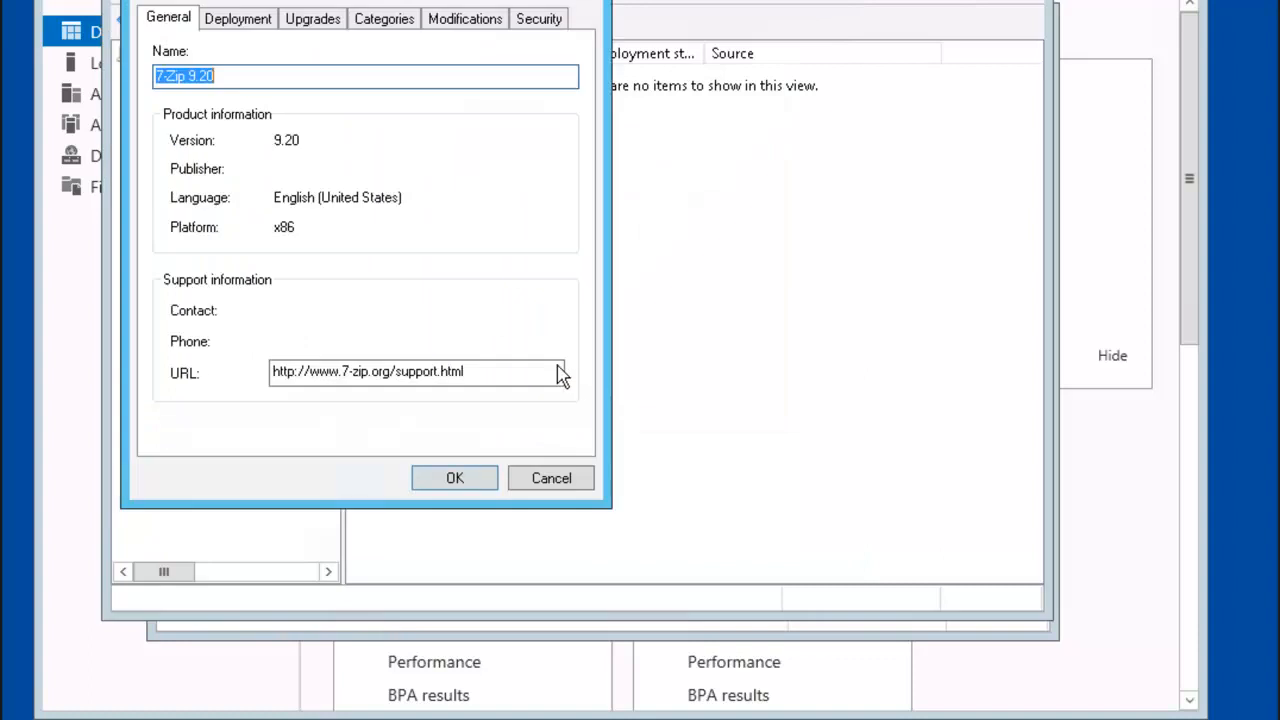
left_click(242, 20)
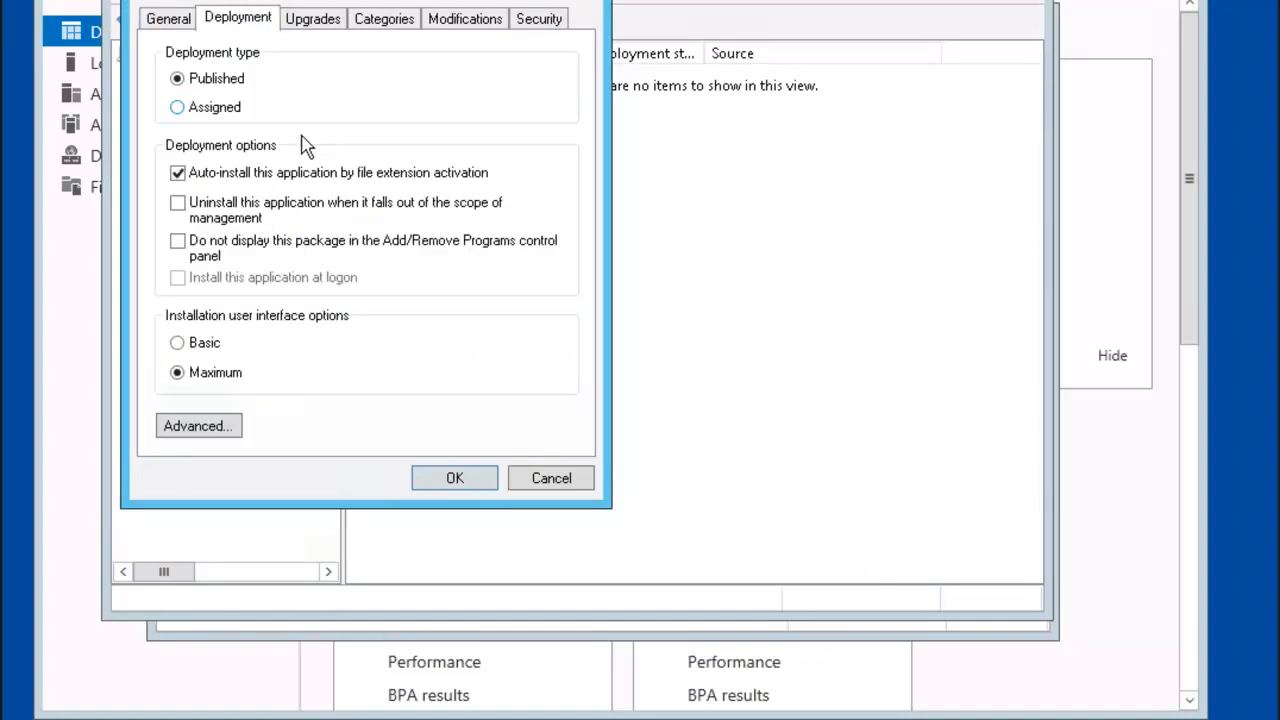
left_click(183, 107)
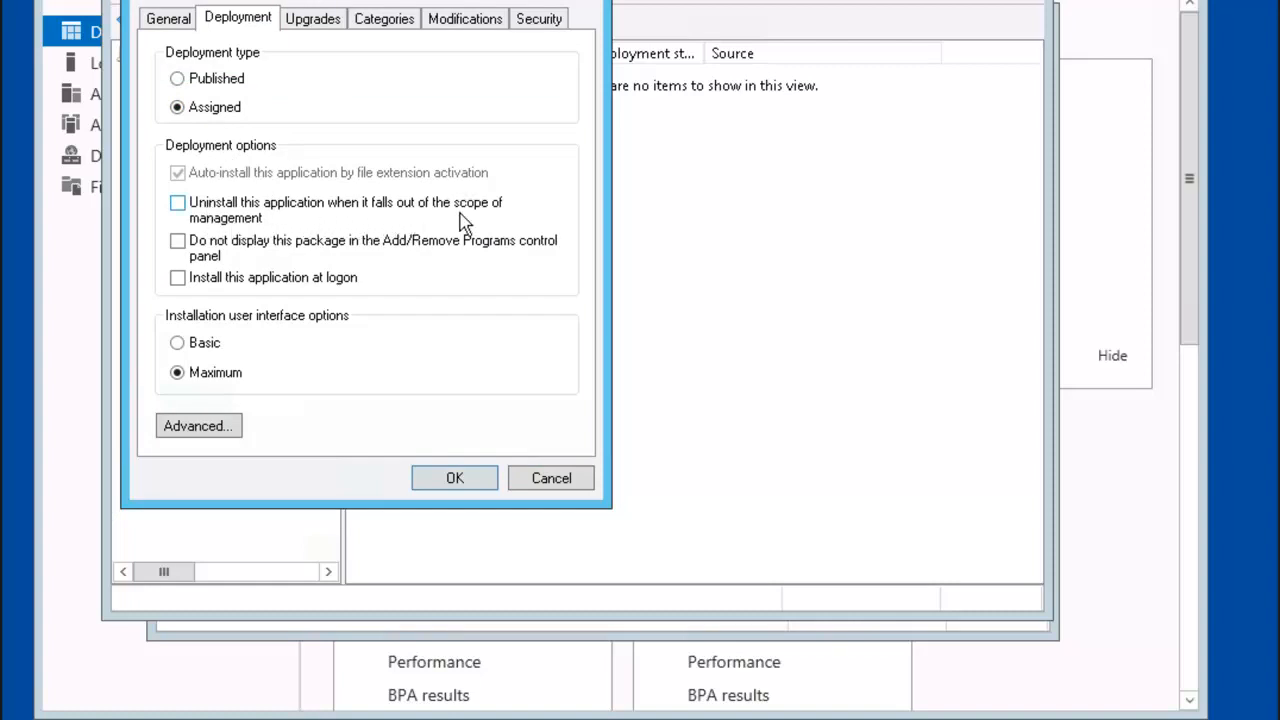
left_click(230, 210)
left_click(455, 477)
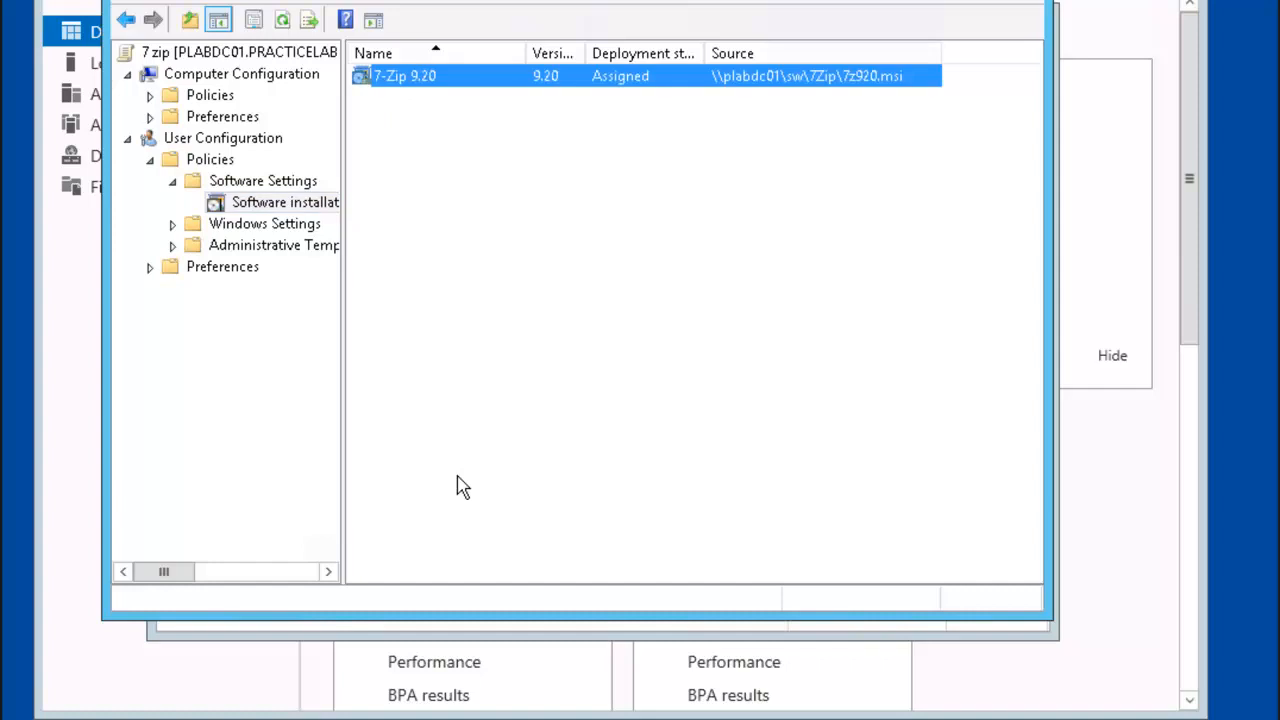
Step: Set 7-Zip 9.20 to upgrade Winzip9 from the Winzip 9 GPO, uninstalling it first
double_click(420, 78)
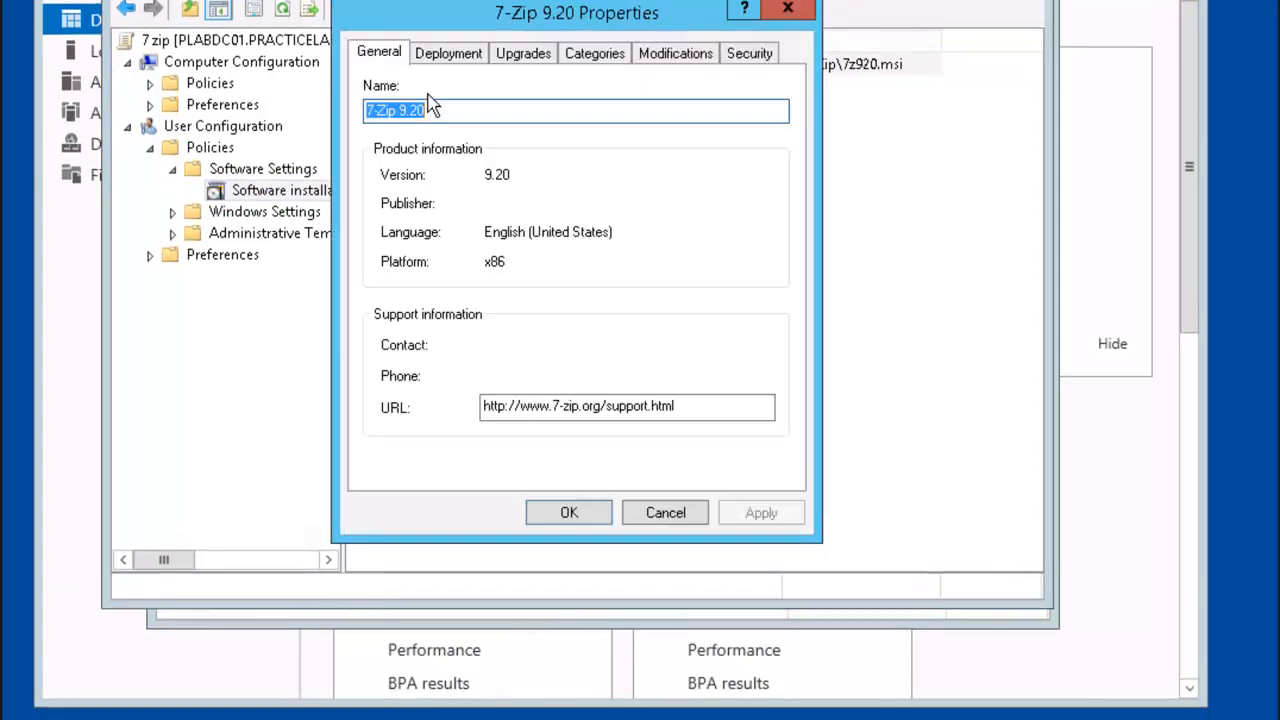
left_click(527, 60)
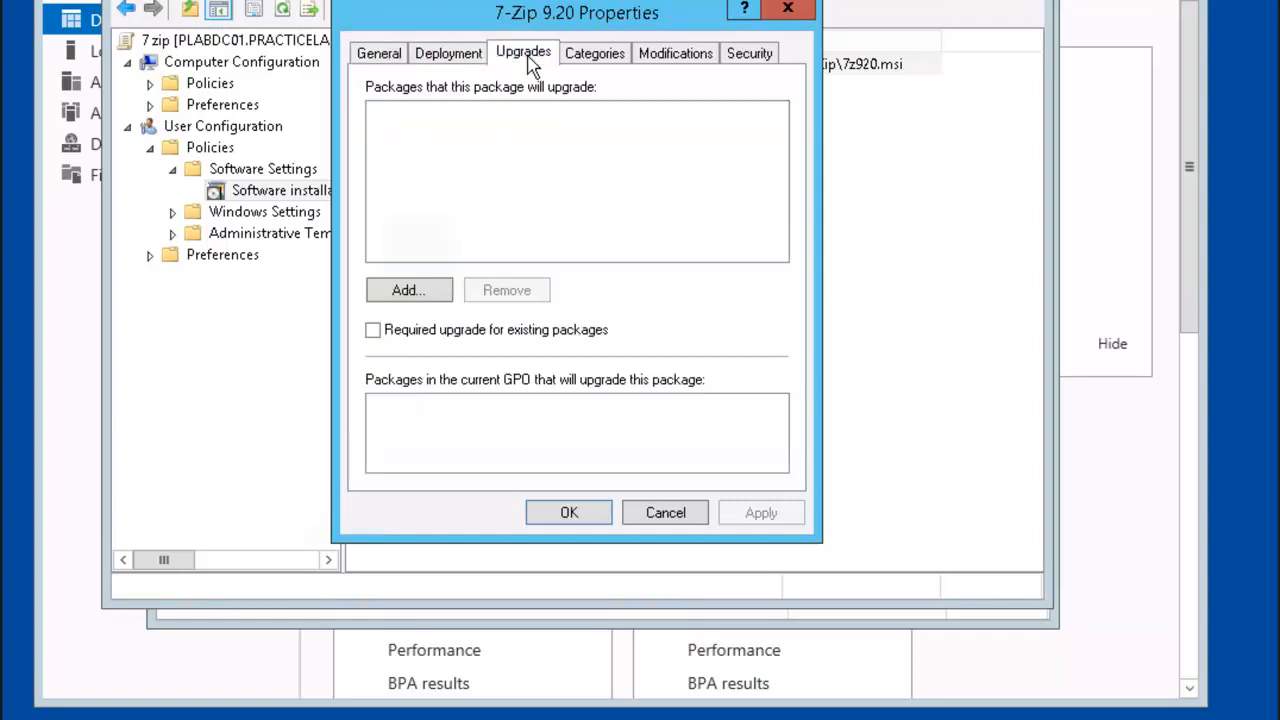
left_click(445, 291)
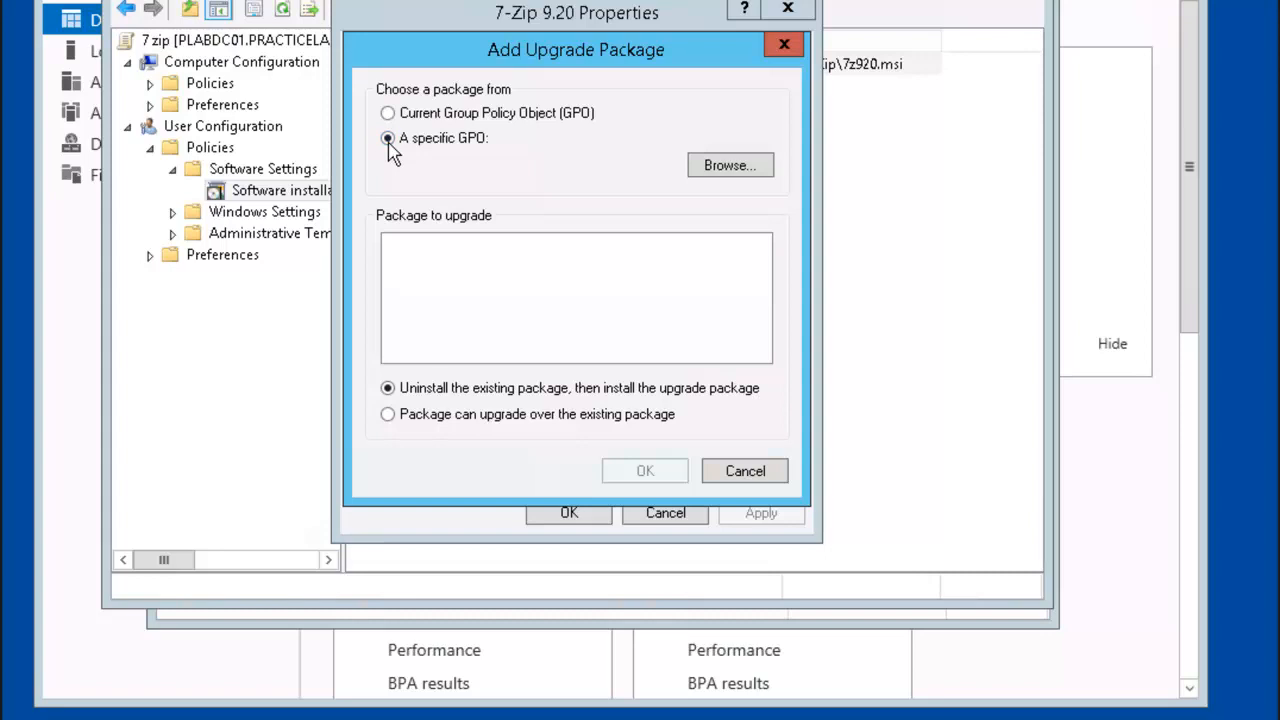
left_click(740, 175)
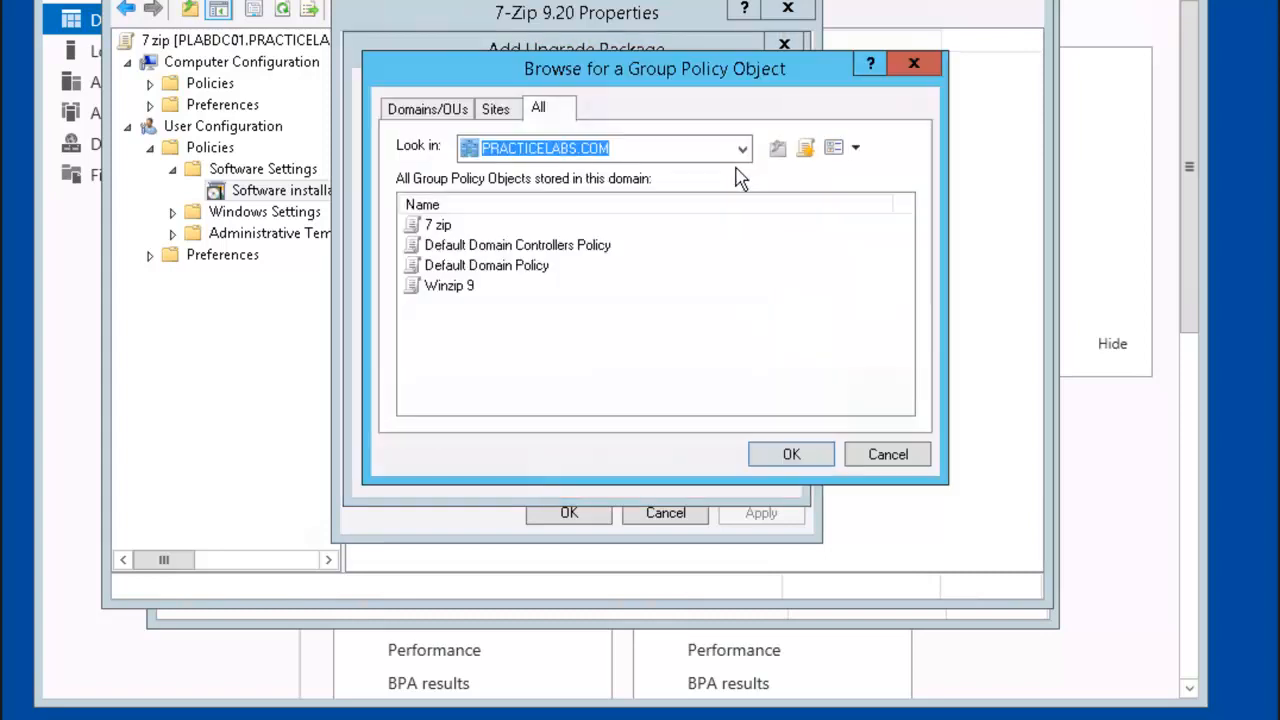
left_click(462, 288)
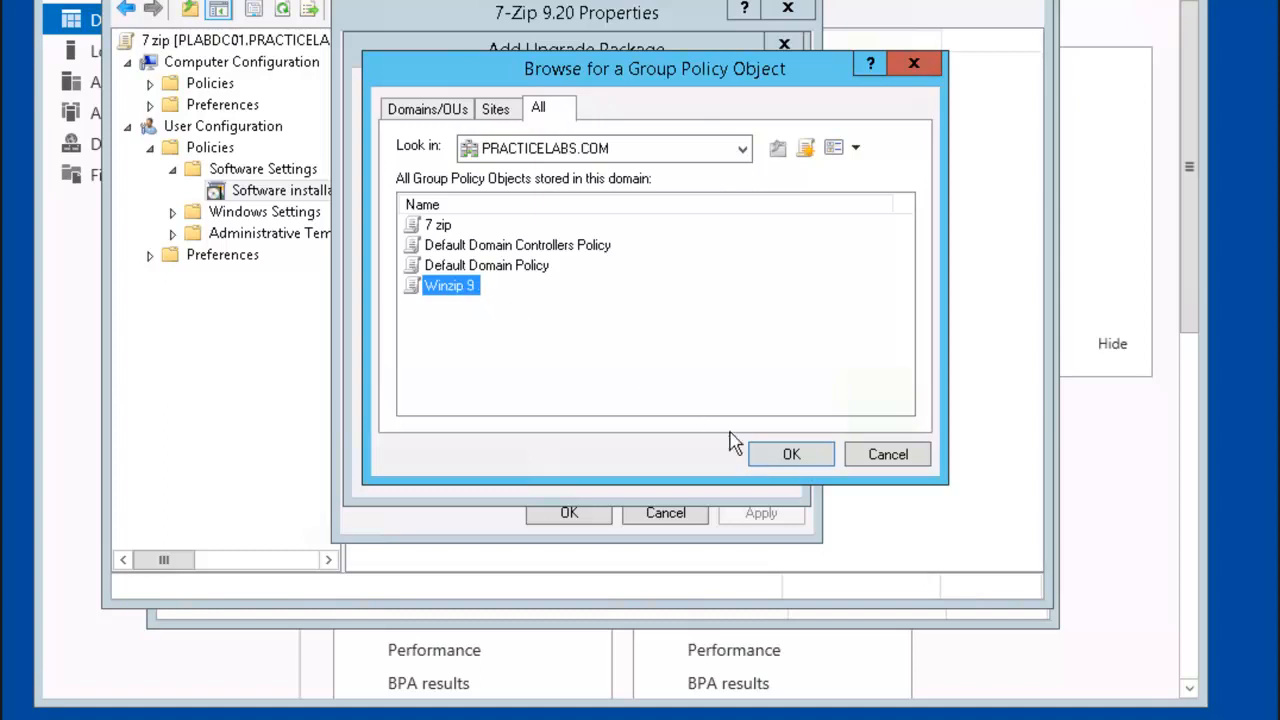
left_click(813, 465)
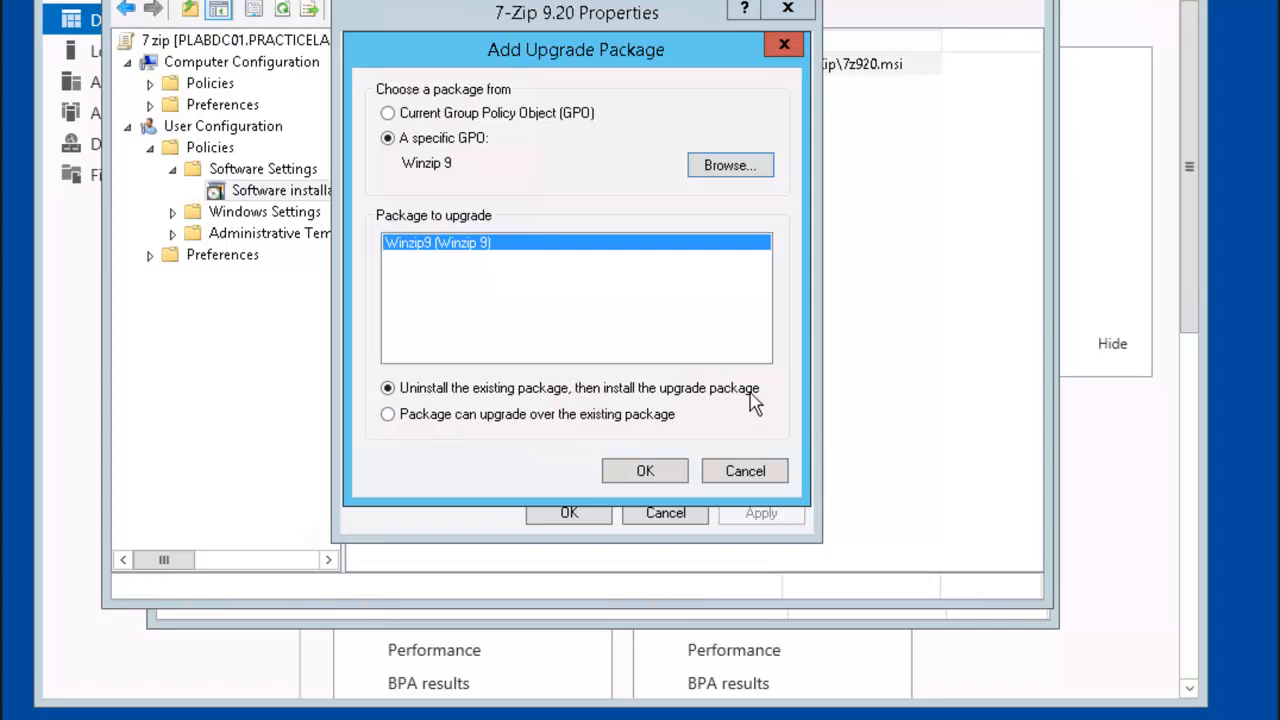
left_click(653, 476)
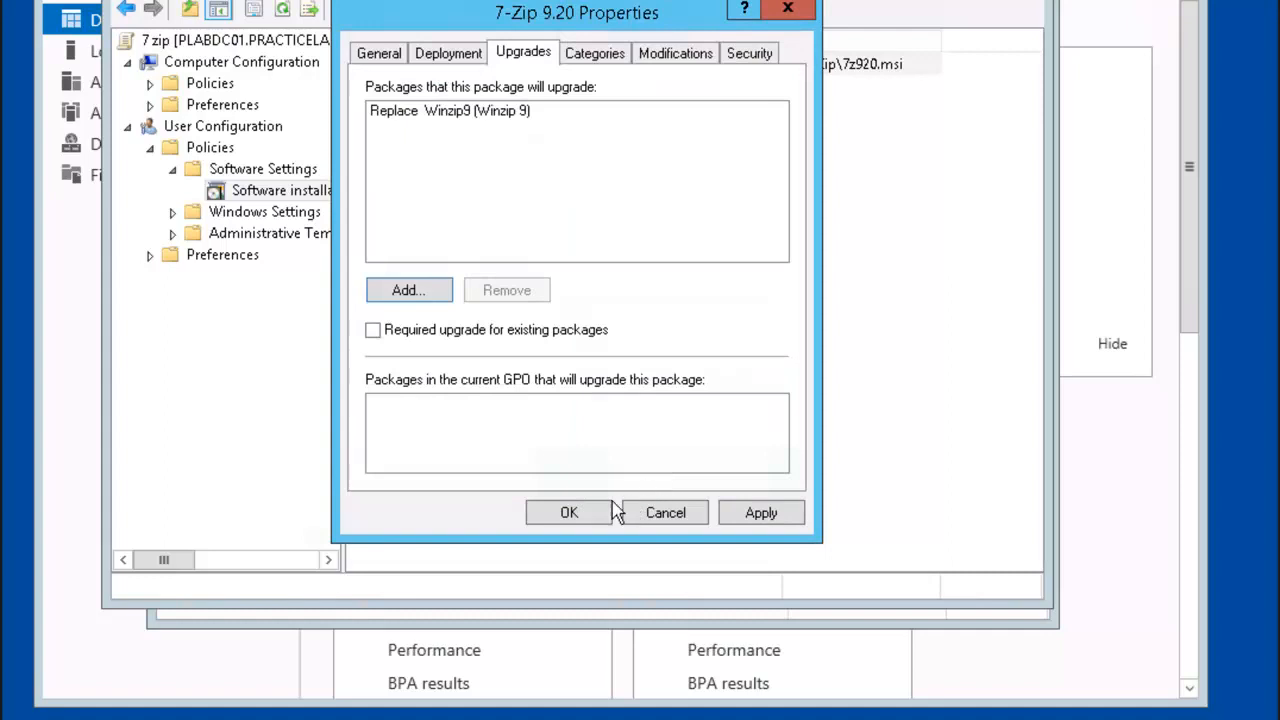
left_click(598, 515)
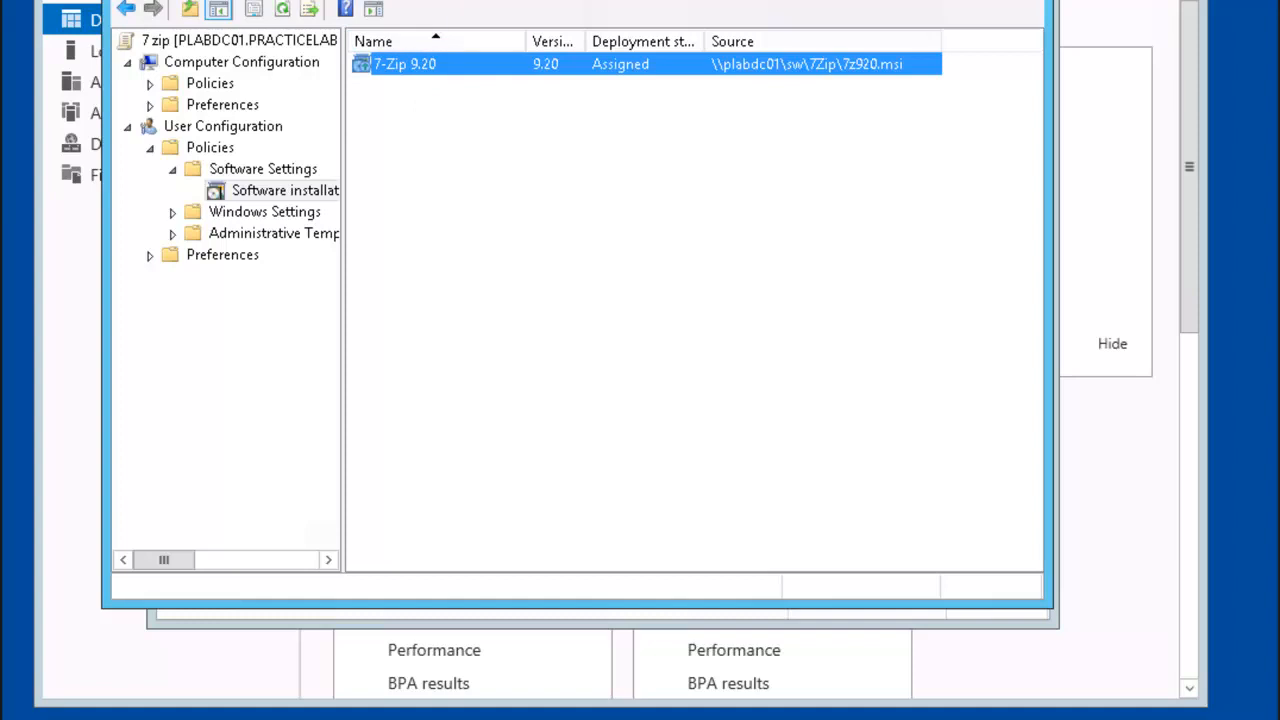
Step: Close the policy editor and sign in on the client as the test domain user with their password
left_click(1018, 0)
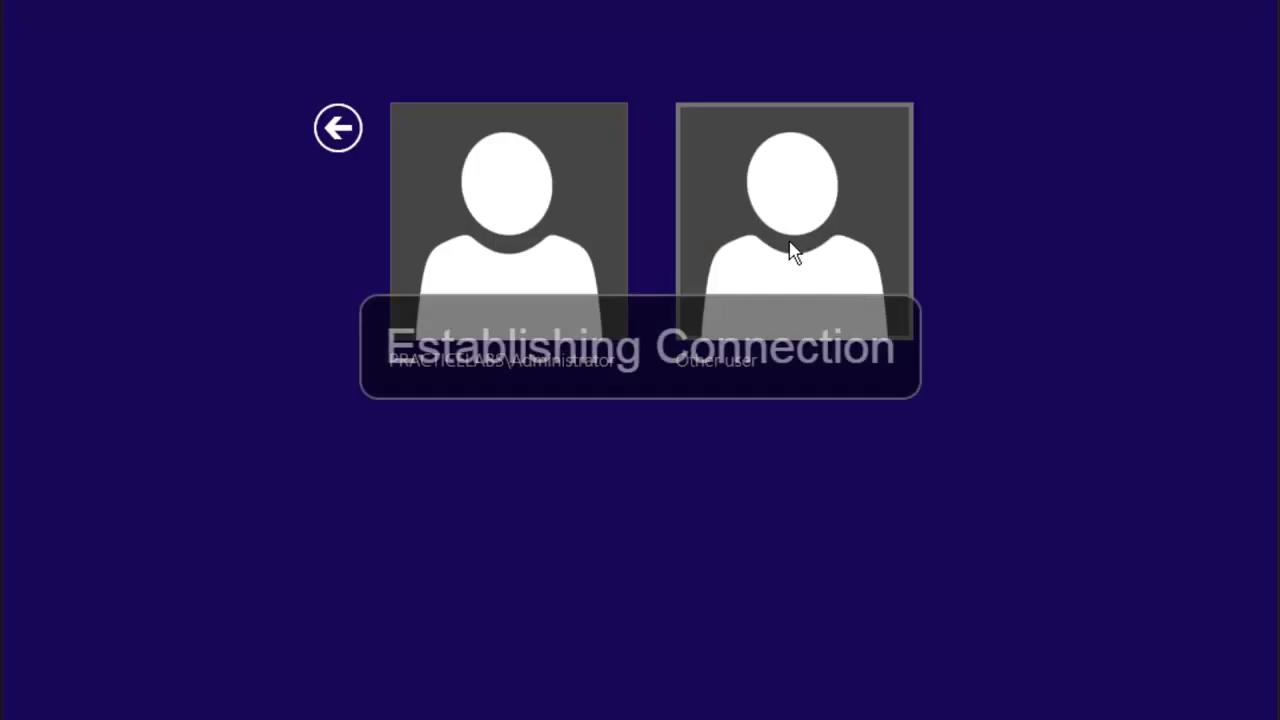
left_click(790, 250)
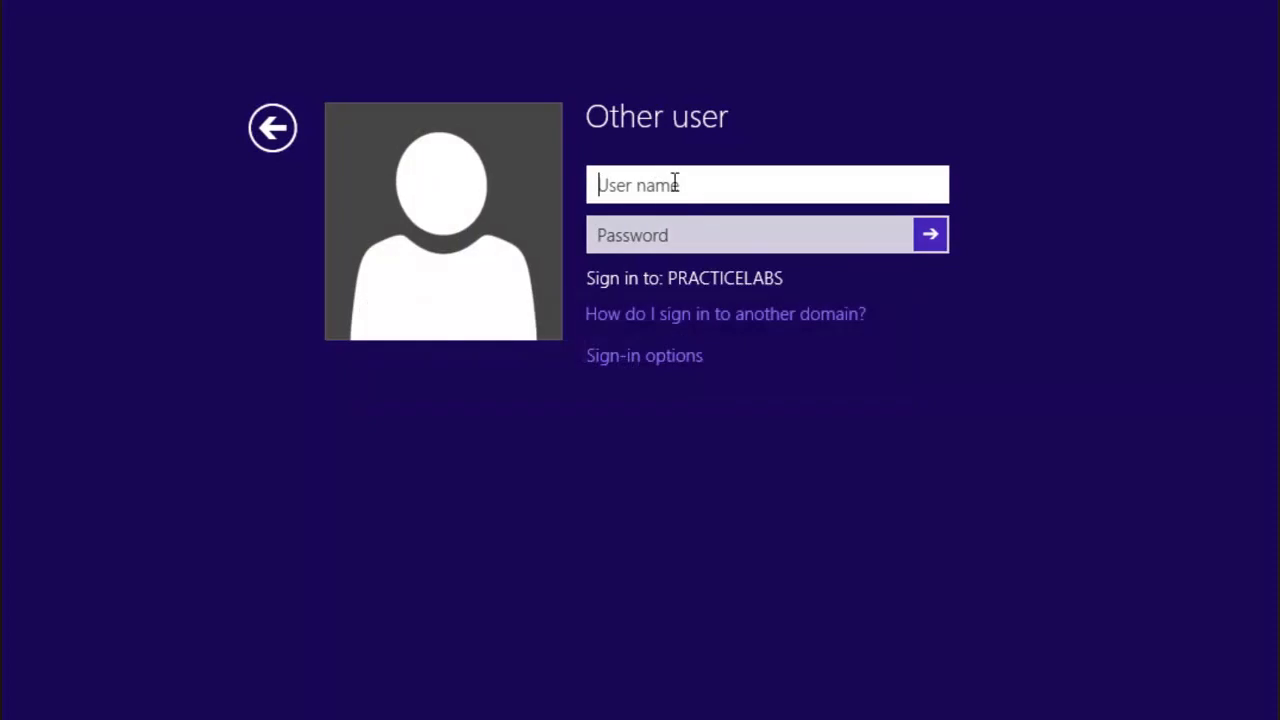
key("Tab")
type("••••••••")
key("Return")
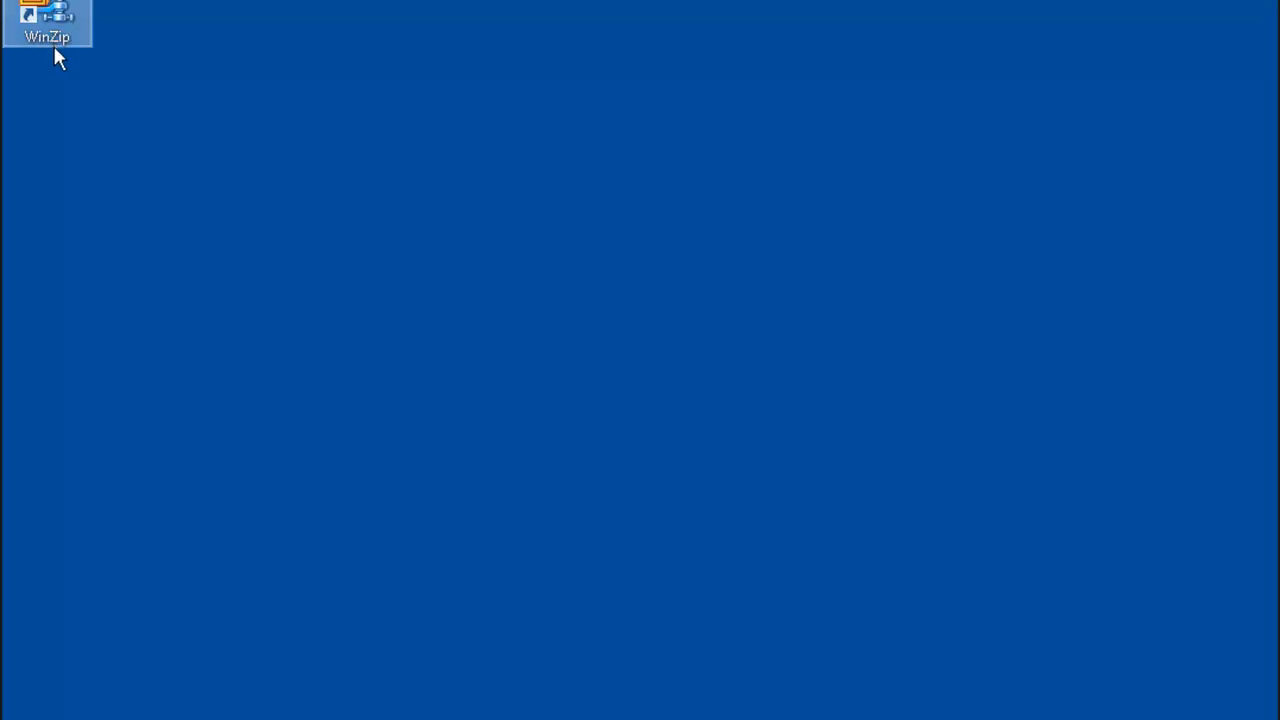
Step: Launch cmd from the Run box, run gpupdate /force, then return to the Start screen
key("super+x")
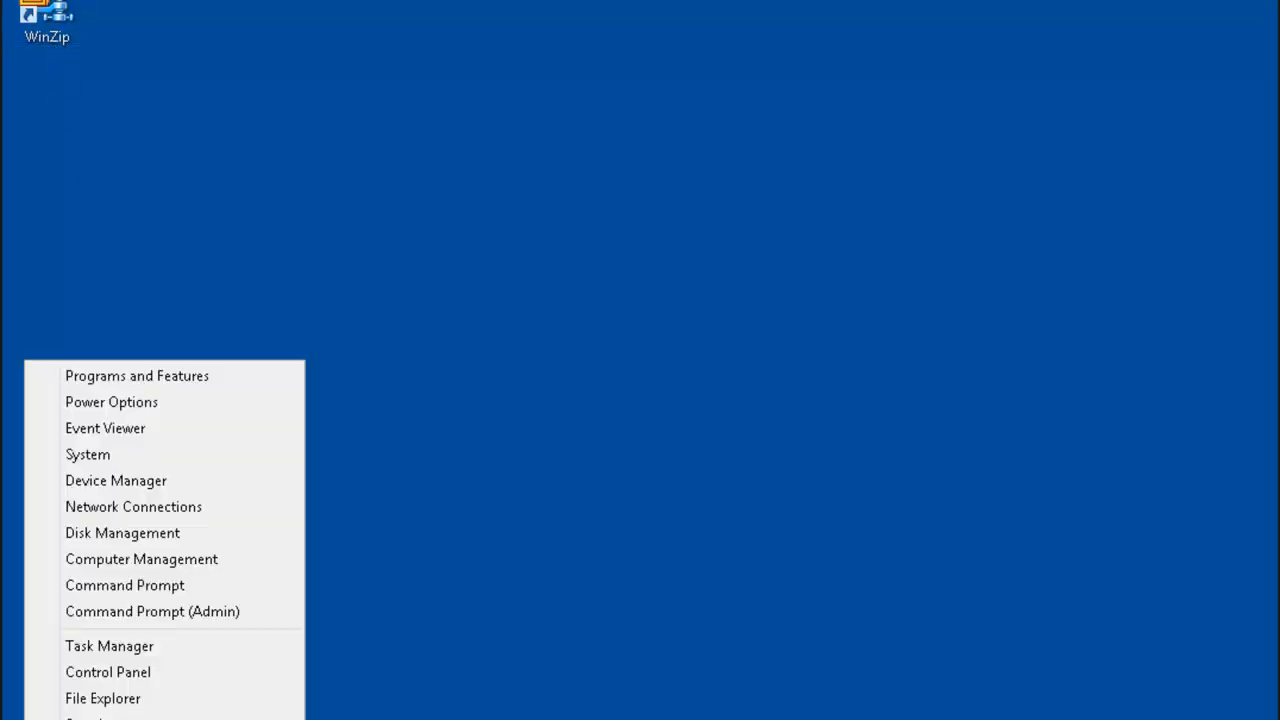
key("r")
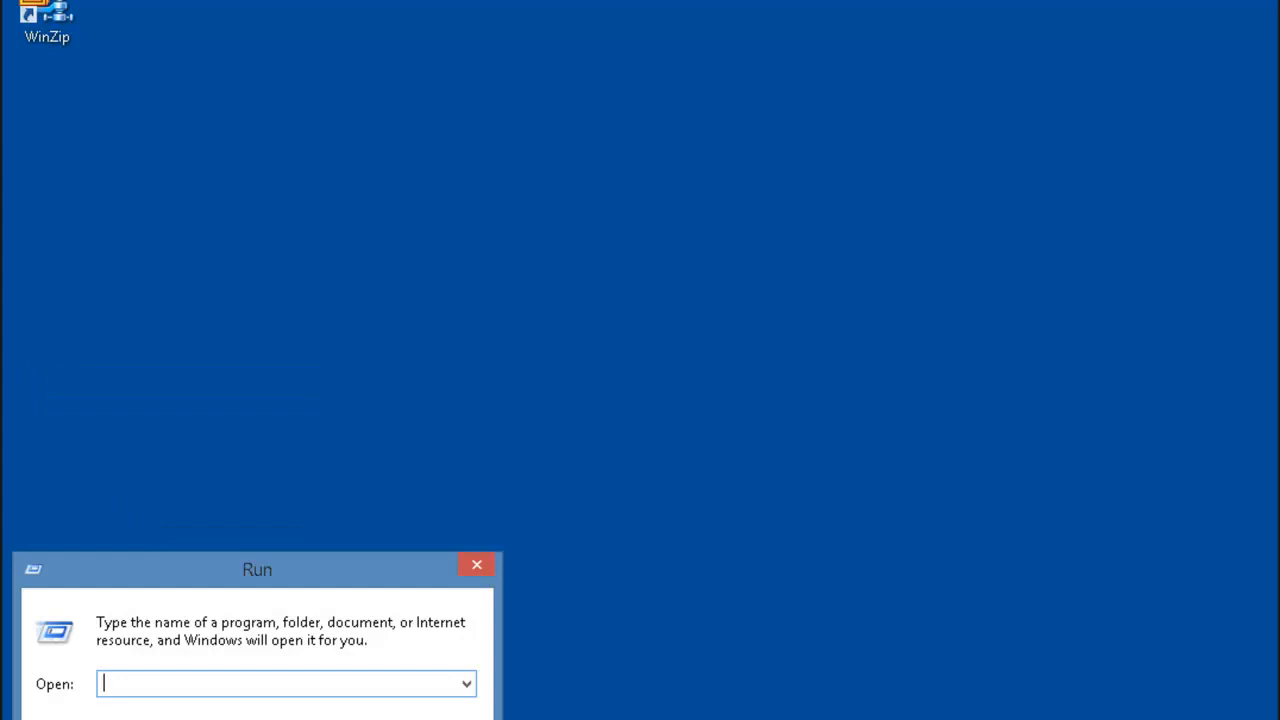
type("cmd")
key("Return")
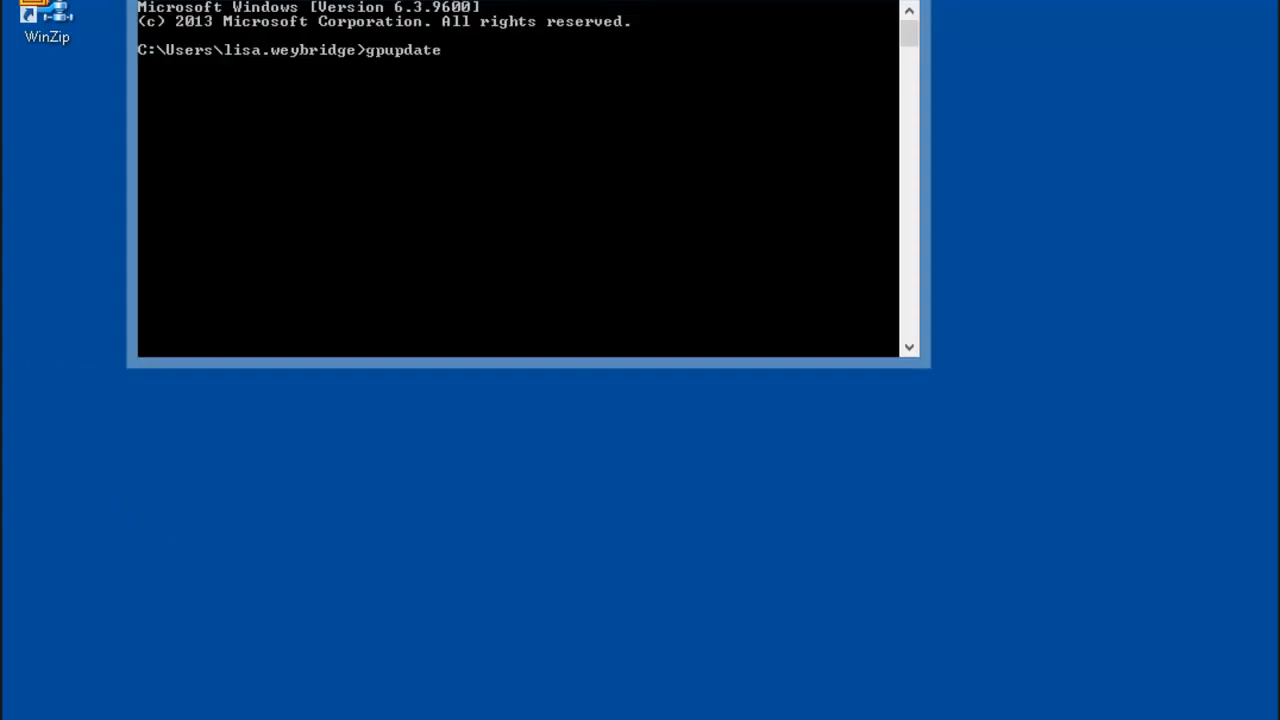
type("gpupdate /force")
key("Return")
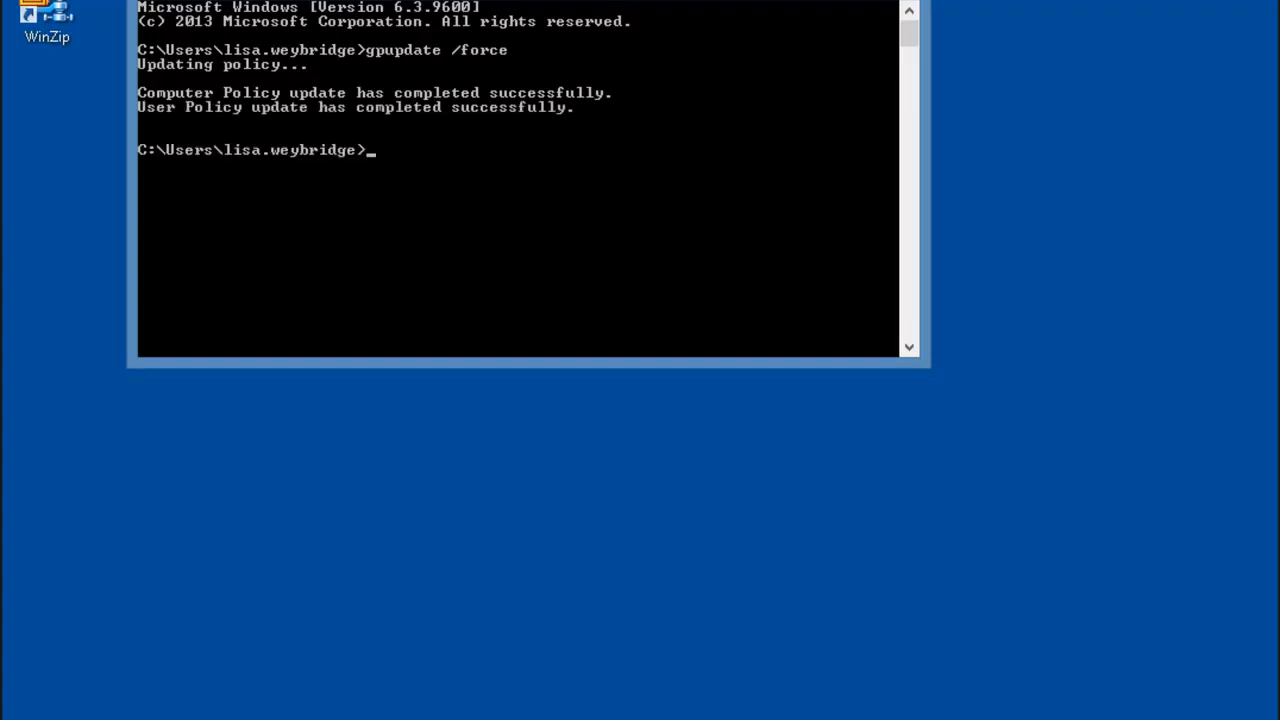
key("super")
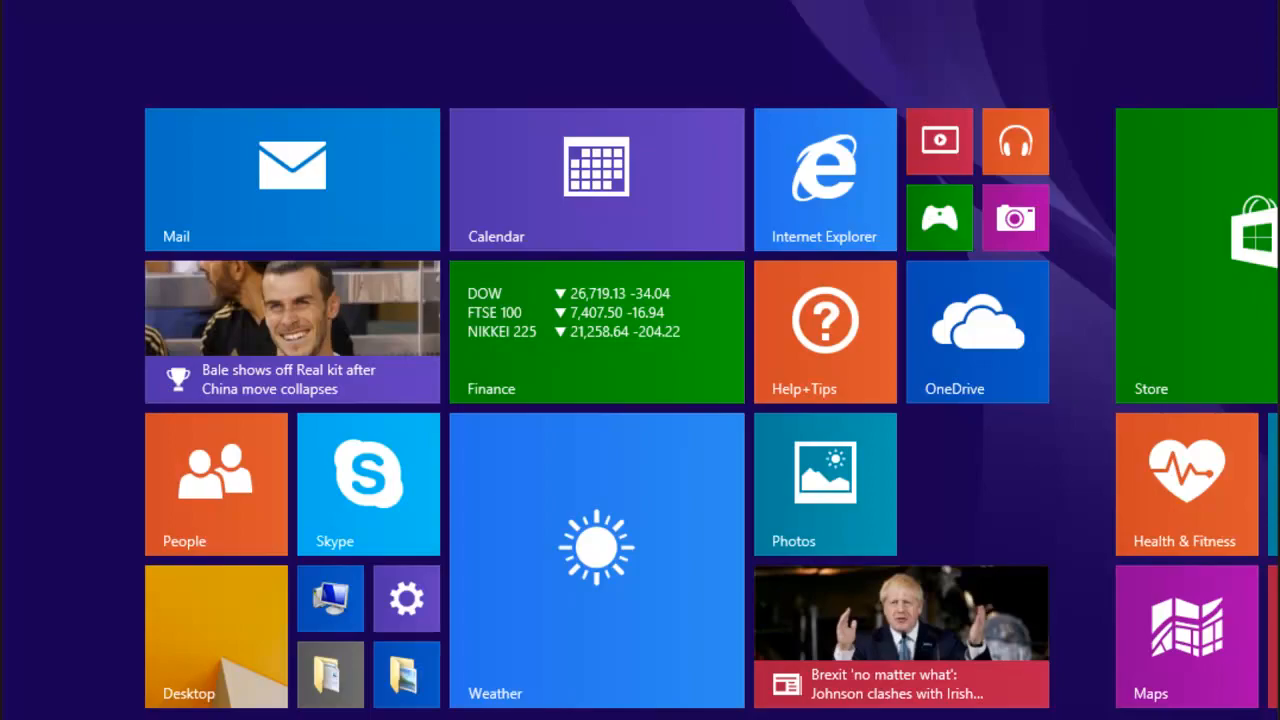
Step: Sign out, then enter a domain user name and password under Other user
left_click(965, 5)
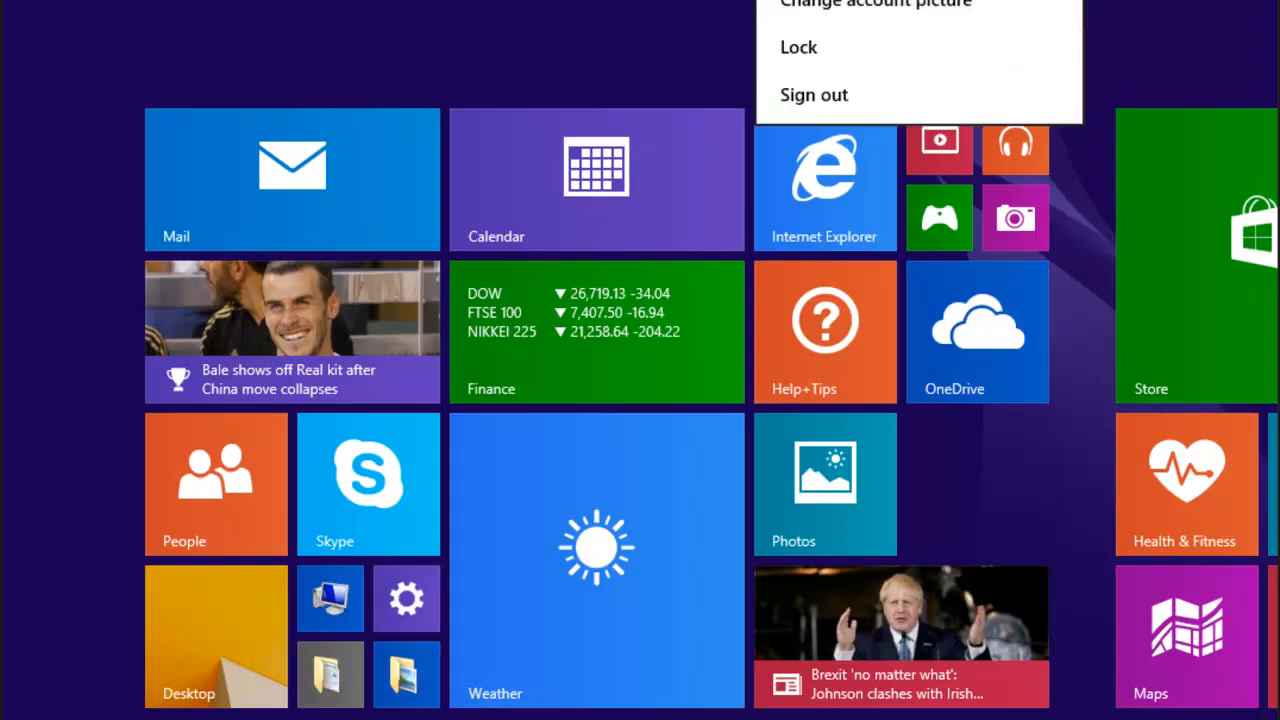
left_click(811, 95)
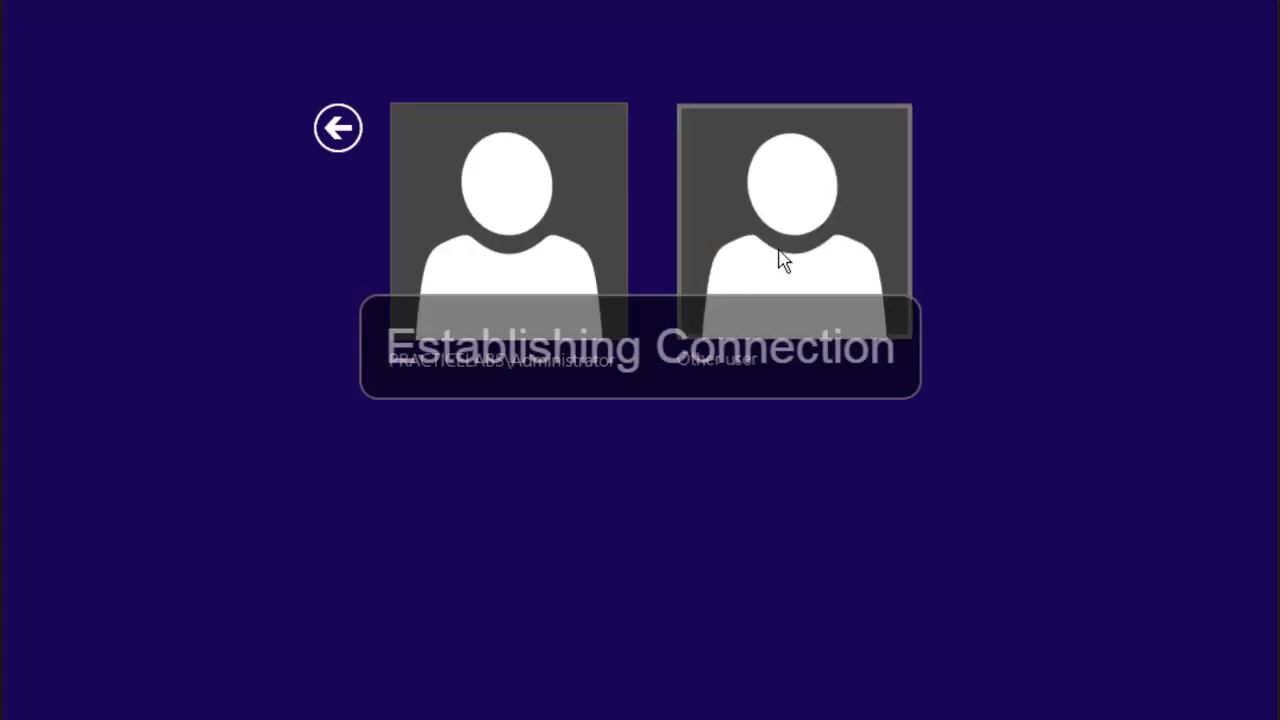
left_click(783, 260)
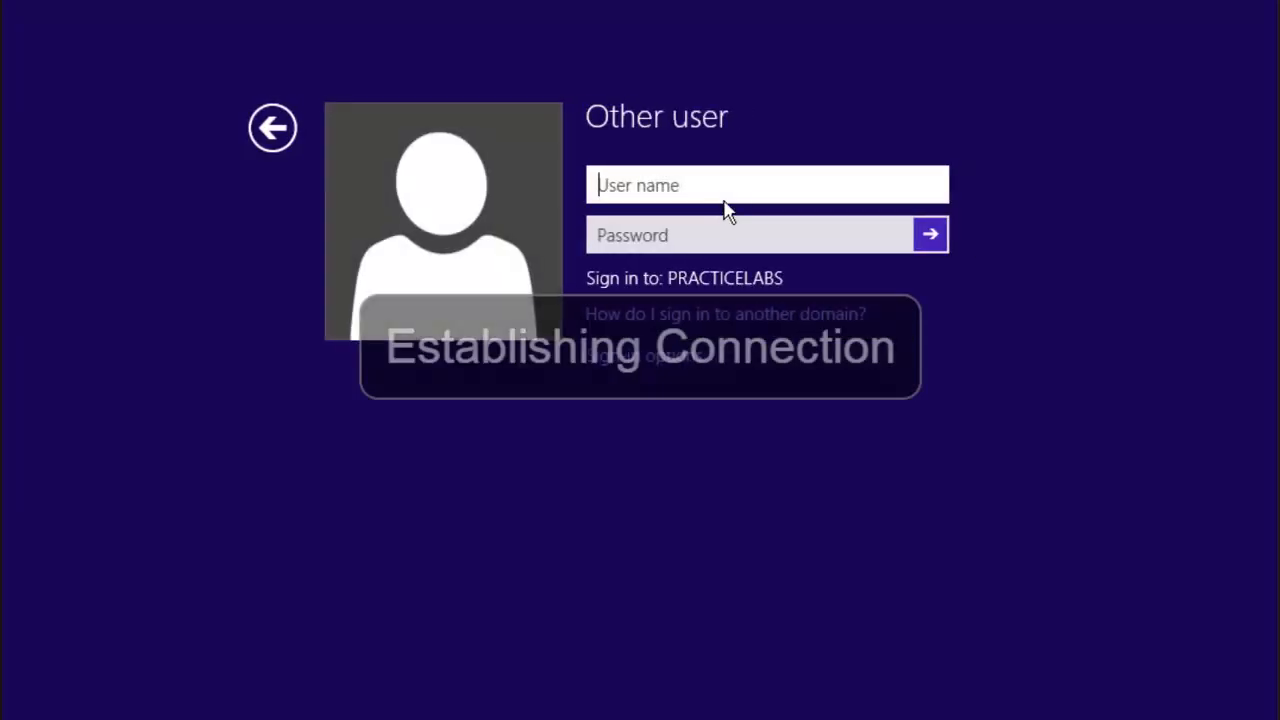
key("Tab")
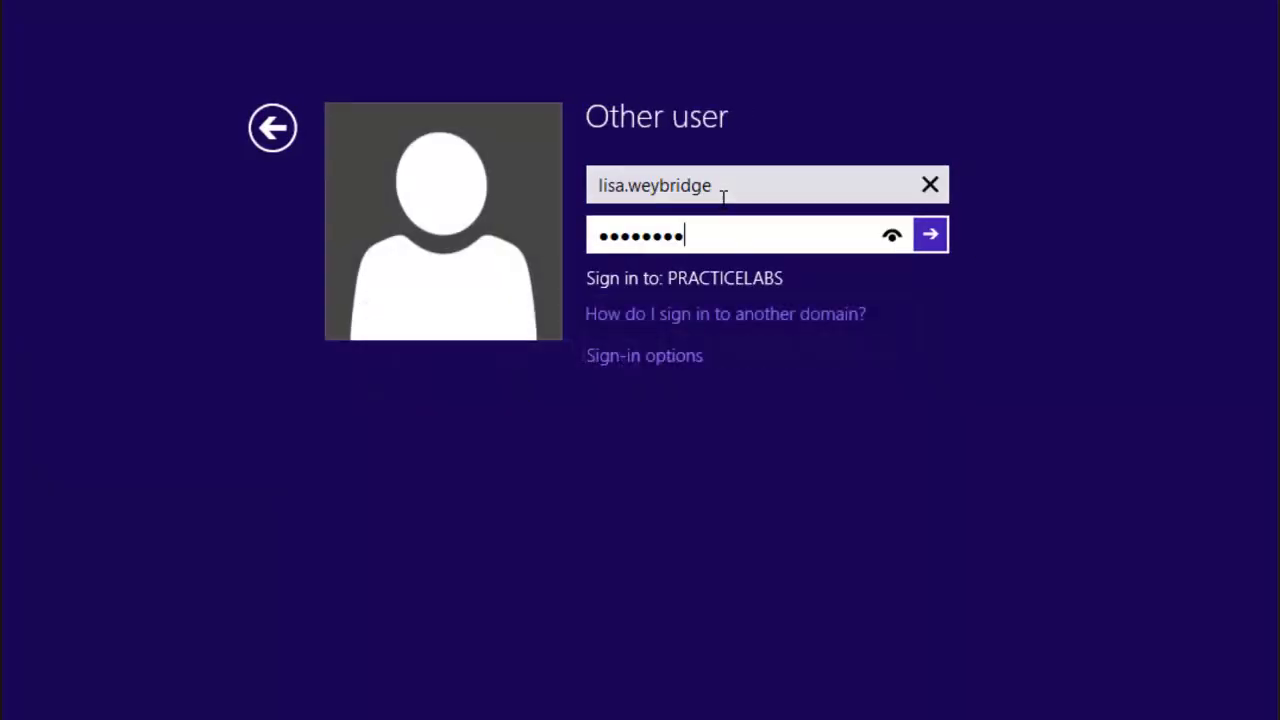
key("Return")
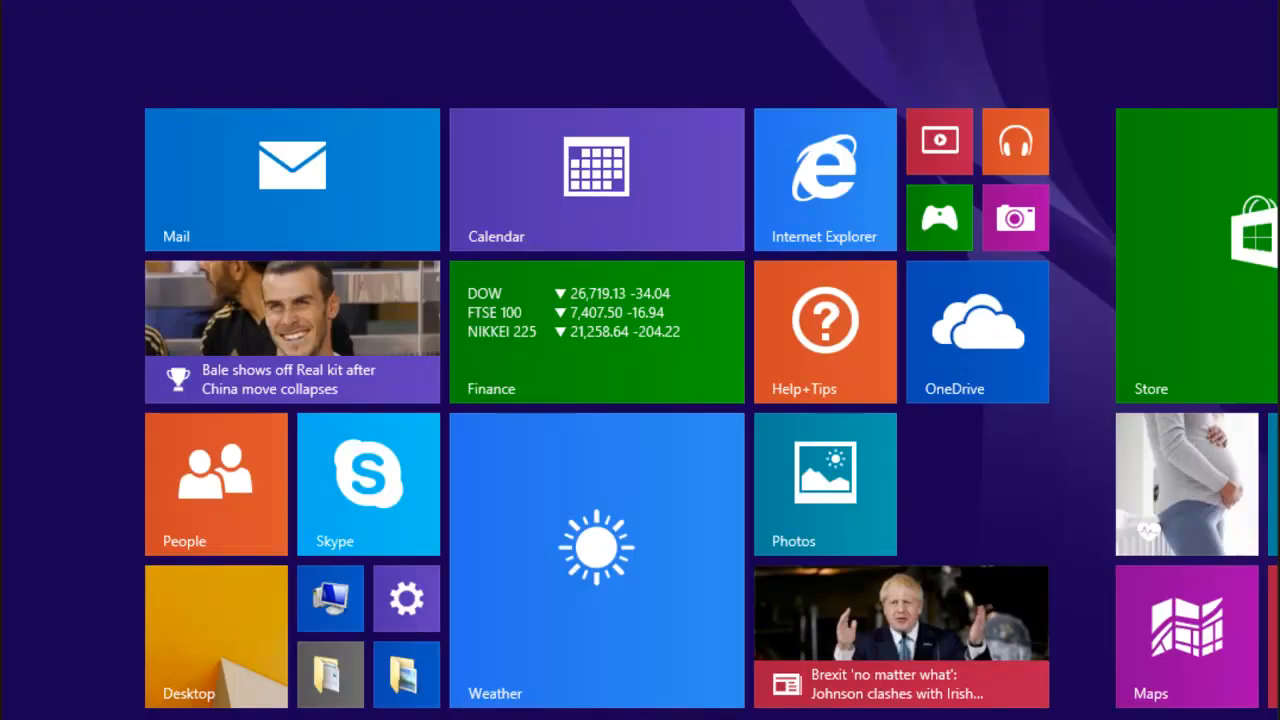
Step: Search the Start screen for '7-' and open 7-zip, then sign back in to the desktop
type("7-zip")
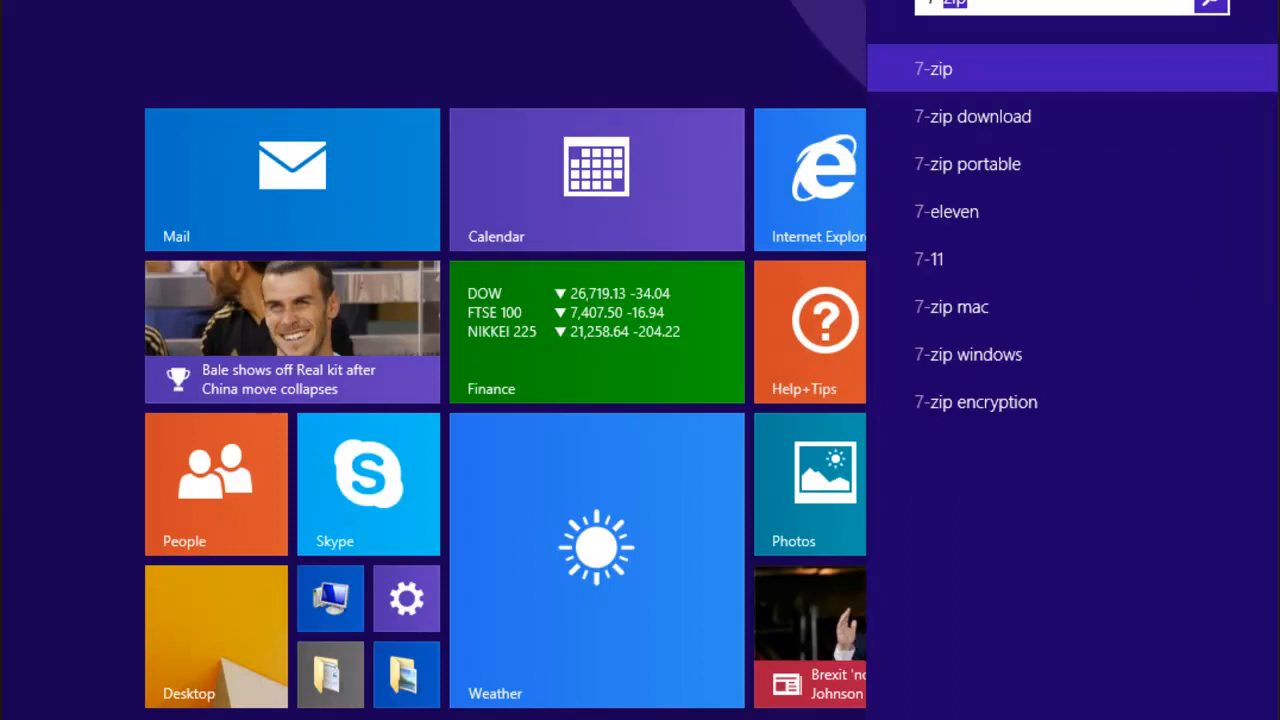
left_click(931, 72)
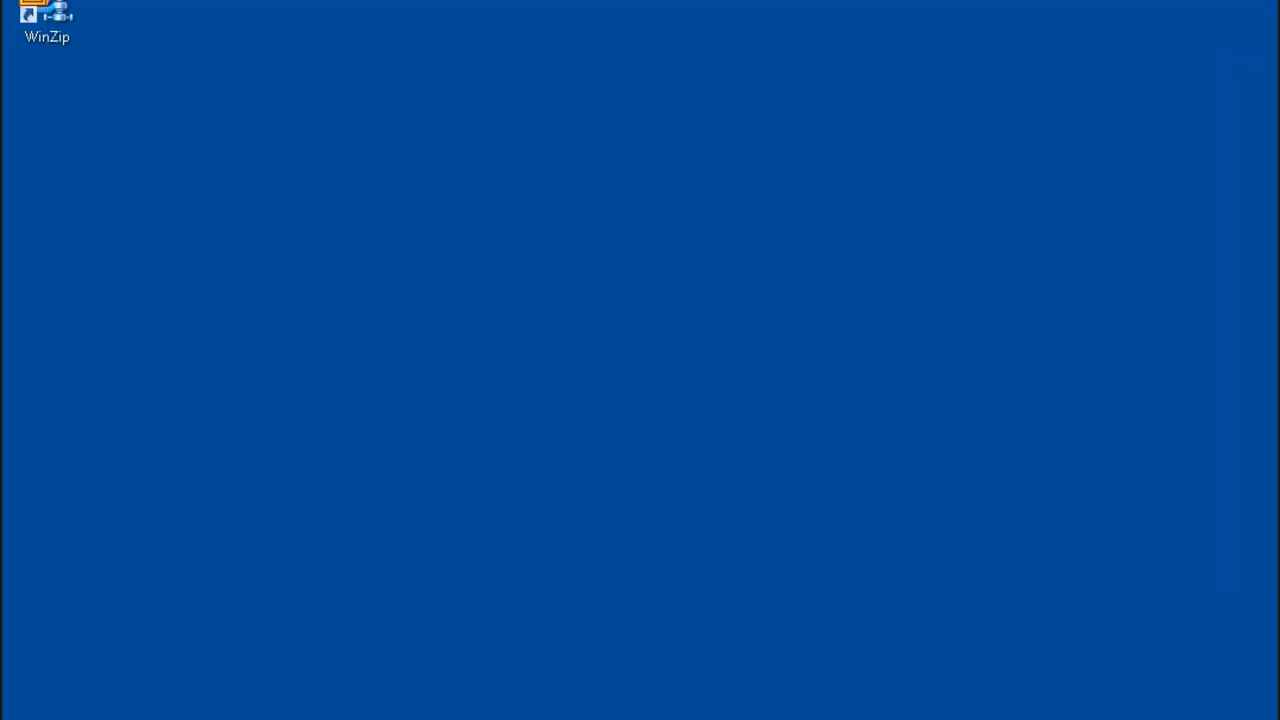
key("super")
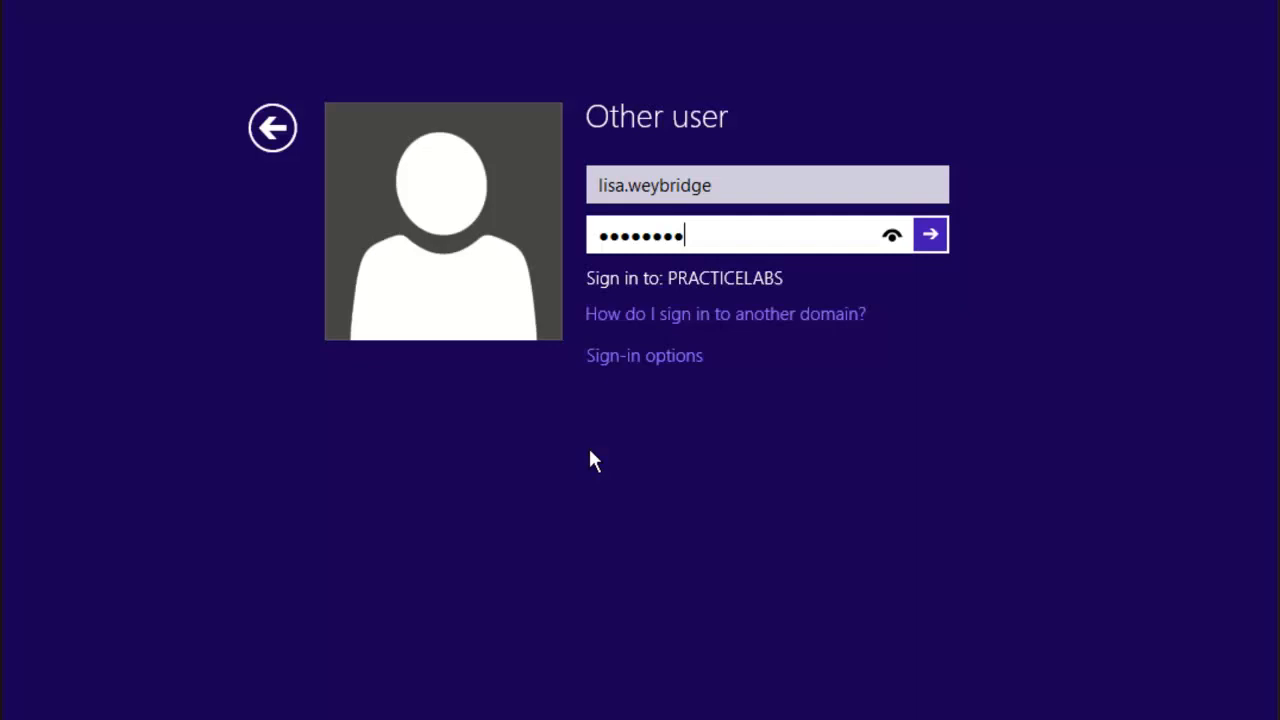
key("Return")
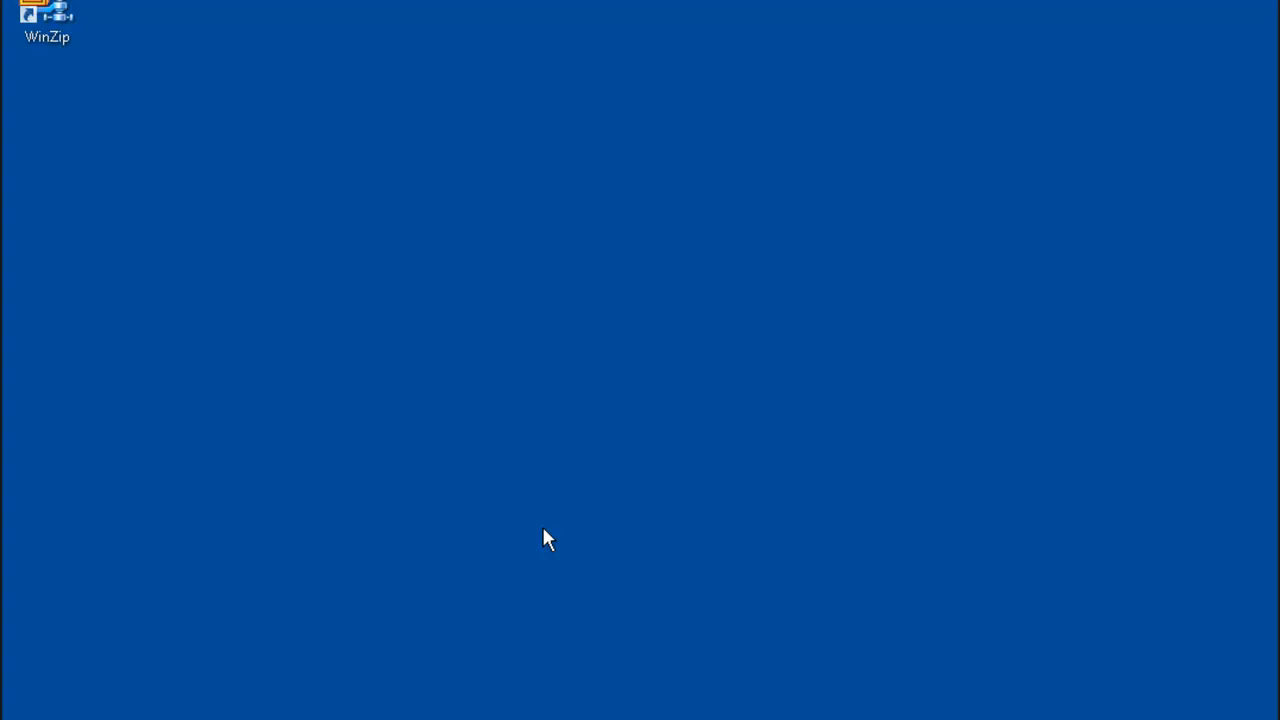
Step: Open a command prompt from the Run box and run gpupdate /force again
key("super+x")
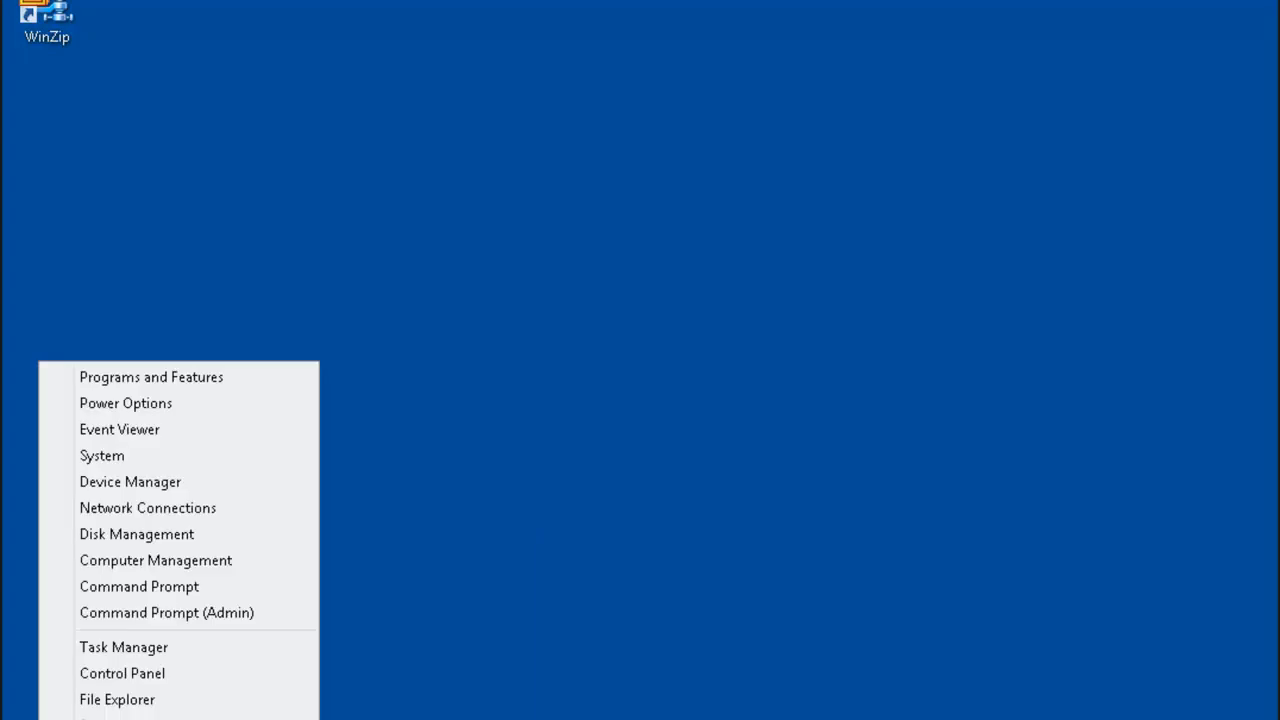
key("r")
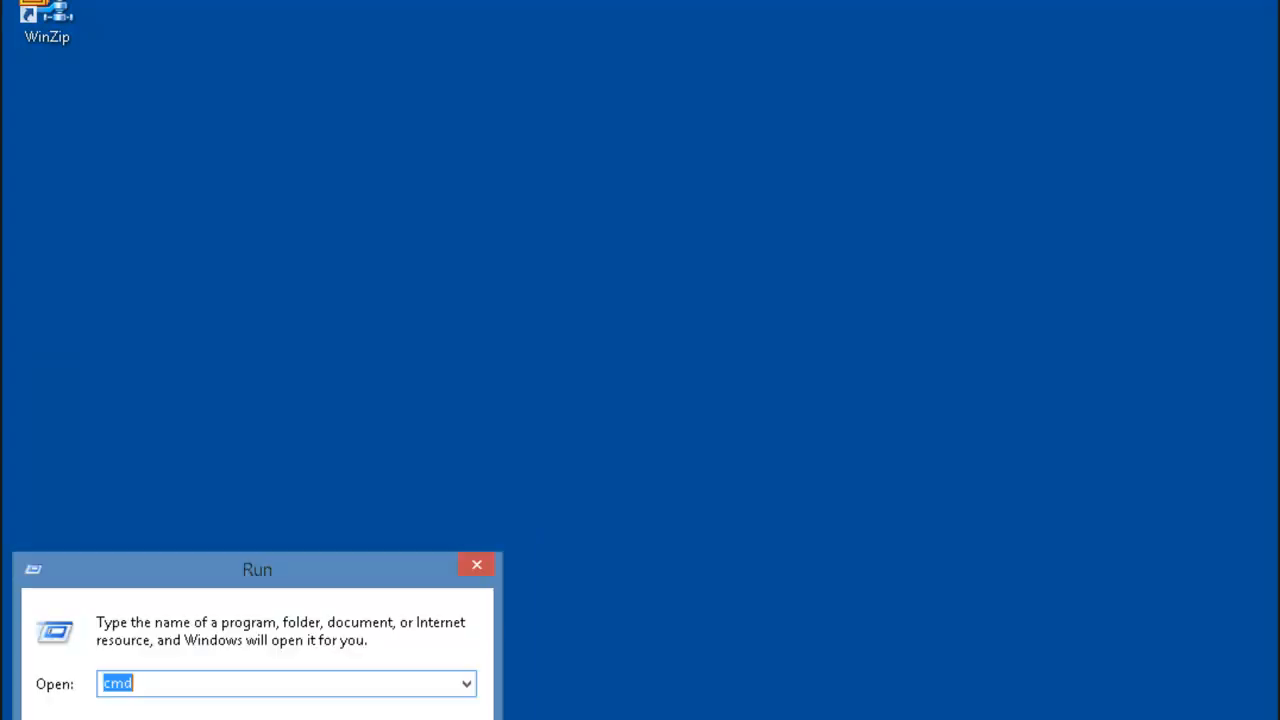
key("Return")
type("gp")
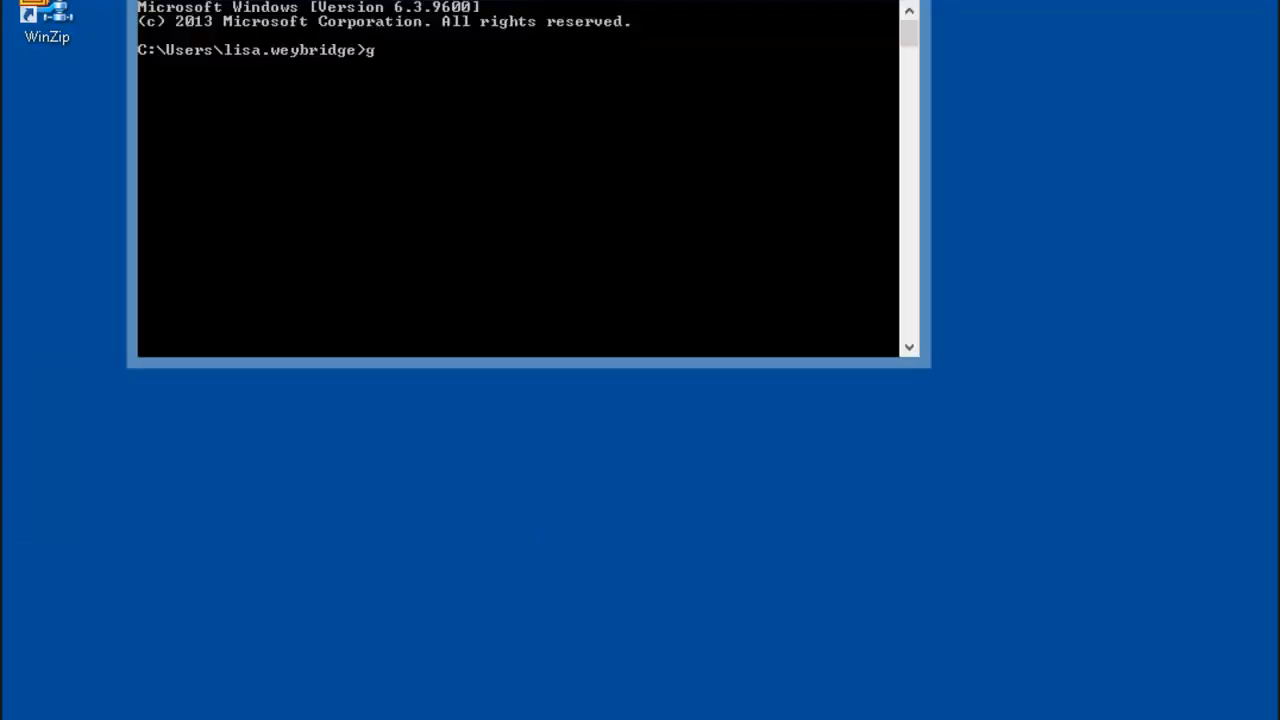
type("update /force")
key("Return")
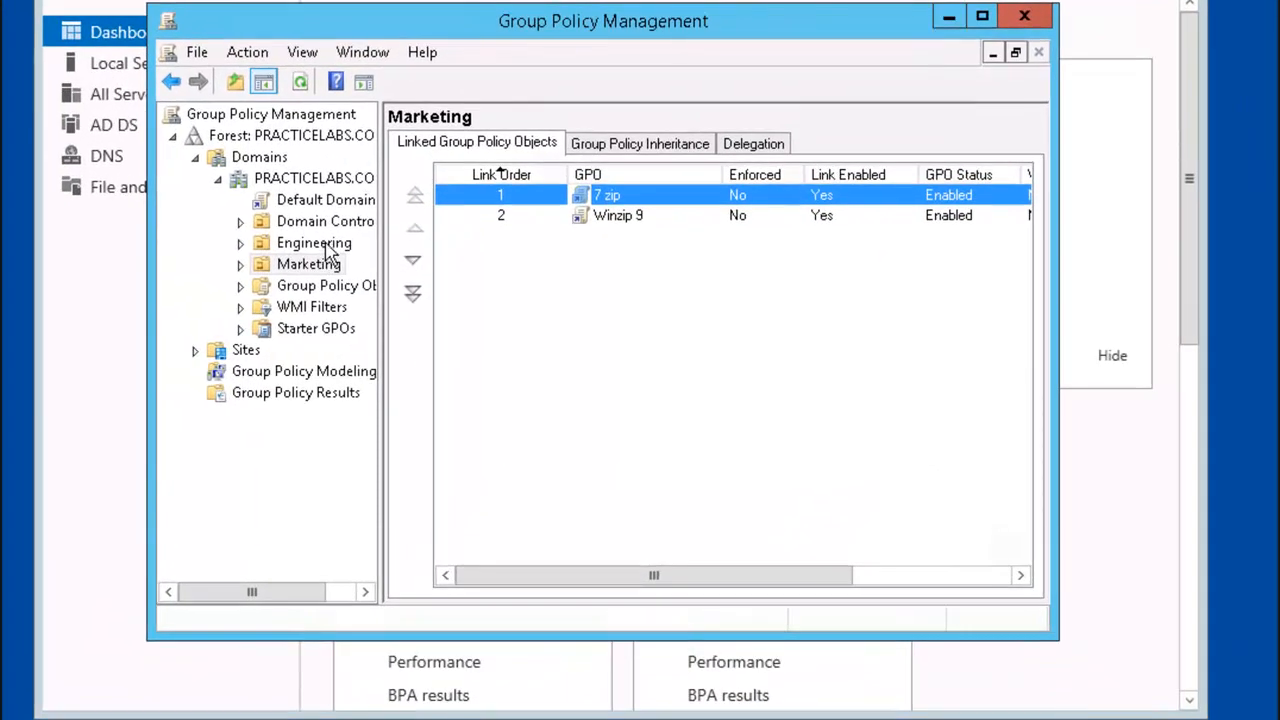
Step: Create a GPO named 'Winzip 9 Published' linked to the Engineering OU
left_click(328, 248)
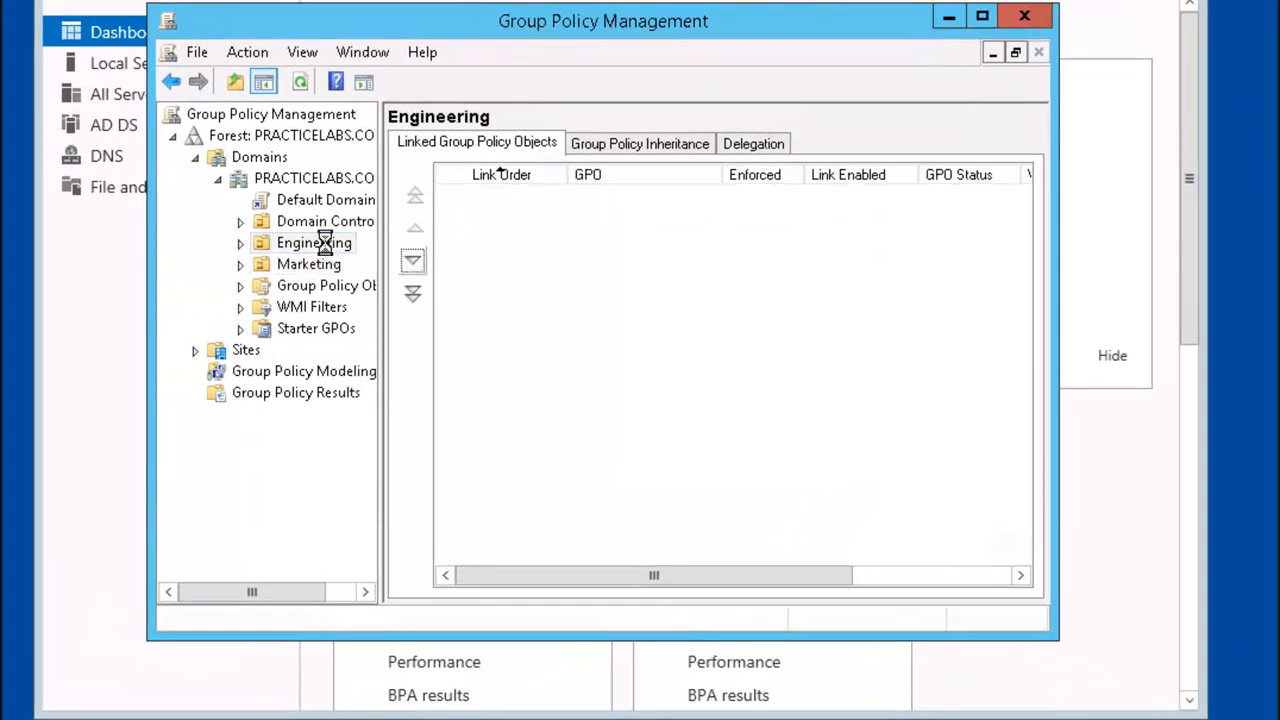
right_click(330, 255)
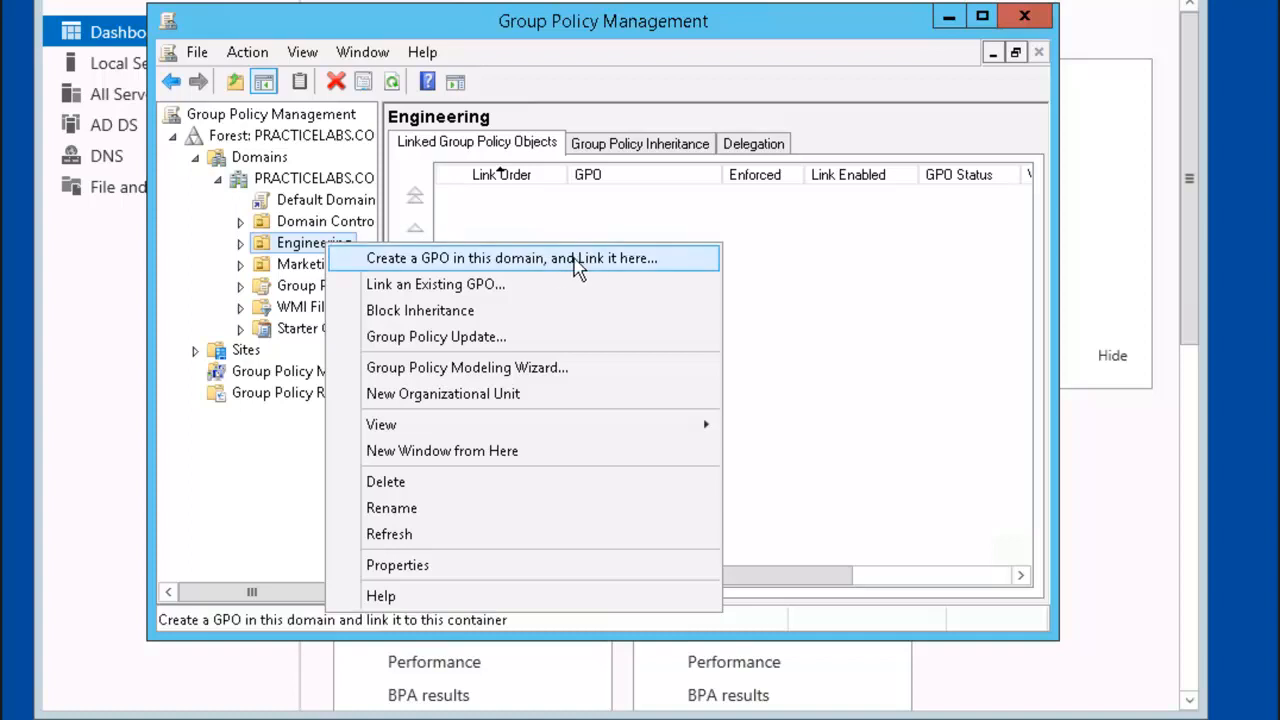
left_click(593, 258)
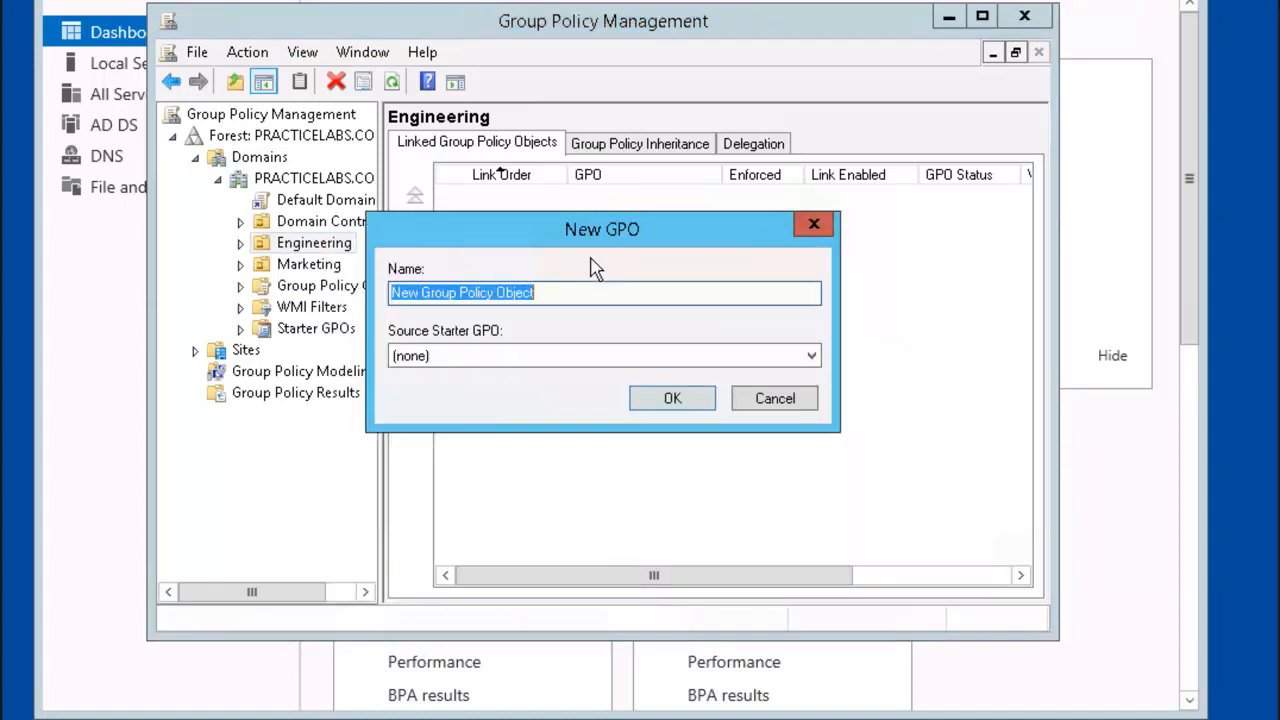
type("Win")
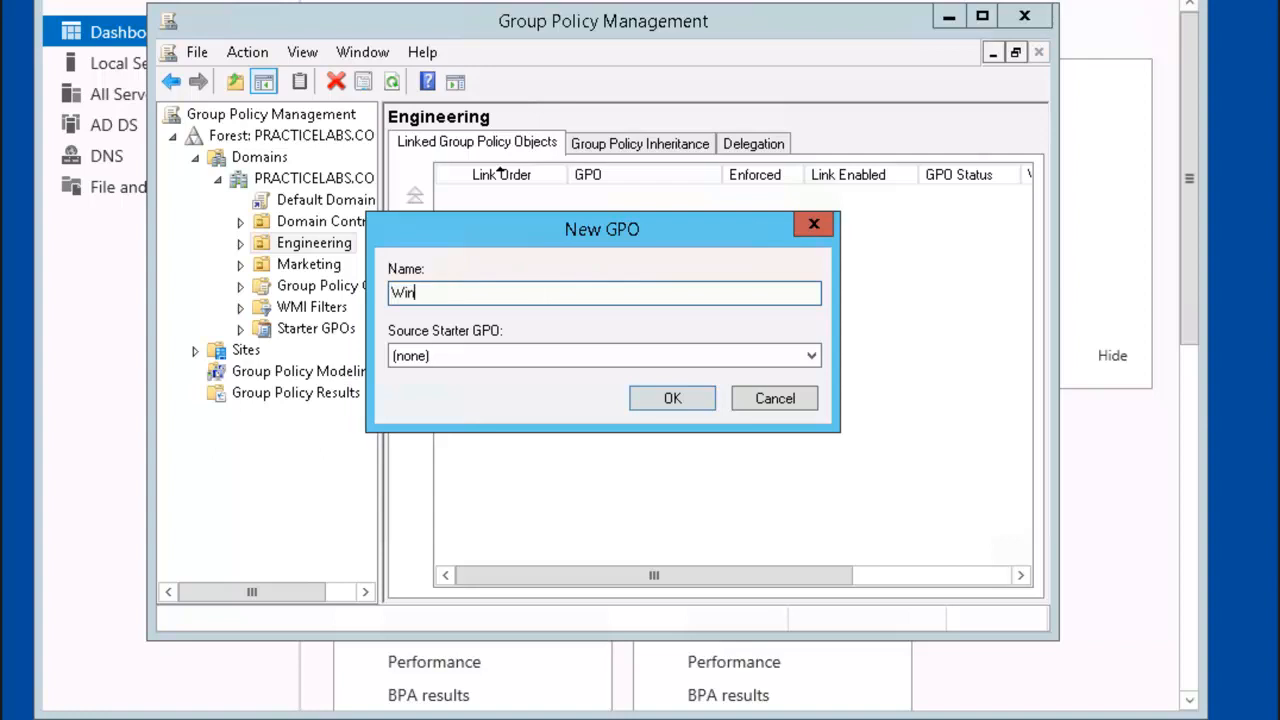
type("zip 9 Published")
key("Return")
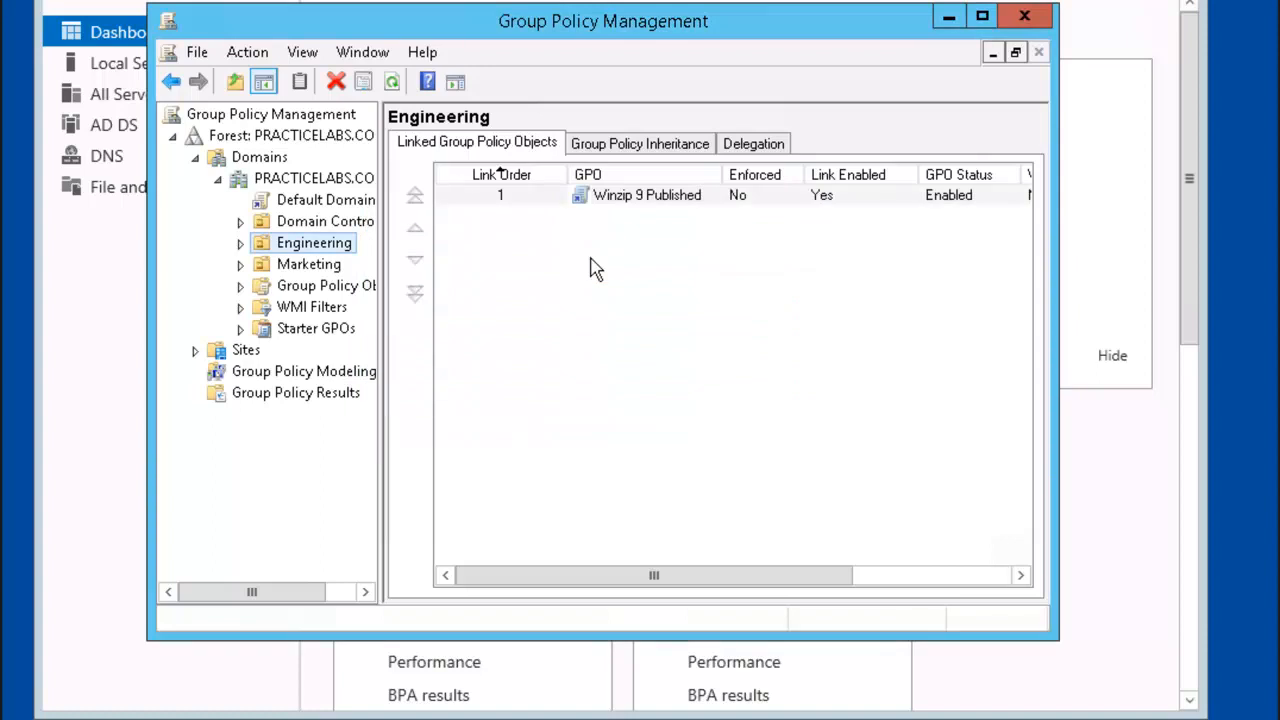
right_click(663, 206)
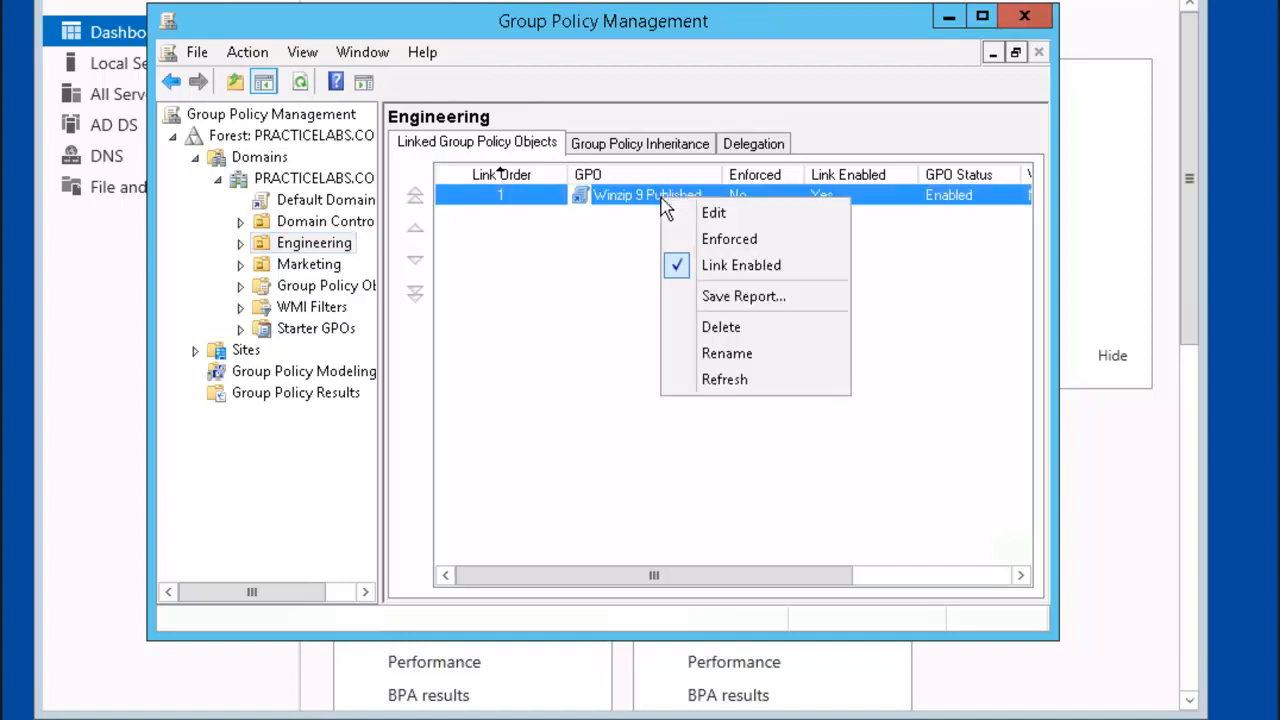
Step: Edit the Winzip 9 Published GPO and add a new package under user Software installation
left_click(731, 216)
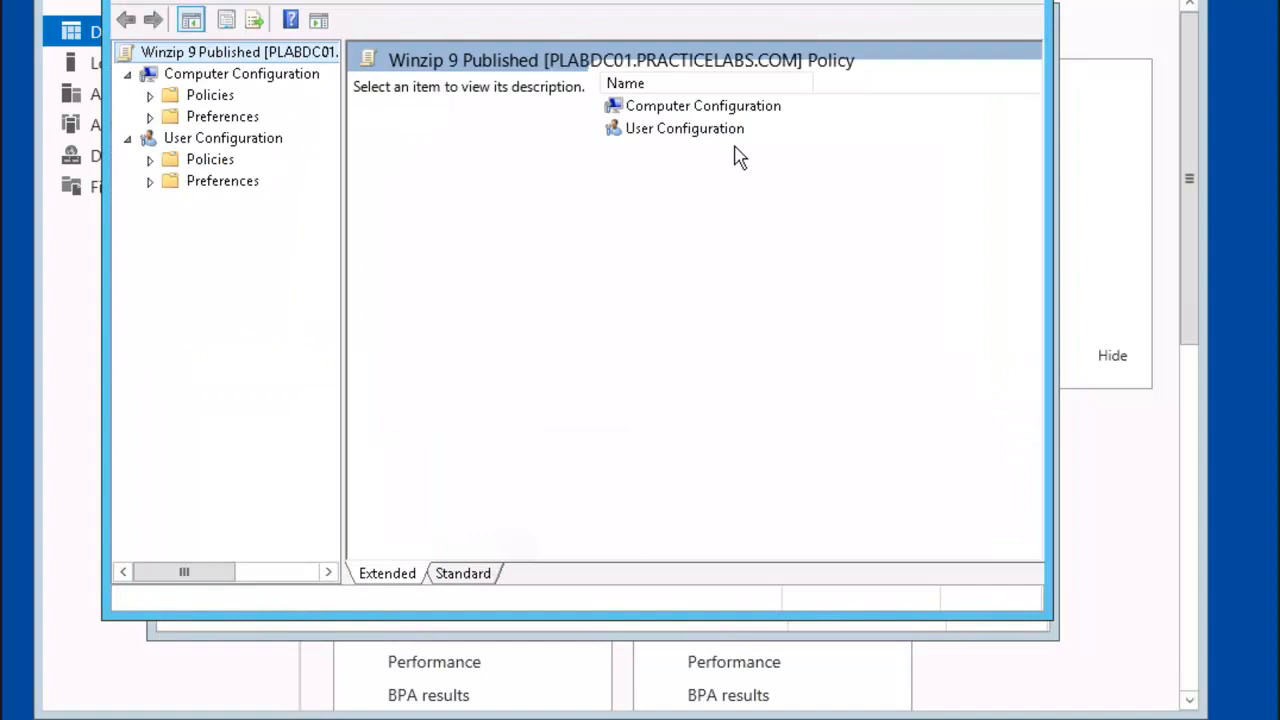
left_click(149, 160)
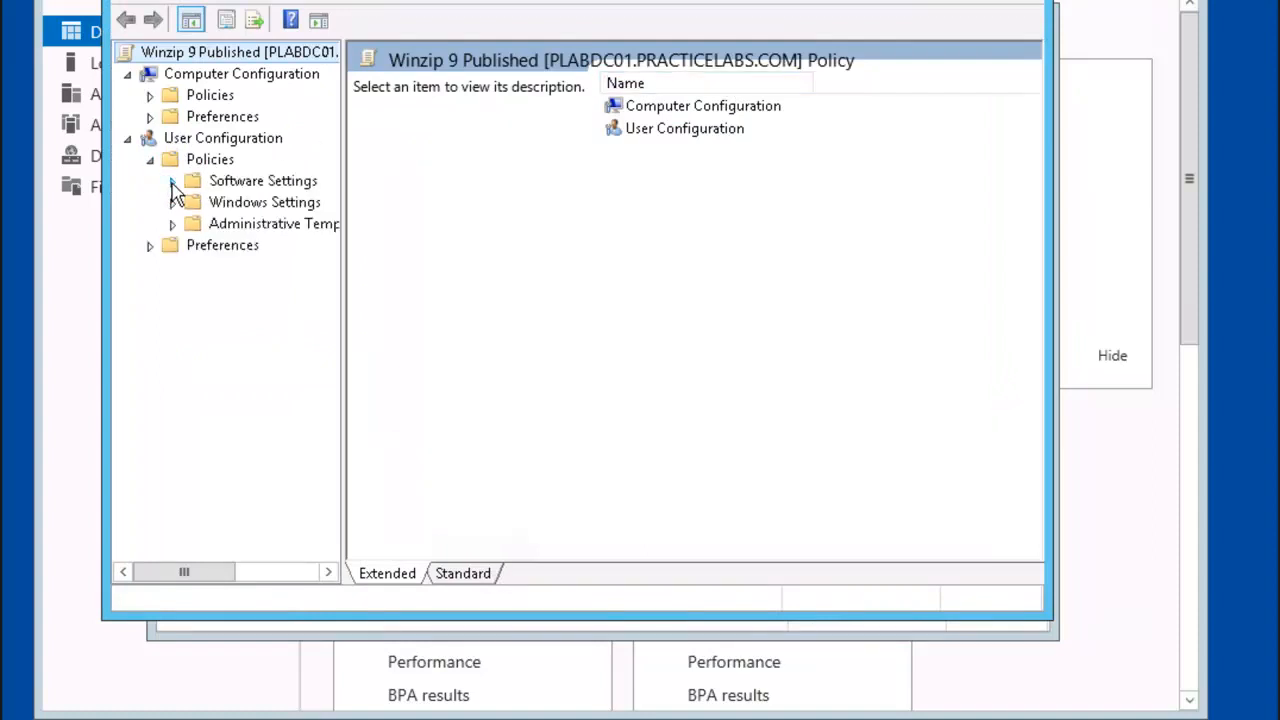
left_click(172, 181)
left_click(279, 211)
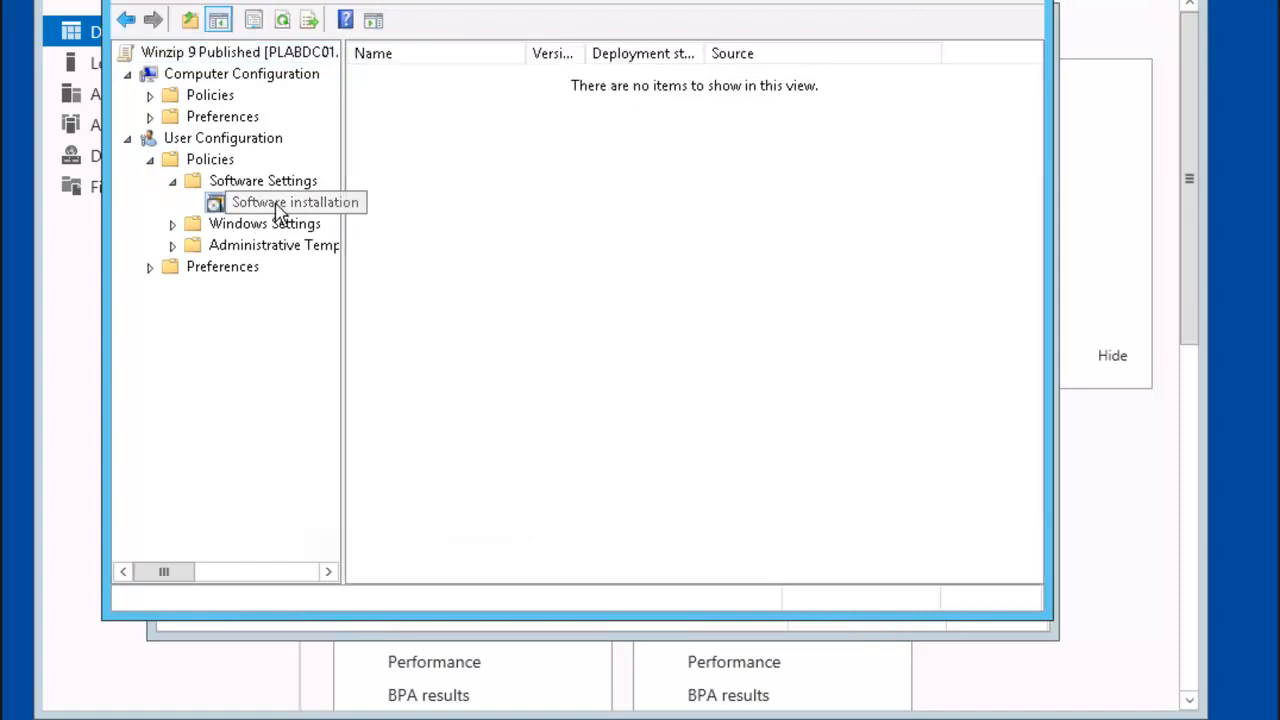
right_click(278, 208)
mouse_move(416, 232)
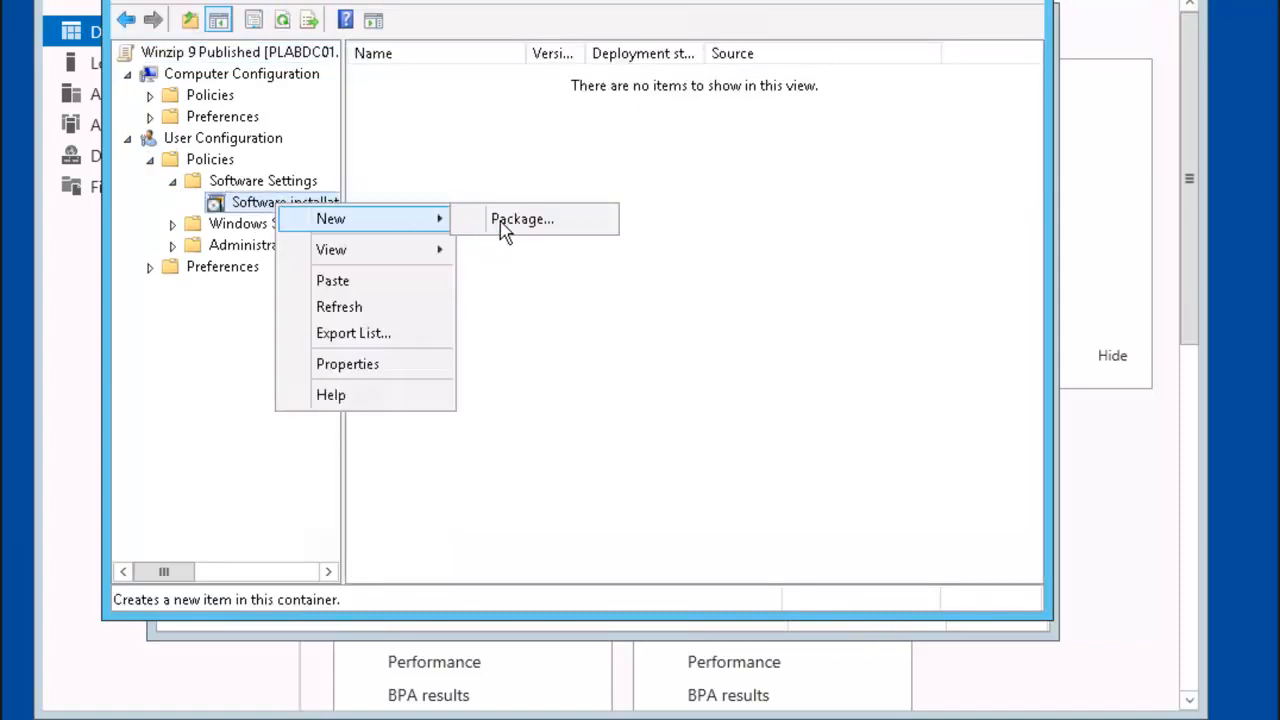
left_click(583, 232)
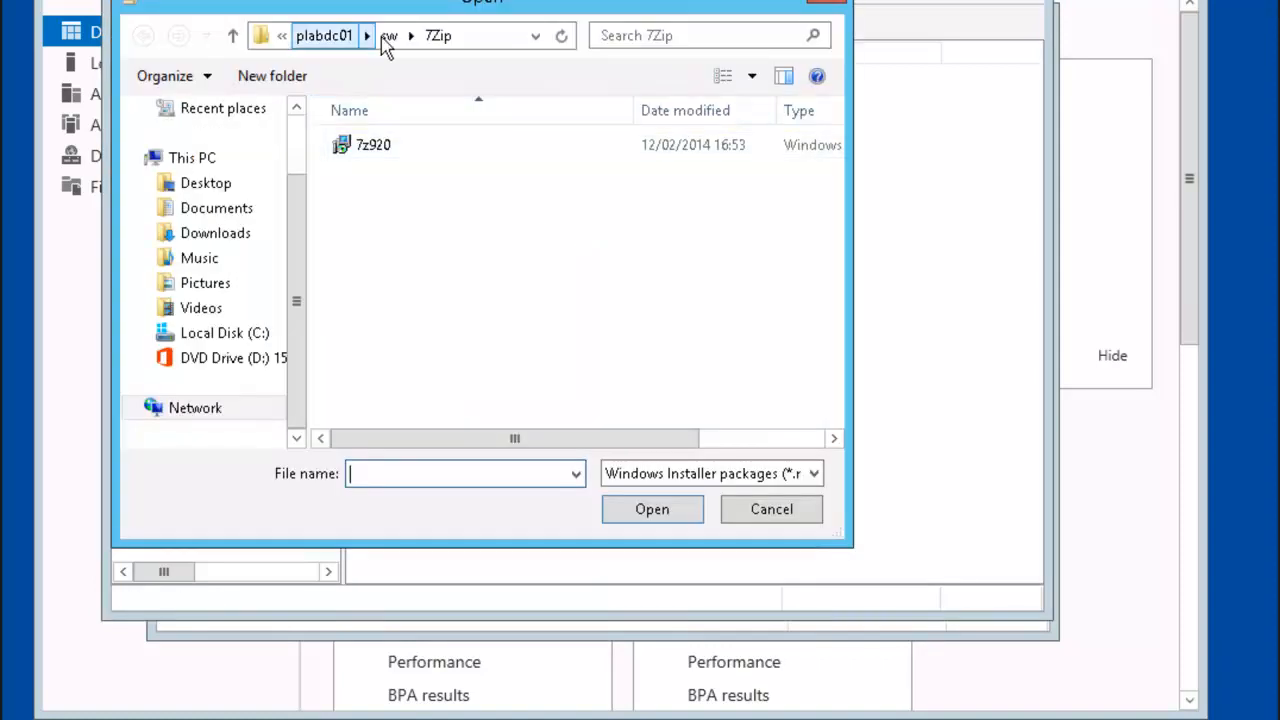
Step: Select the install package from the sw\Winzip9 share folder
left_click(390, 40)
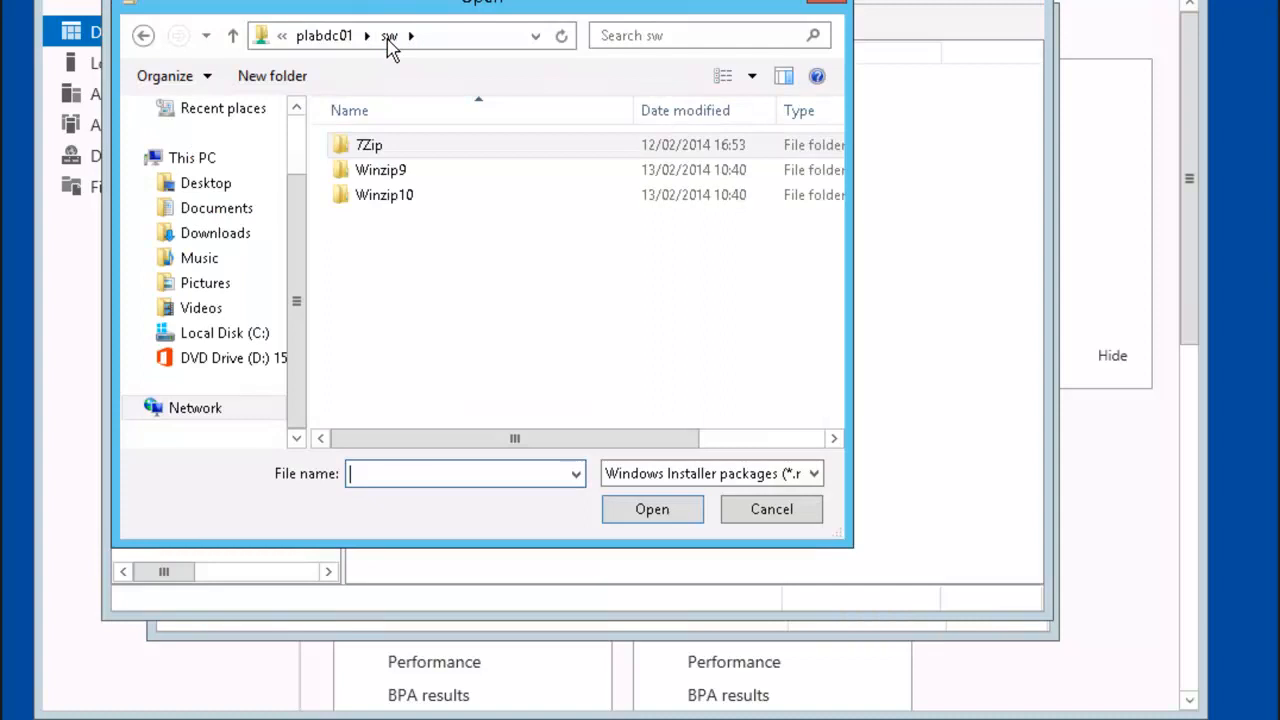
left_click(385, 173)
double_click(385, 172)
left_click(374, 174)
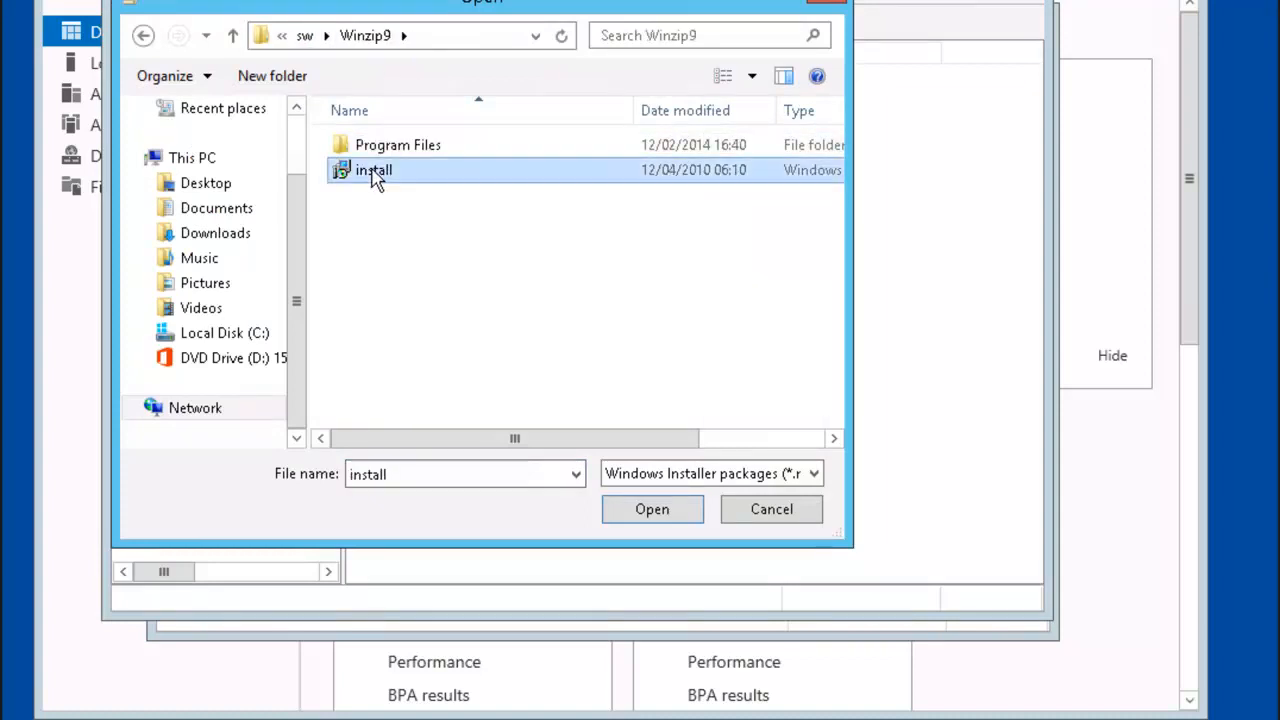
left_click(660, 515)
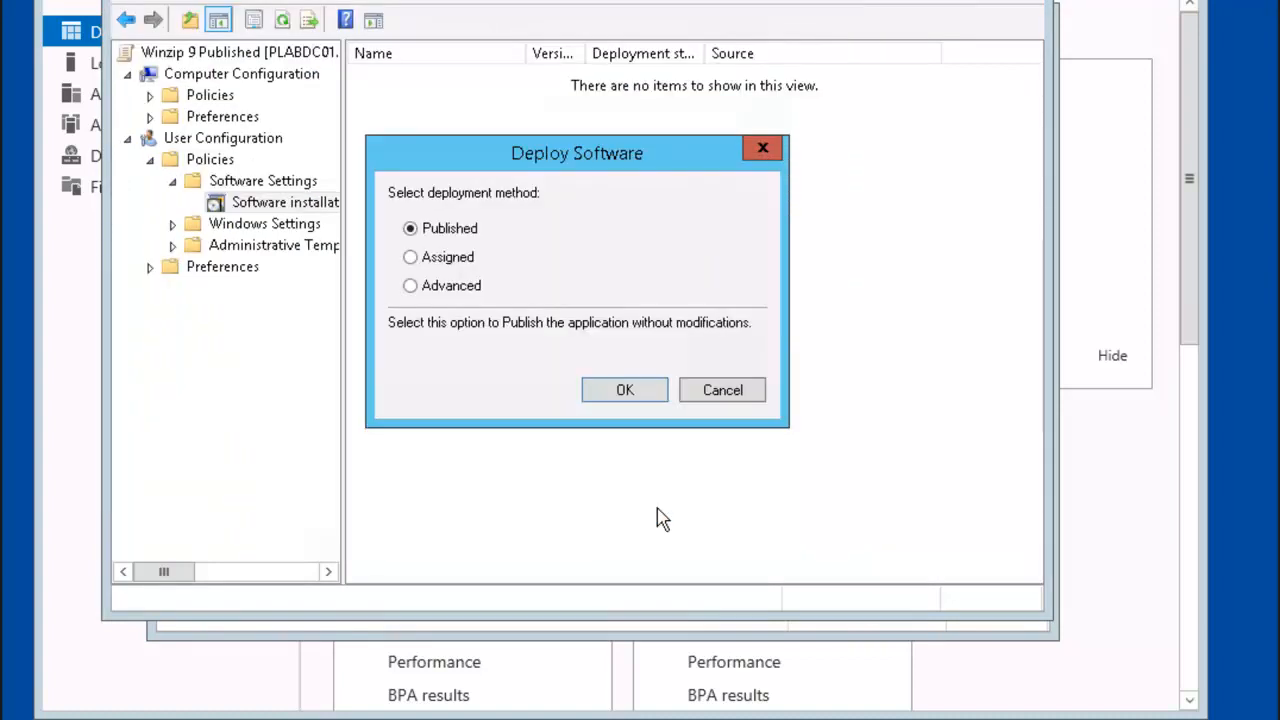
Step: Deploy it with Advanced settings, uninstalling it when it falls out of management scope
left_click(448, 286)
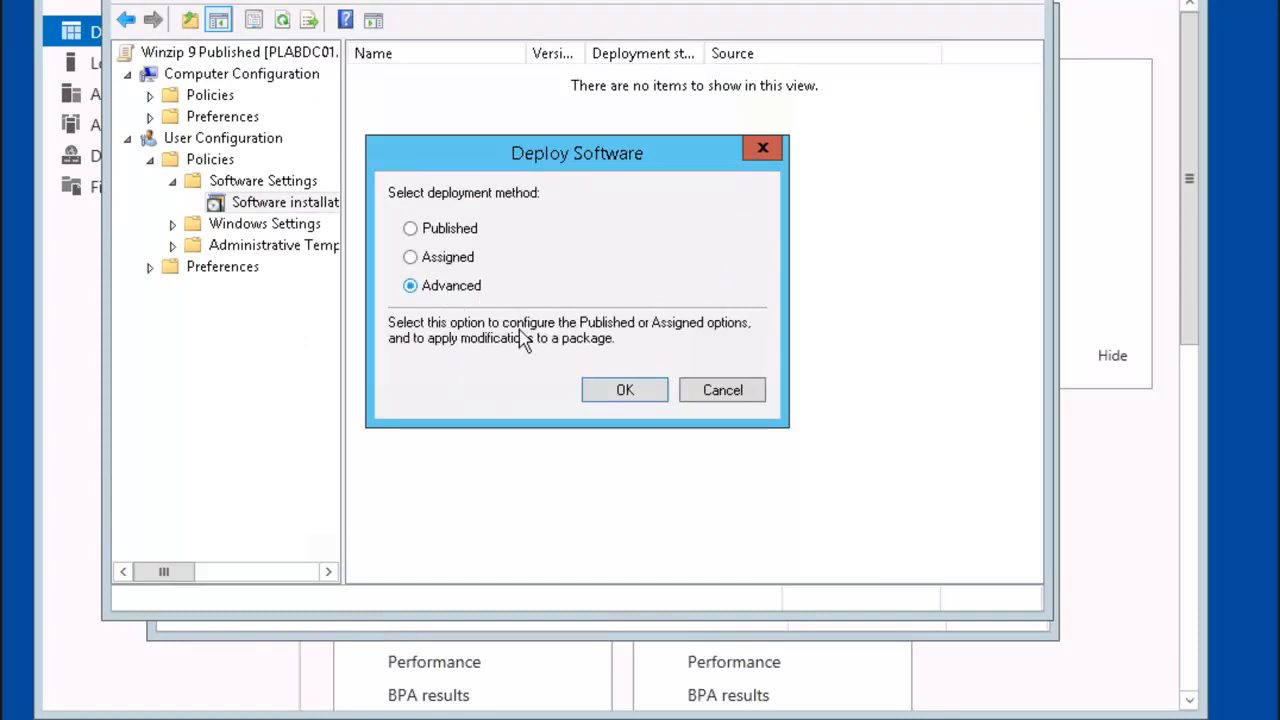
left_click(625, 392)
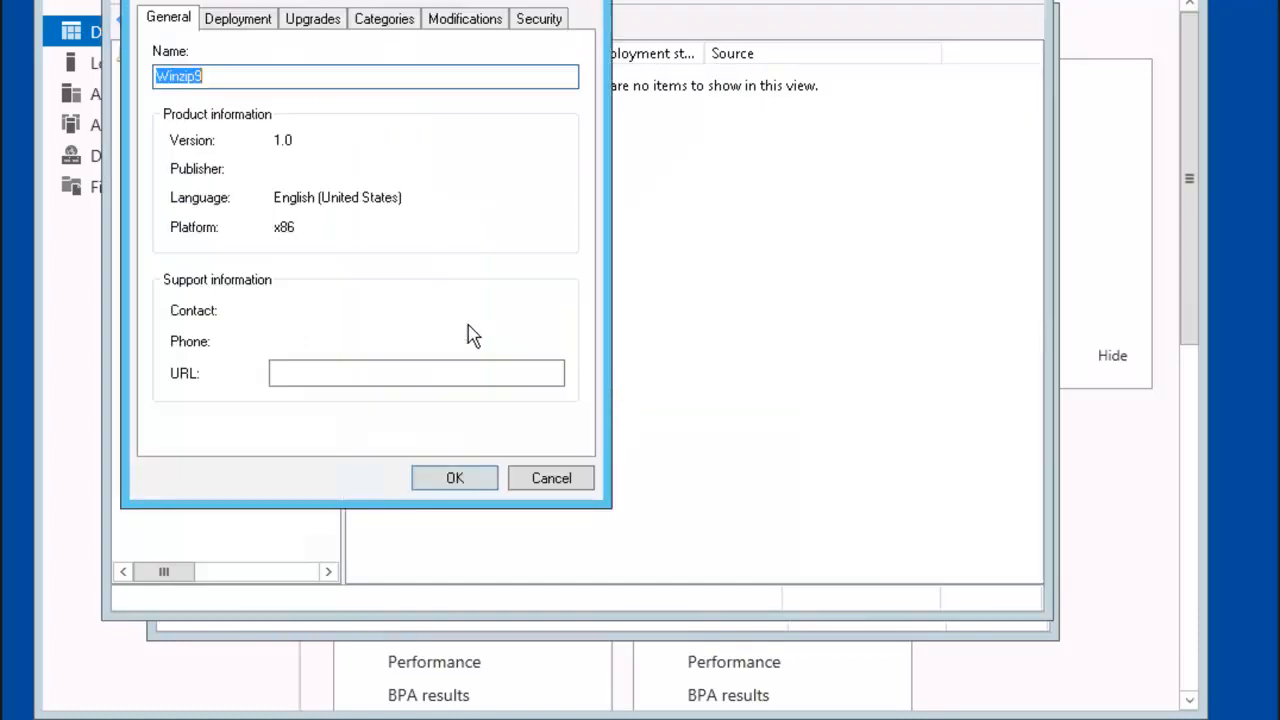
left_click(241, 30)
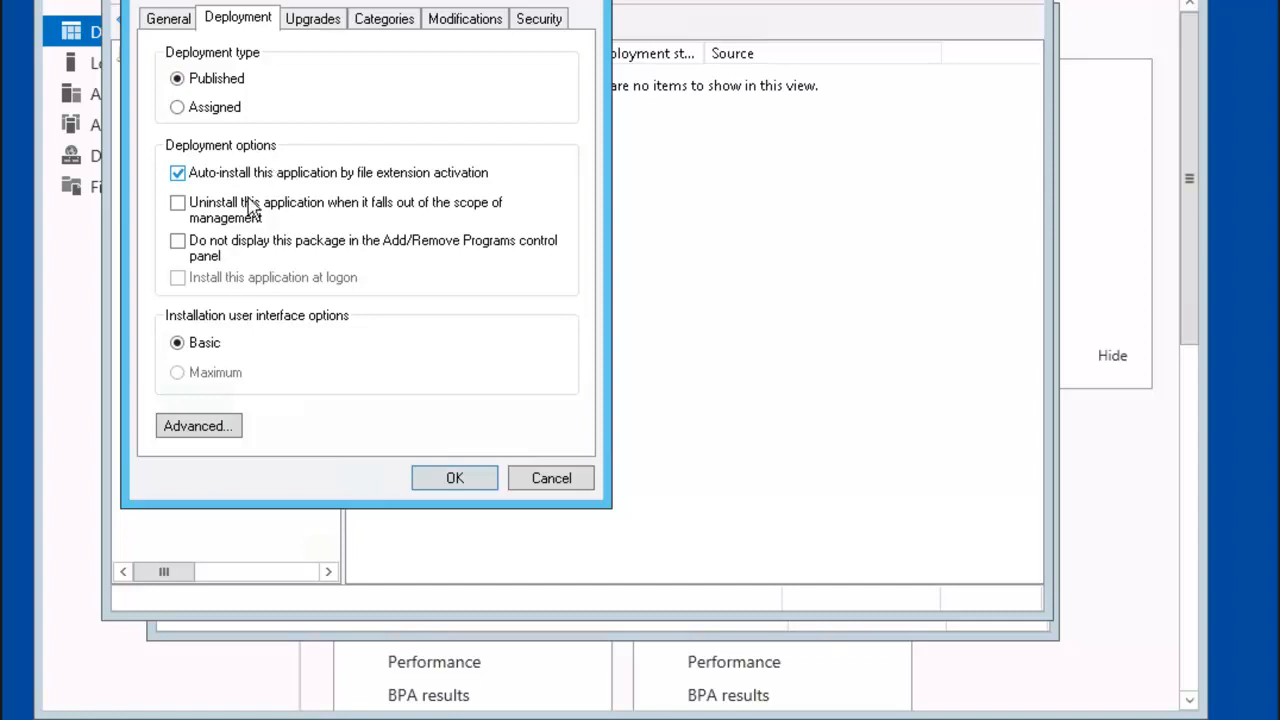
left_click(180, 209)
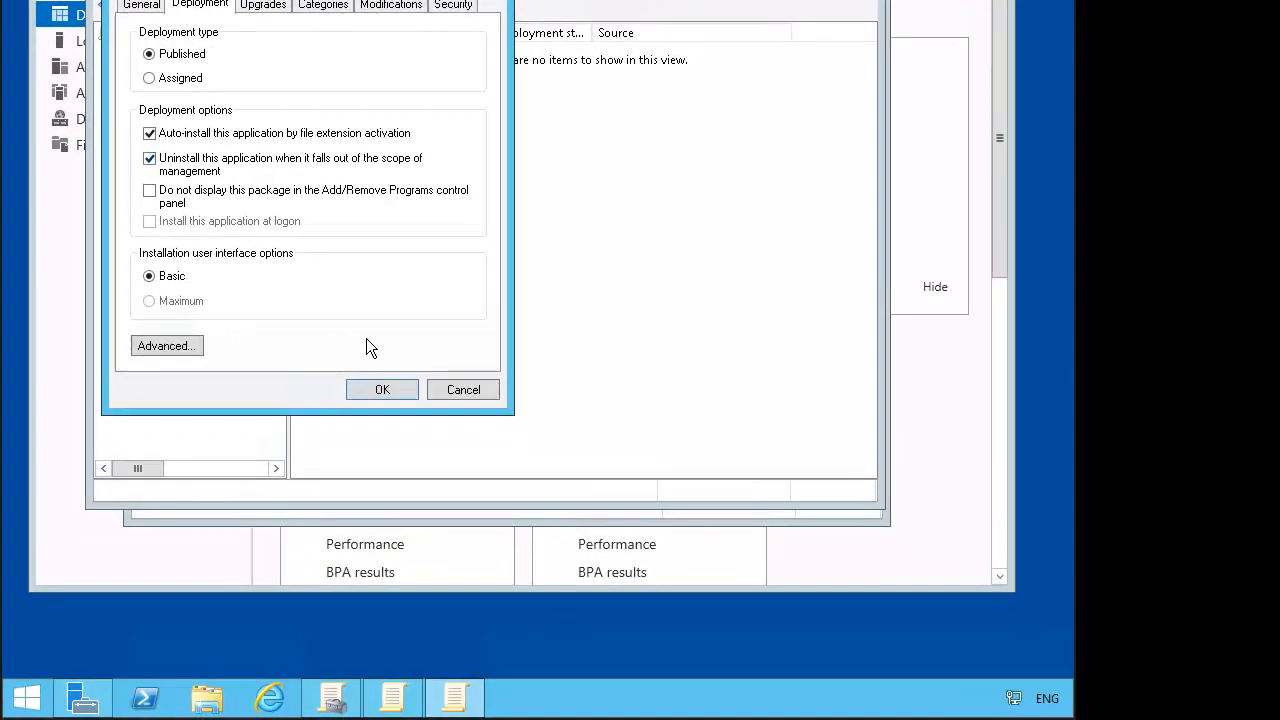
left_click(376, 388)
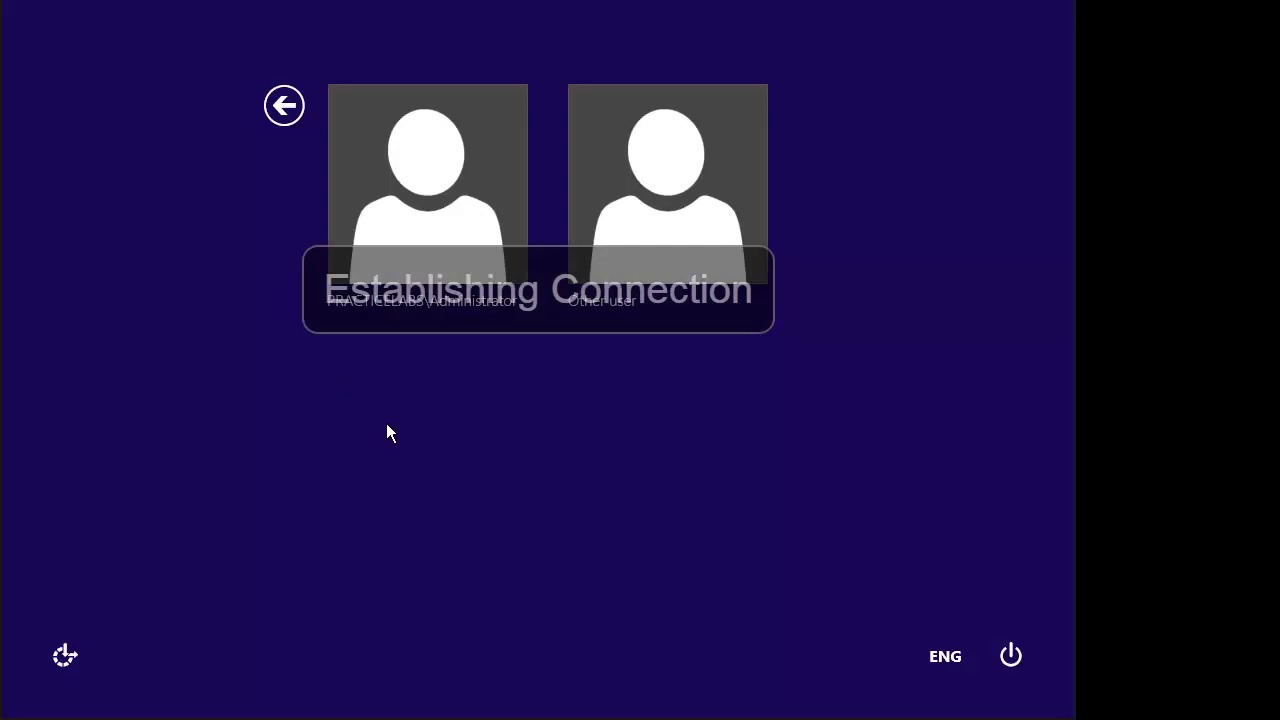
Step: Sign in as the Engineering domain user, accept the BGInfo licence and install Lab Device Client
left_click(631, 198)
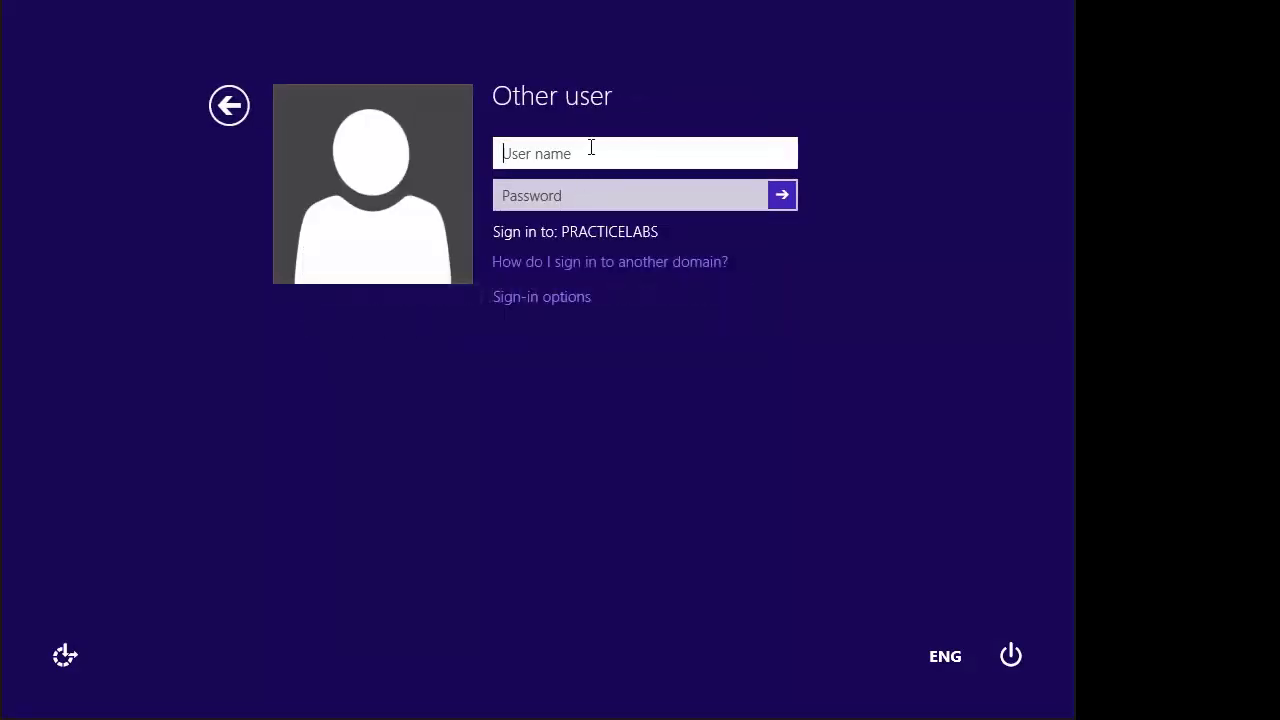
key("Tab")
type("********")
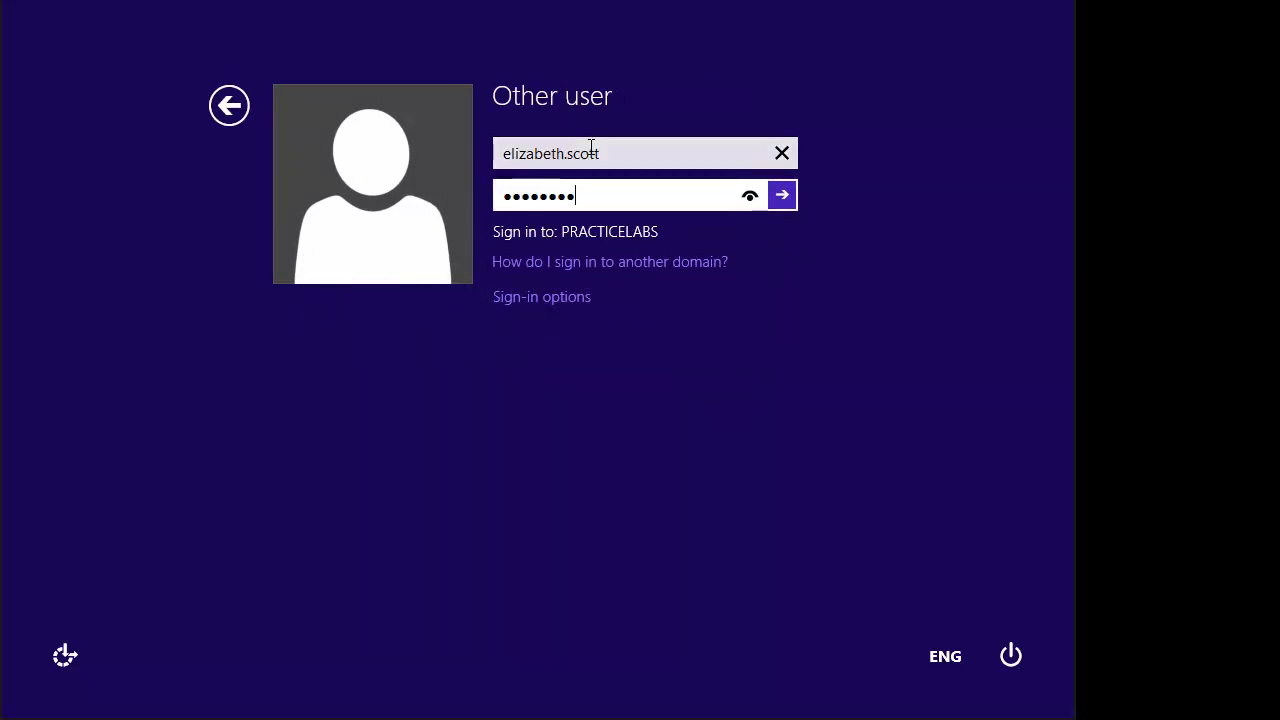
key("Return")
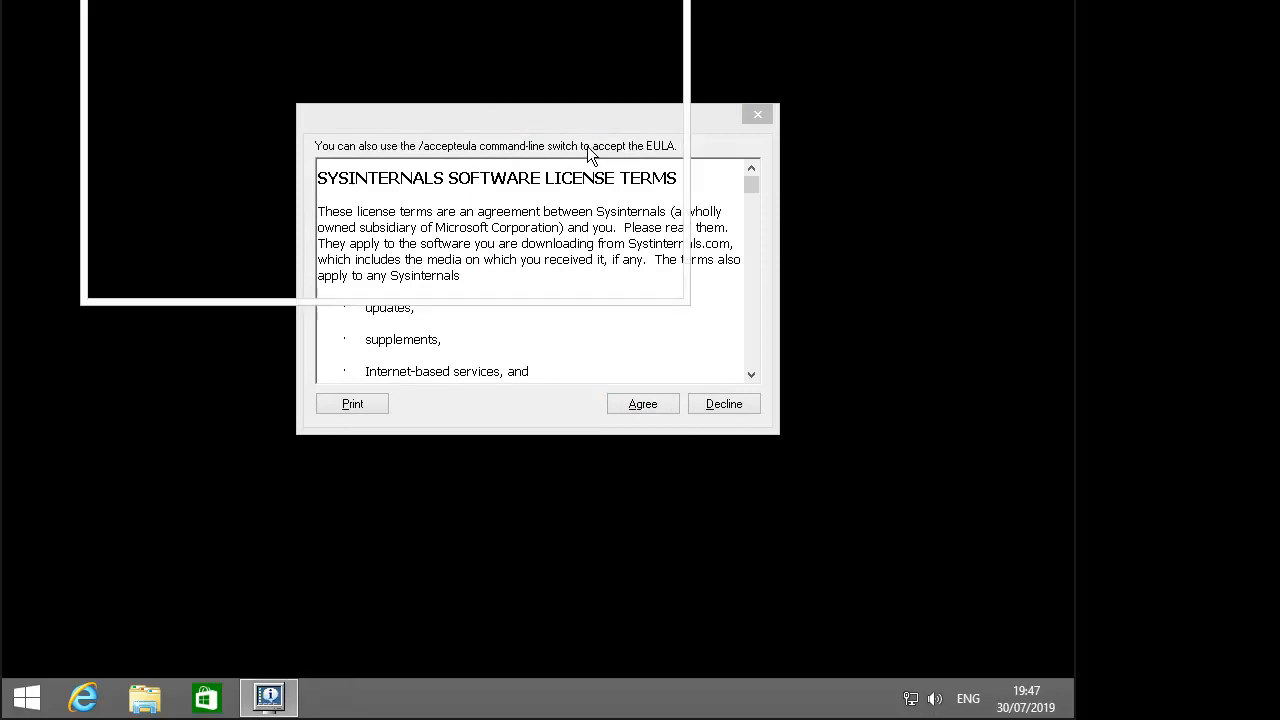
left_click(638, 406)
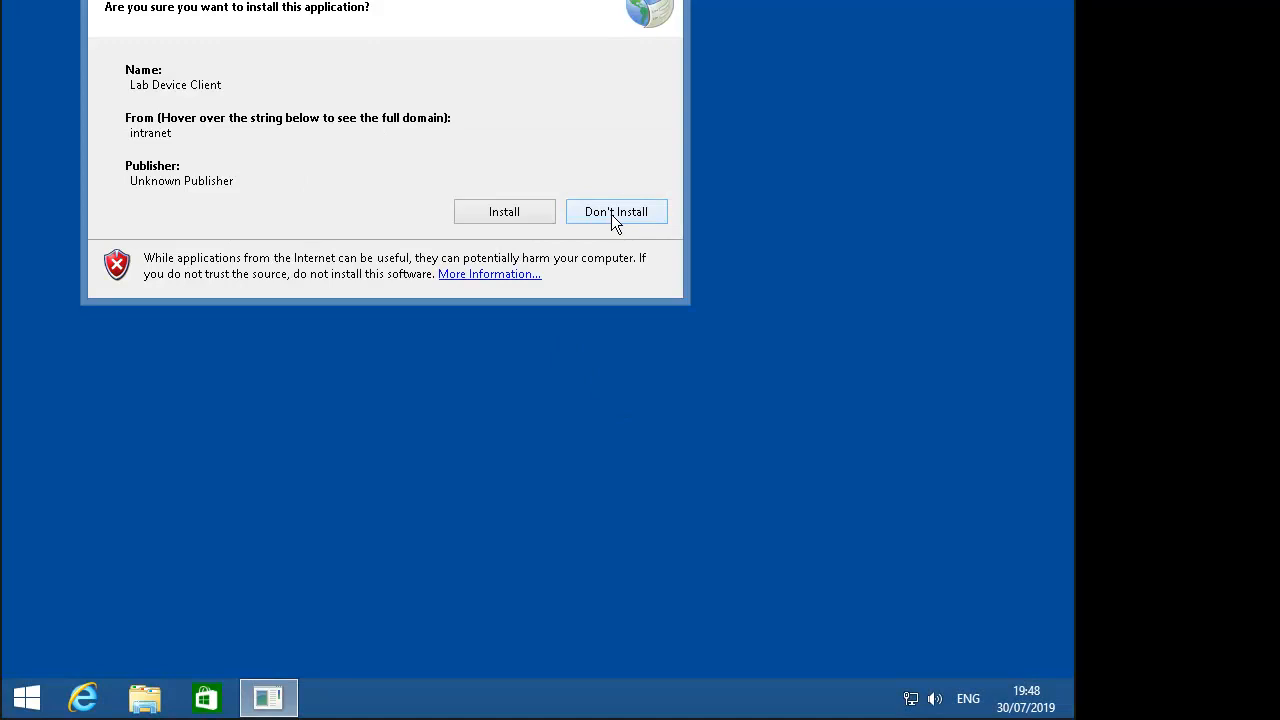
left_click(538, 213)
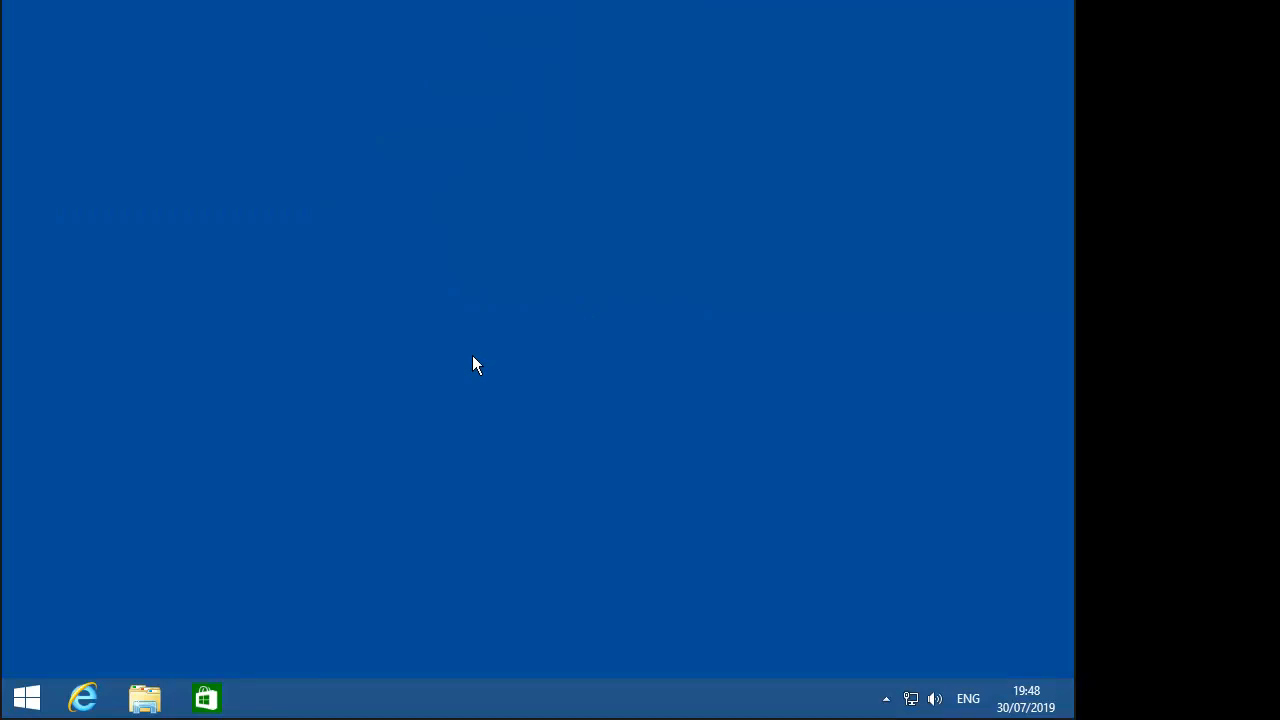
Step: Open Control Panel via File Explorer and install Winzip9 from Get programs
left_click(148, 698)
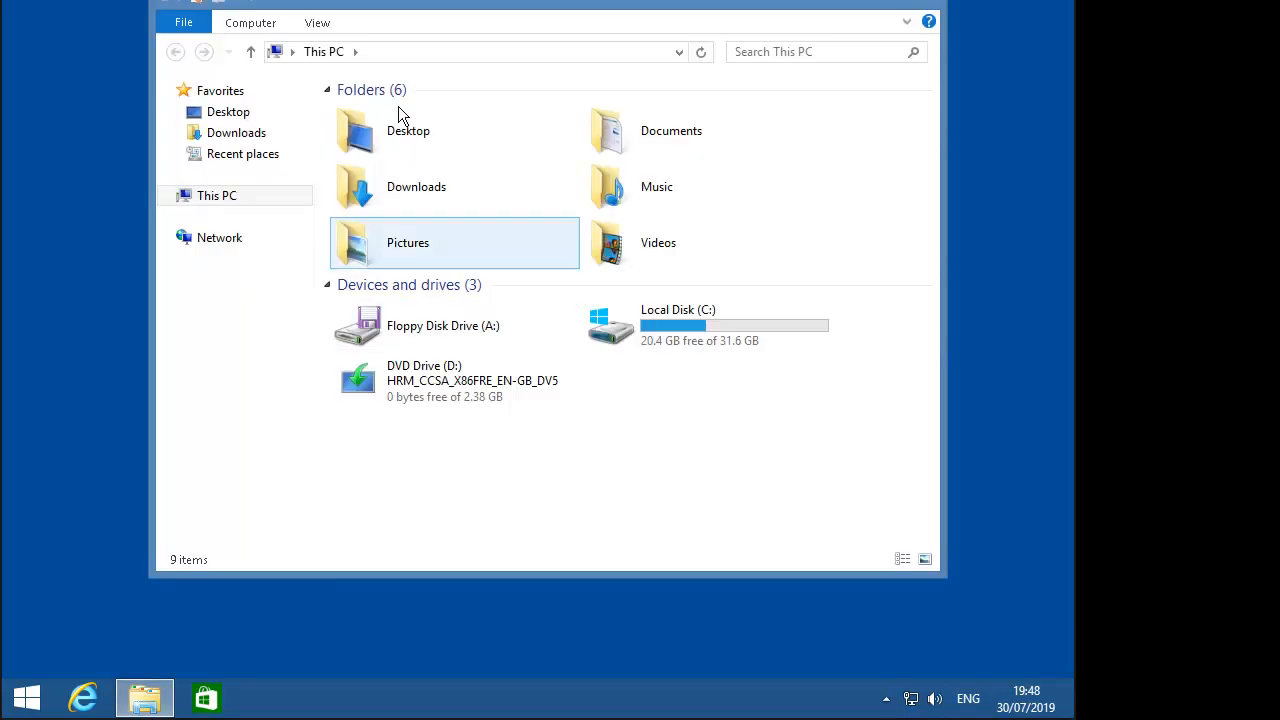
left_click(380, 52)
type("control")
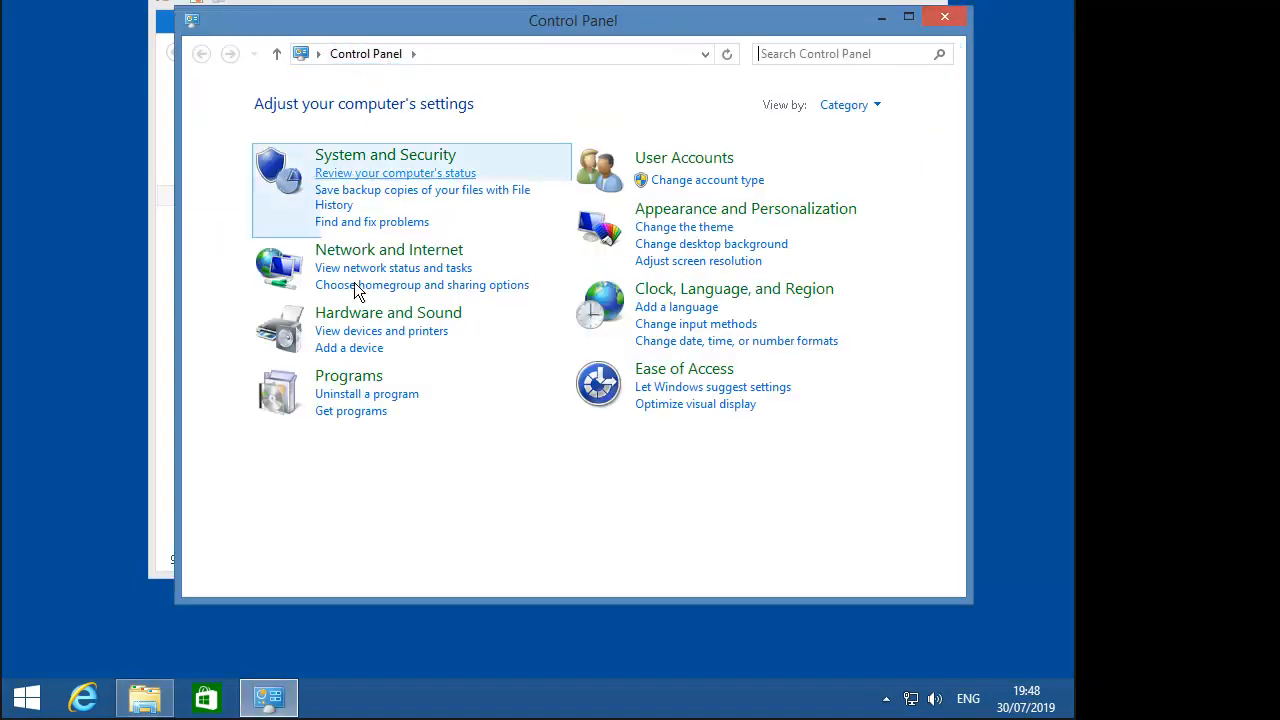
left_click(354, 412)
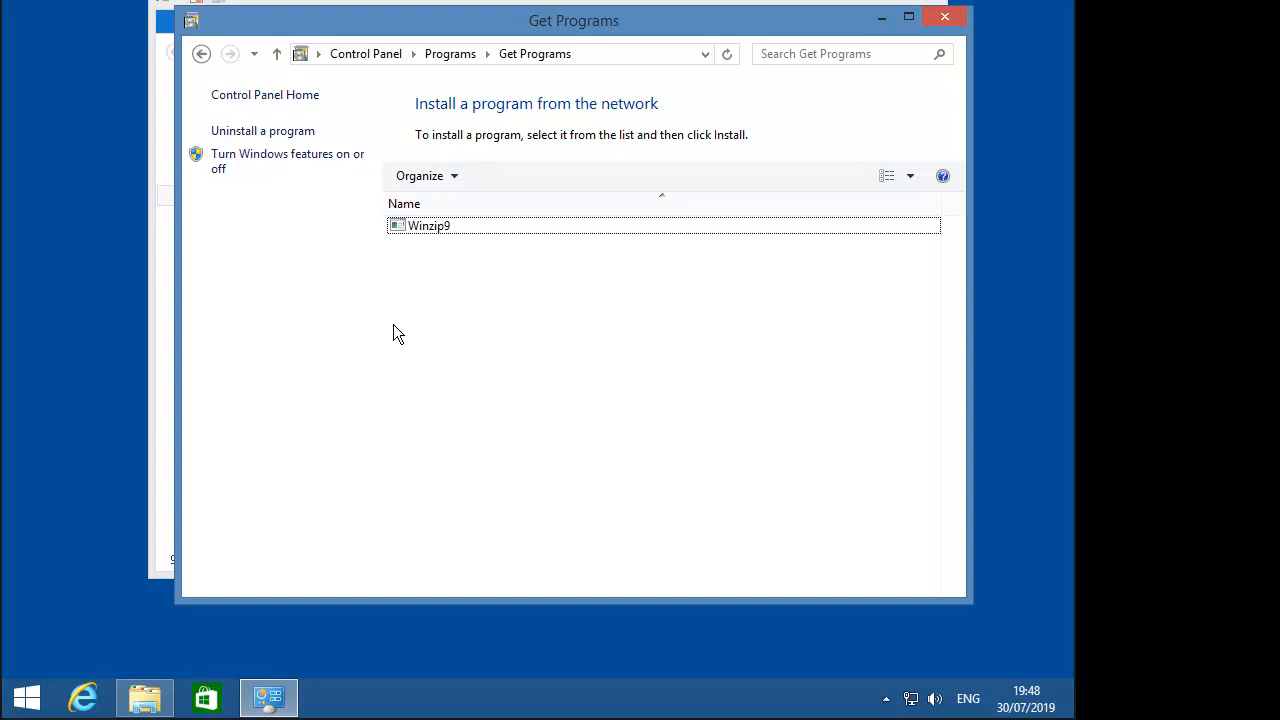
double_click(432, 230)
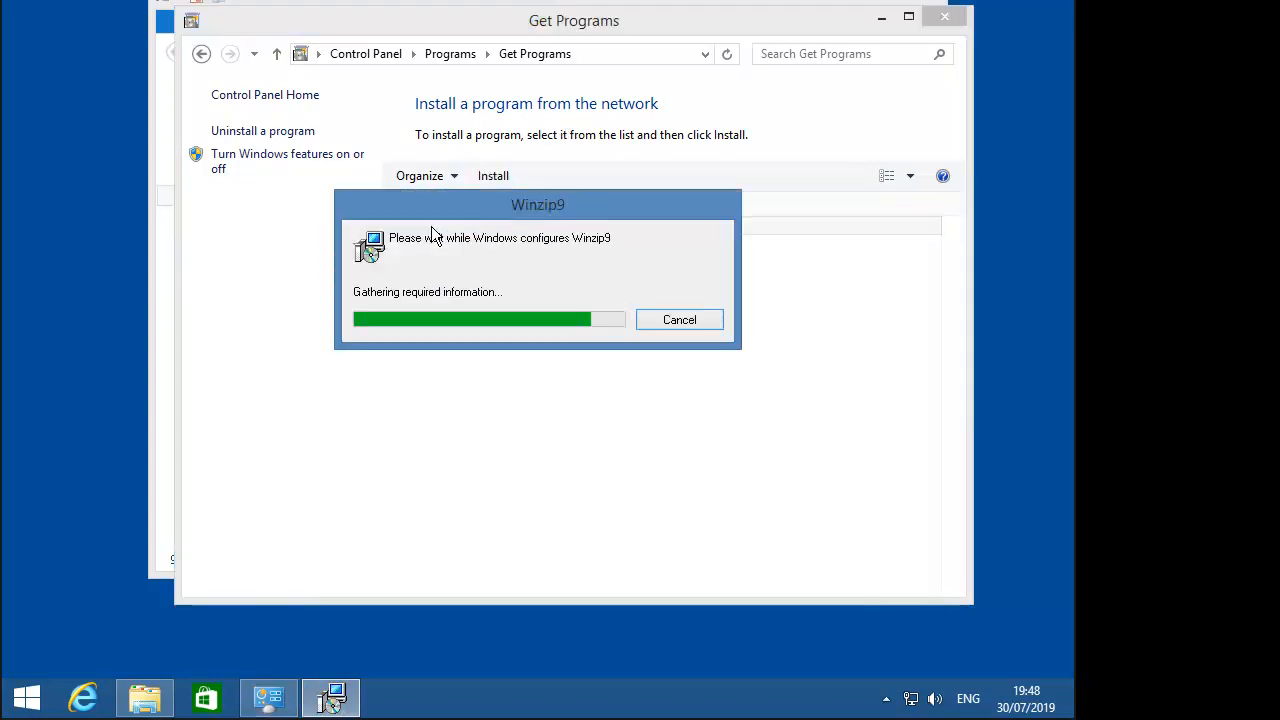
left_click(533, 315)
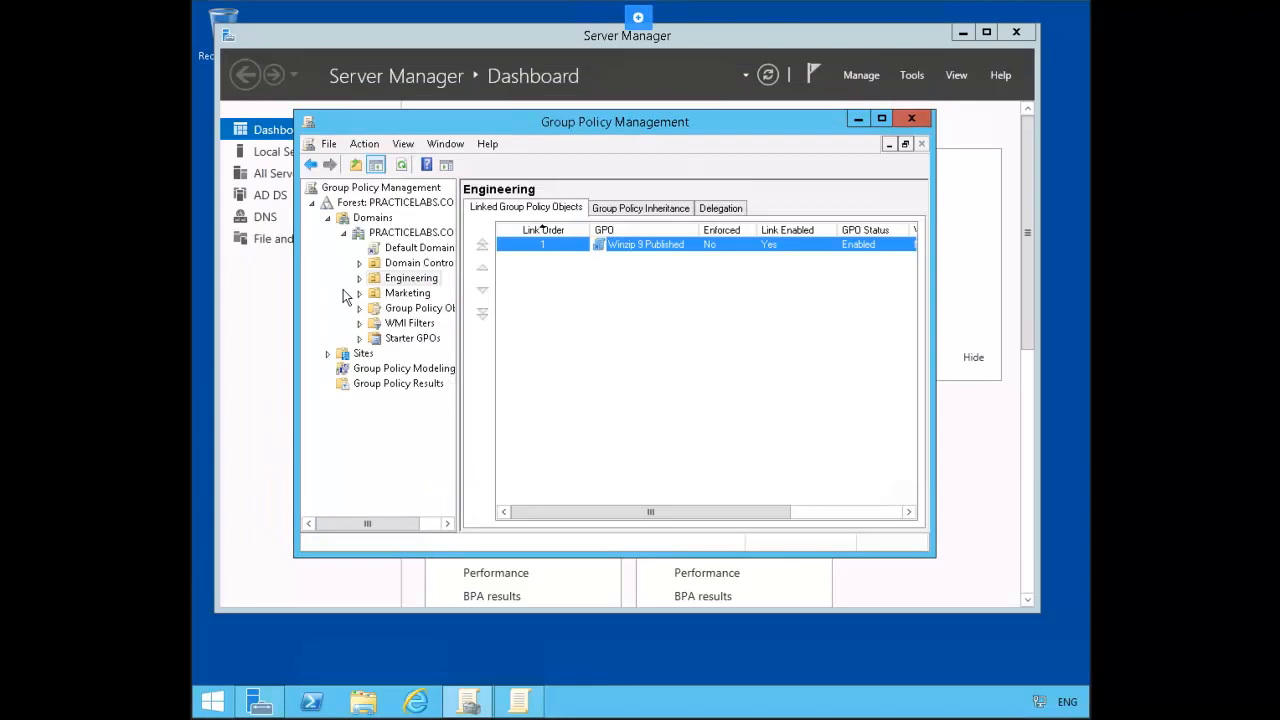
Step: Edit Marketing's 7 zip GPO and browse to user Software installation
left_click(406, 296)
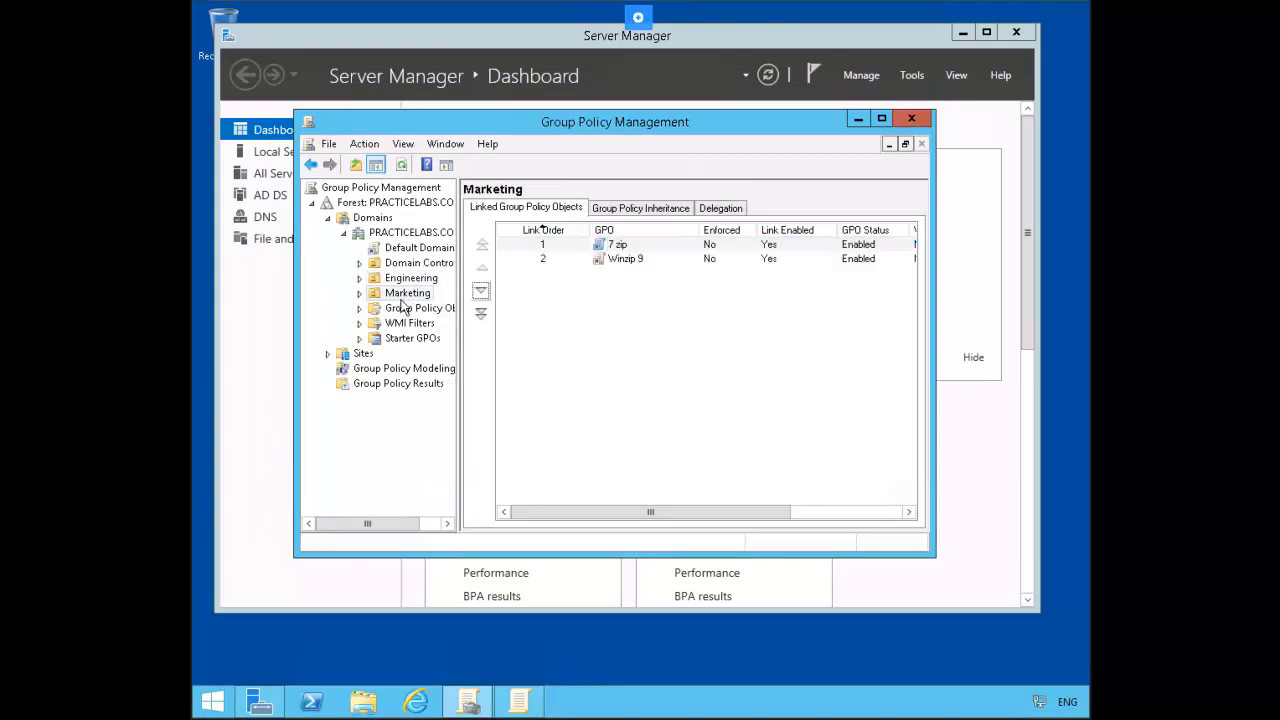
right_click(633, 250)
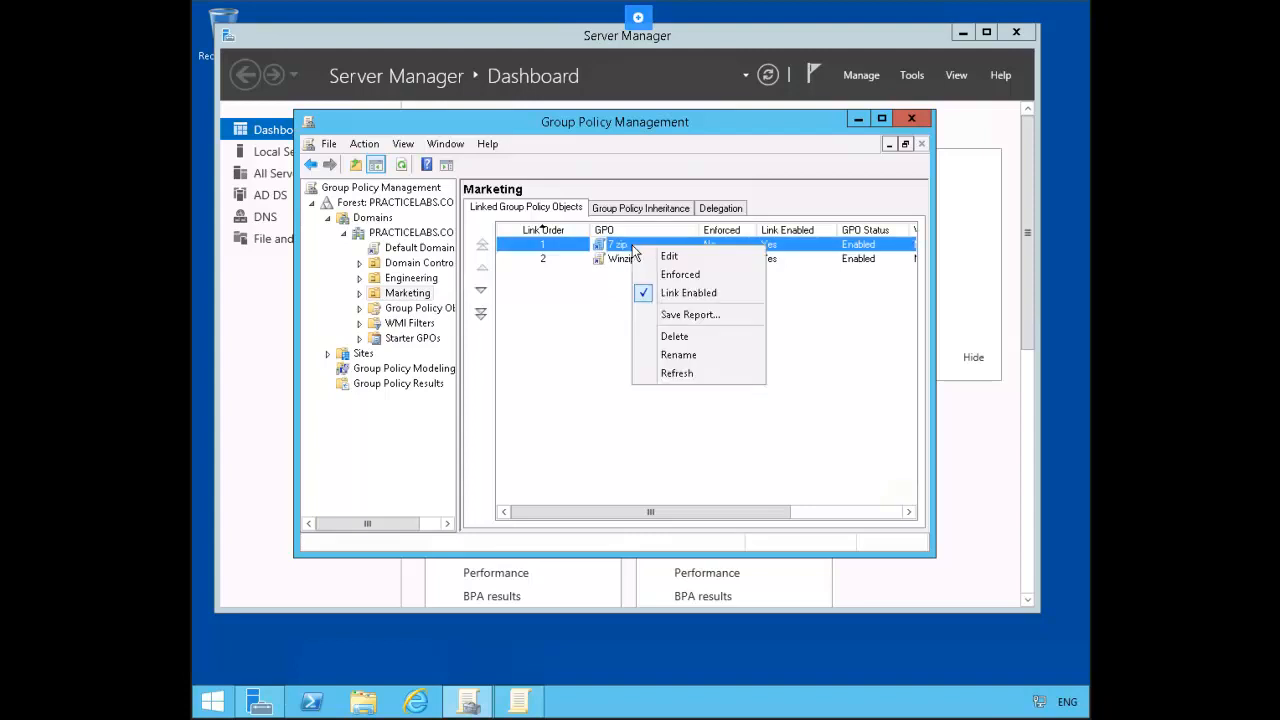
left_click(682, 257)
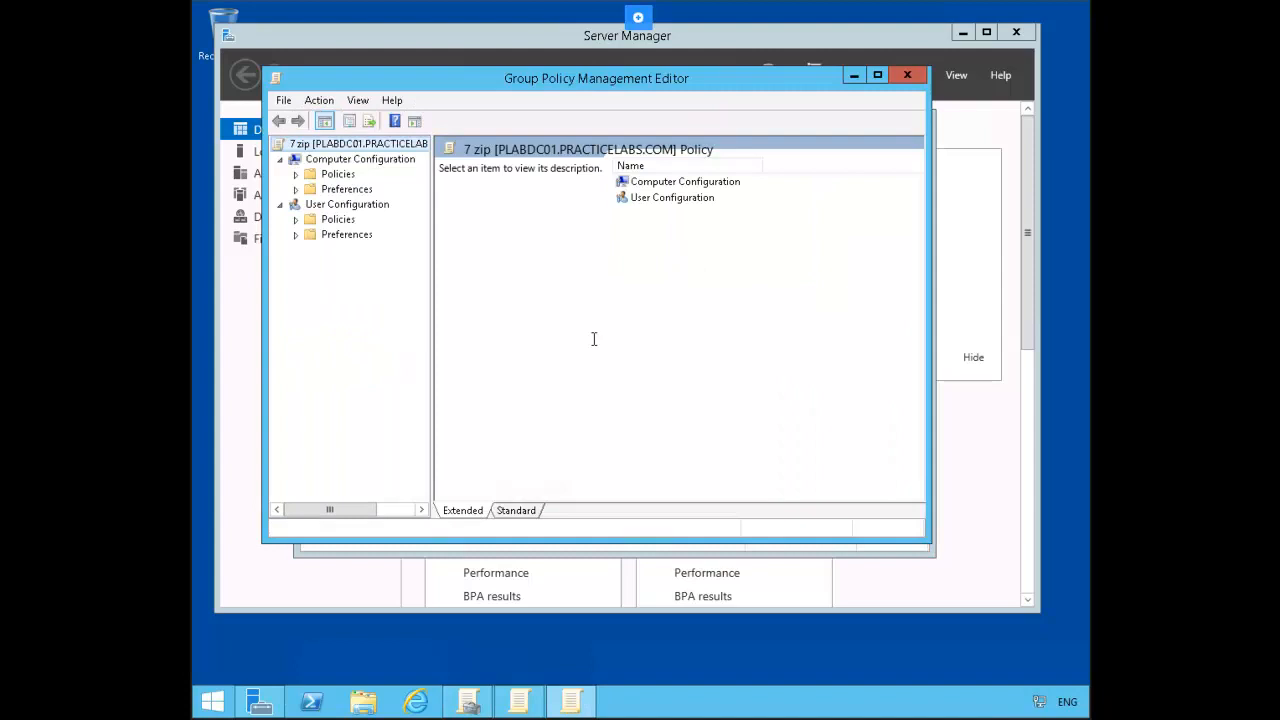
left_click(296, 221)
left_click(312, 236)
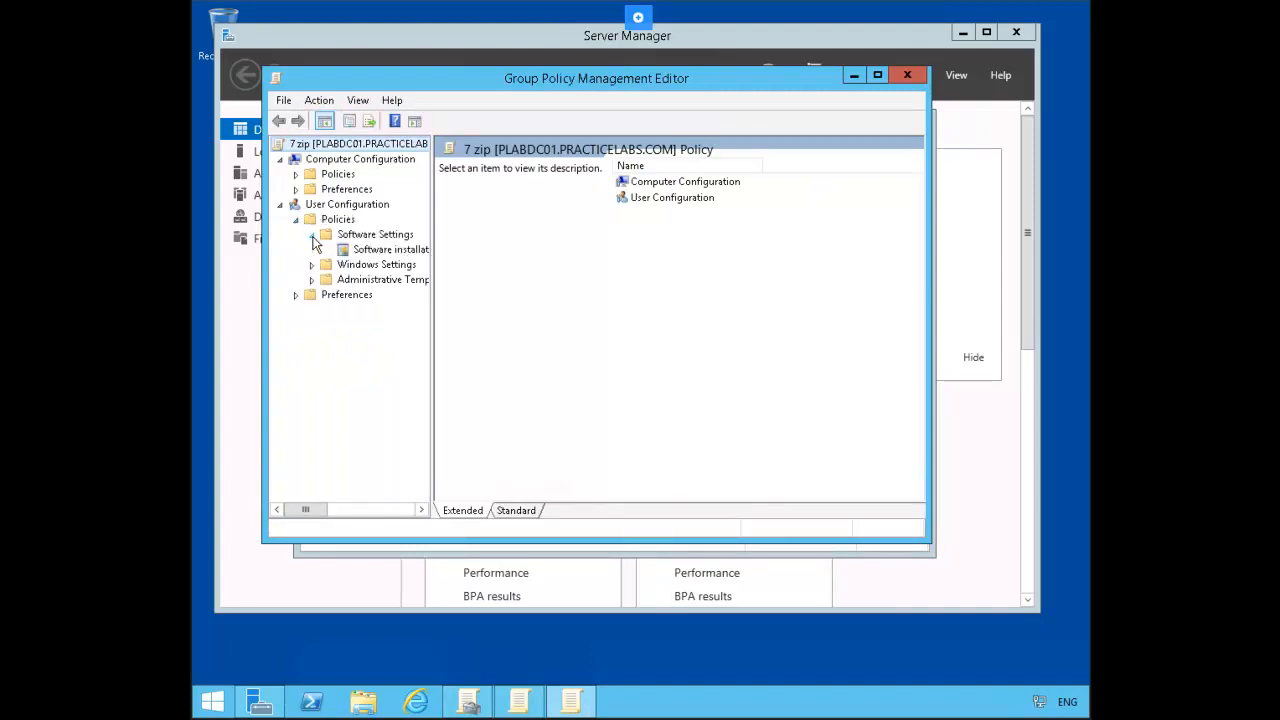
right_click(382, 251)
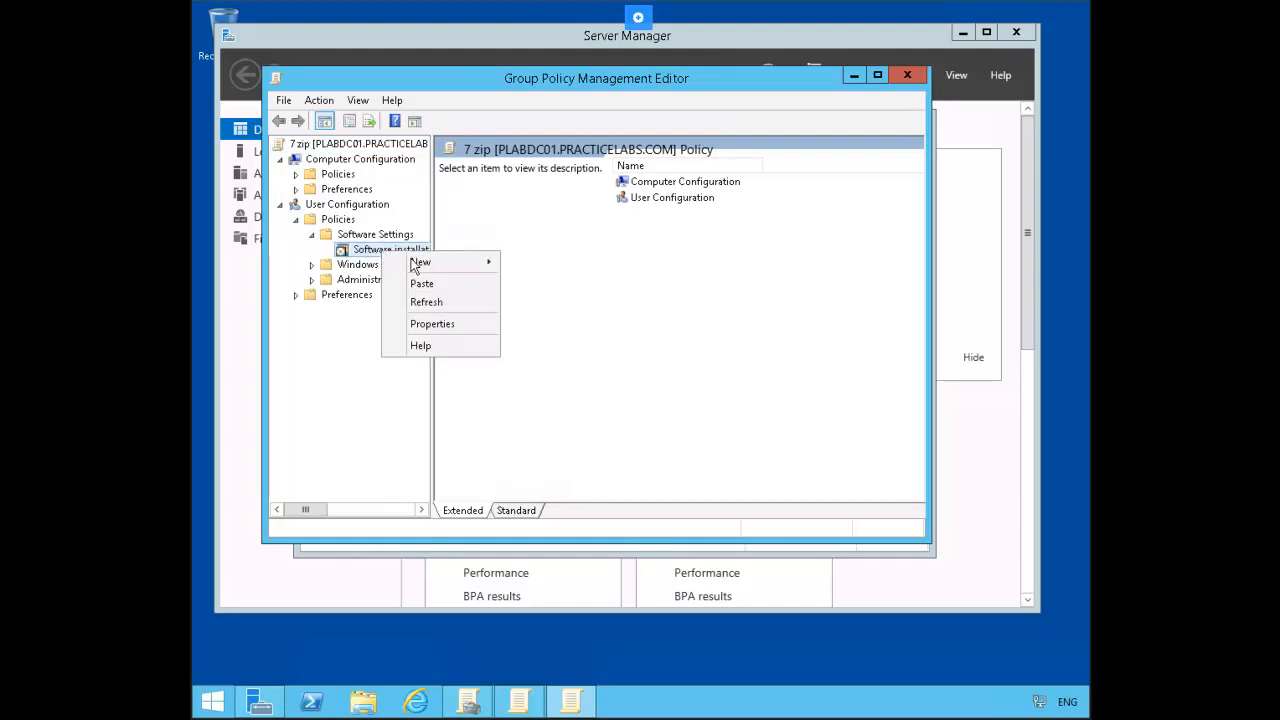
mouse_move(433, 266)
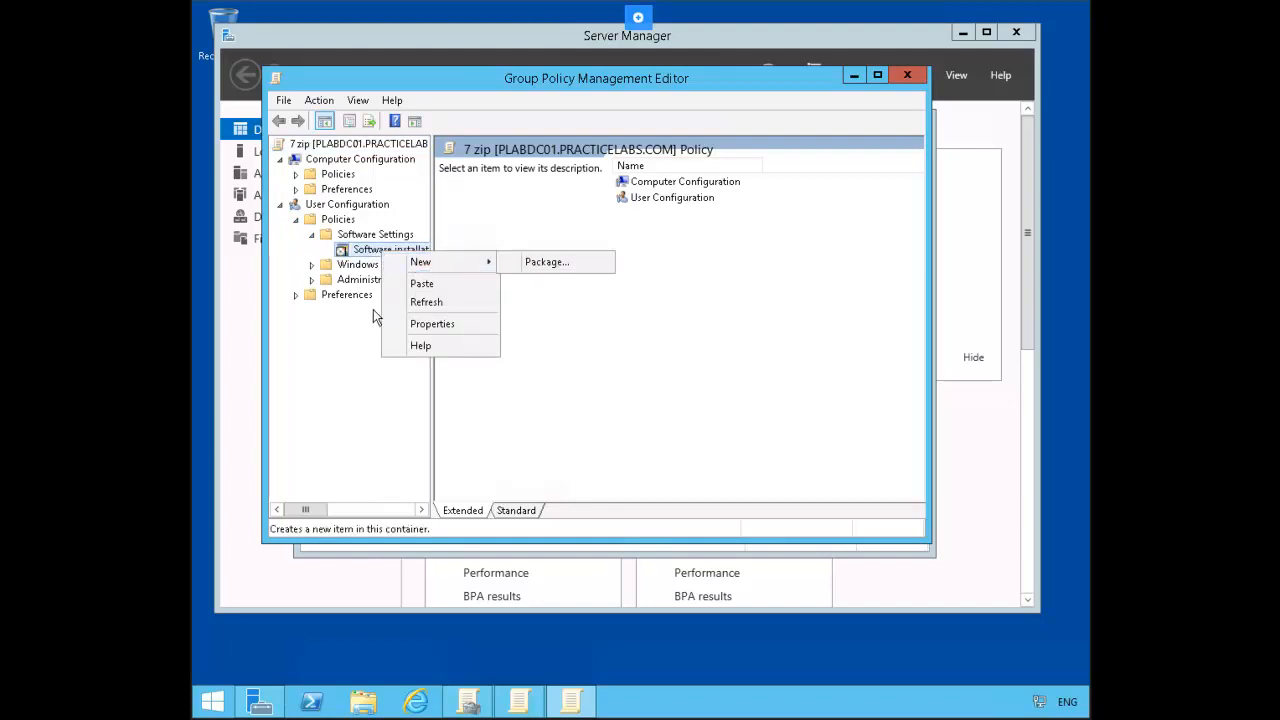
left_click(360, 255)
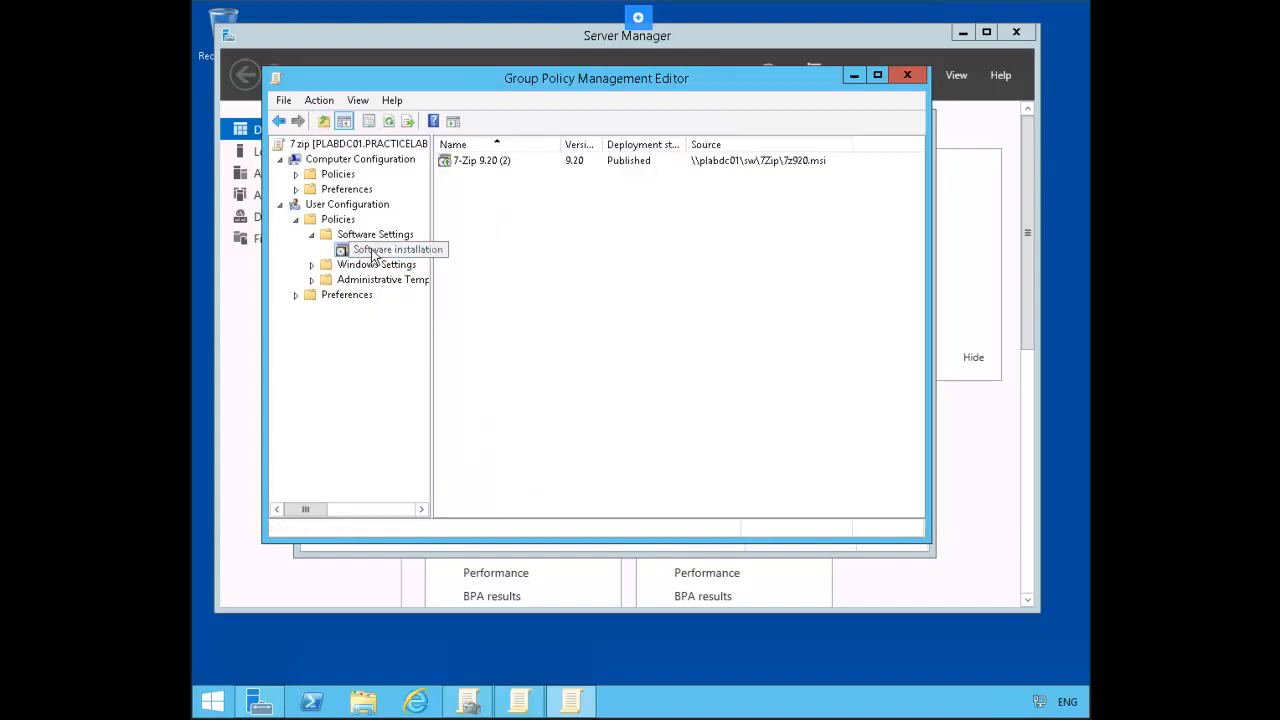
Step: Remove the 7-Zip 9.20 package with immediate uninstall and close the editor
right_click(495, 165)
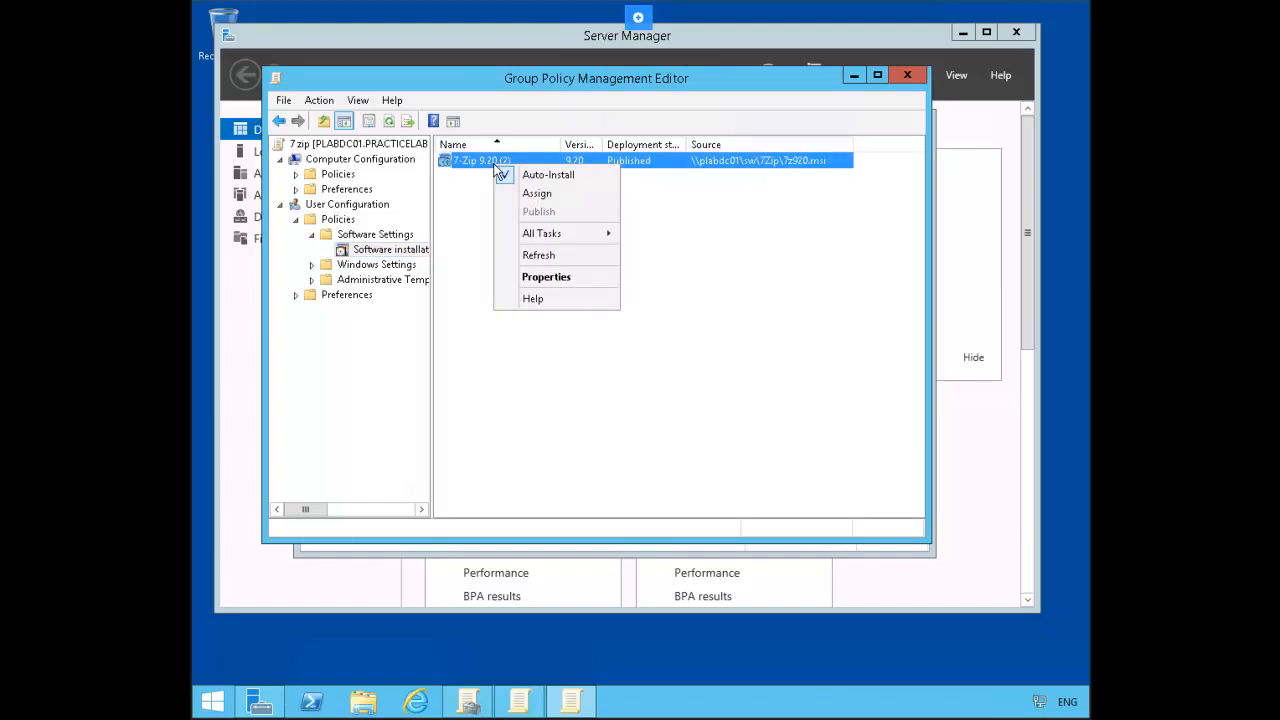
mouse_move(573, 235)
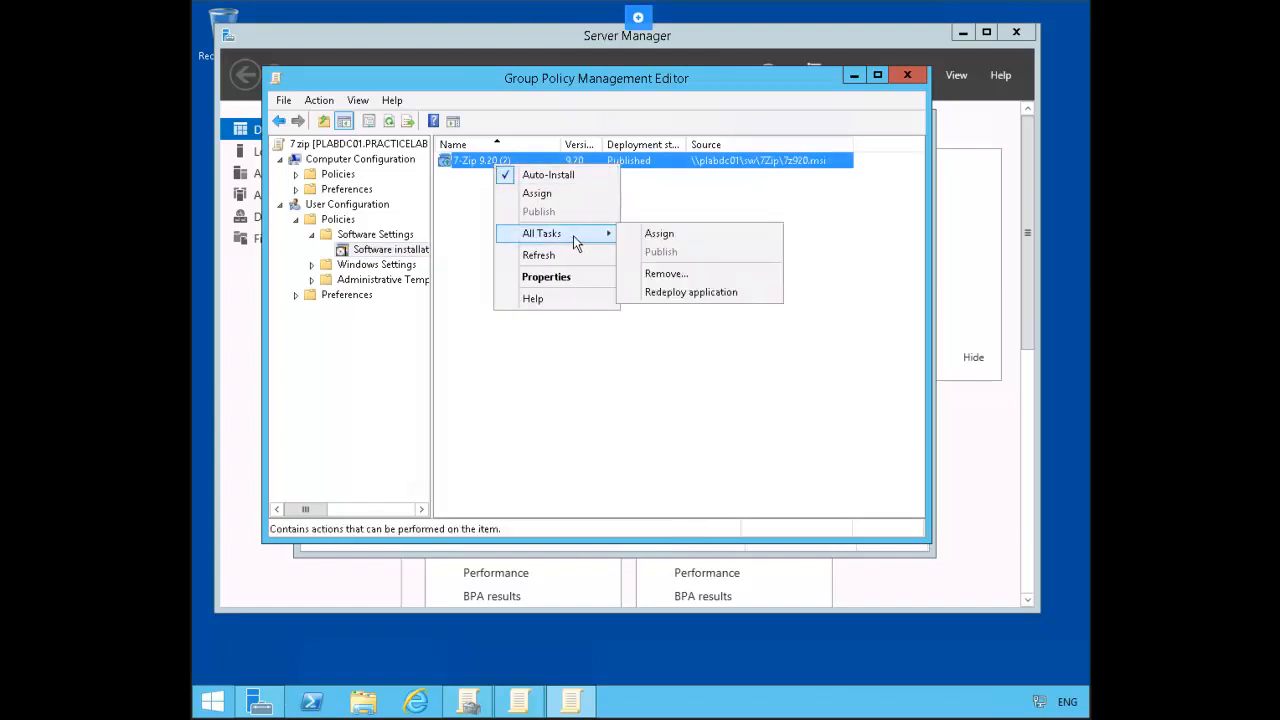
left_click(716, 274)
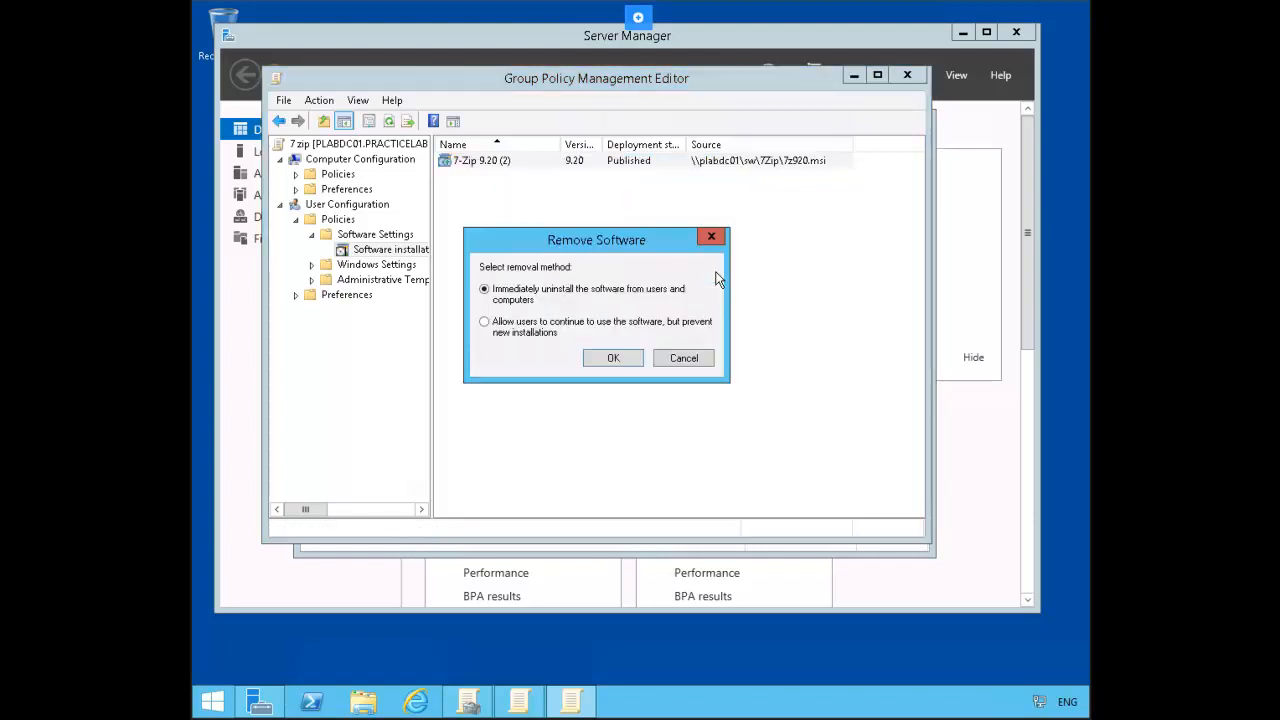
left_click(618, 359)
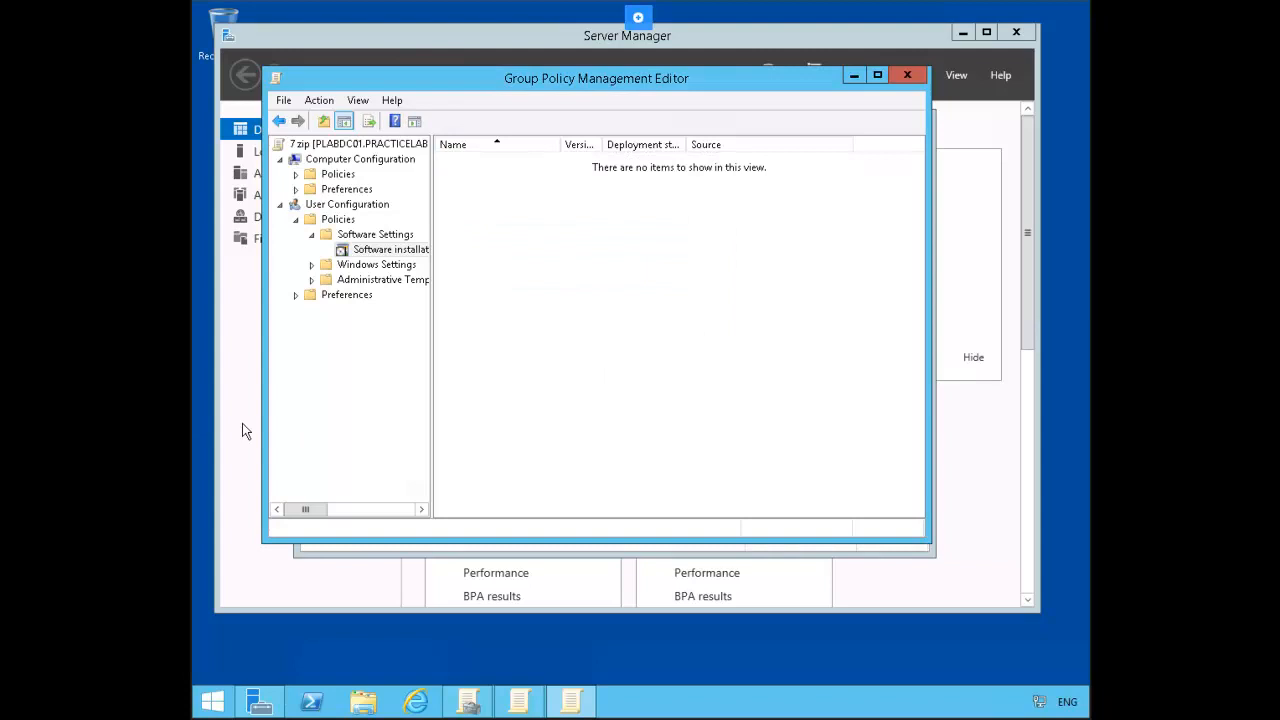
left_click(907, 76)
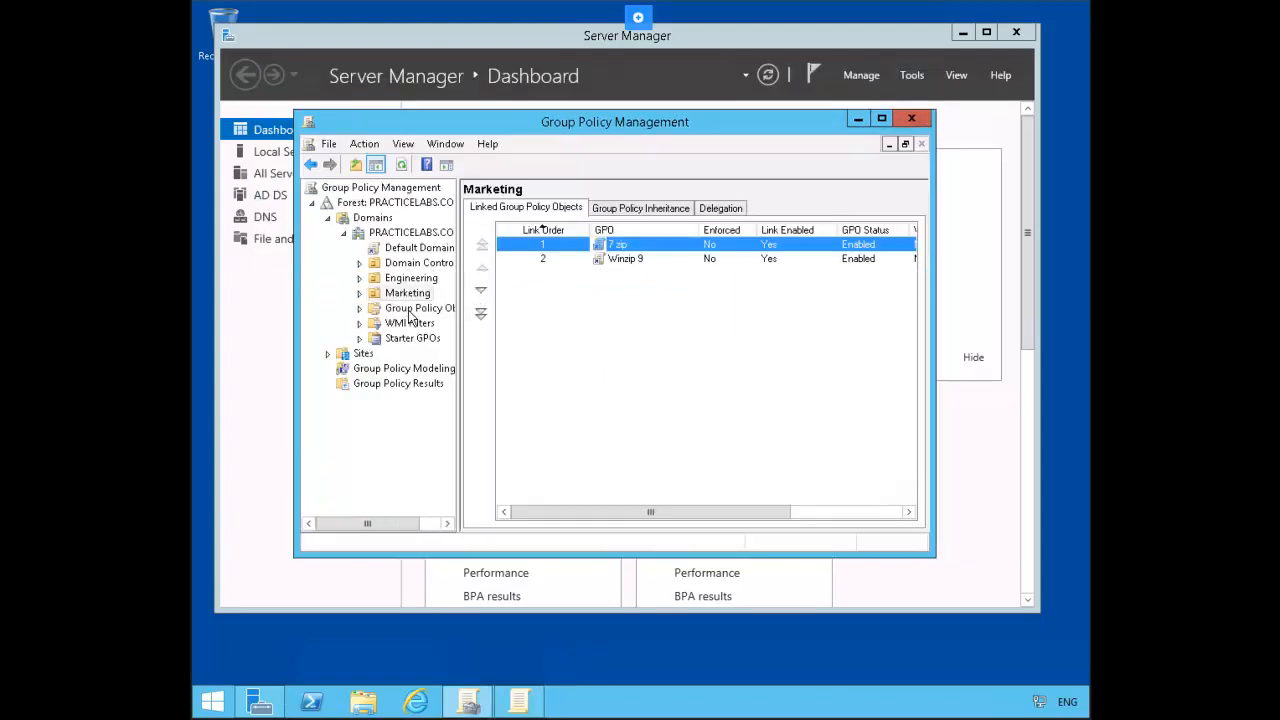
Step: Edit the Winzip 9 policy and show its user Software installation packages
right_click(628, 262)
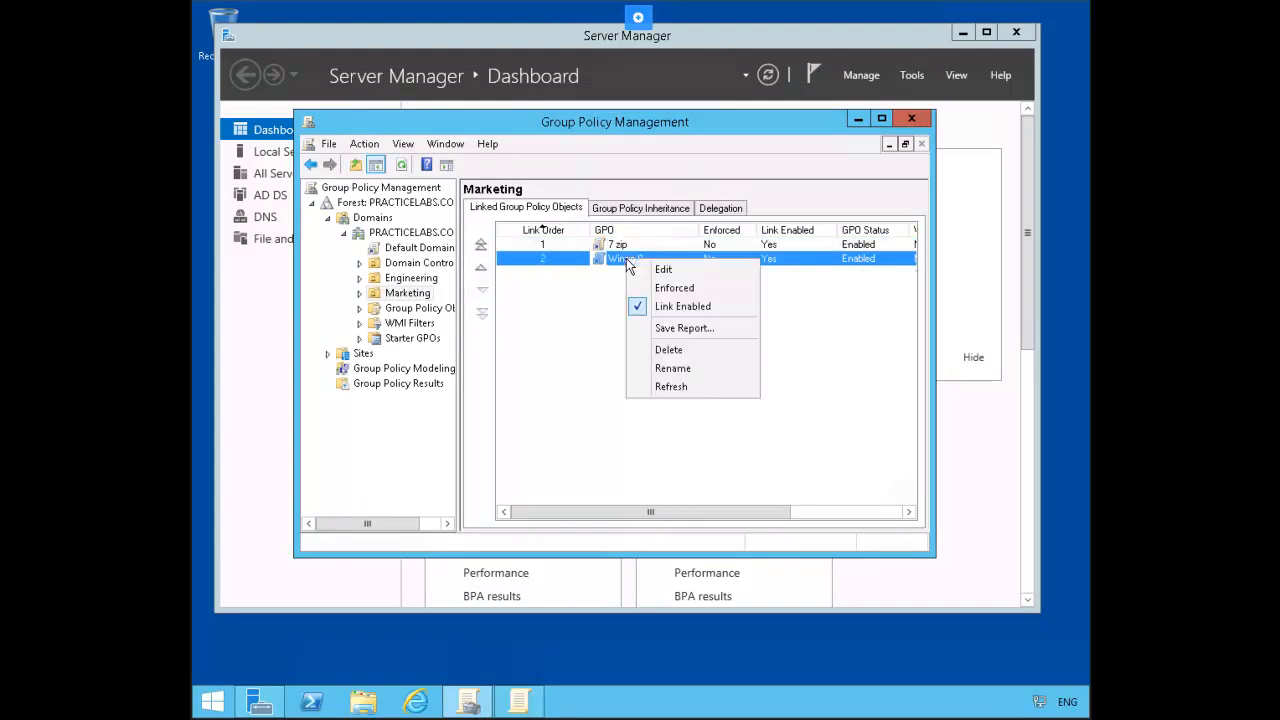
left_click(686, 269)
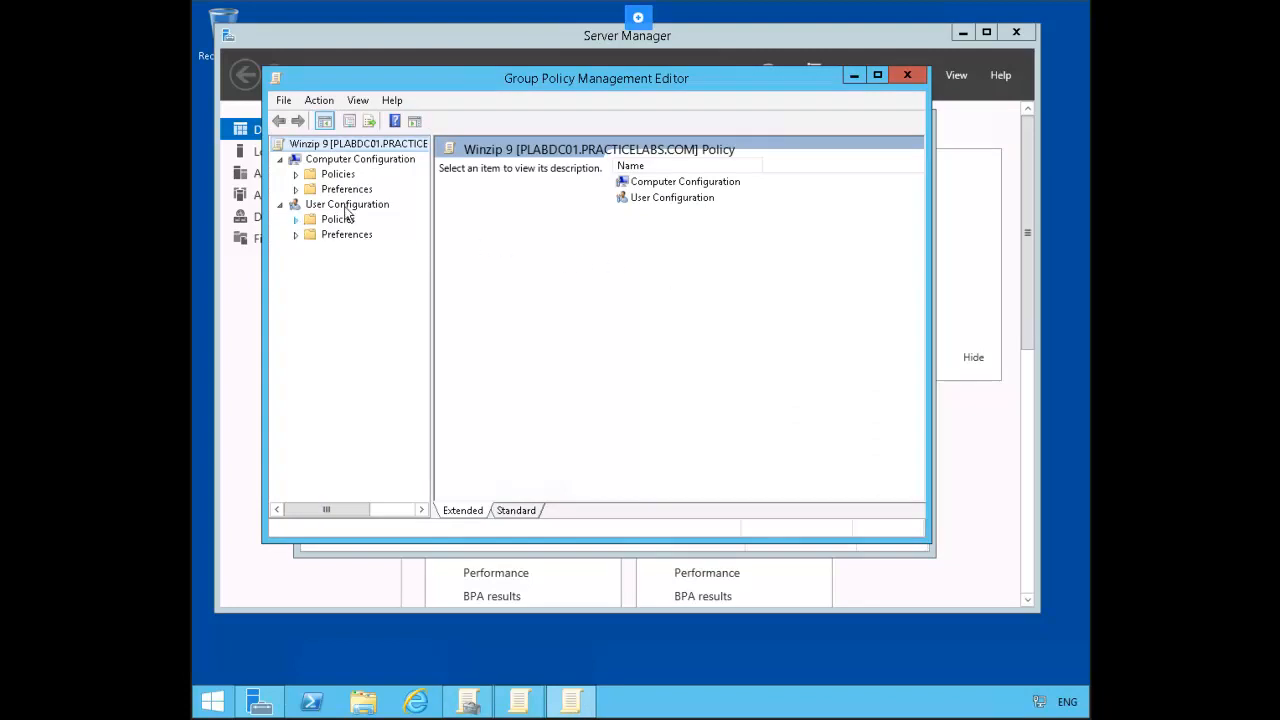
left_click(296, 219)
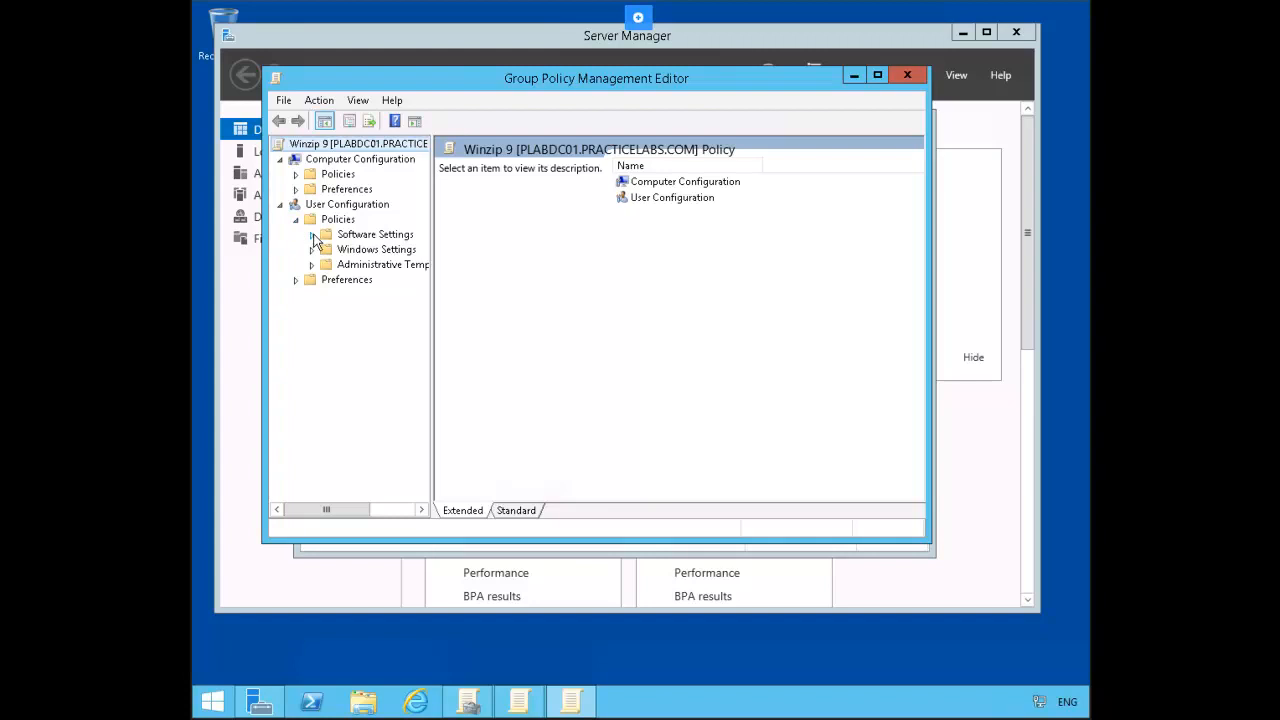
left_click(312, 235)
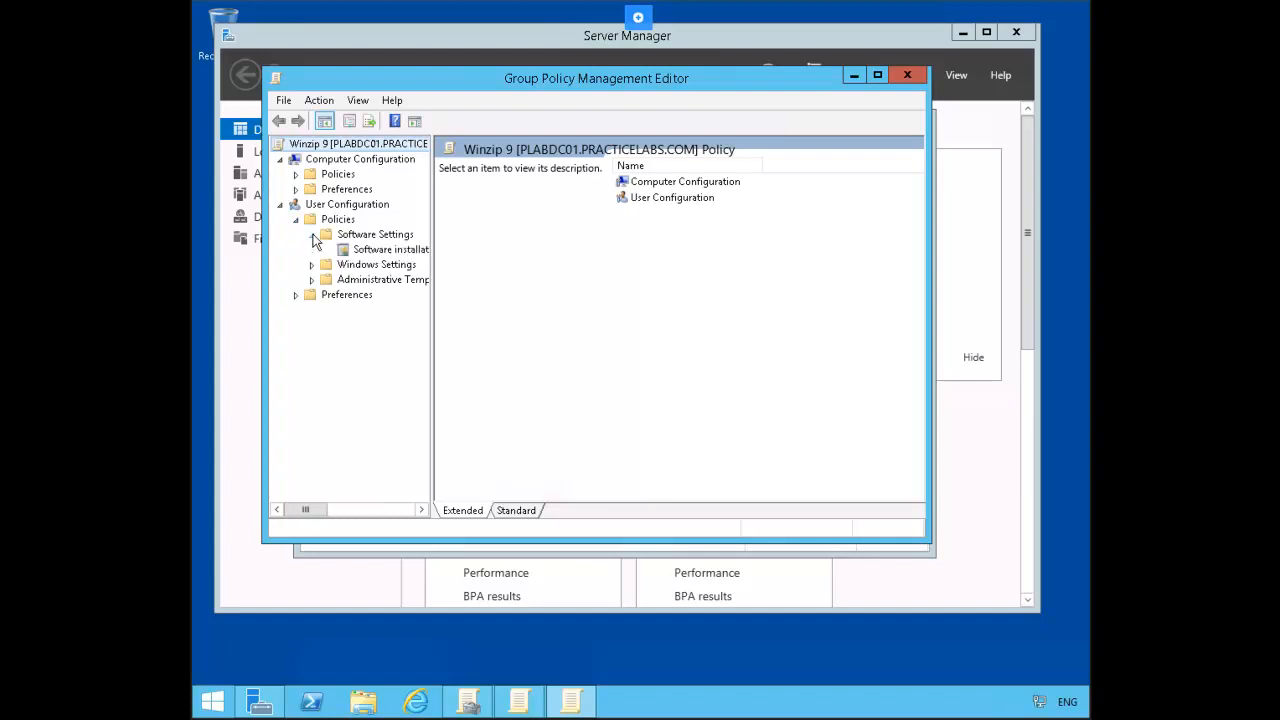
left_click(379, 254)
Step: Remove the Winzip9 package, immediately uninstalling it from users
right_click(481, 162)
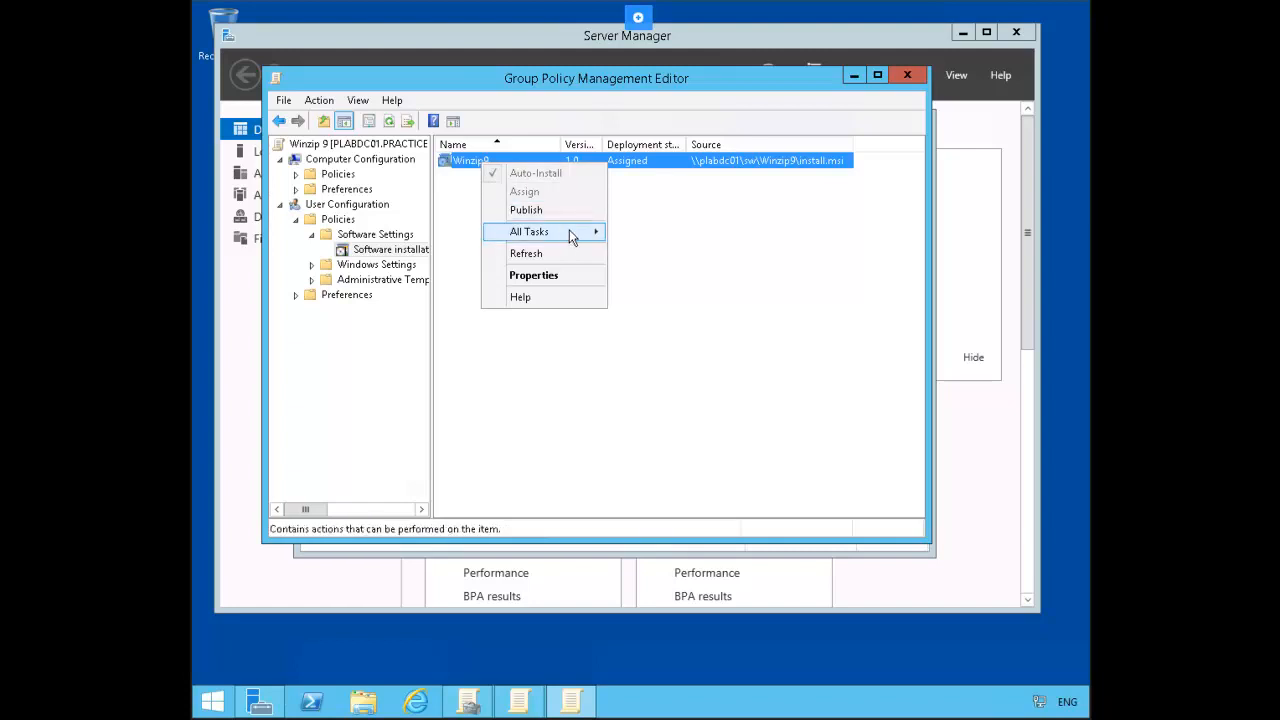
mouse_move(569, 229)
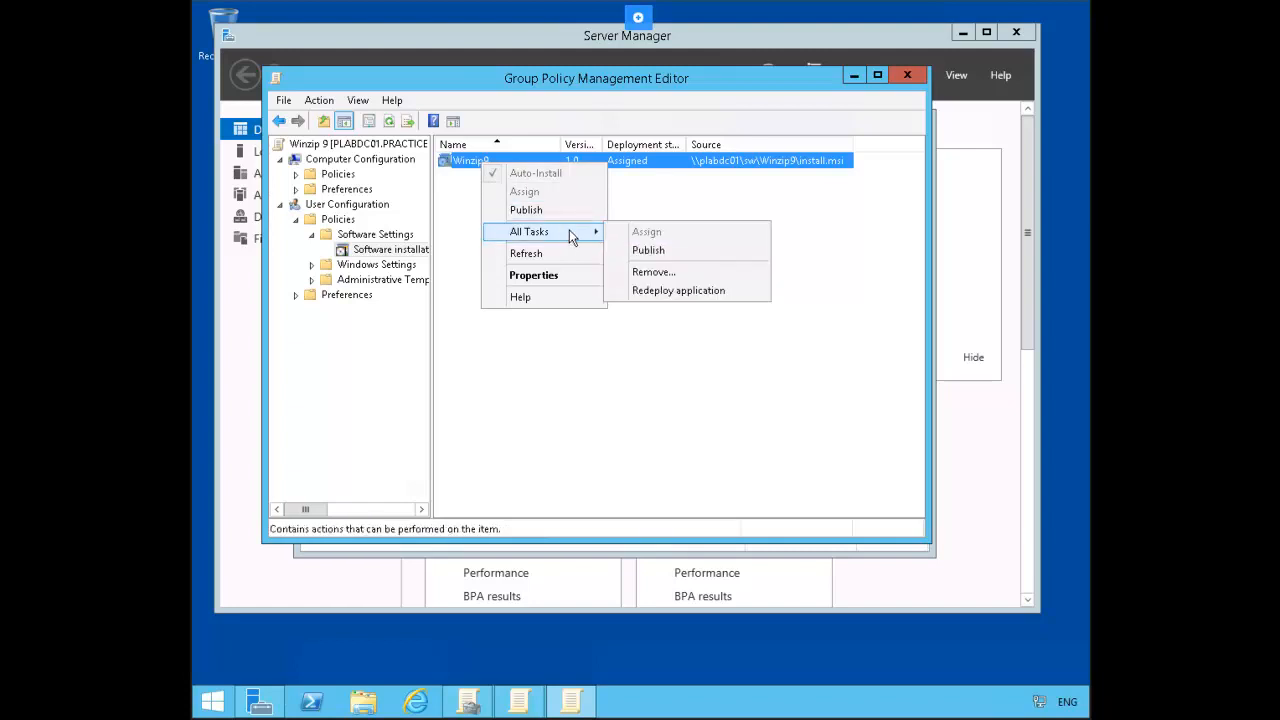
left_click(677, 273)
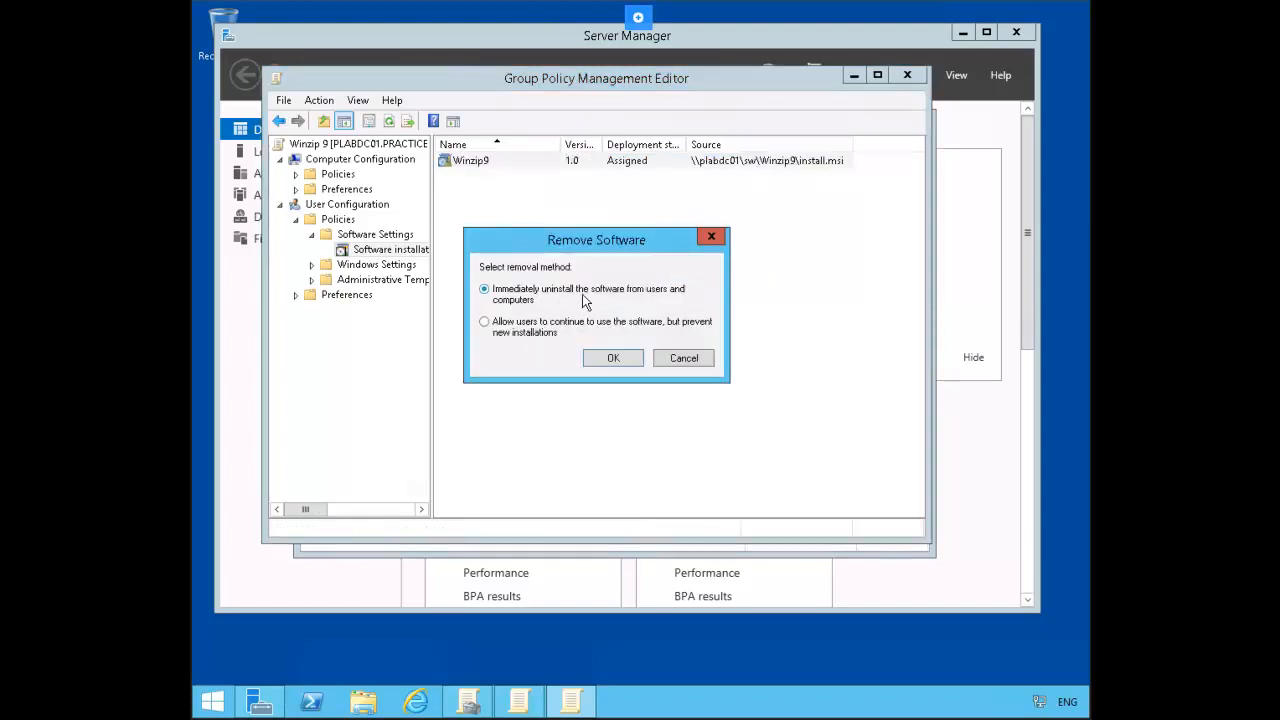
left_click(613, 358)
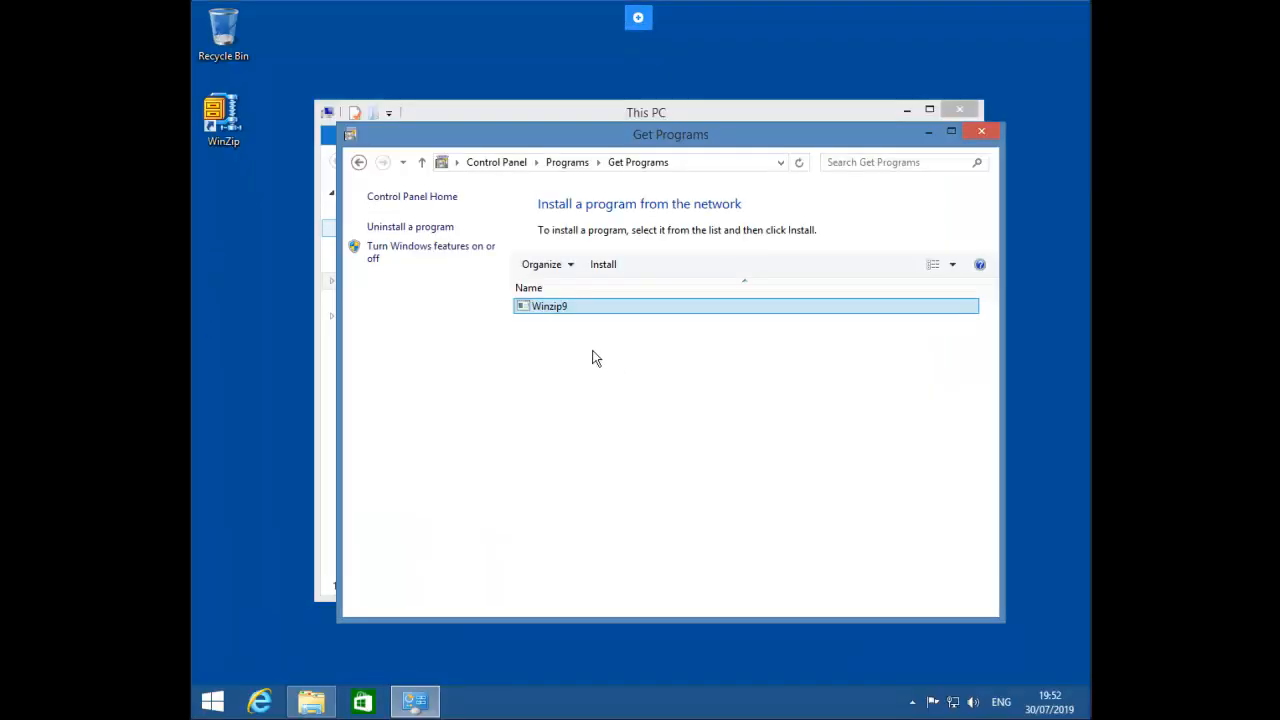
Step: Sign the domain user out of the Windows 8.1 client from the Start screen account menu, then reconnect
left_click(213, 700)
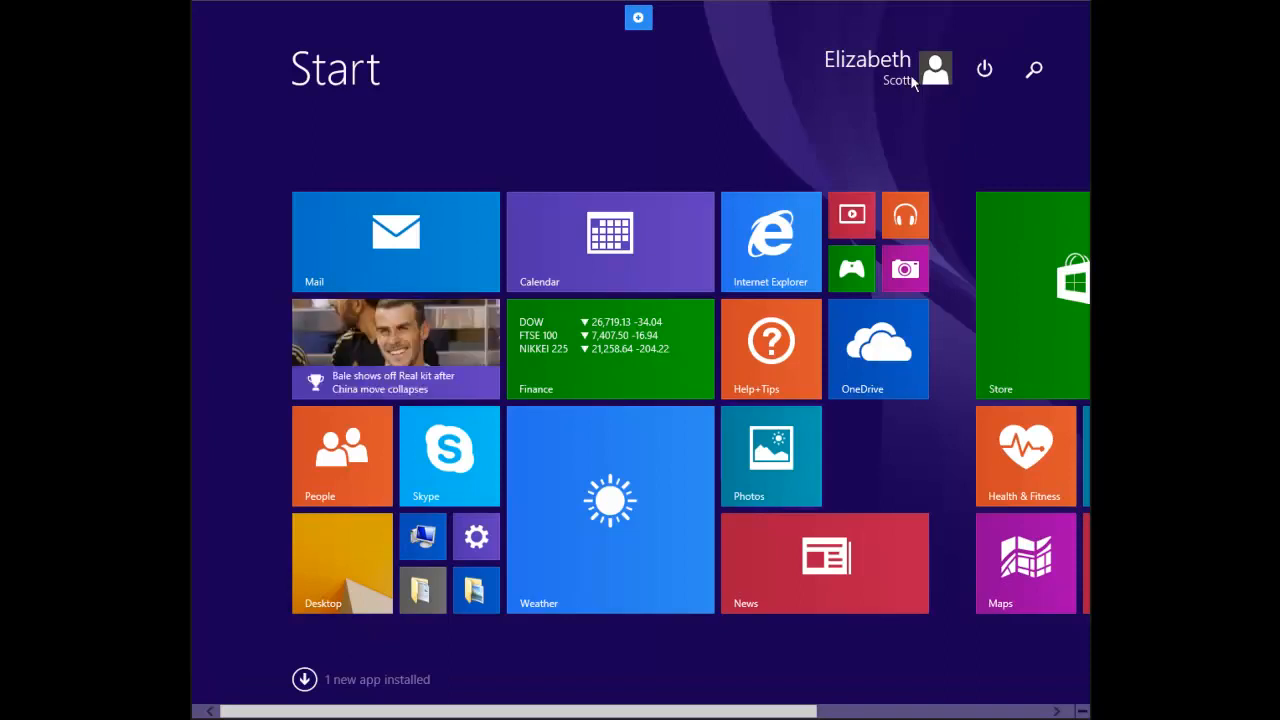
left_click(910, 74)
left_click(763, 183)
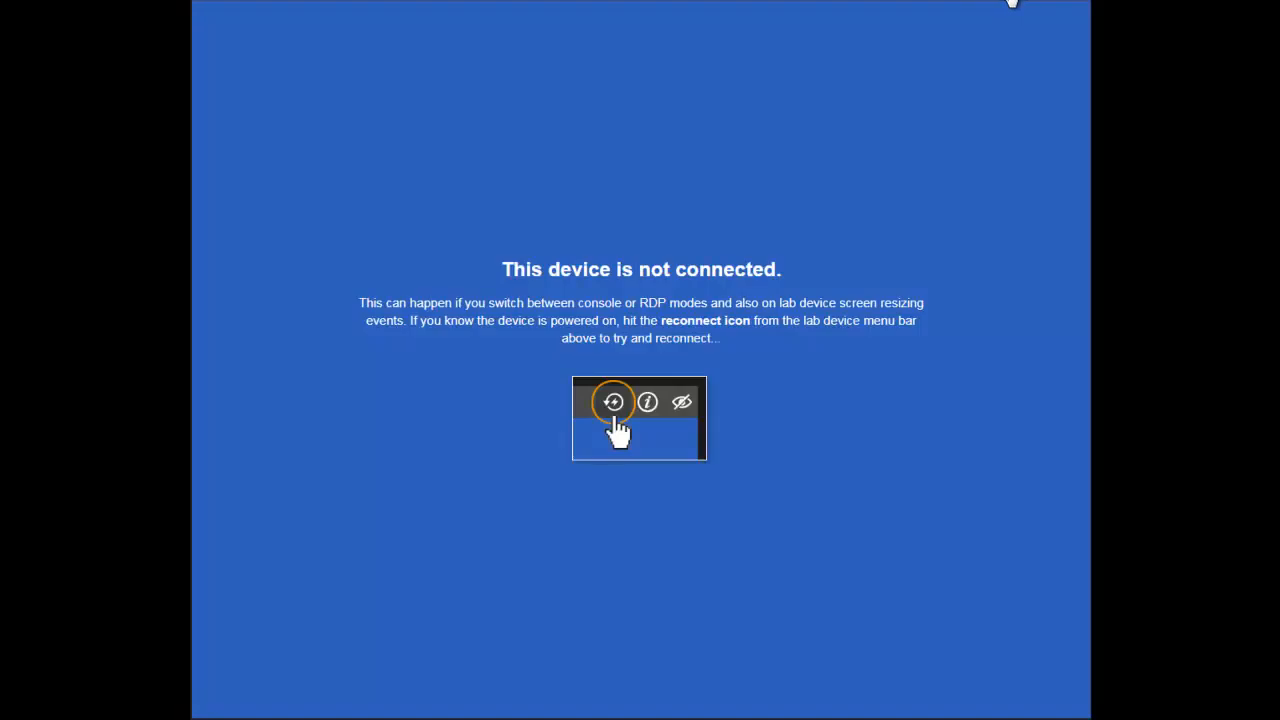
left_click(1010, 2)
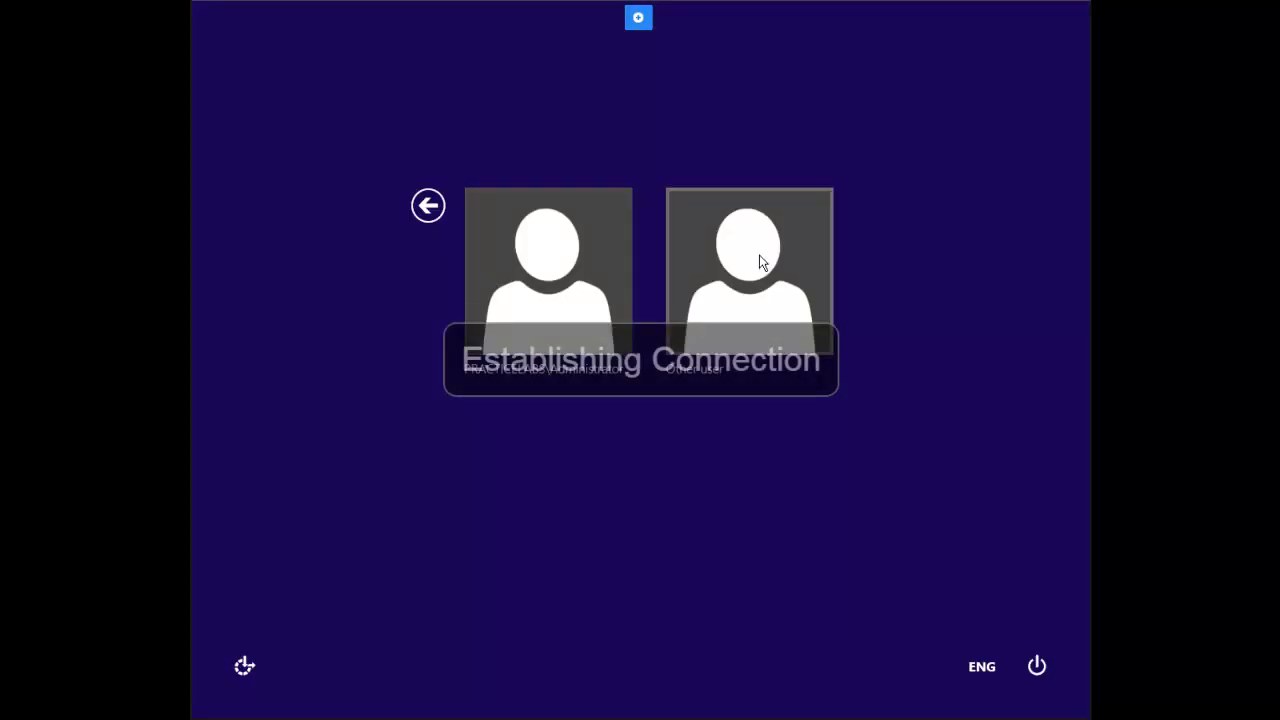
Step: Sign in as another domain user and search Start for 7-zip, bringing up its web results
left_click(757, 258)
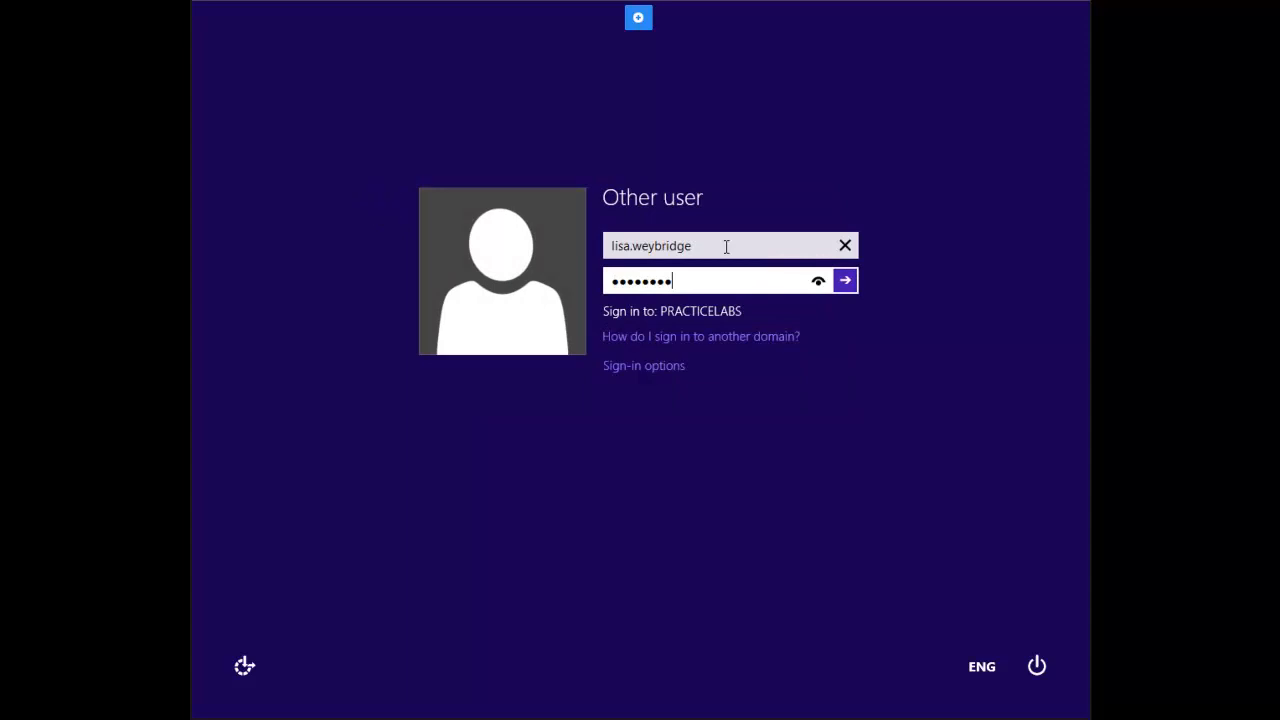
key("Return")
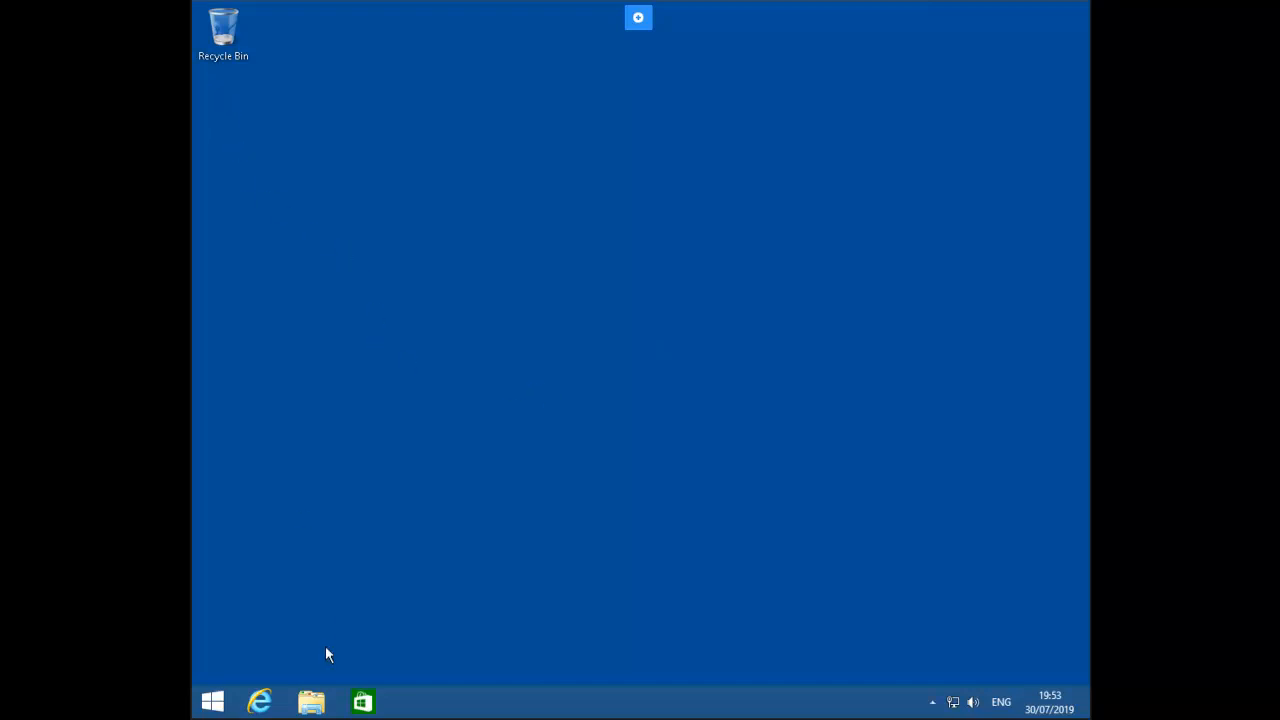
left_click(215, 702)
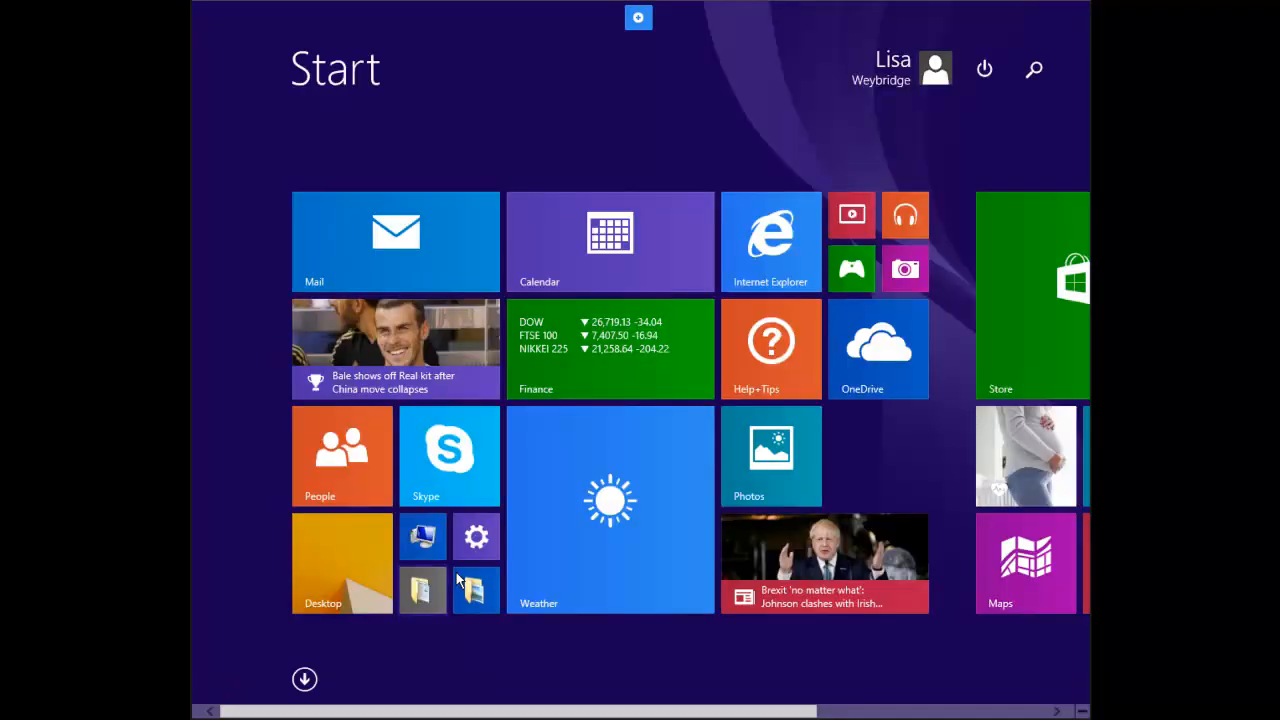
type("7-")
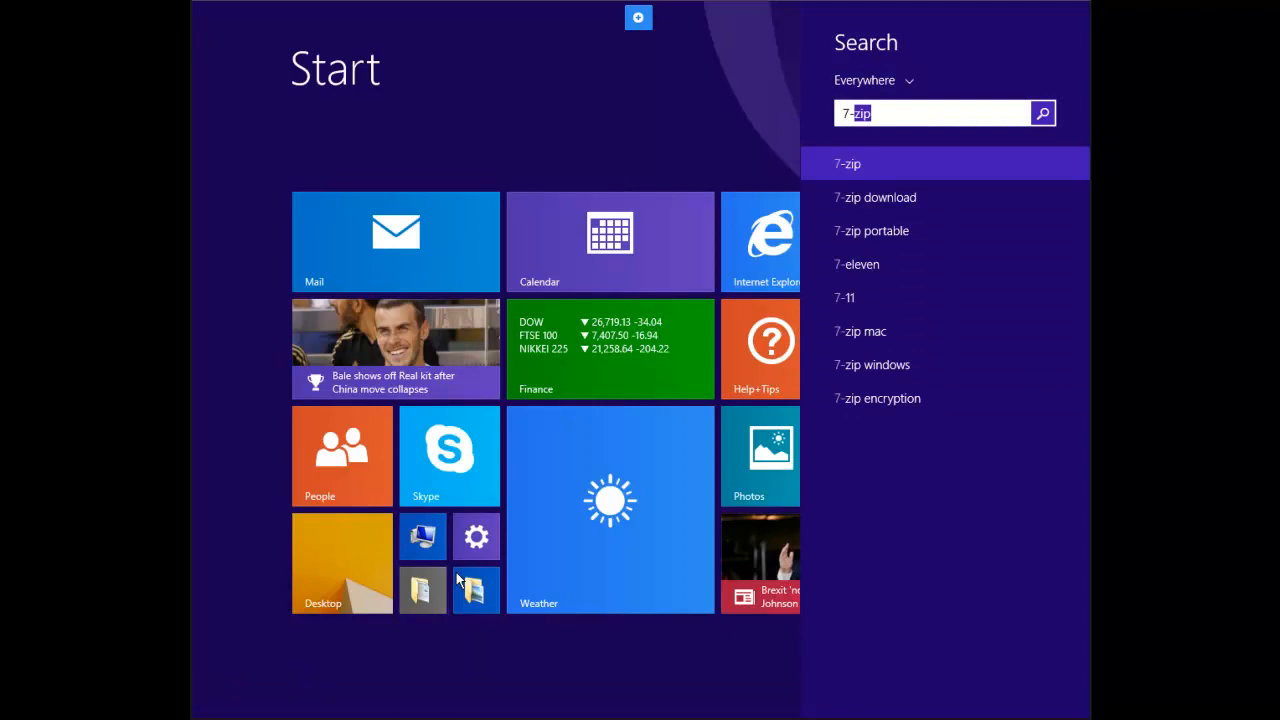
type("z")
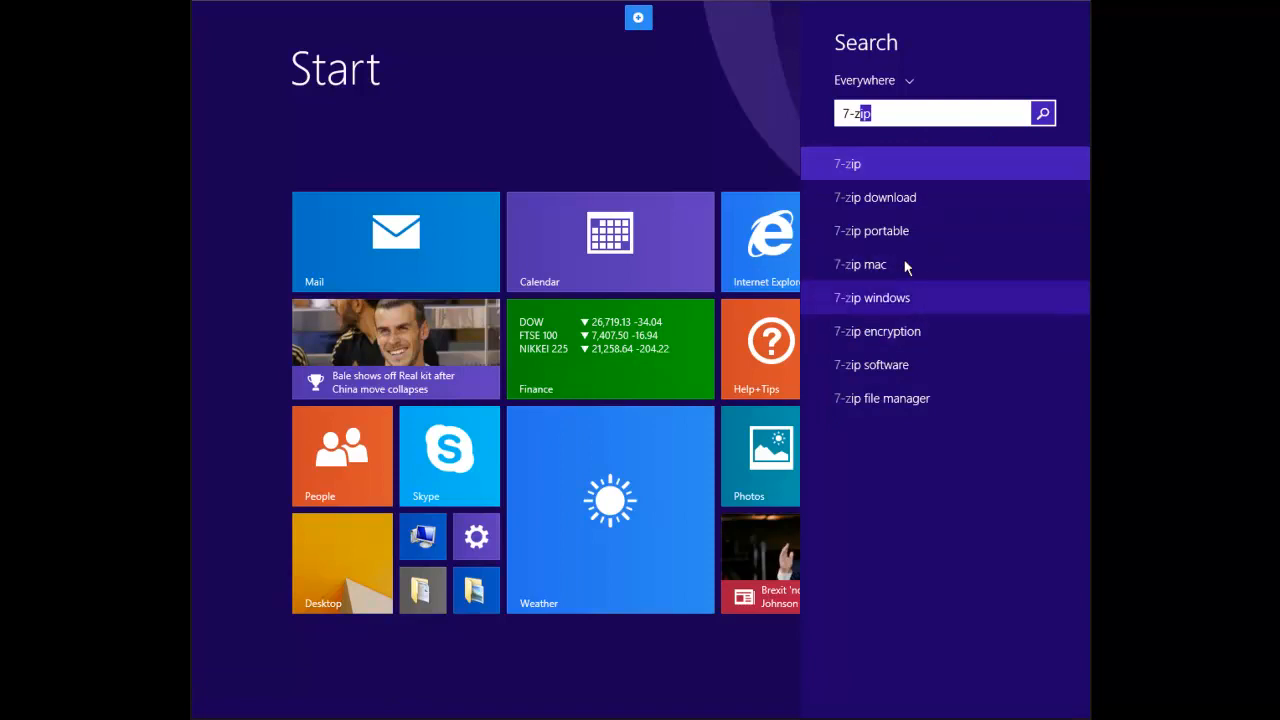
left_click(842, 165)
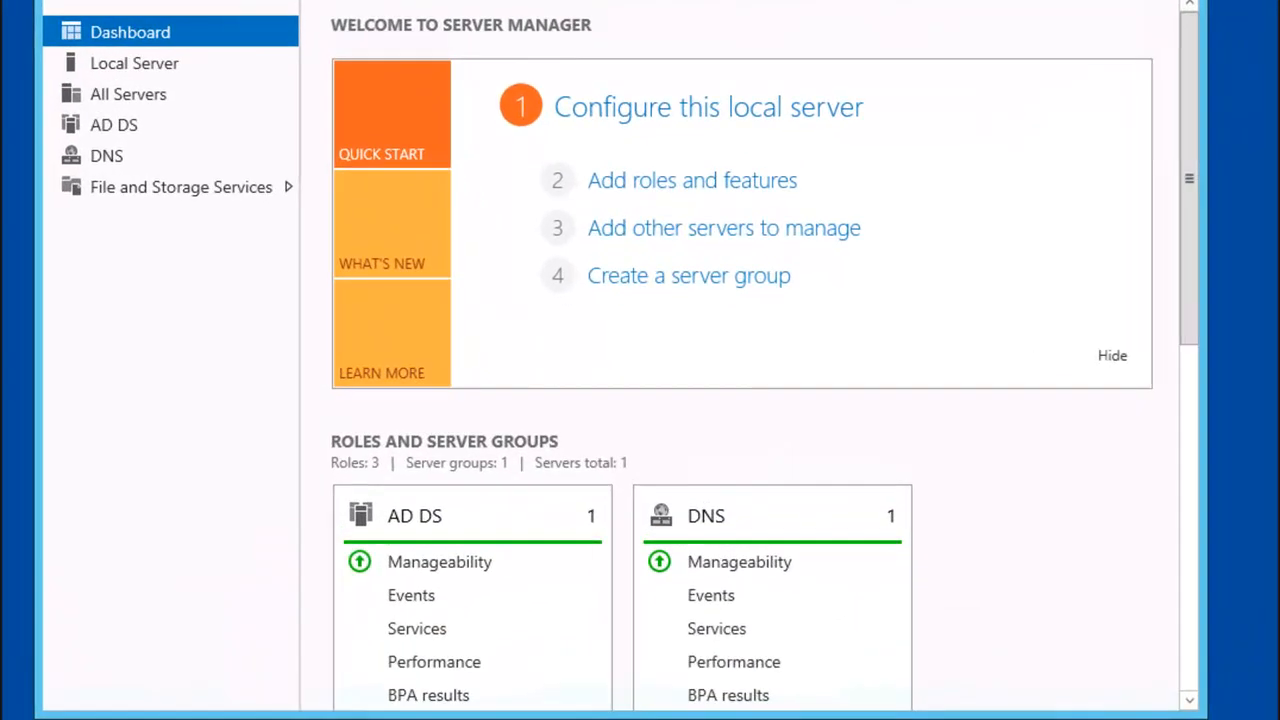
Step: Create a new folder named Engineering at the root of Local Disk (C:) on the server
left_click(520, 718)
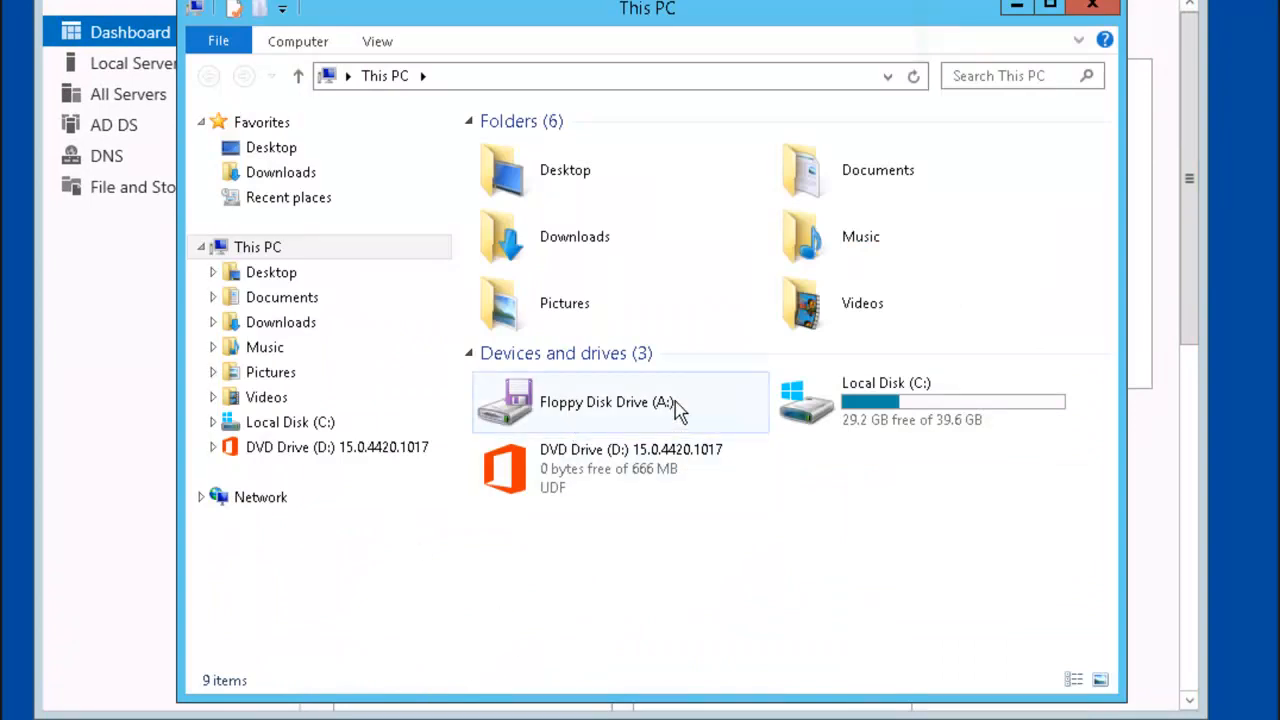
left_click(810, 408)
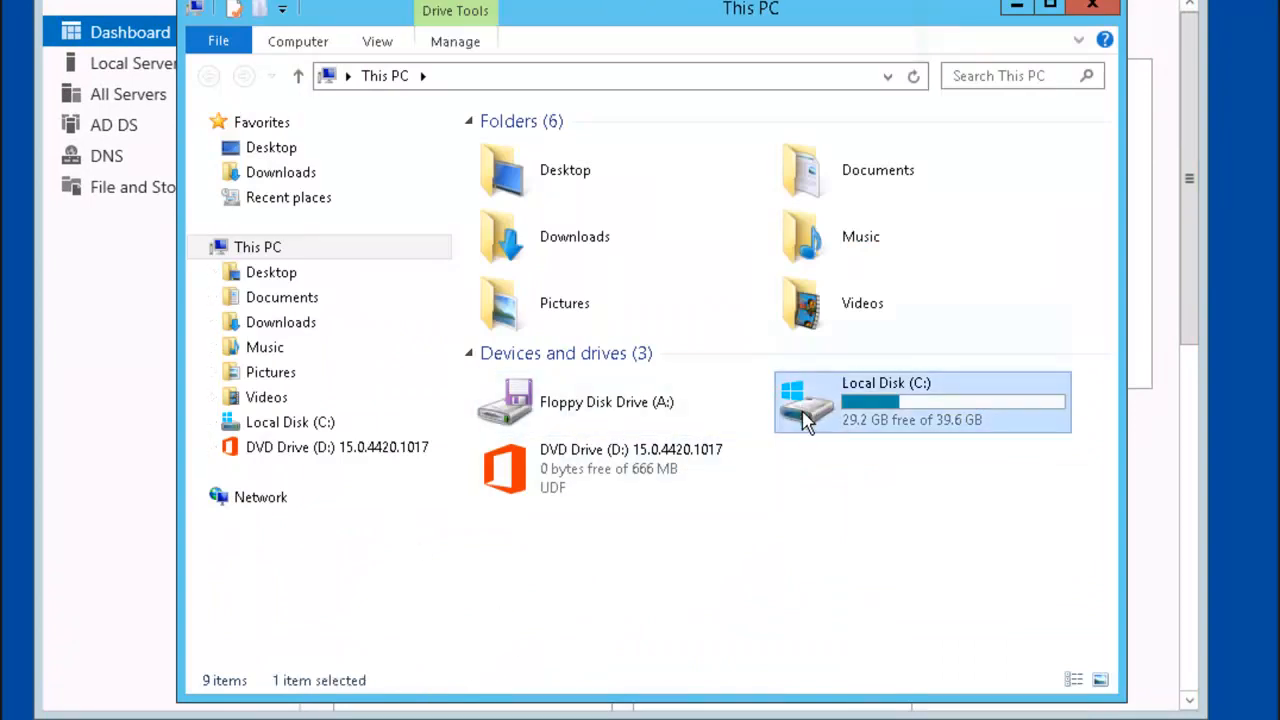
double_click(810, 408)
right_click(533, 362)
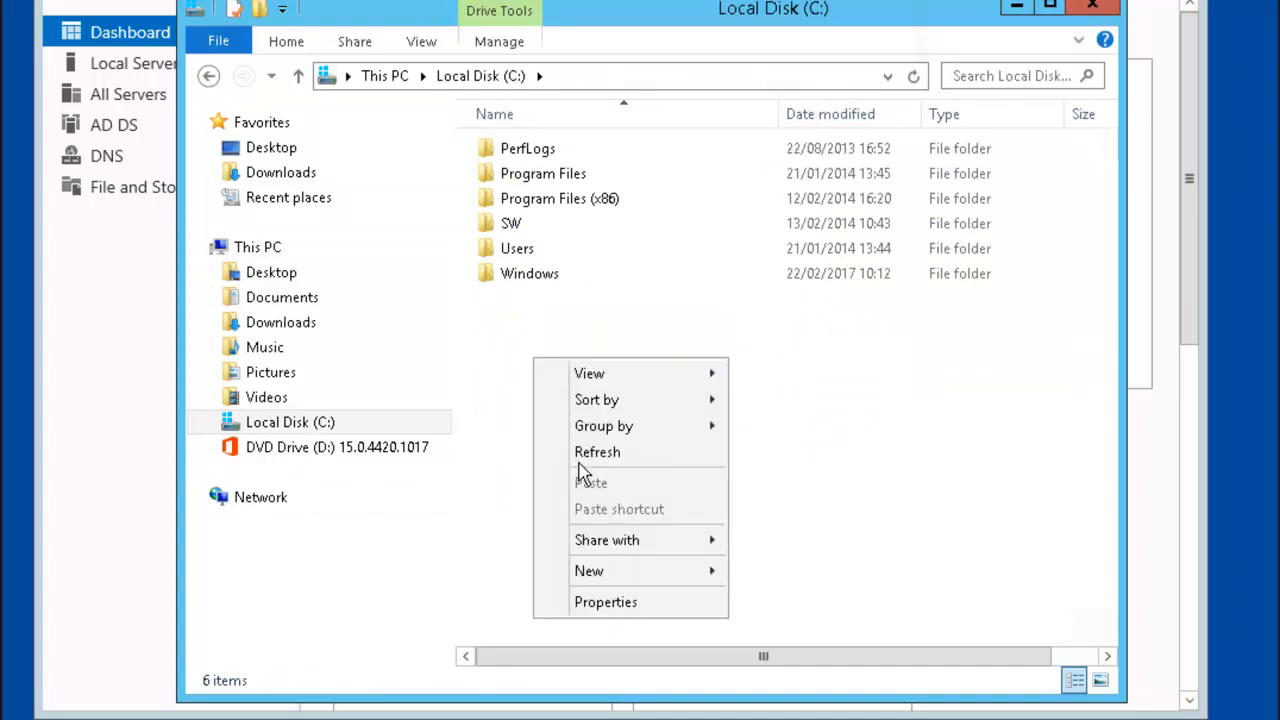
mouse_move(674, 582)
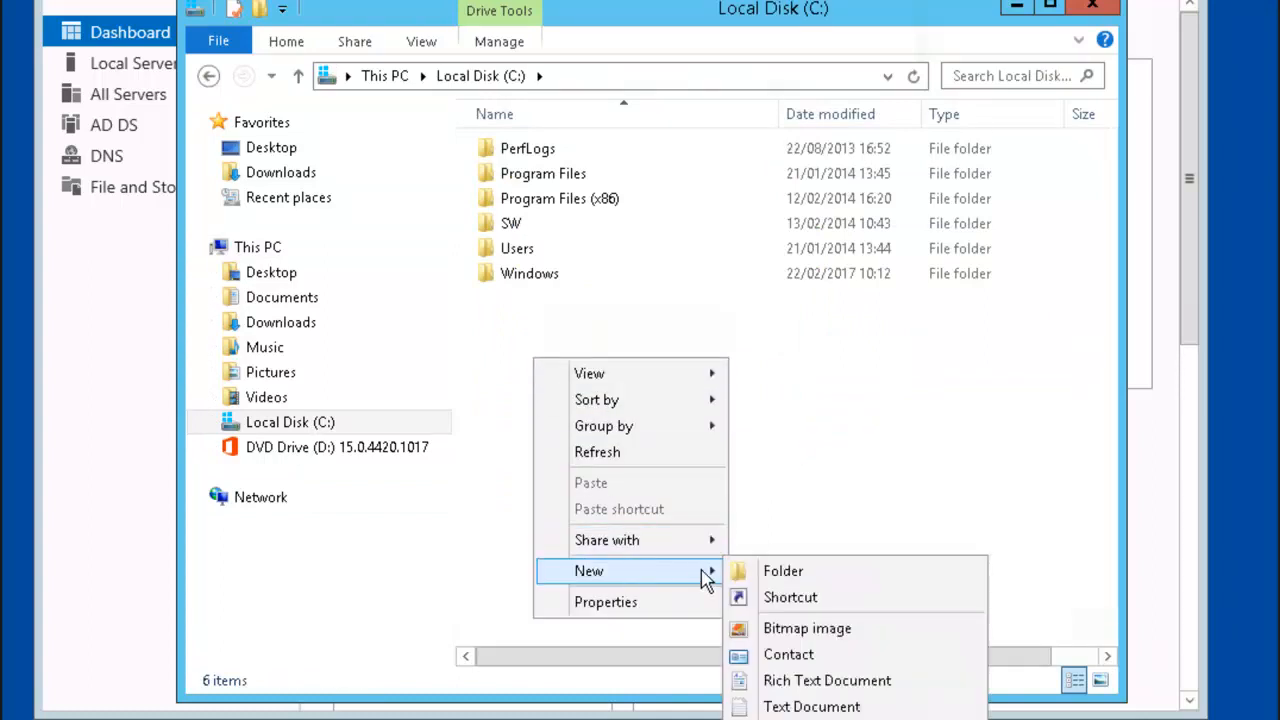
left_click(767, 568)
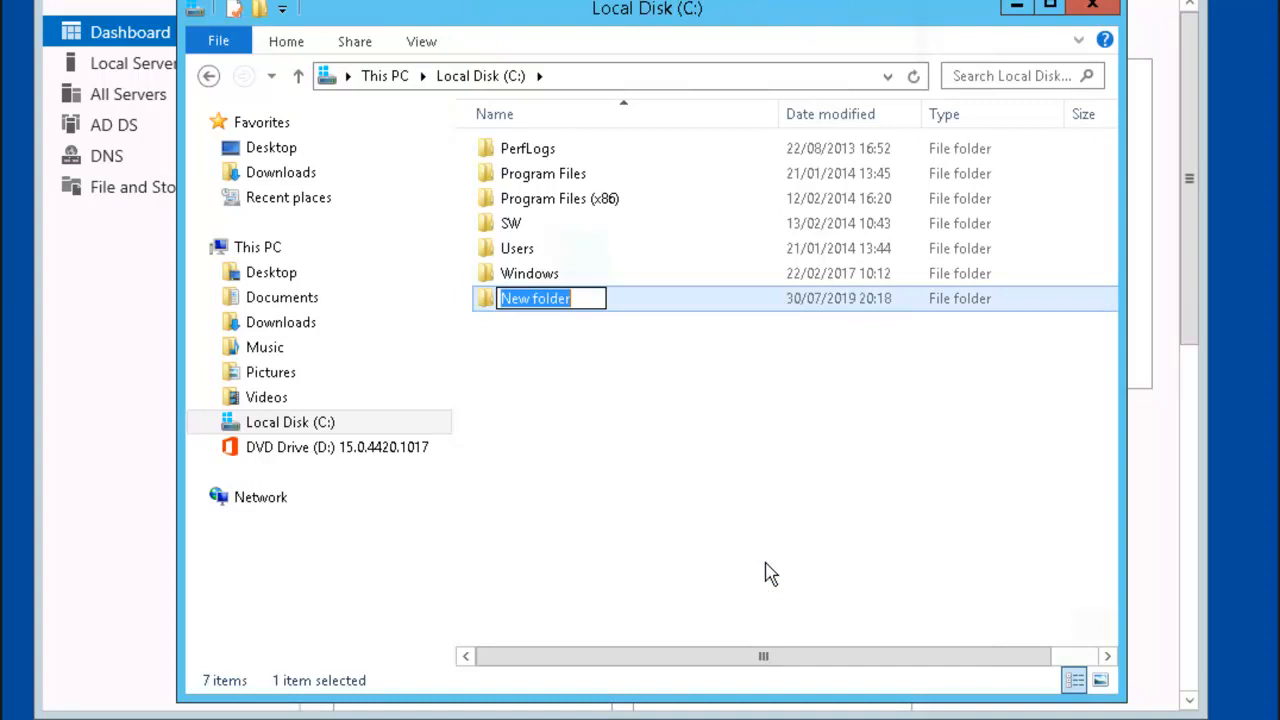
type("E")
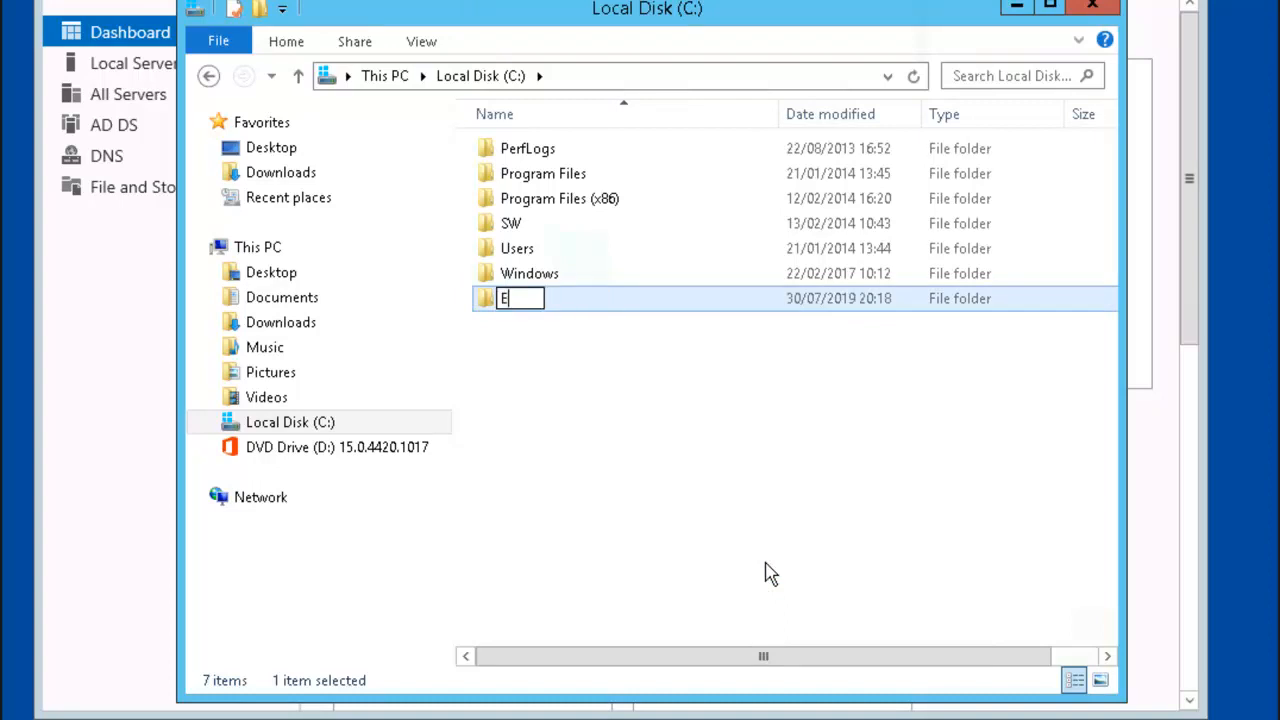
type("ngineering")
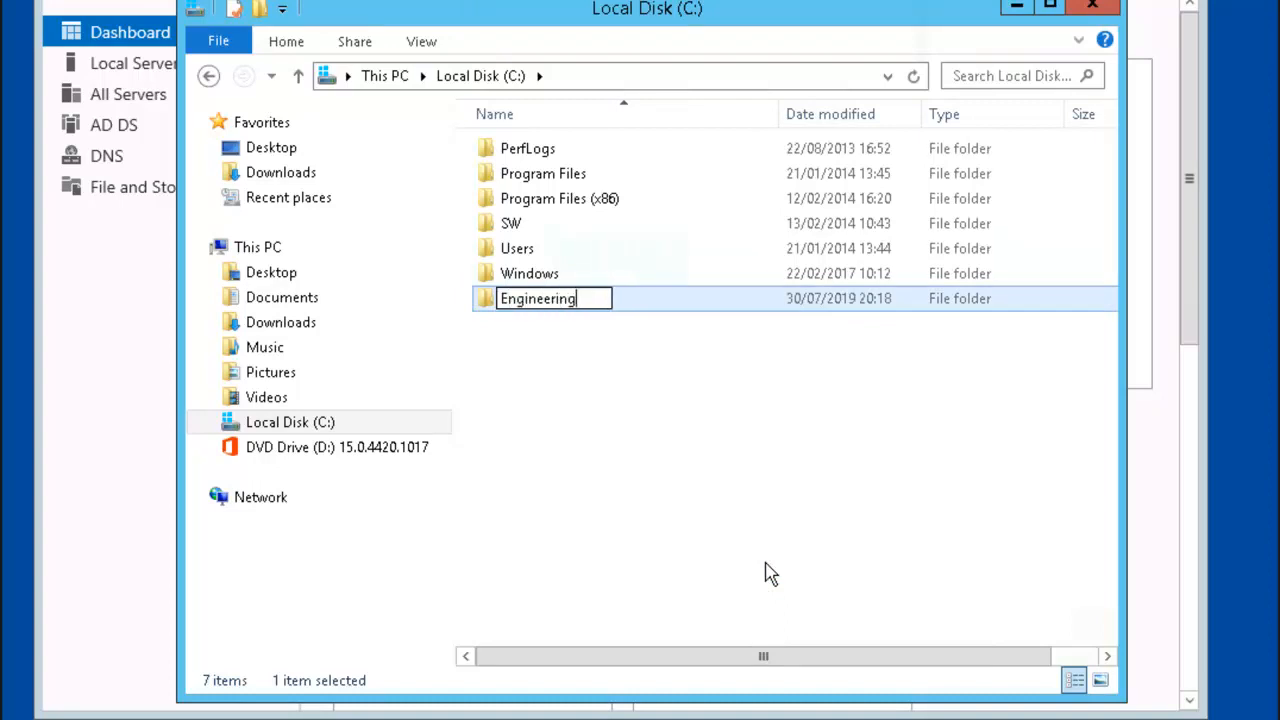
key("Return")
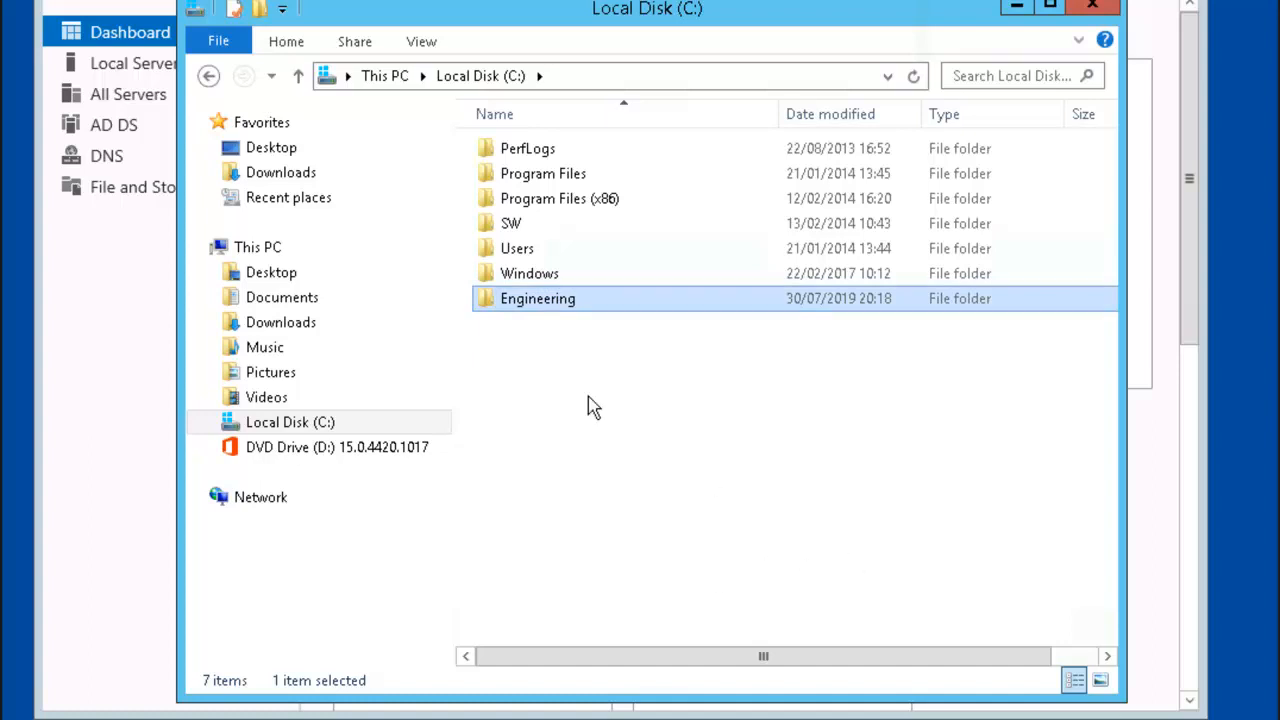
Step: Share the Engineering folder as \\PLABDC01\Engineering with Full Control allowed for Everyone
right_click(524, 310)
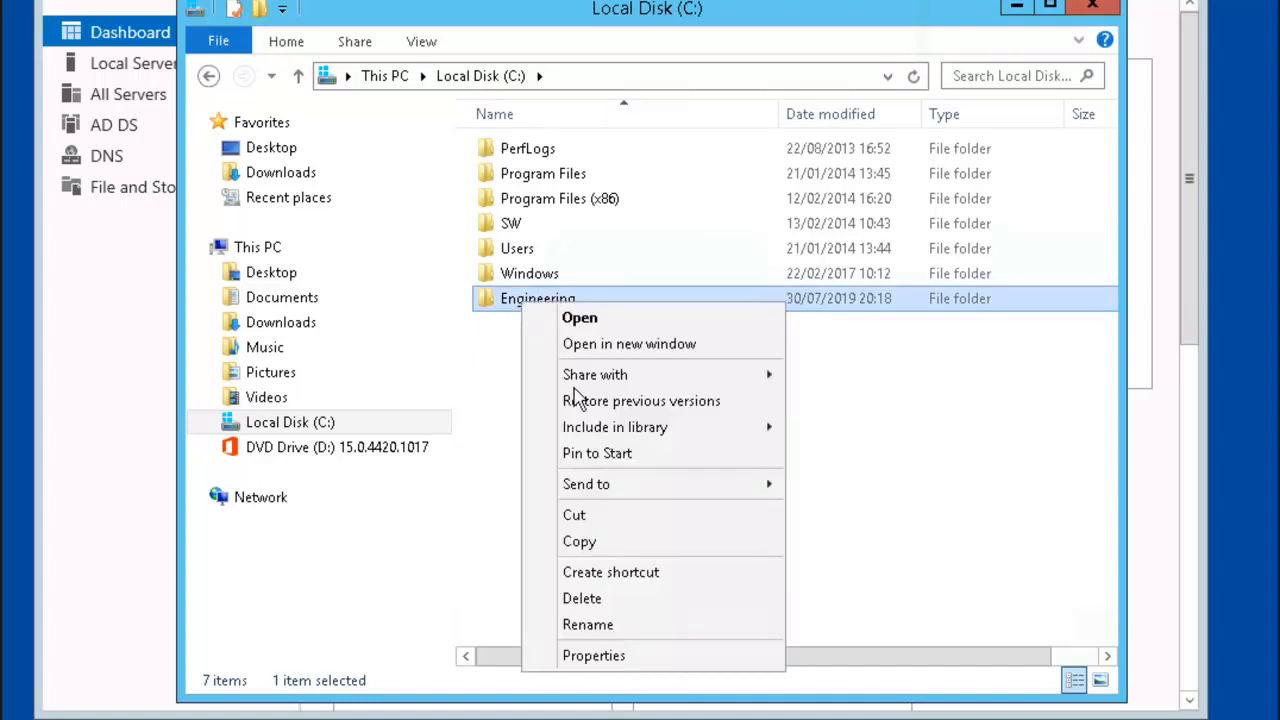
left_click(670, 656)
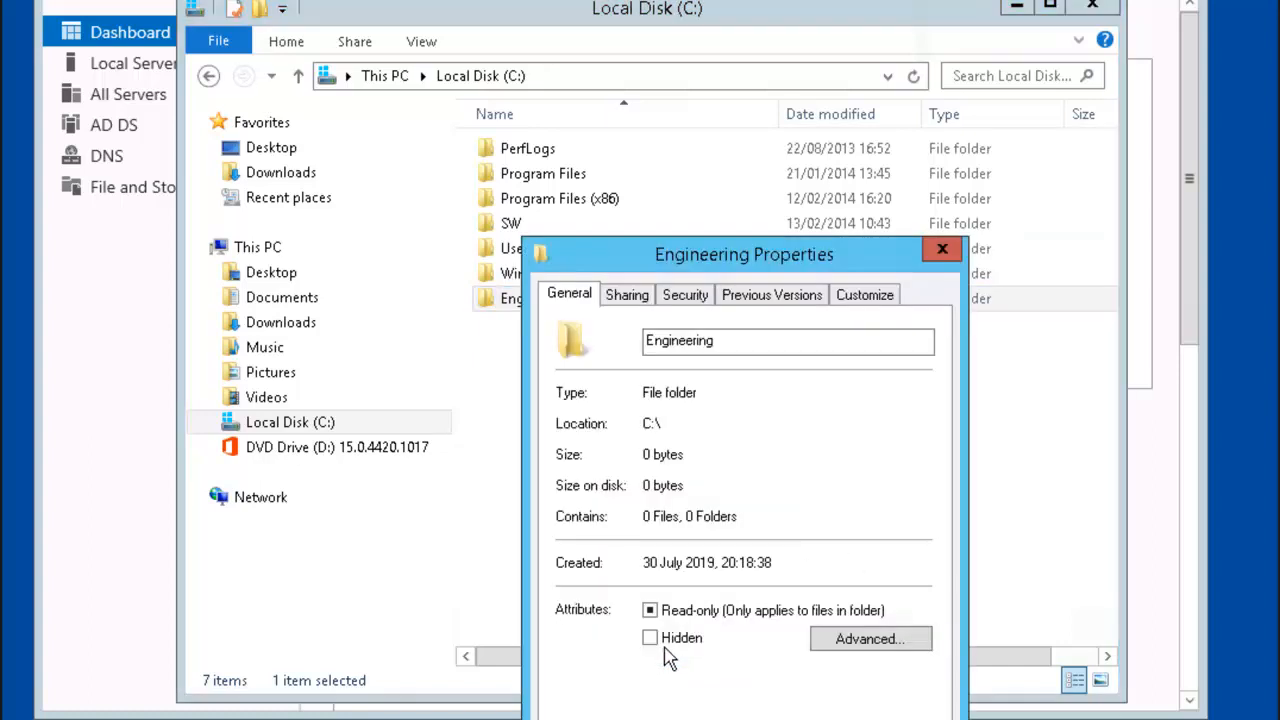
left_click(624, 299)
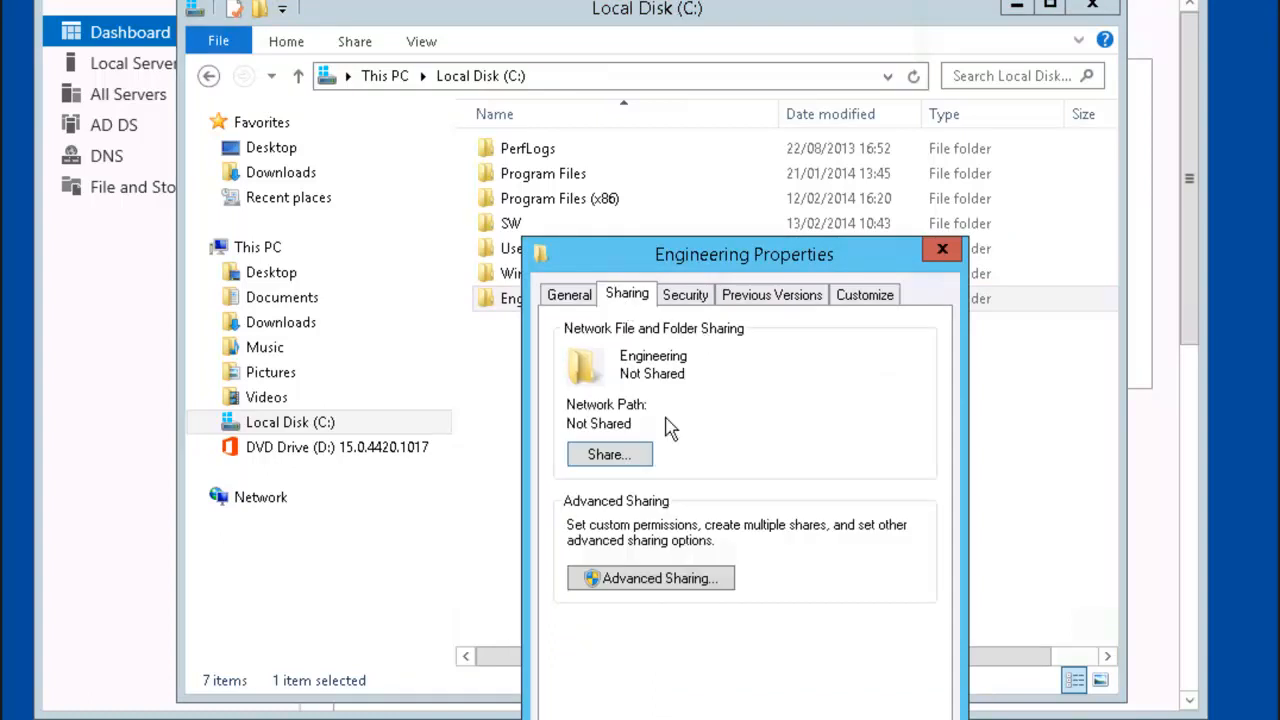
left_click(660, 578)
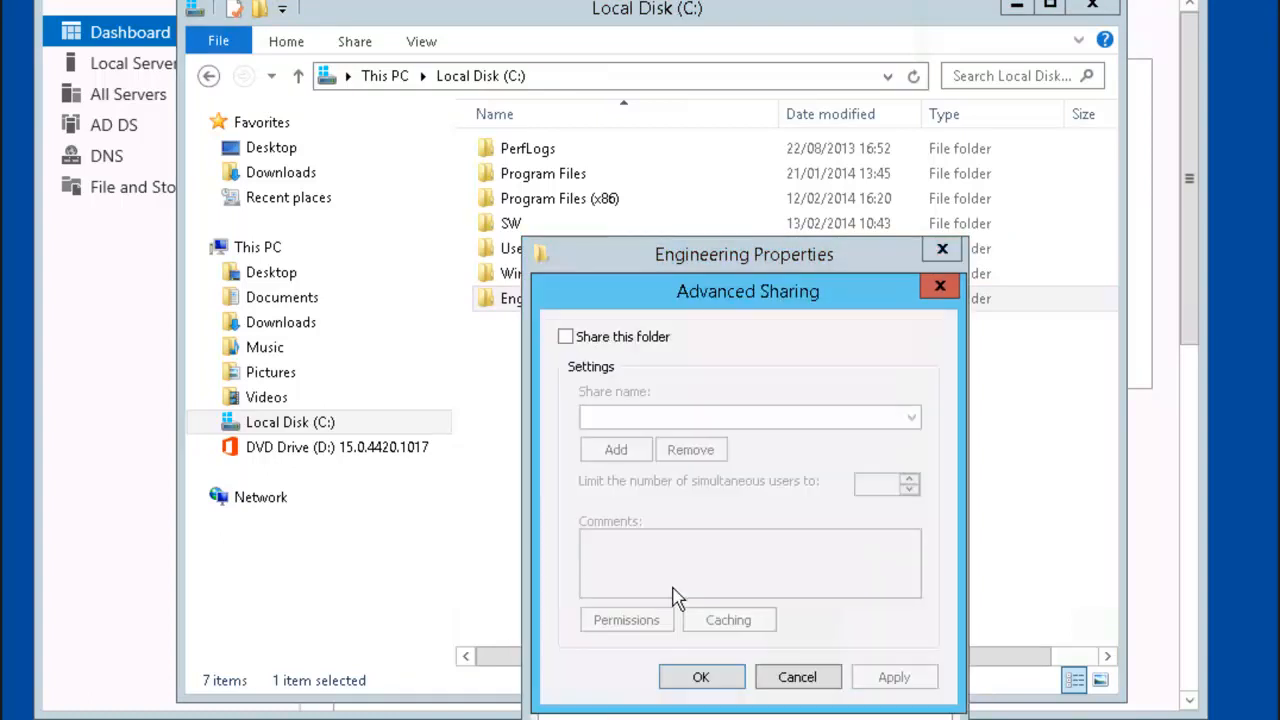
left_click(584, 339)
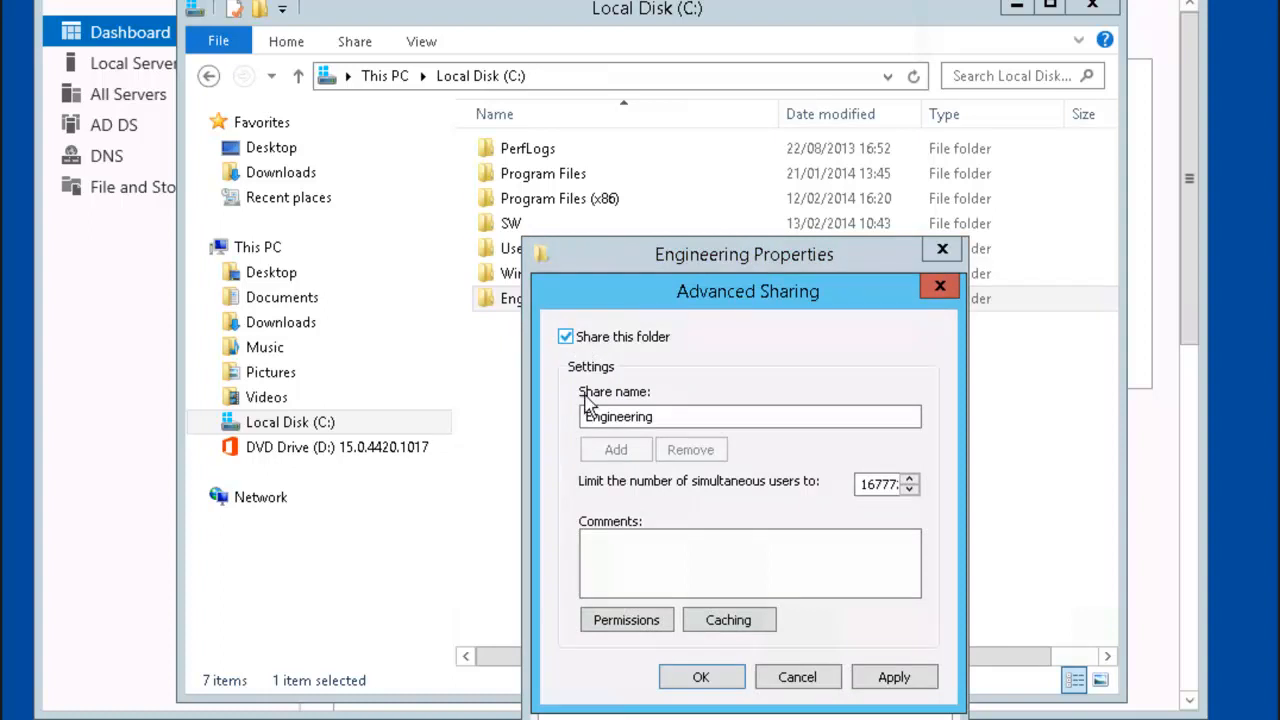
left_click(643, 626)
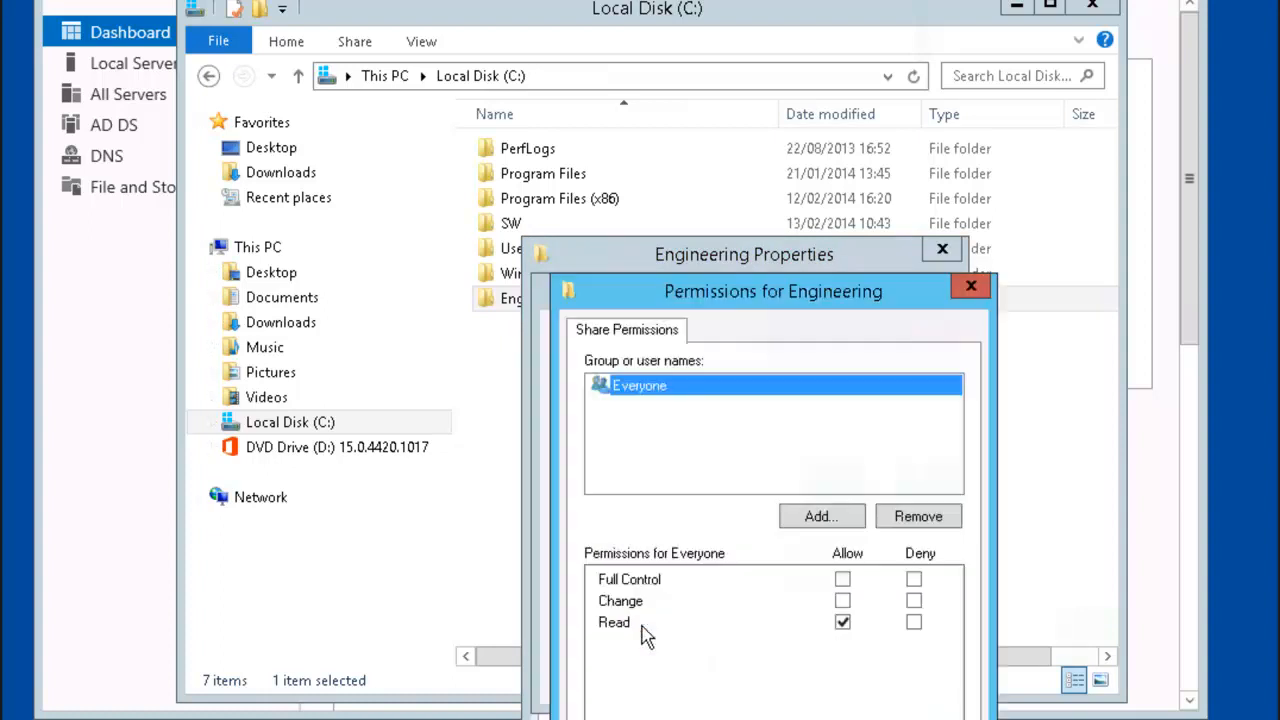
left_click(842, 580)
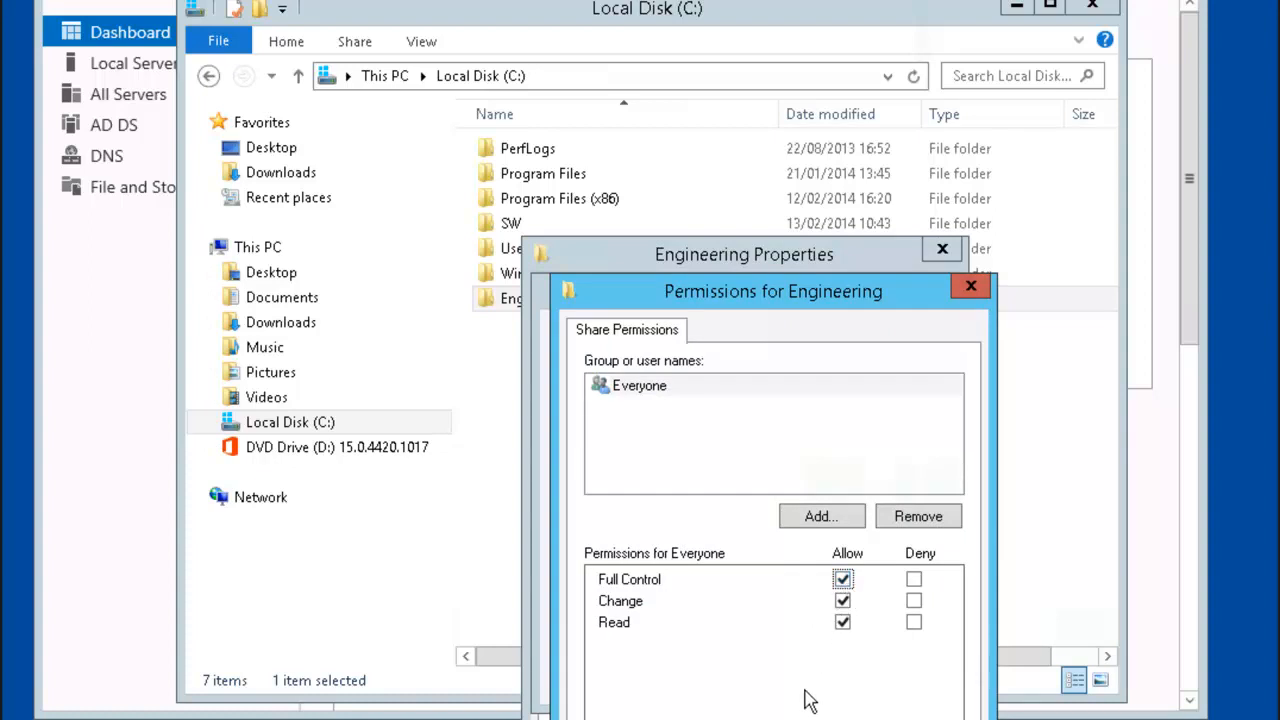
key("Return")
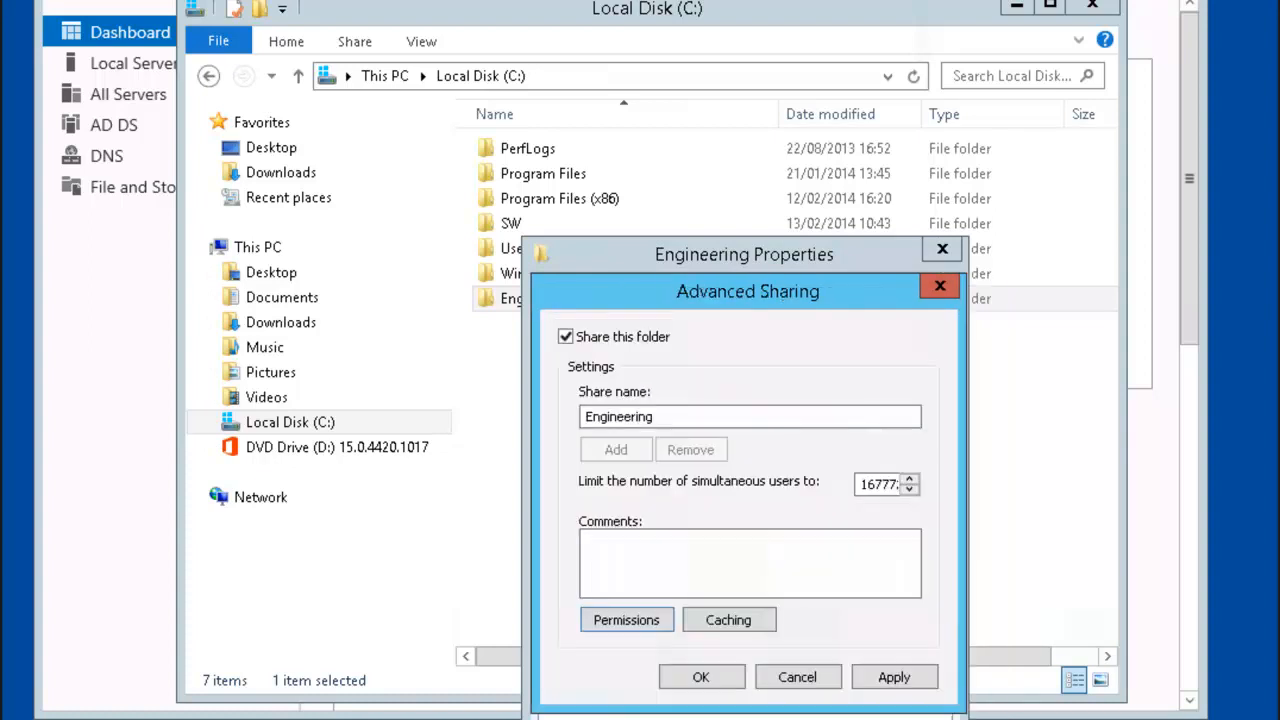
left_click(723, 686)
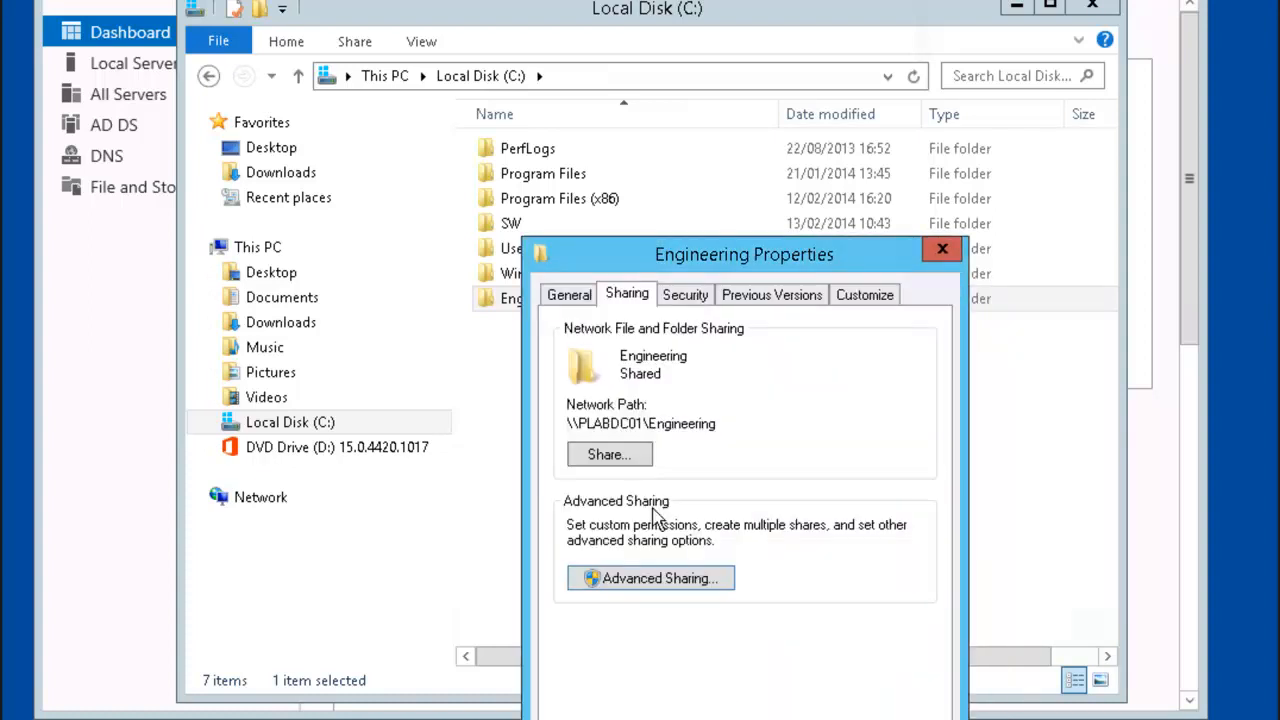
Step: Disable inheritance on Engineering, converting inherited permissions into explicit entries
left_click(695, 298)
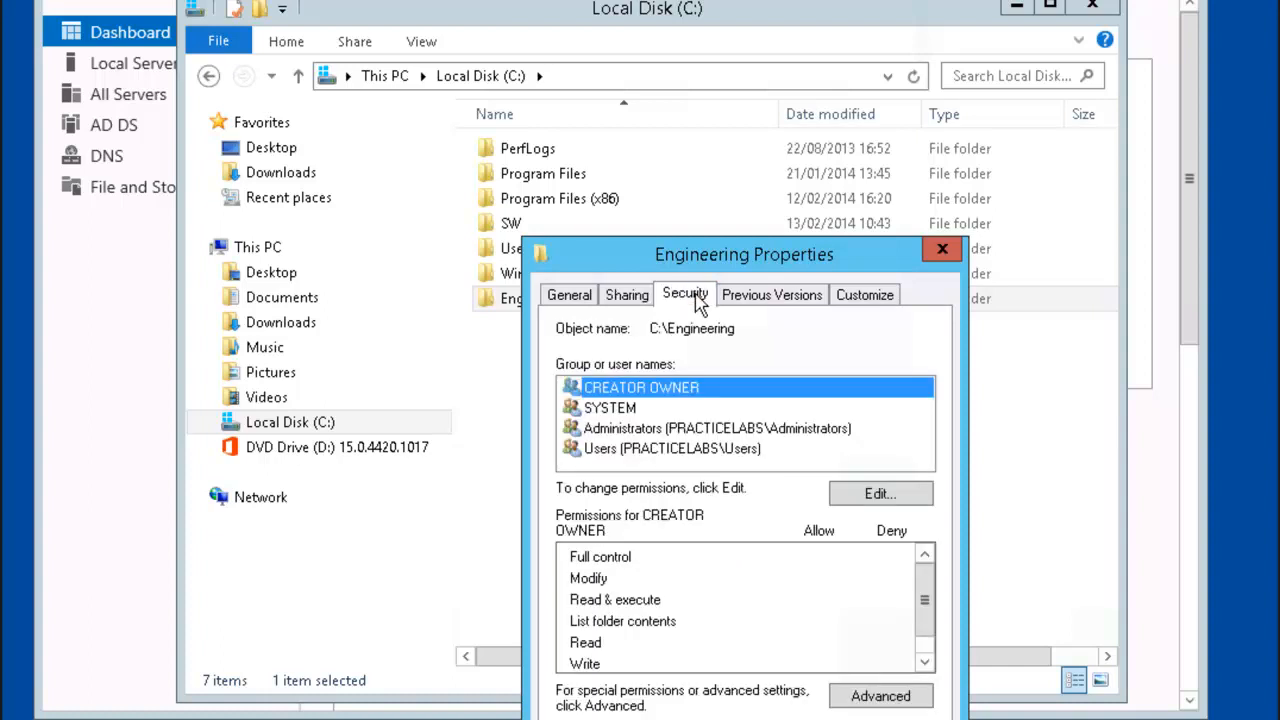
left_click(905, 702)
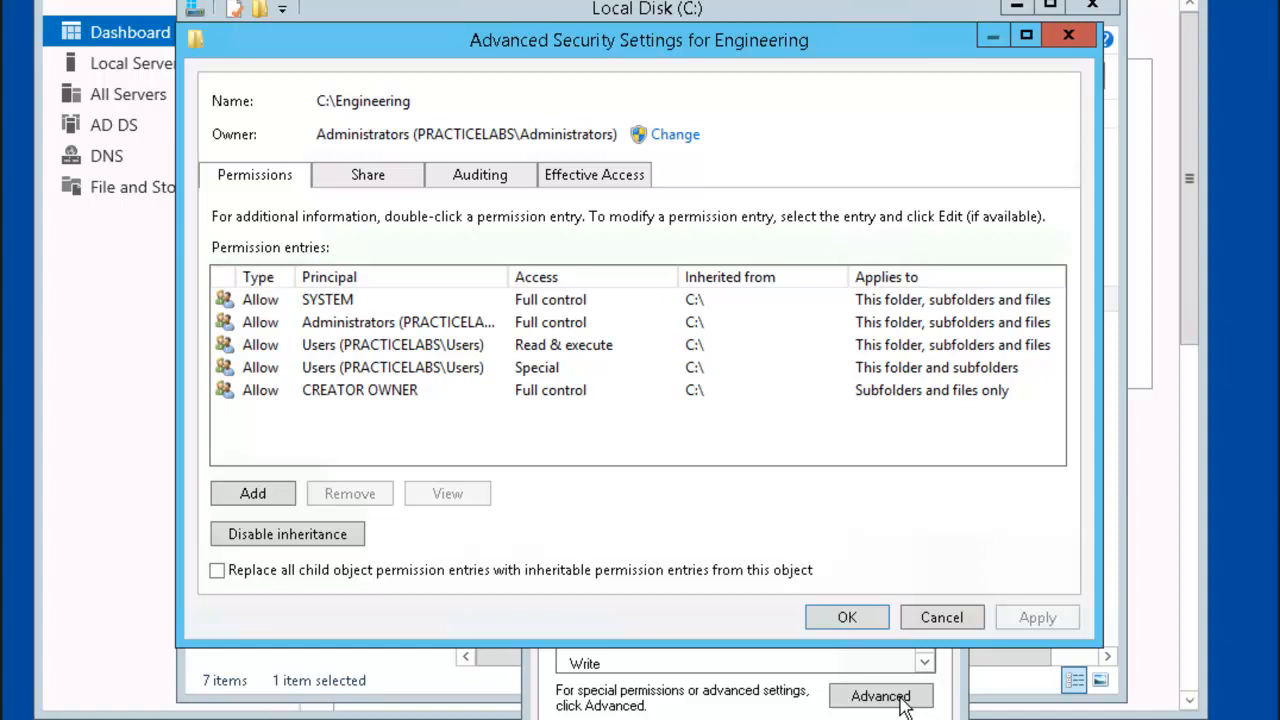
left_click(327, 540)
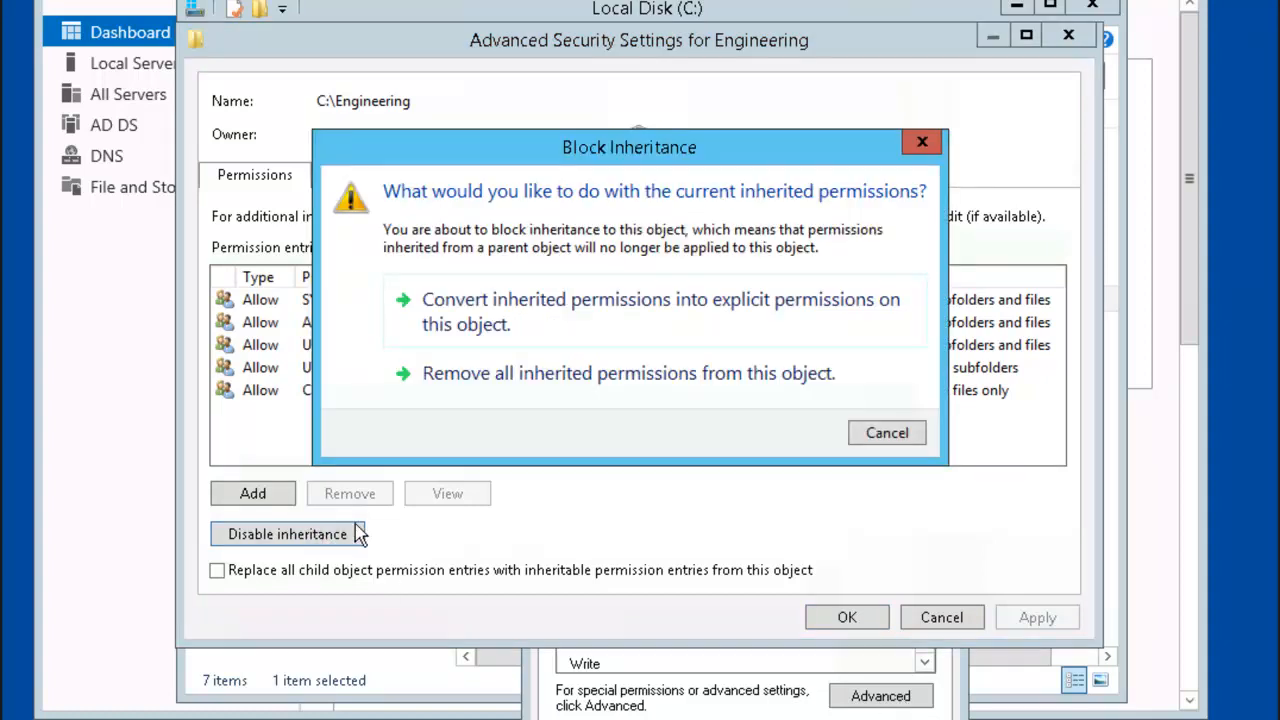
left_click(596, 334)
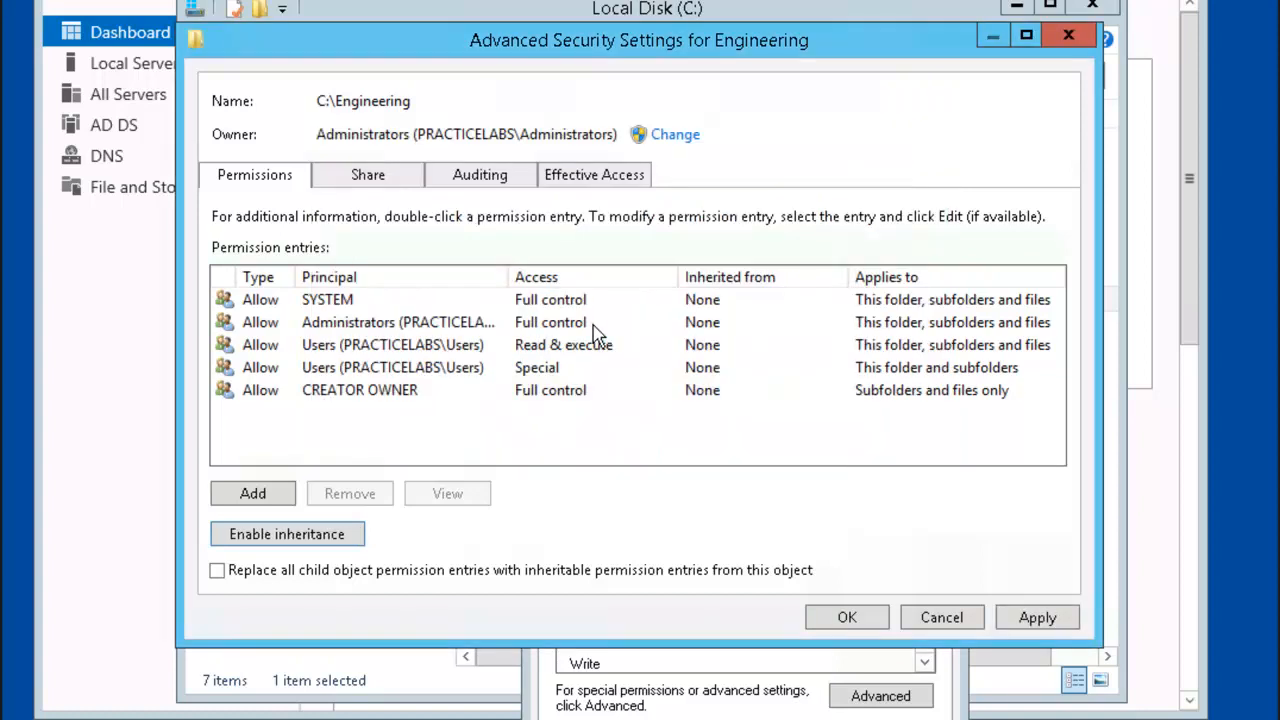
Step: Remove both PRACTICELABS\Users entries from Engineering's permissions and start a new entry
left_click(436, 358)
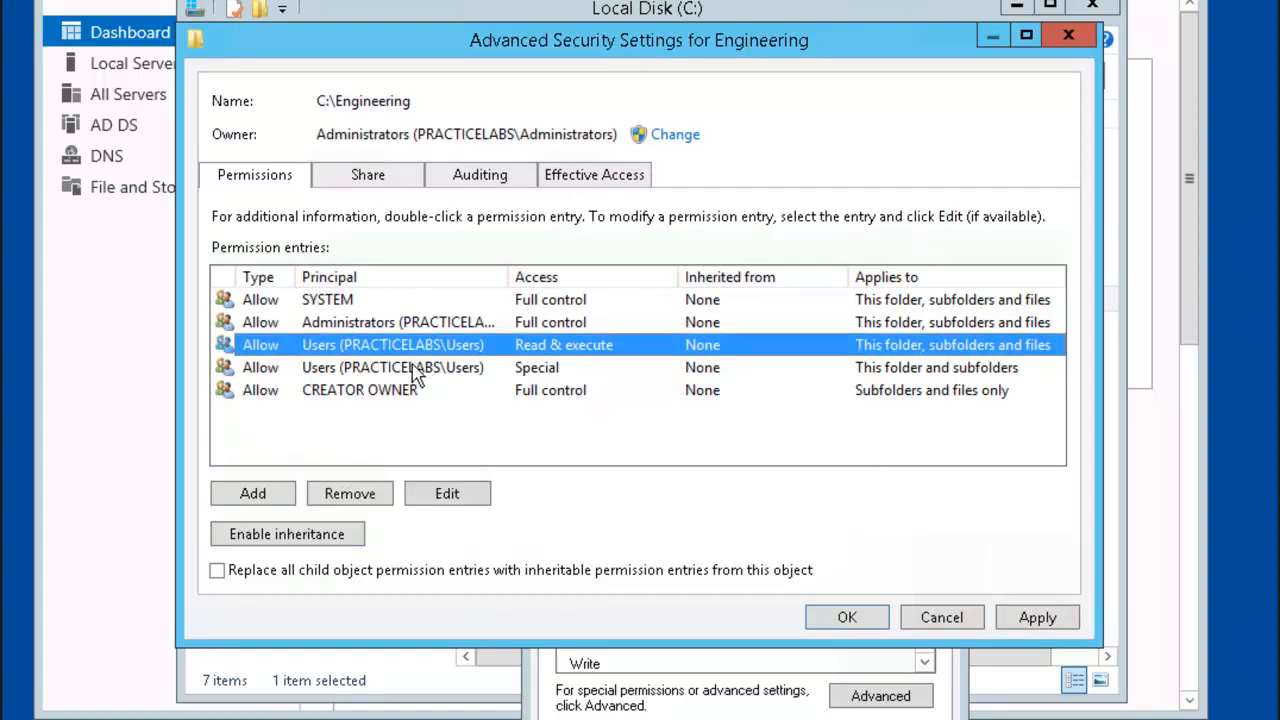
left_click(414, 369)
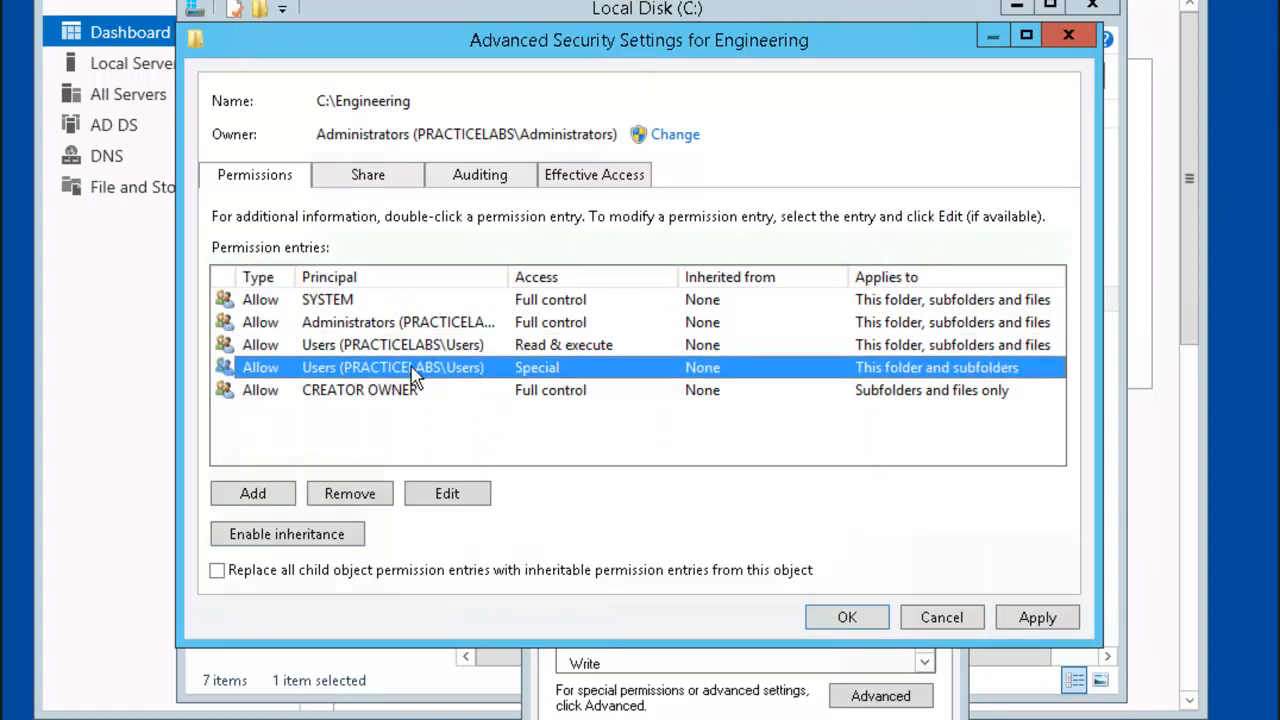
left_click(349, 494)
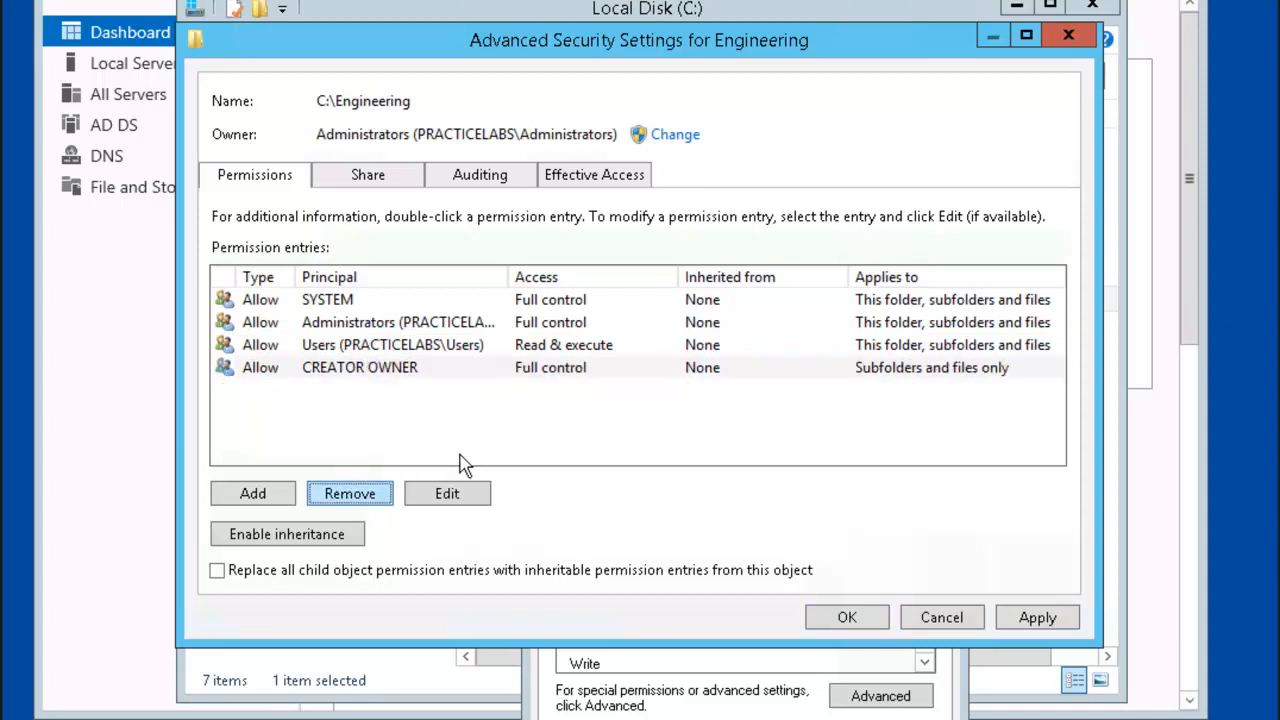
left_click(410, 350)
left_click(372, 496)
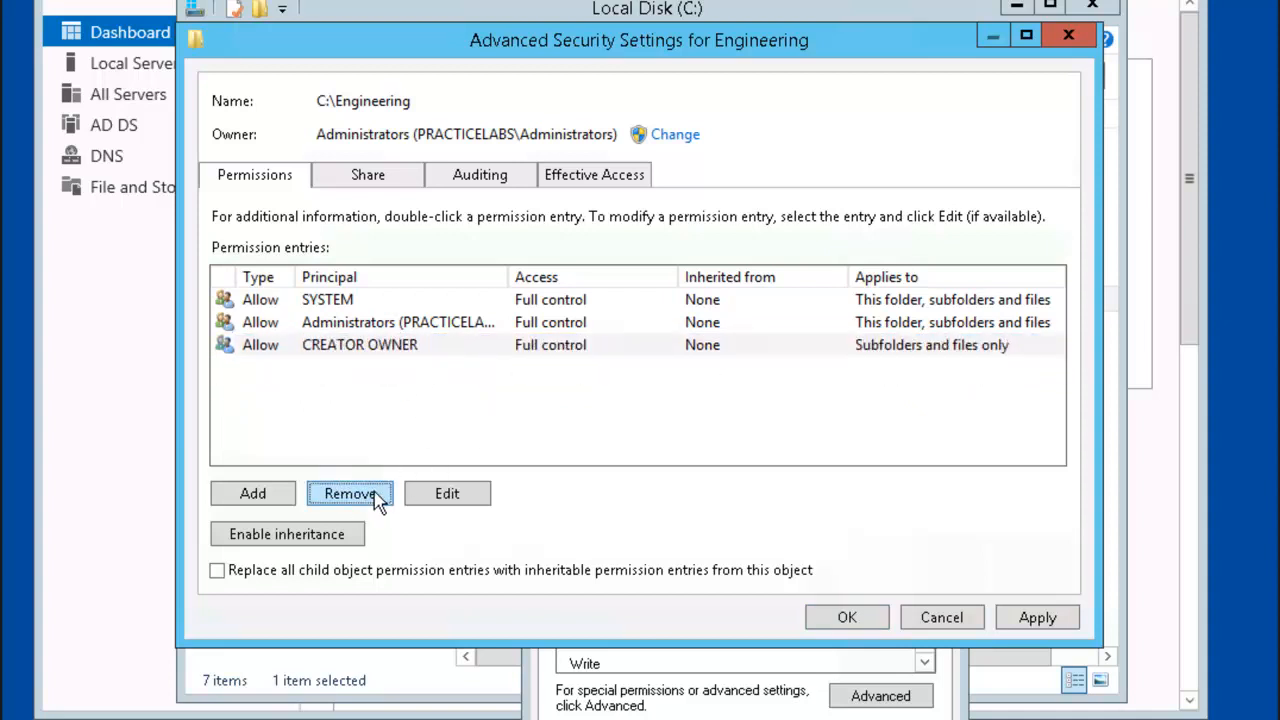
left_click(253, 492)
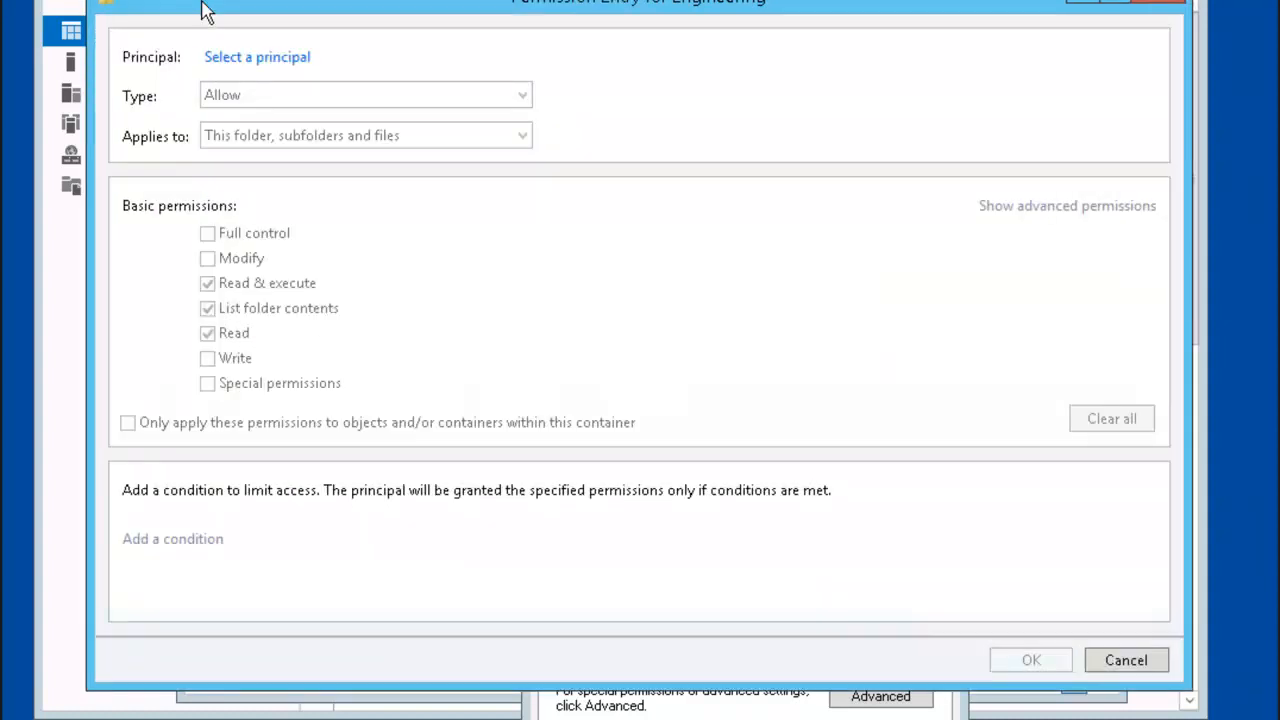
Step: Grant GEngineering Full control on the Engineering folder and close all permission dialogs
left_click(257, 60)
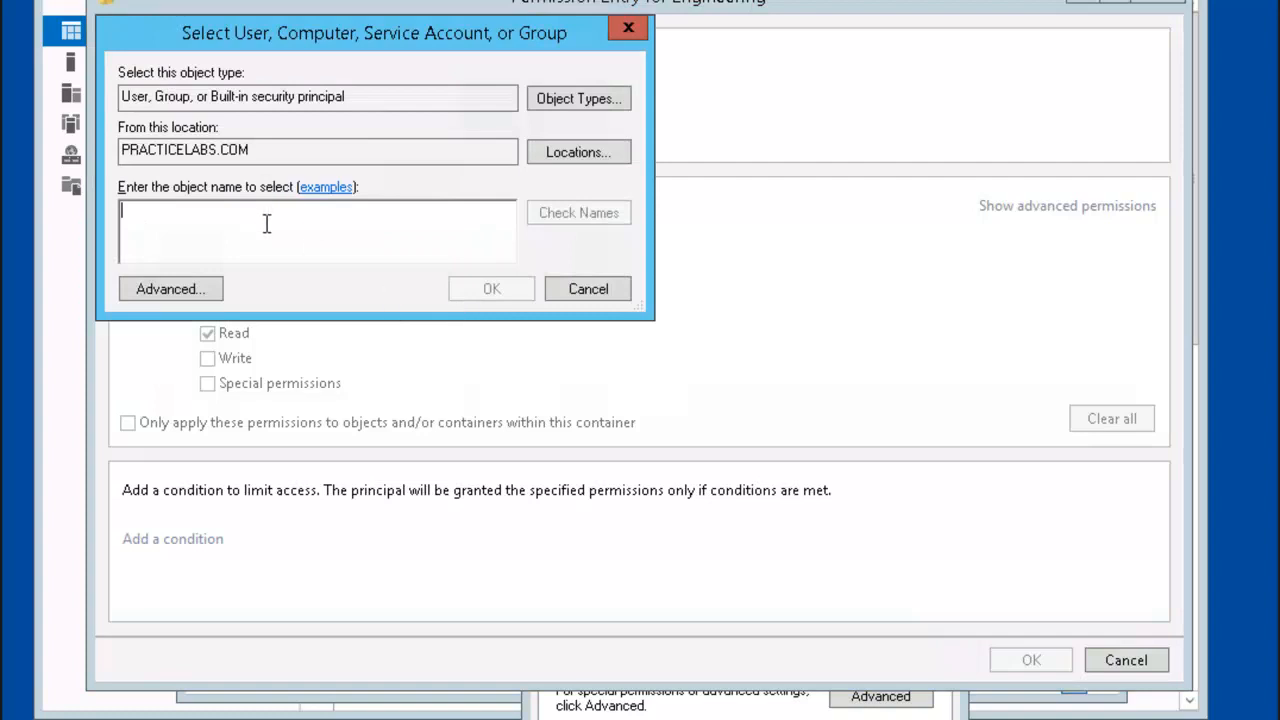
type("gengineering")
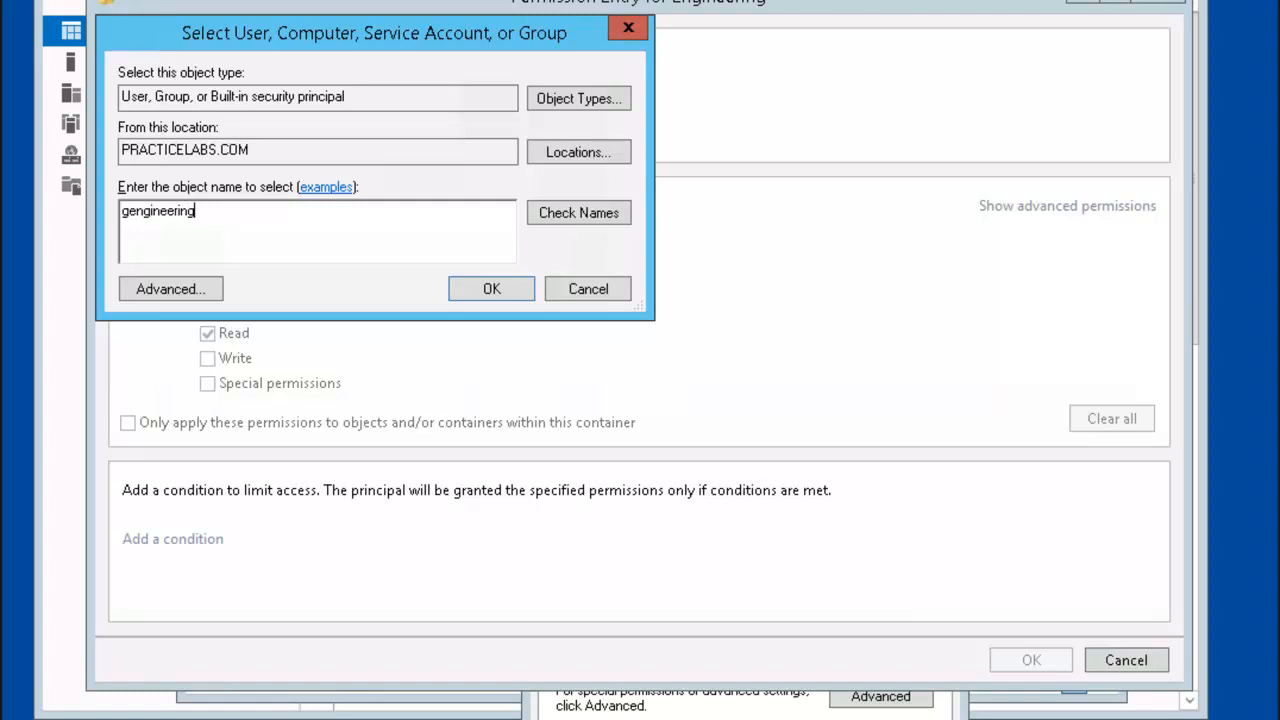
key("Return")
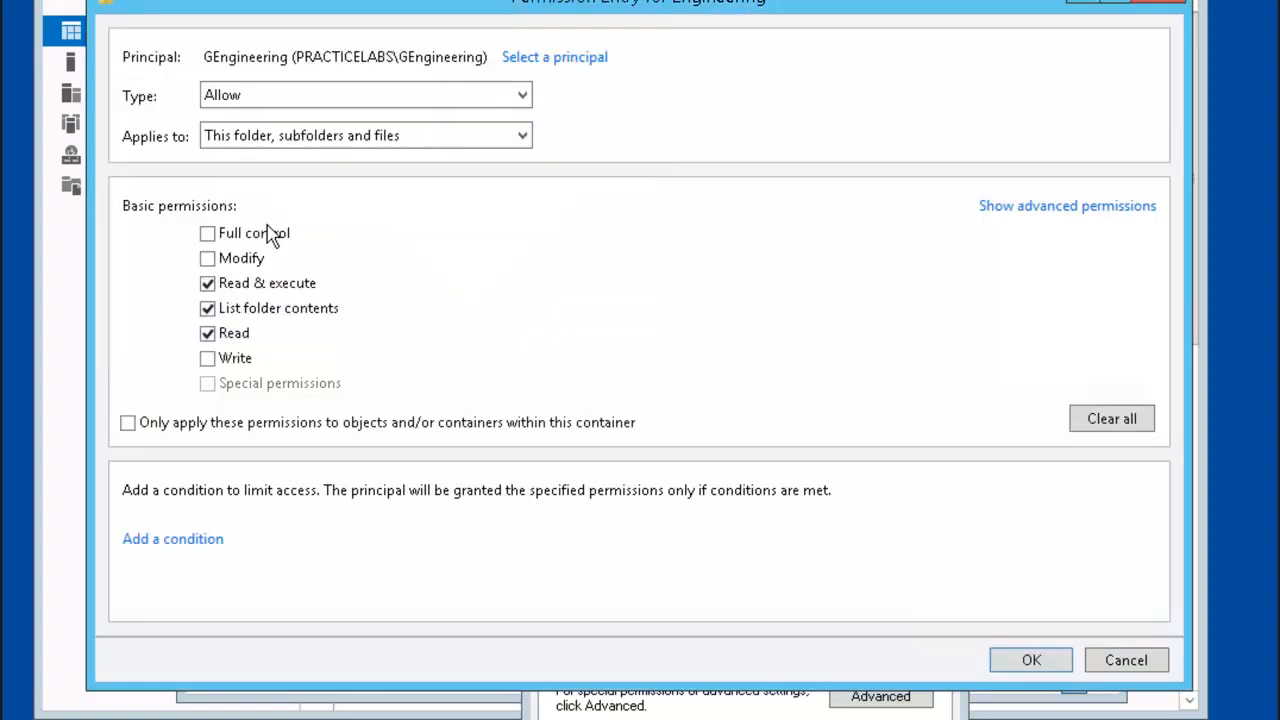
left_click(208, 234)
left_click(1025, 662)
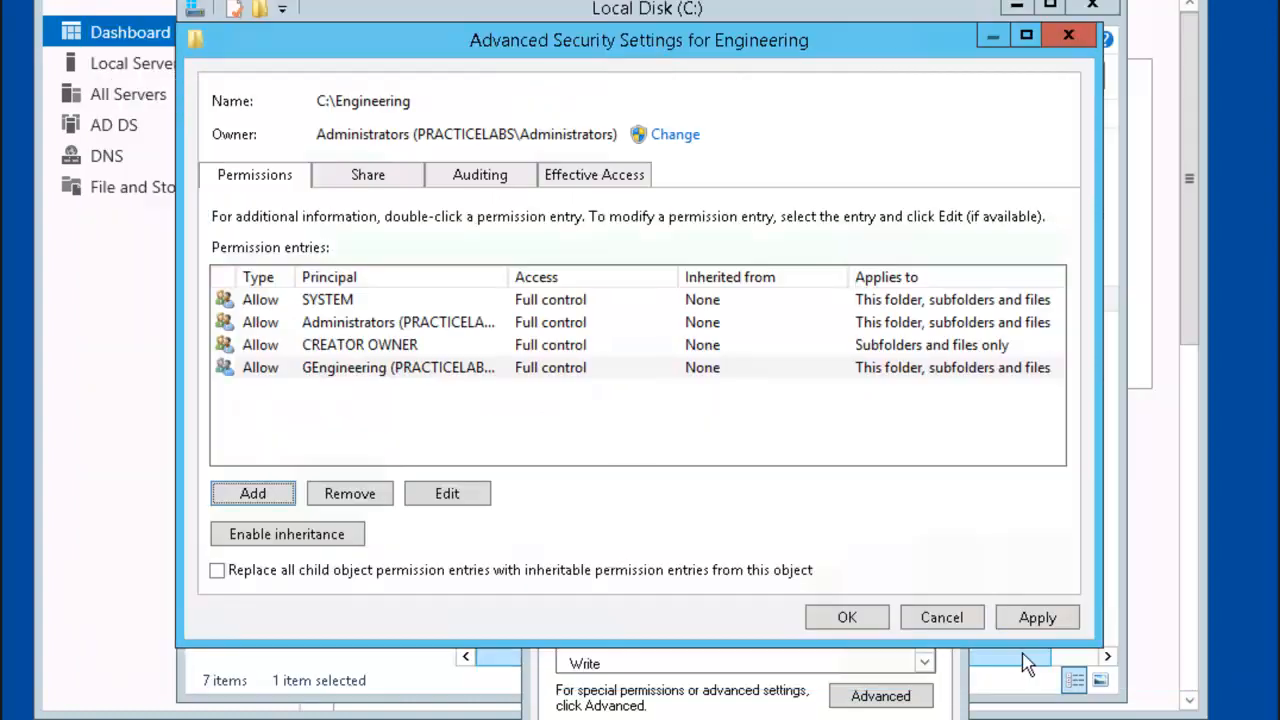
left_click(850, 616)
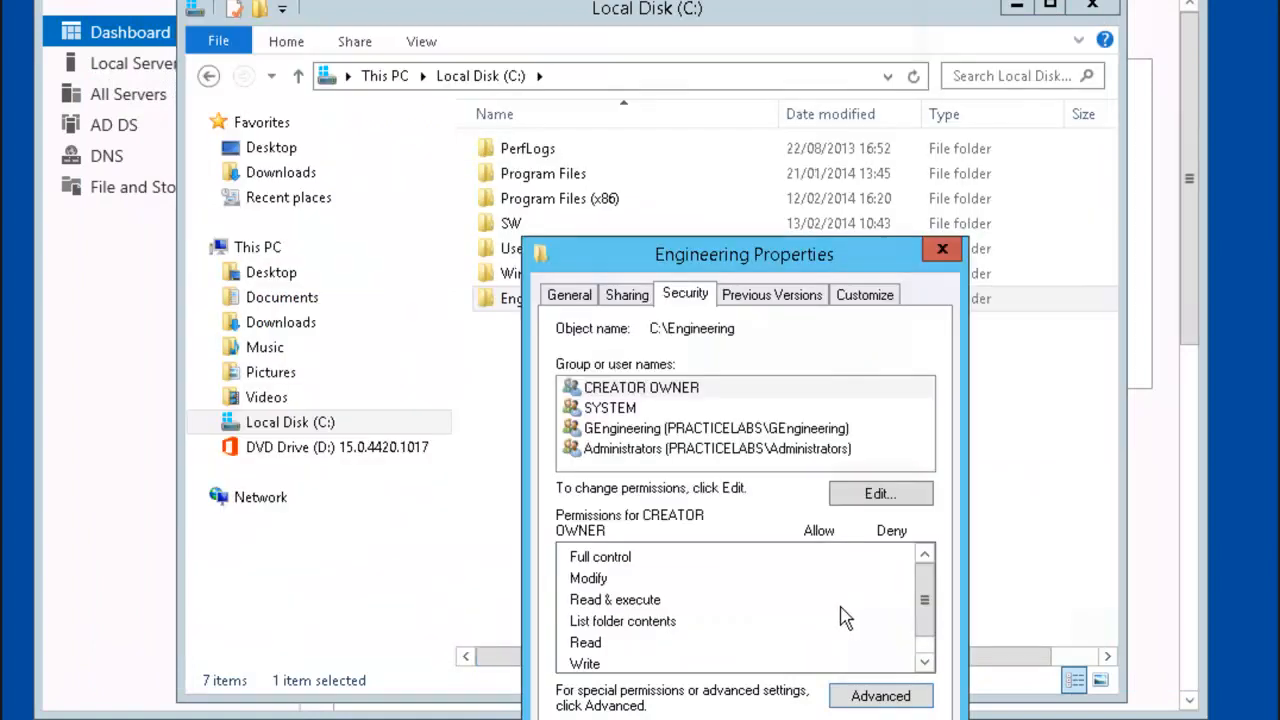
left_click(678, 719)
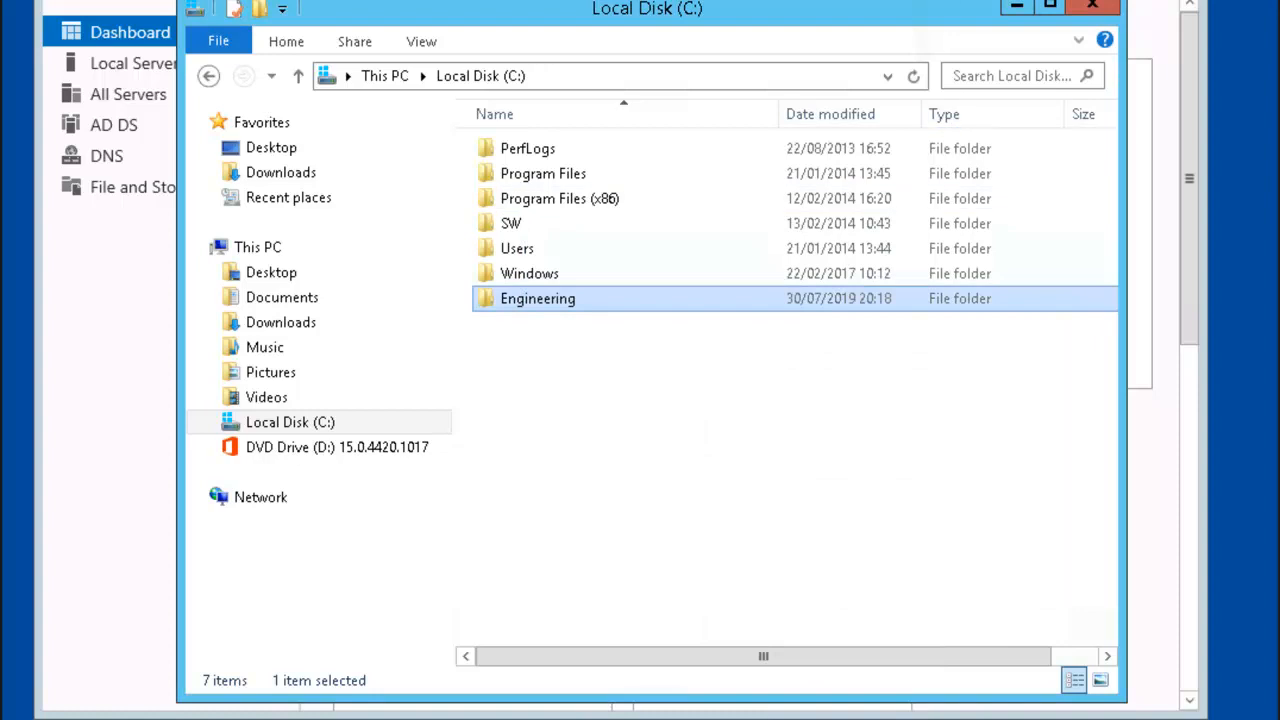
Step: Open Group Policy Management and create a Folder Redirection GPO linked to the Engineering OU
left_click(1017, 4)
left_click(1062, 0)
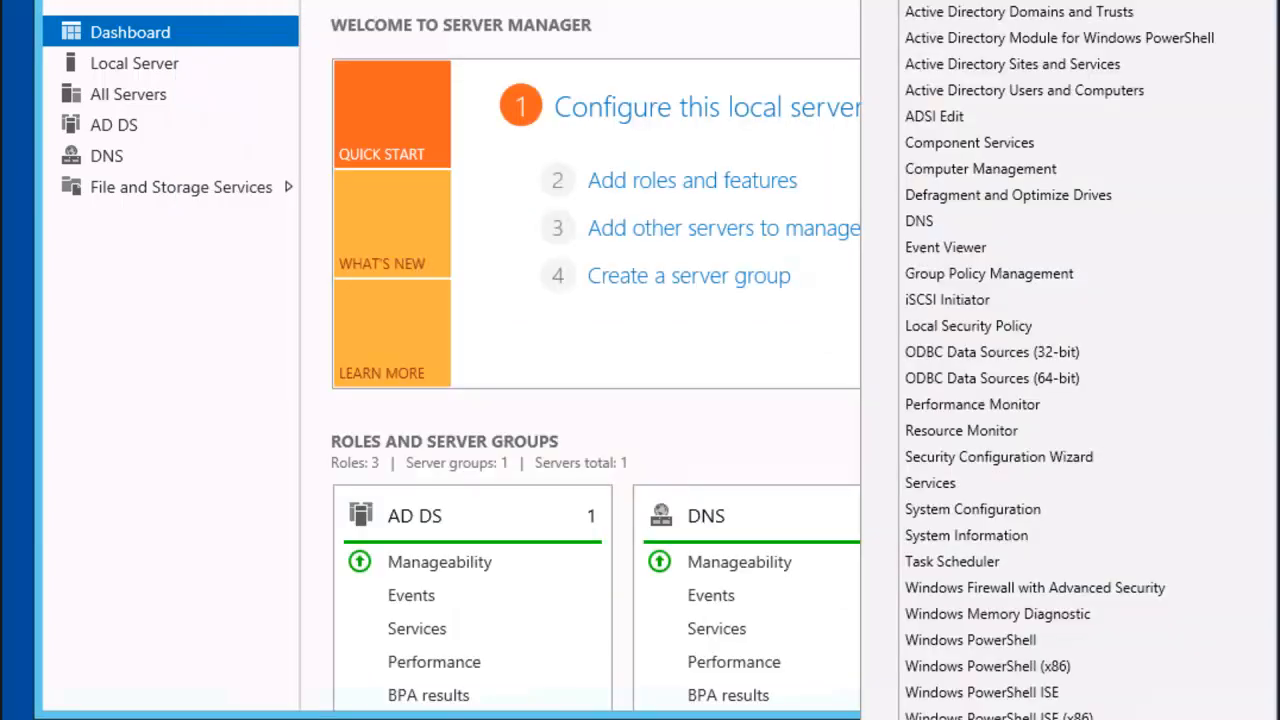
left_click(1068, 282)
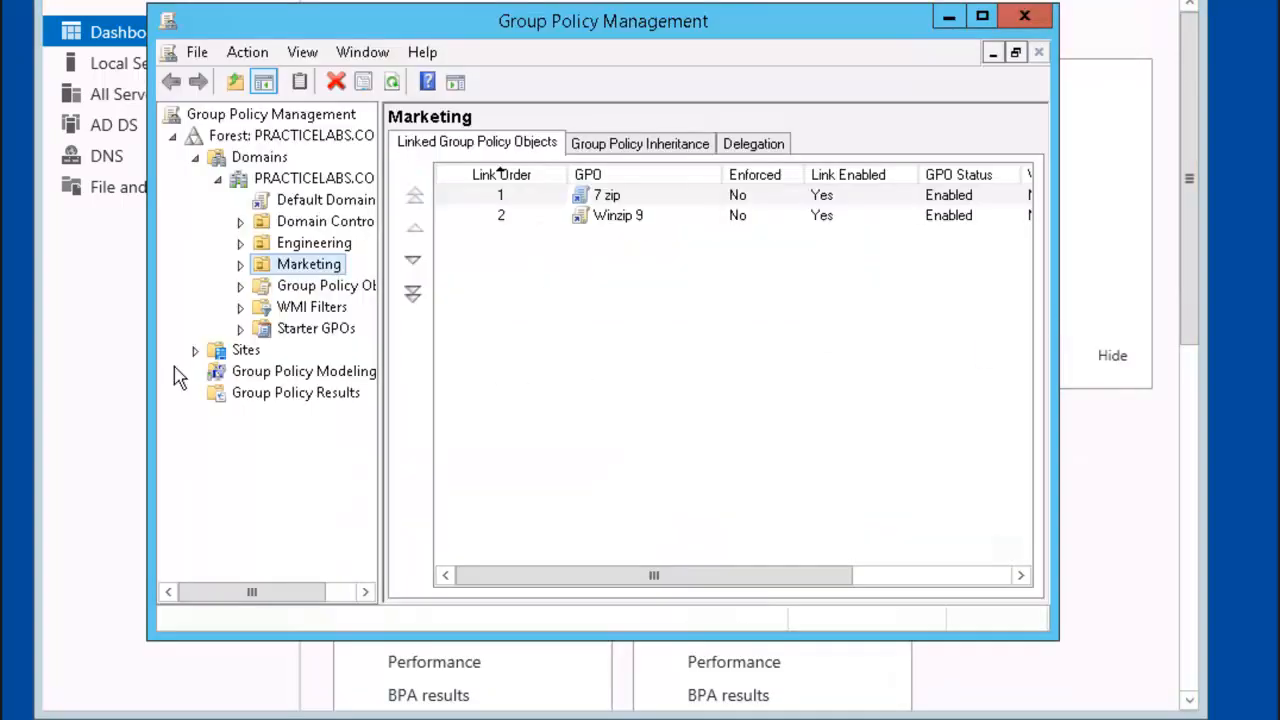
right_click(323, 247)
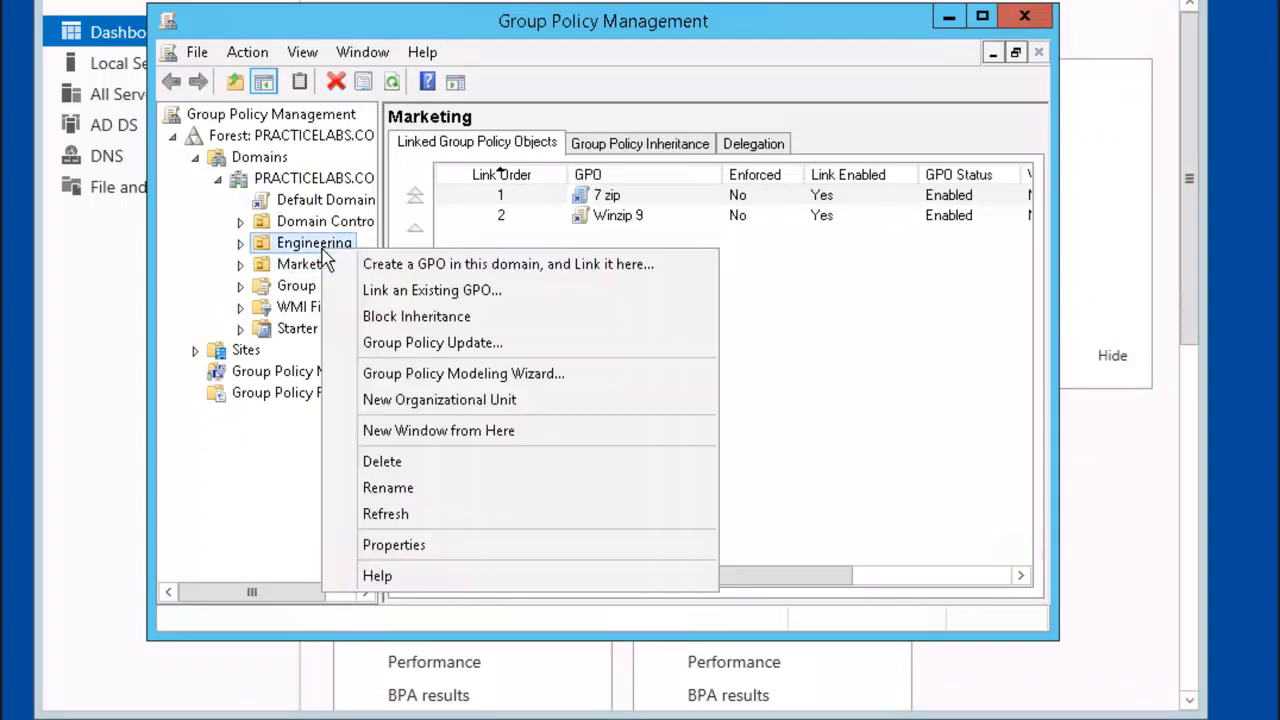
left_click(615, 270)
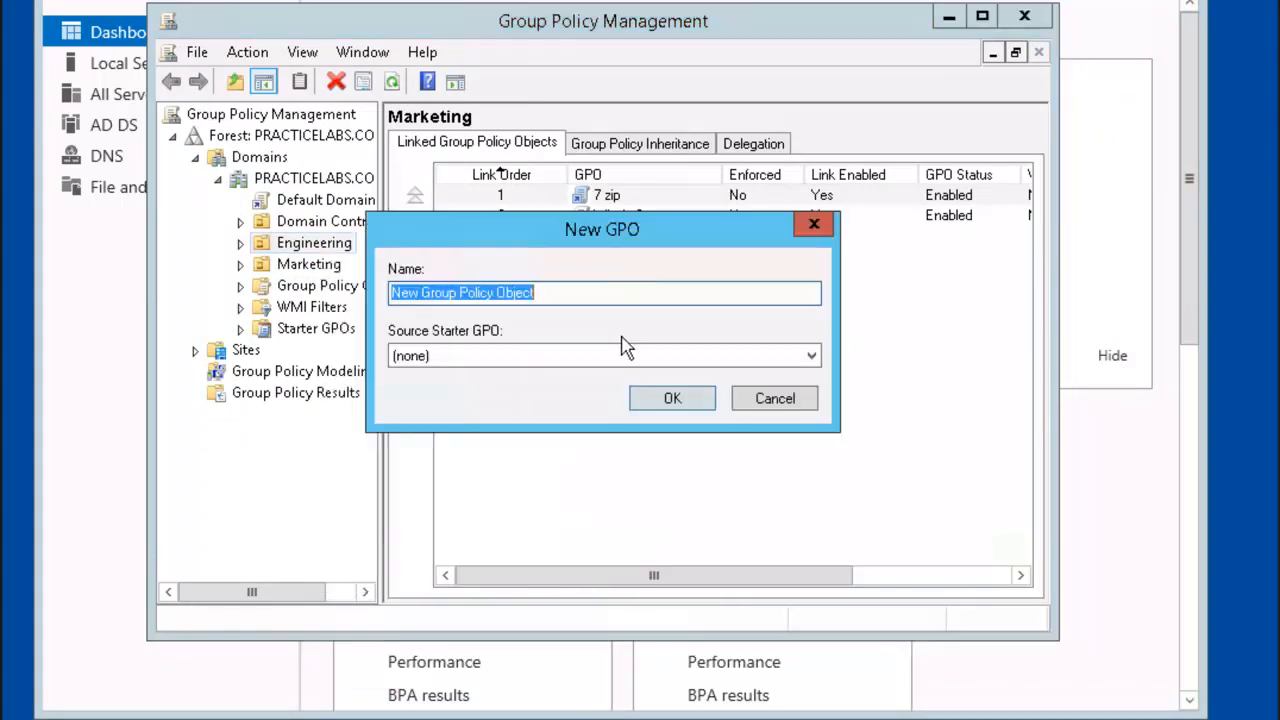
type("Folder Redirection")
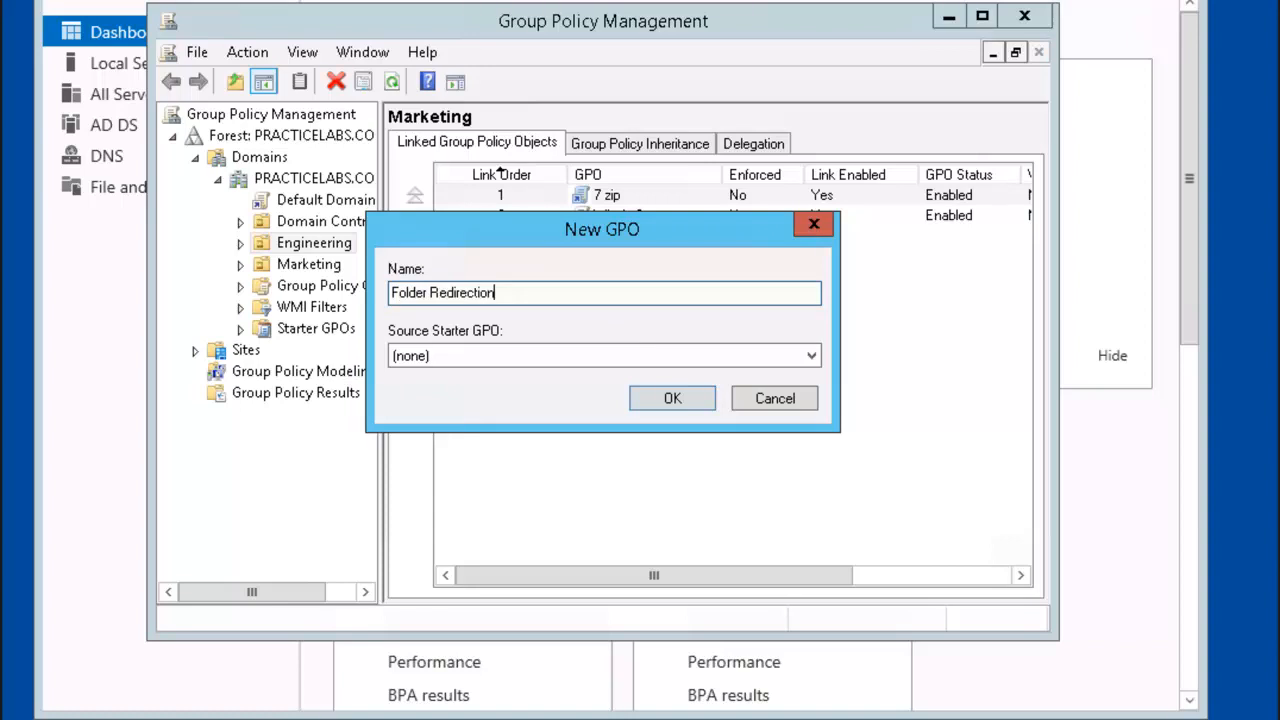
key("Return")
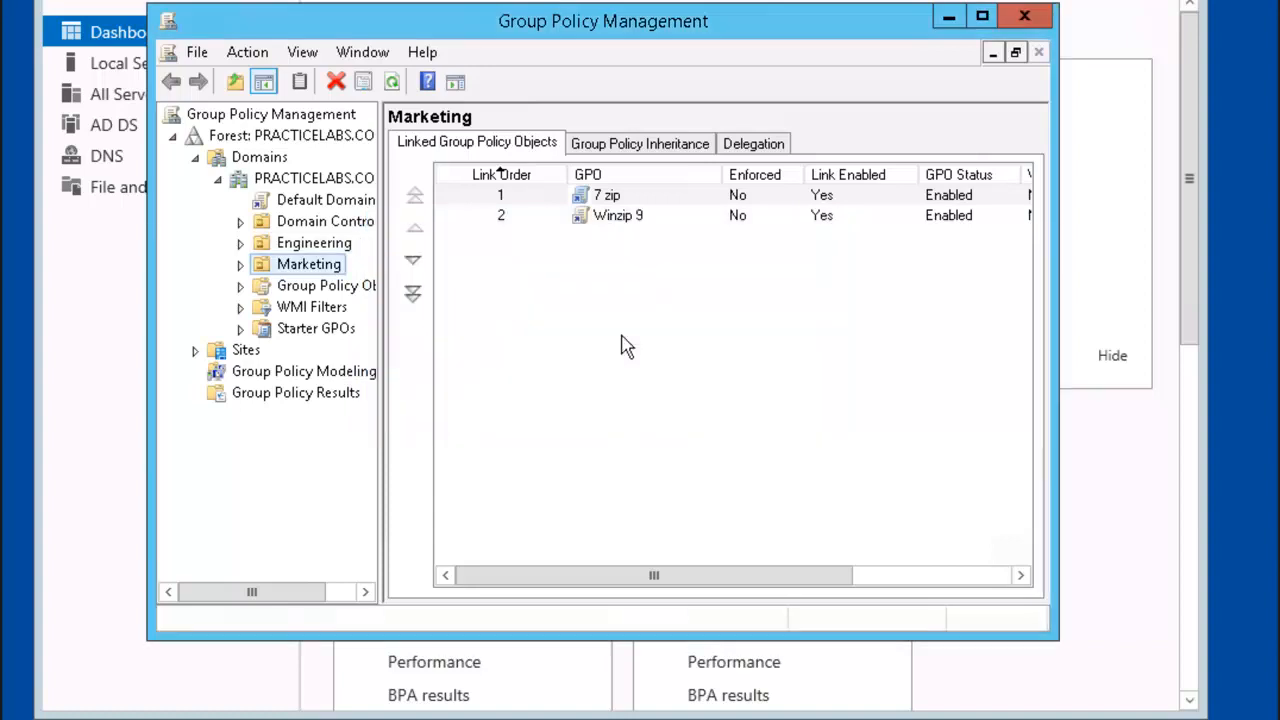
left_click(314, 246)
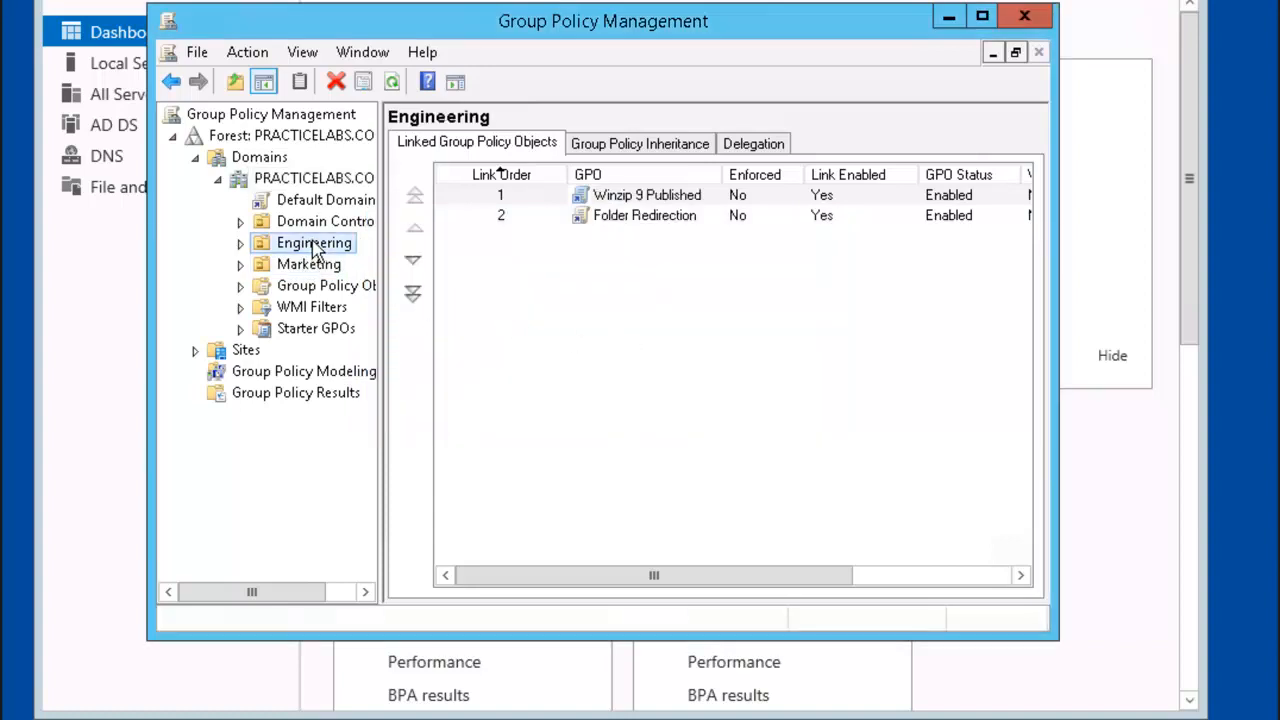
Step: Edit the Folder Redirection GPO and open the Documents redirection properties under User Configuration
right_click(633, 222)
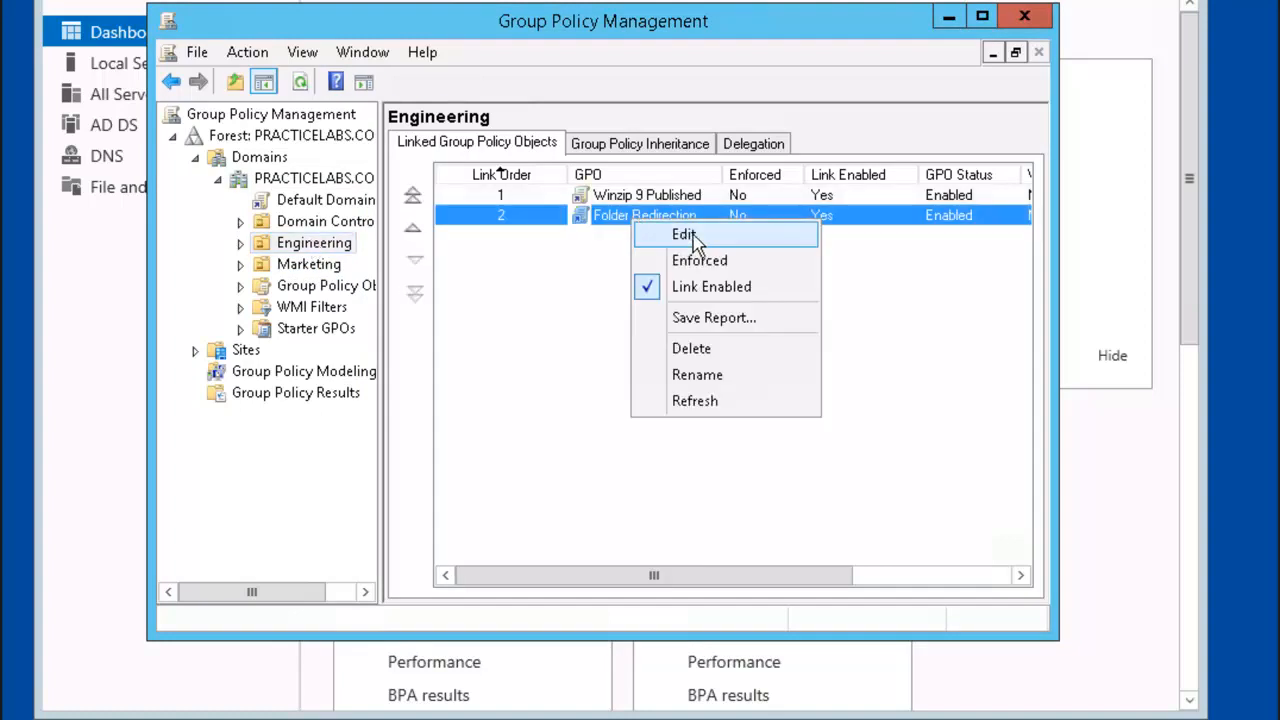
left_click(685, 235)
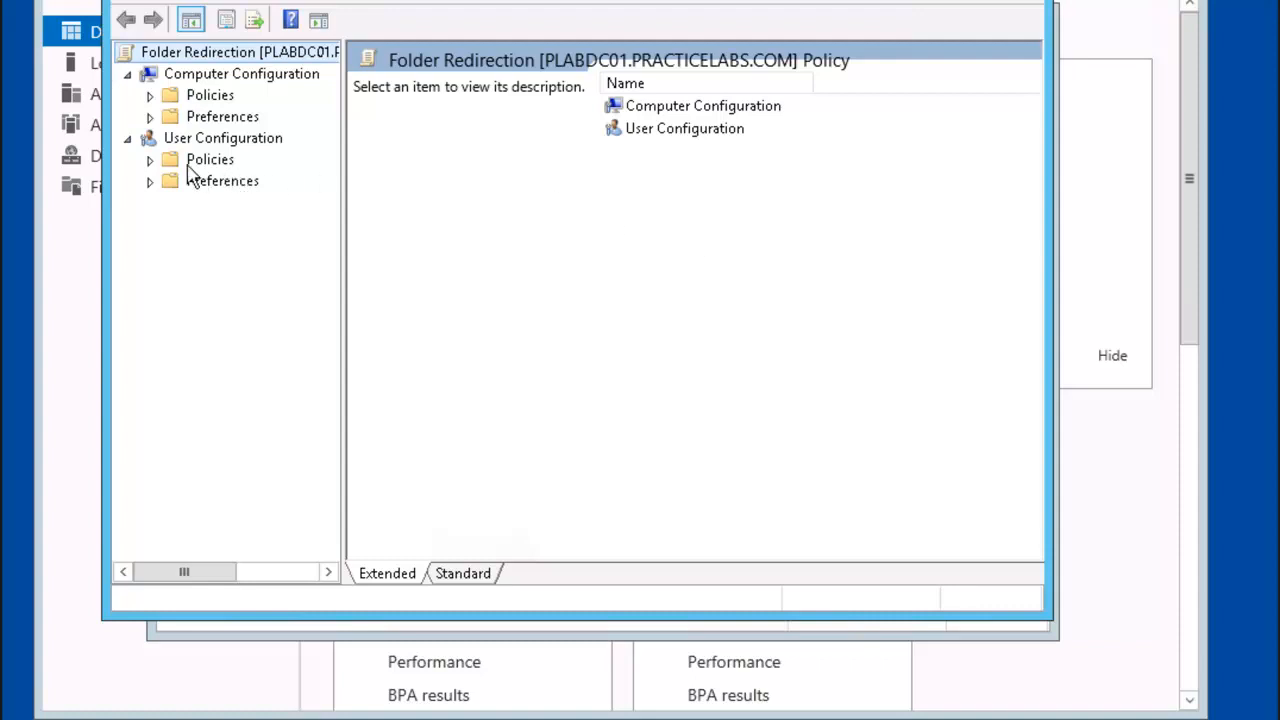
left_click(150, 160)
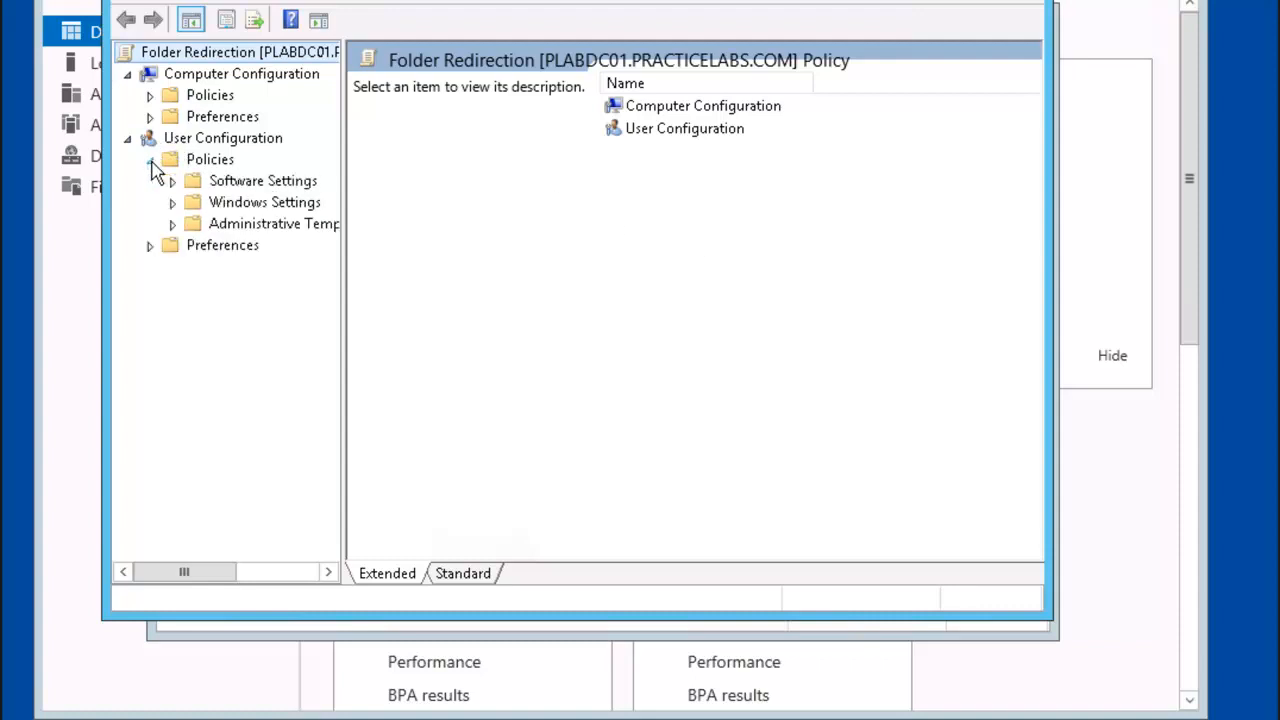
left_click(172, 203)
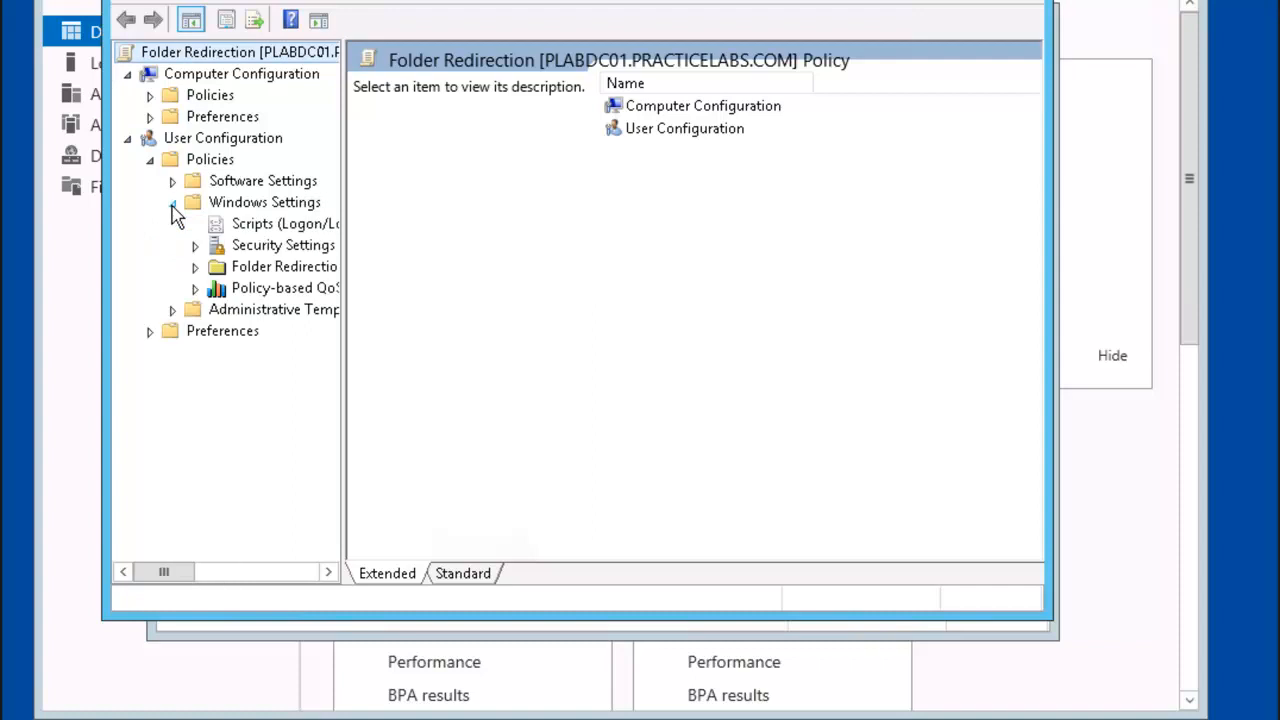
left_click(197, 272)
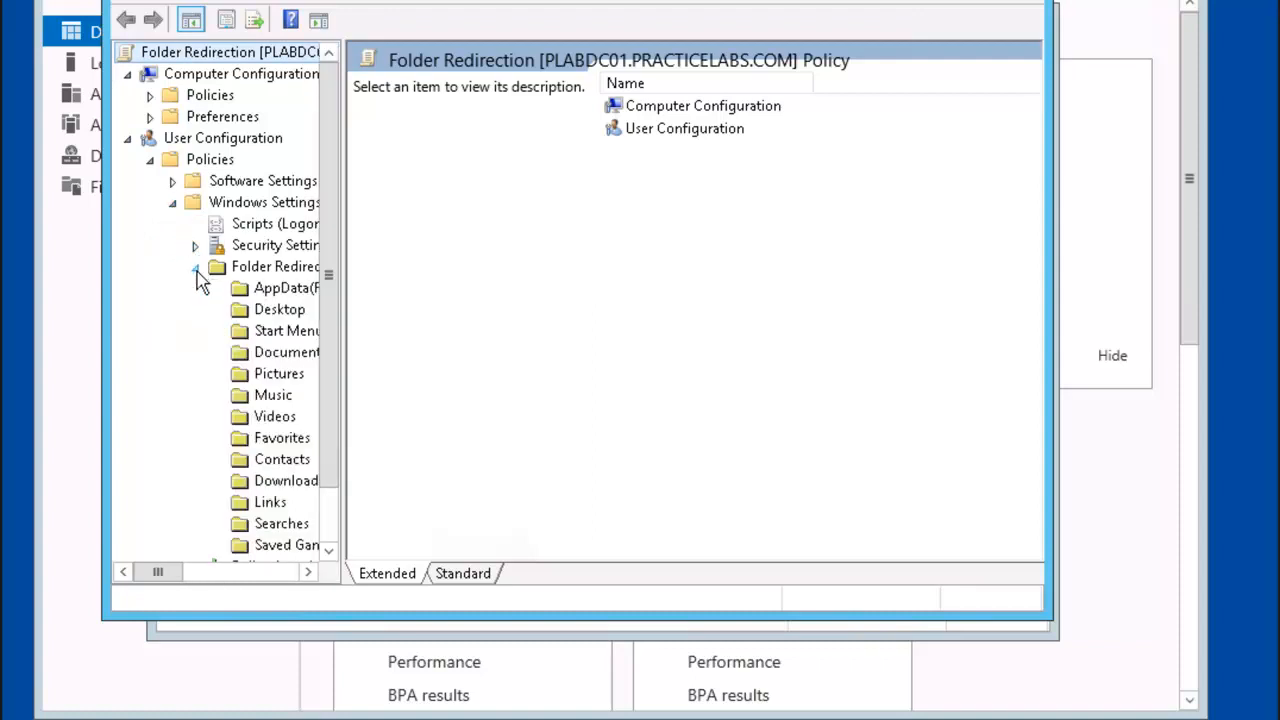
right_click(287, 365)
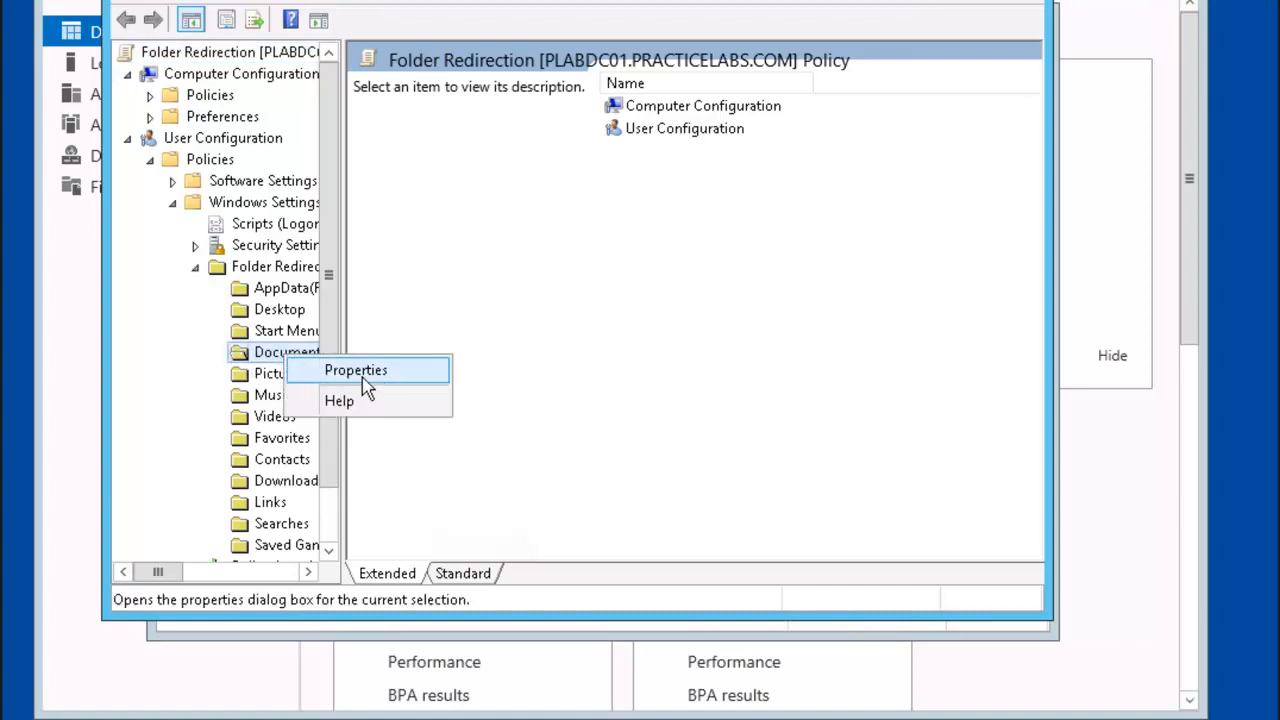
left_click(393, 375)
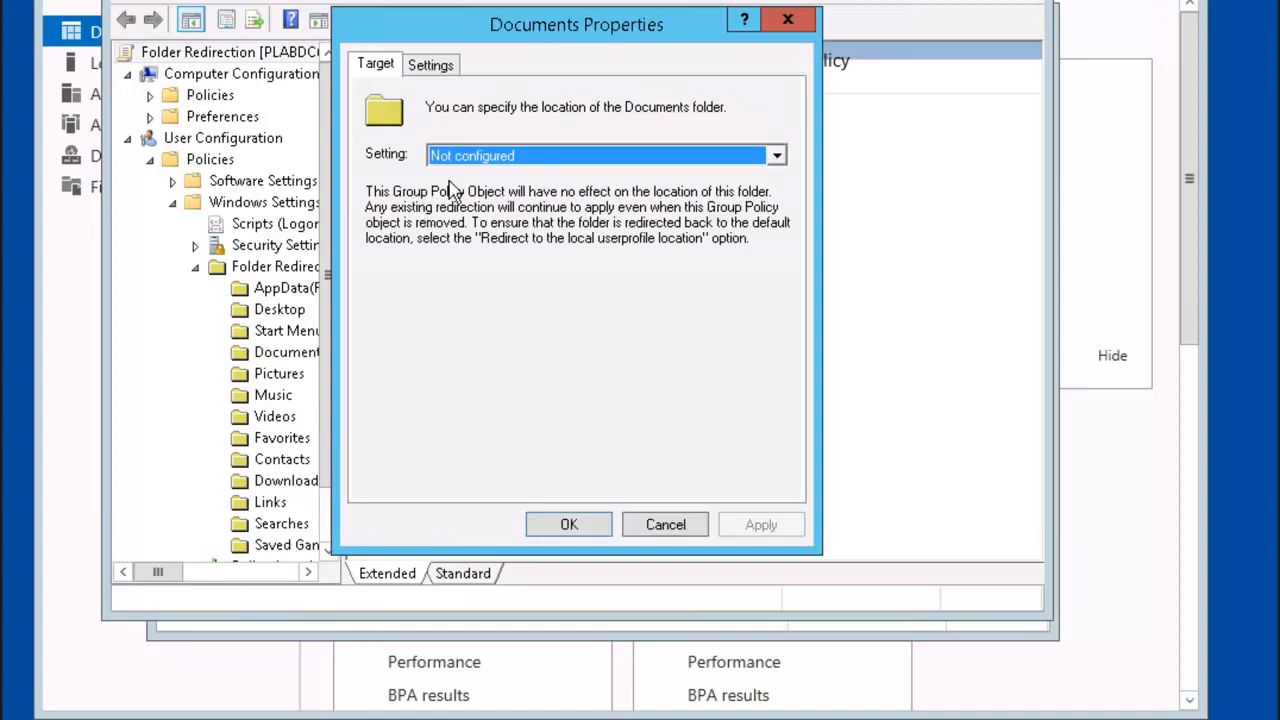
Step: Switch Documents to advanced per-group redirection and add the GEngineering security group
left_click(778, 160)
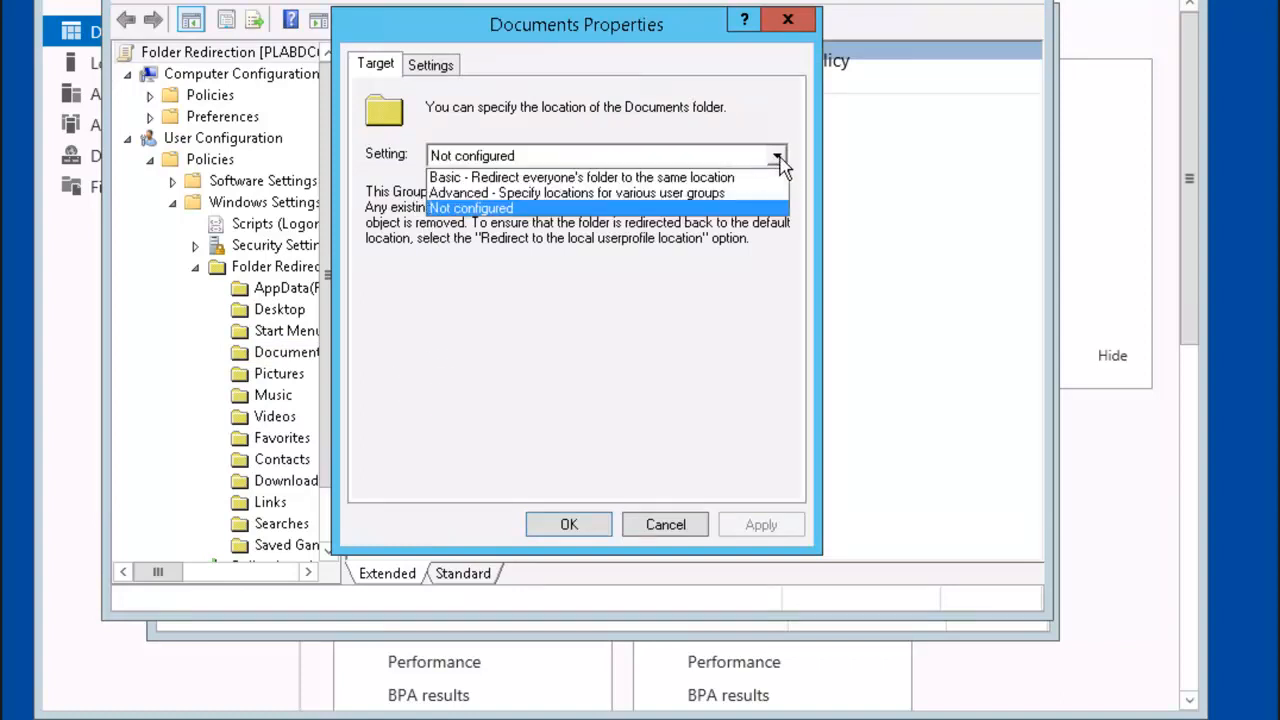
left_click(697, 194)
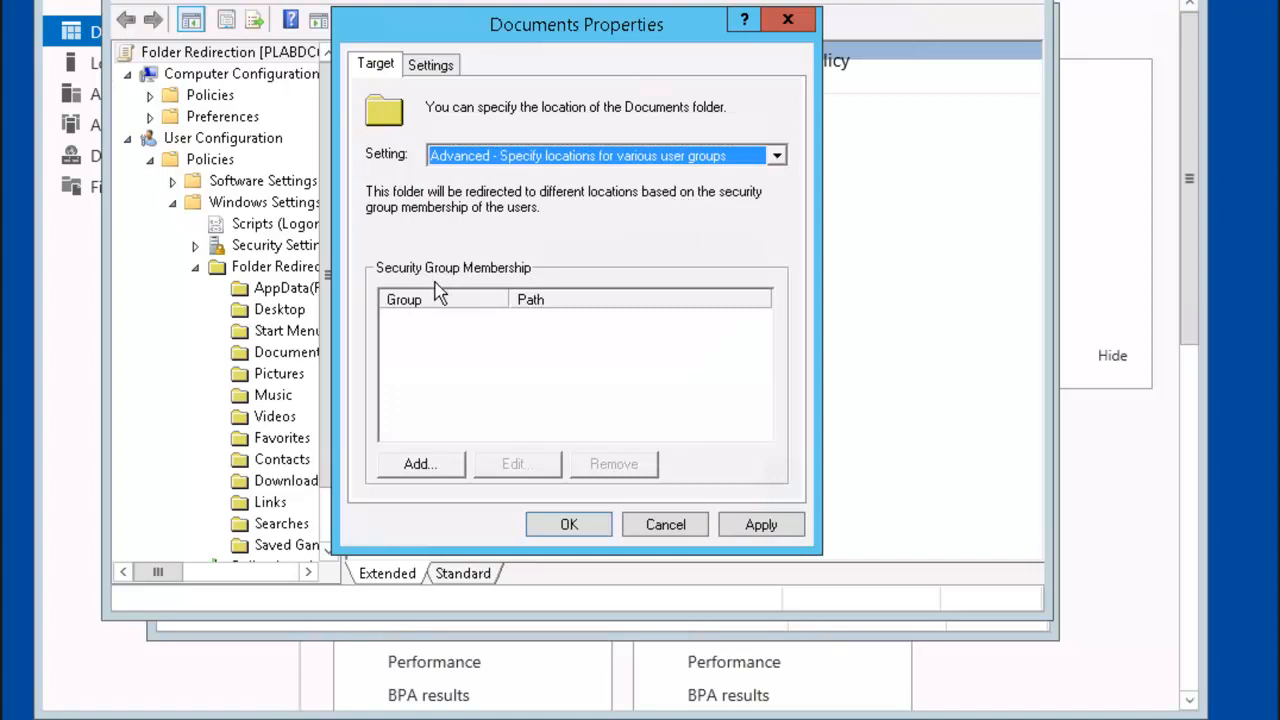
left_click(441, 468)
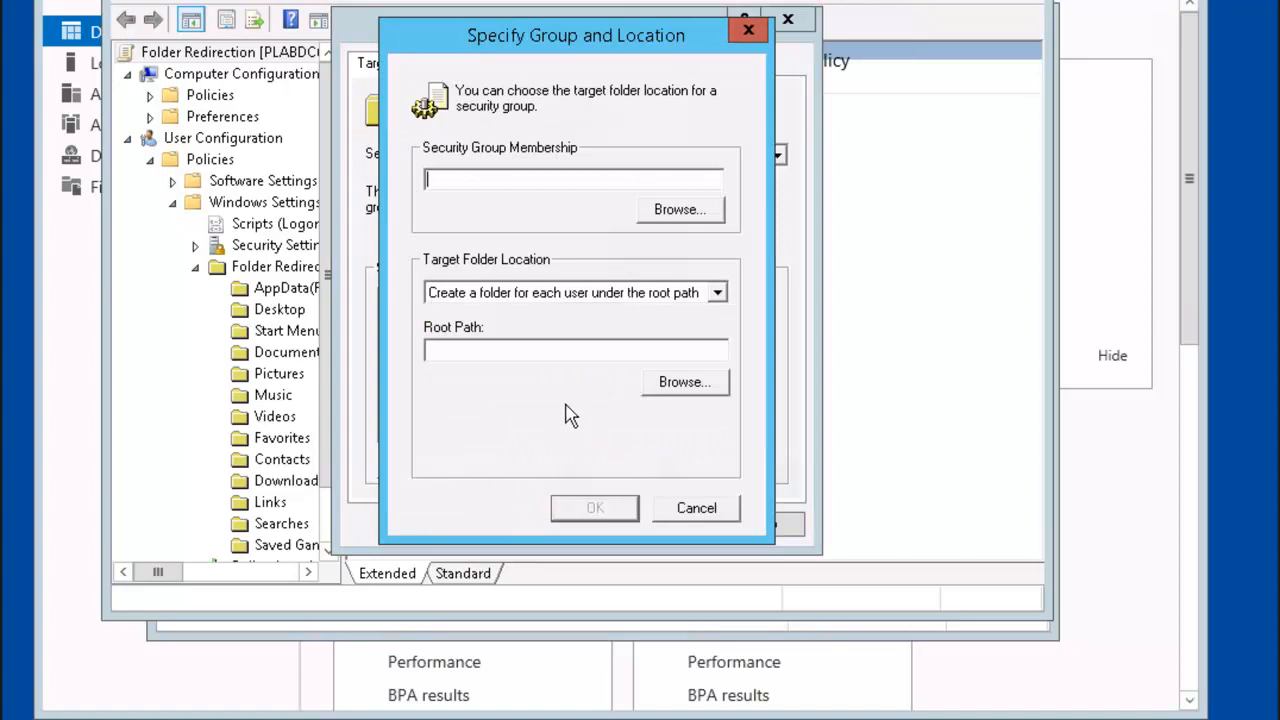
left_click(700, 212)
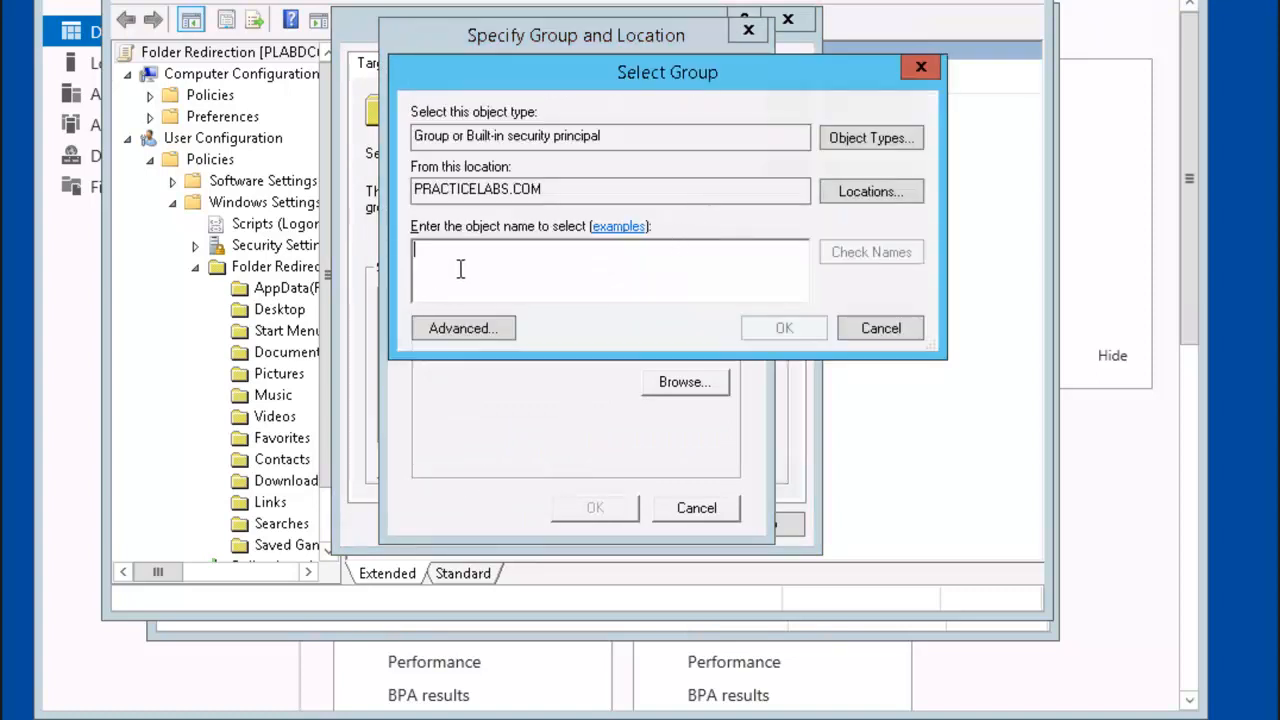
type("ge")
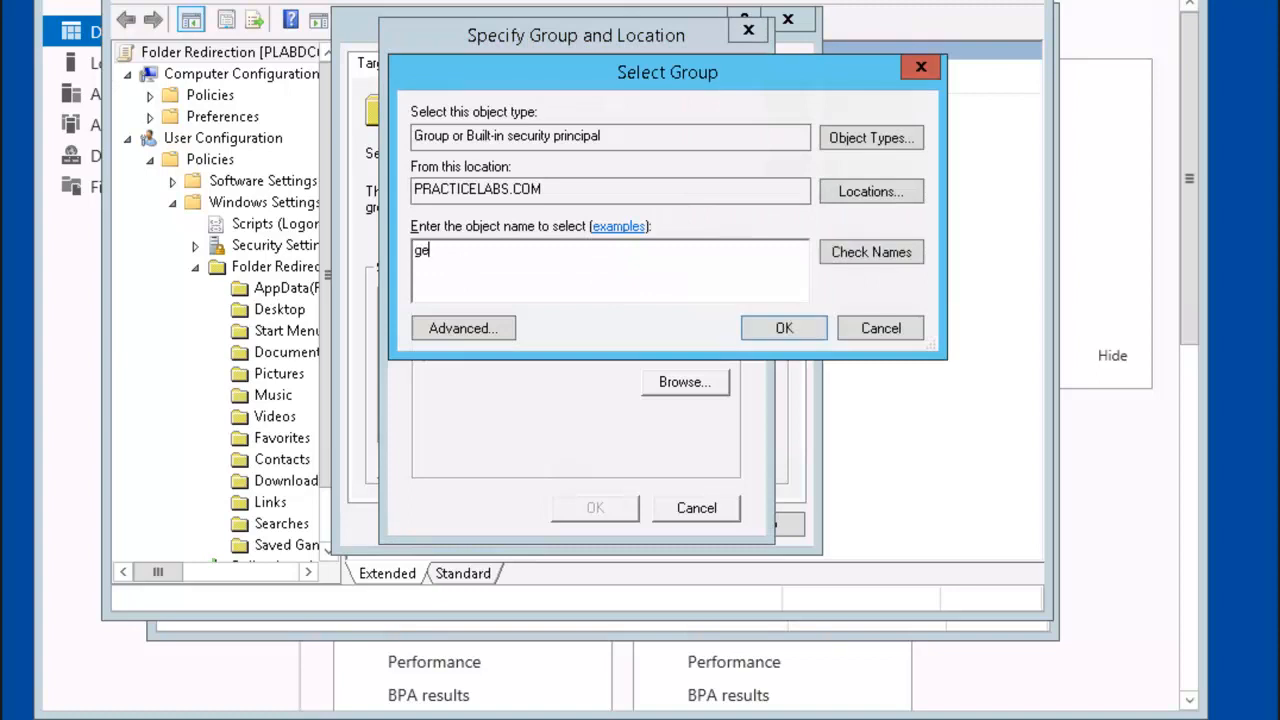
type("ngineering")
left_click(851, 262)
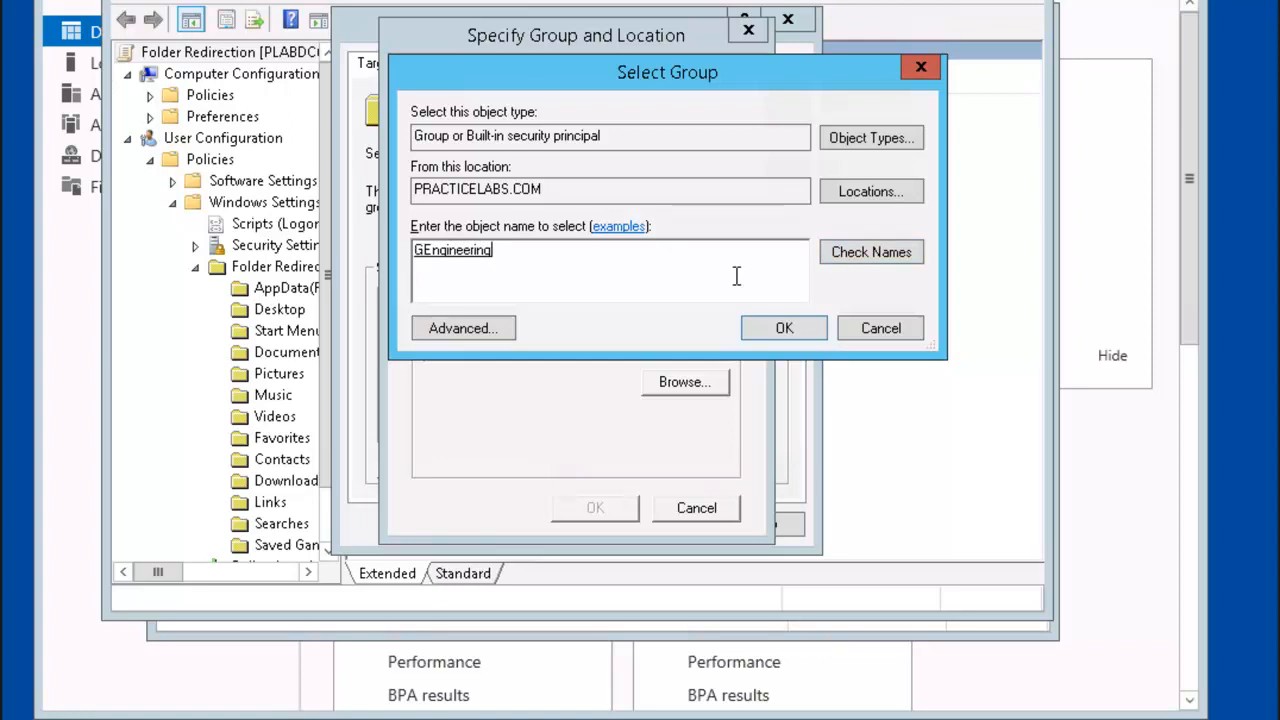
left_click(785, 330)
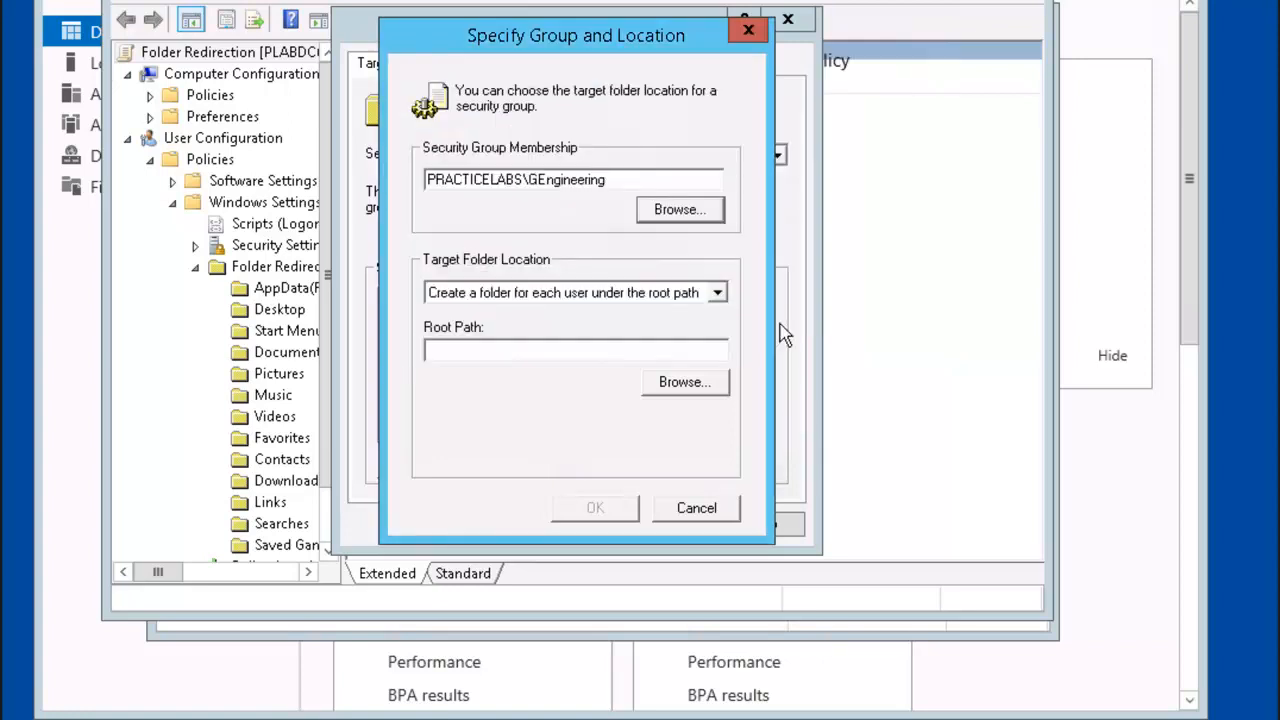
Step: Set the root path \\plabdc01\engineering, apply, and accept the compatibility warning
left_click(570, 348)
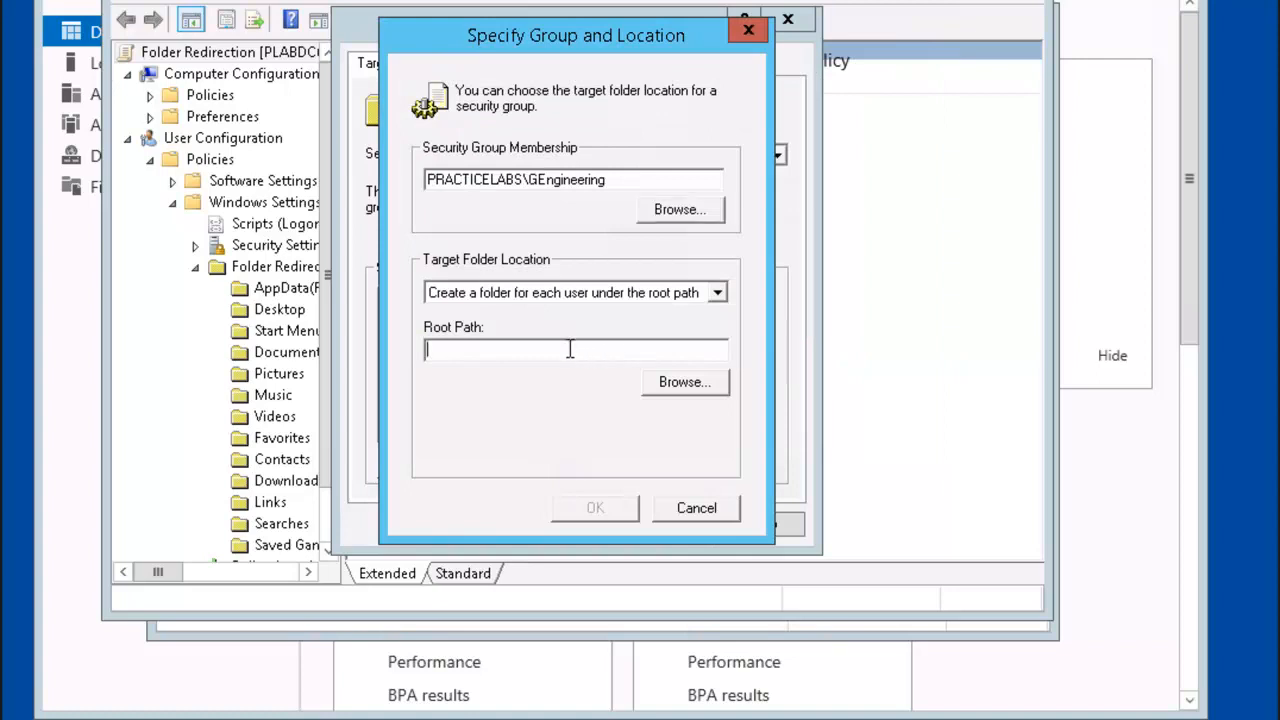
type("\\plabdc01\\engineering")
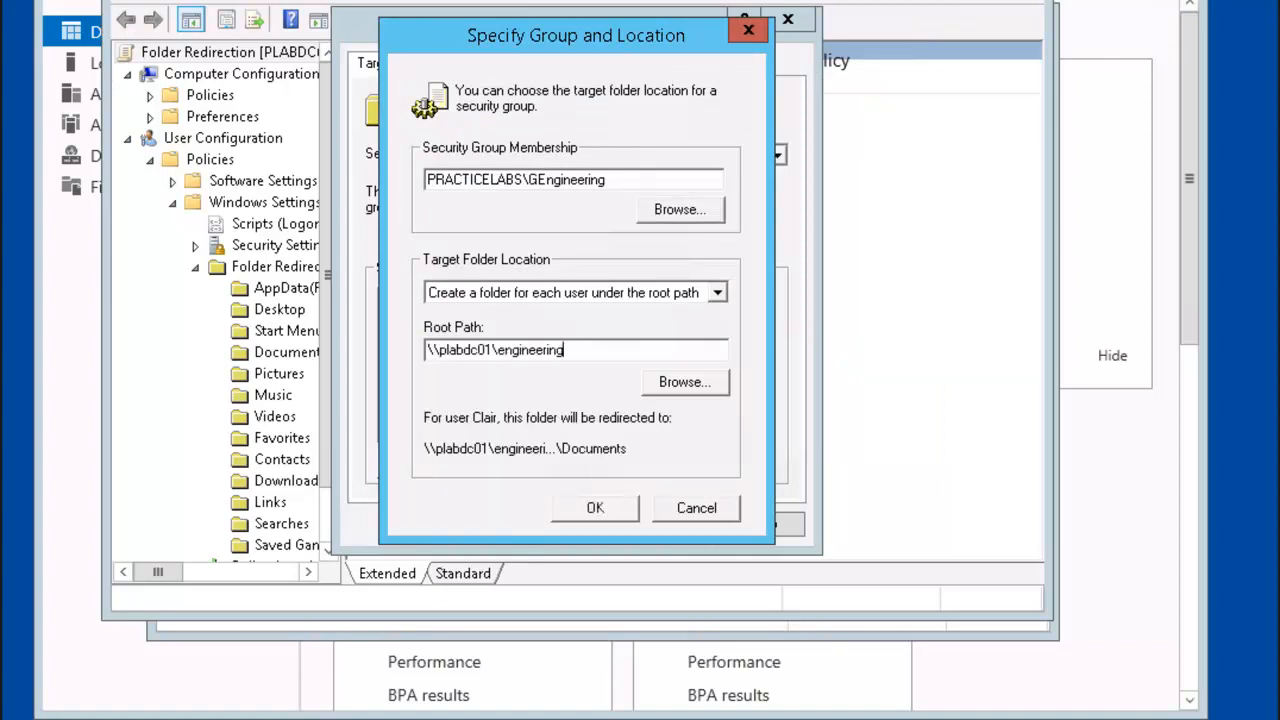
left_click(589, 508)
left_click(572, 533)
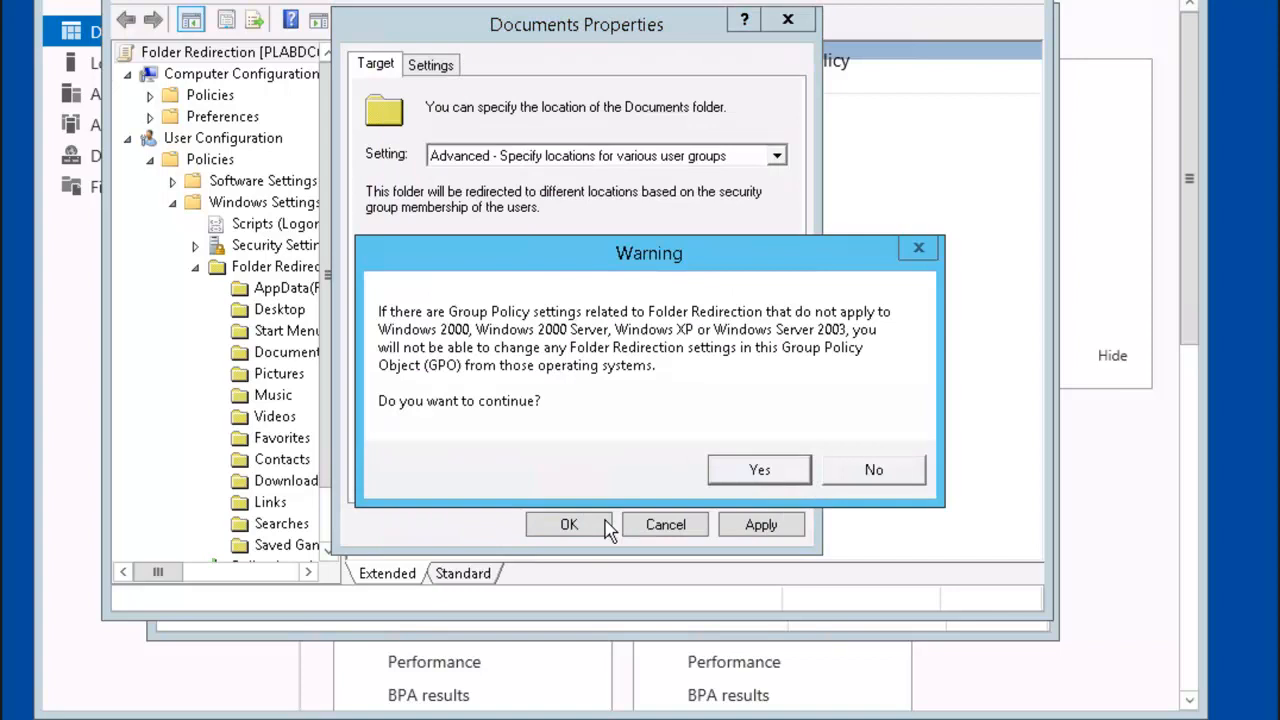
left_click(759, 470)
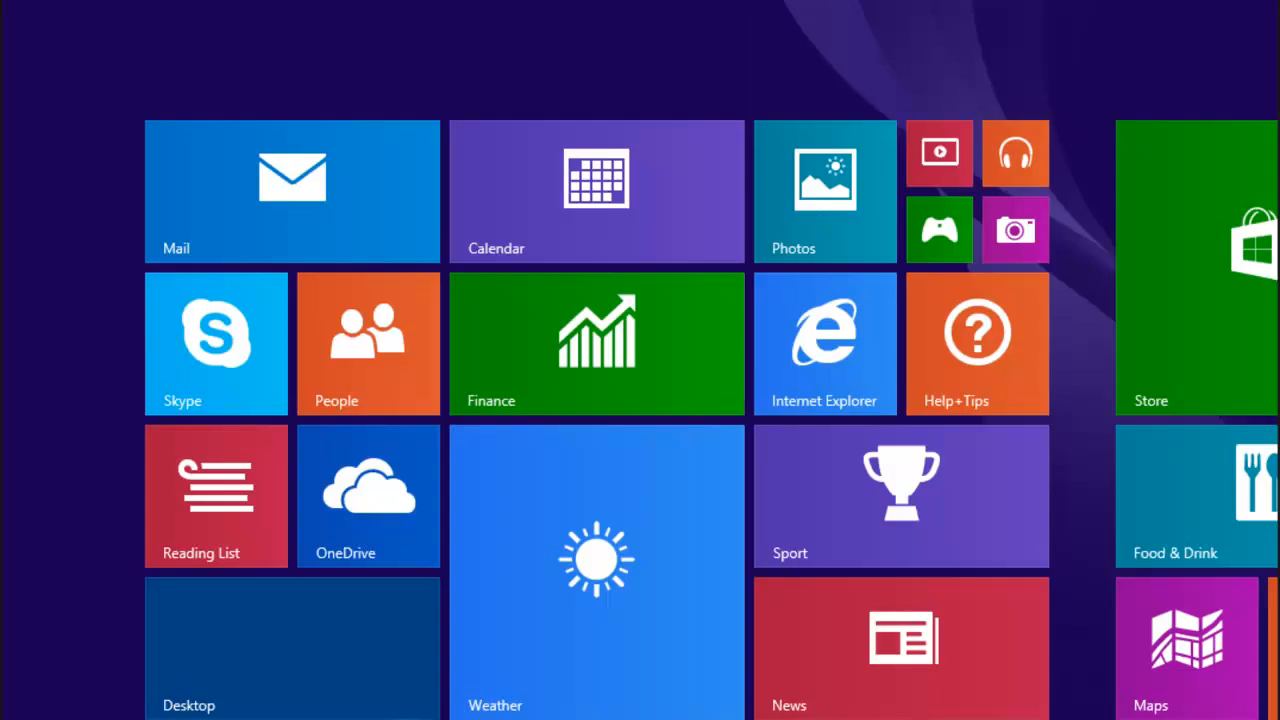
Step: Sign out and sign back in to the PRACTICELABS domain as the Engineering user with their password
left_click(1018, 1)
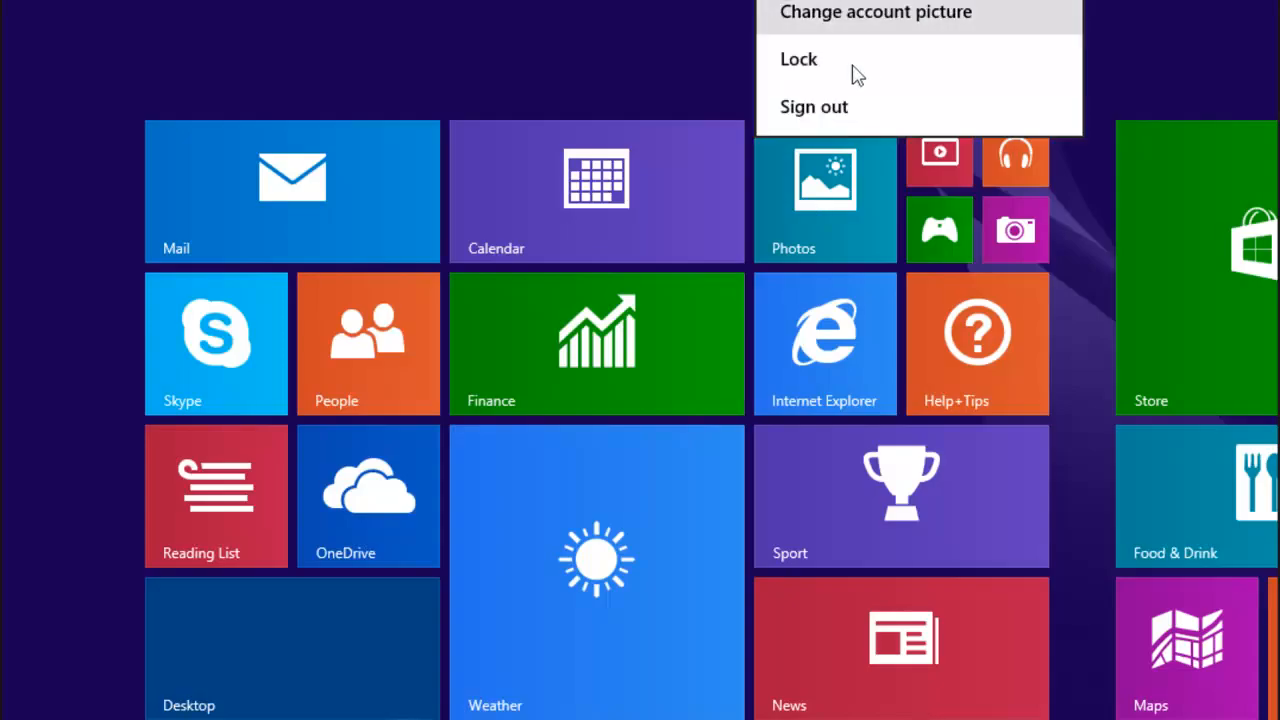
left_click(834, 114)
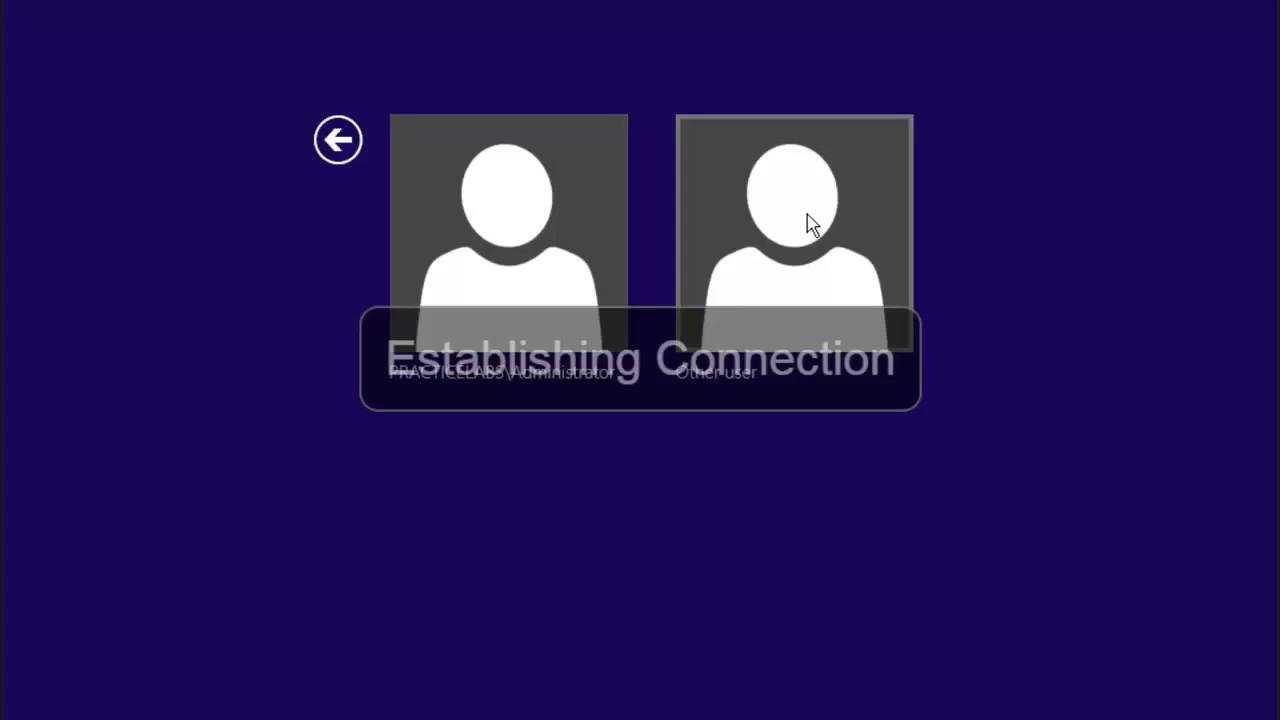
left_click(810, 222)
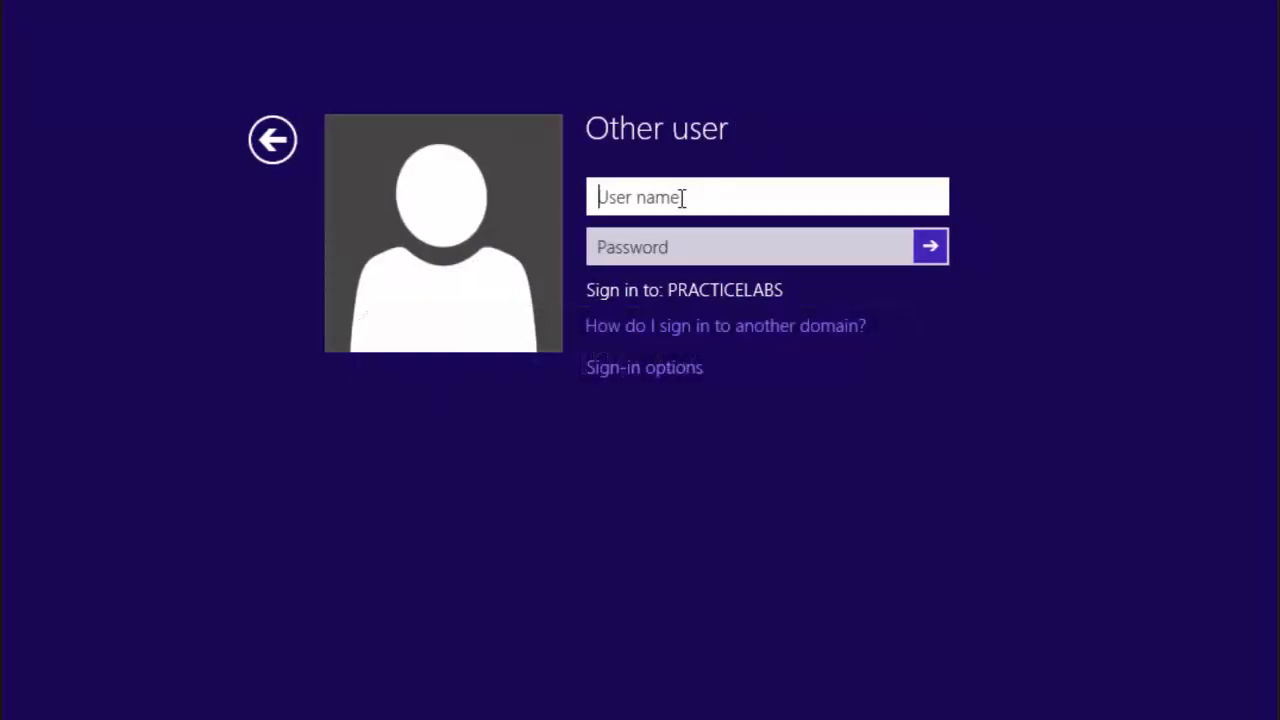
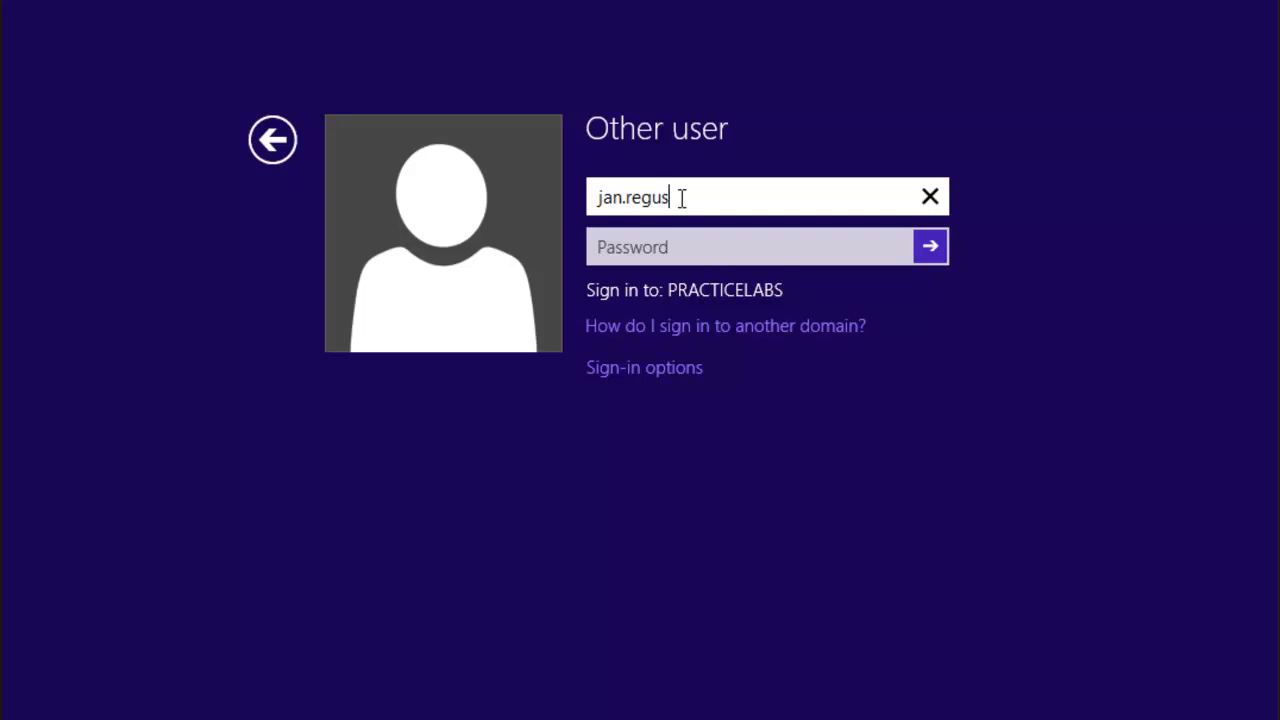
key("Tab")
key("Caps_Lock")
type("Pa")
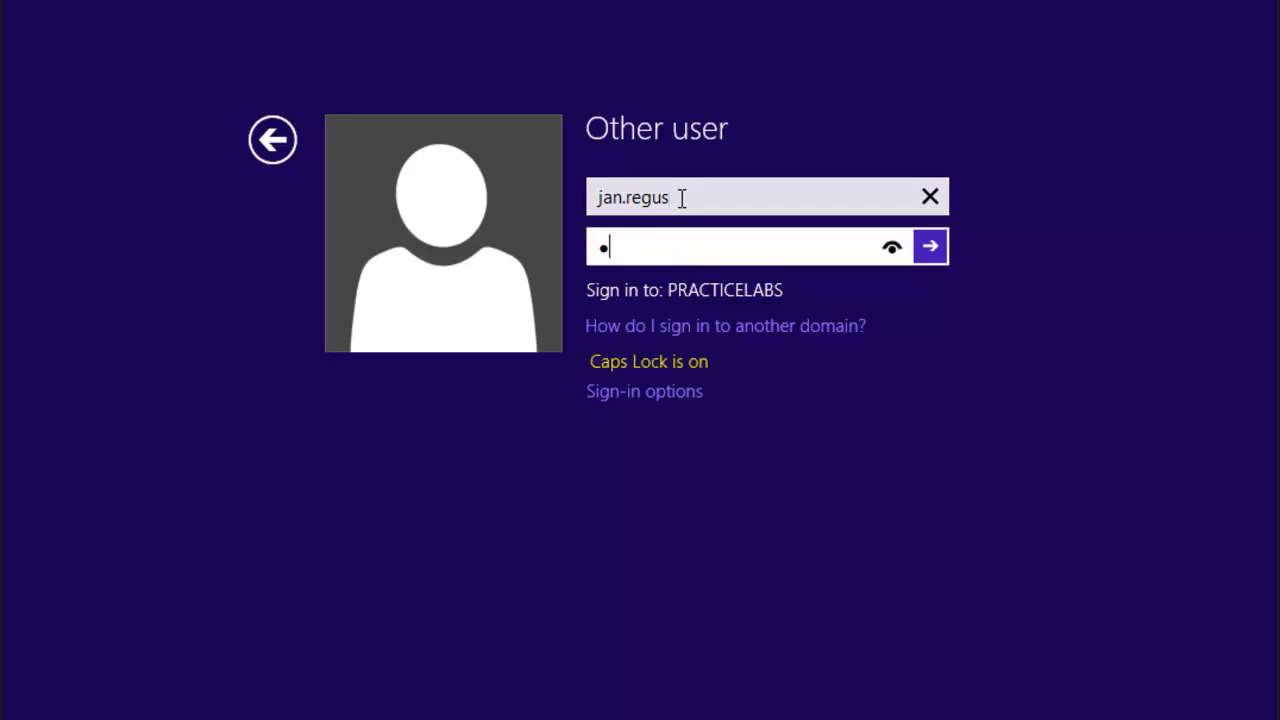
key("Caps_Lock")
key("BackSpace")
key("BackSpace")
type("Passw0rd")
key("Return")
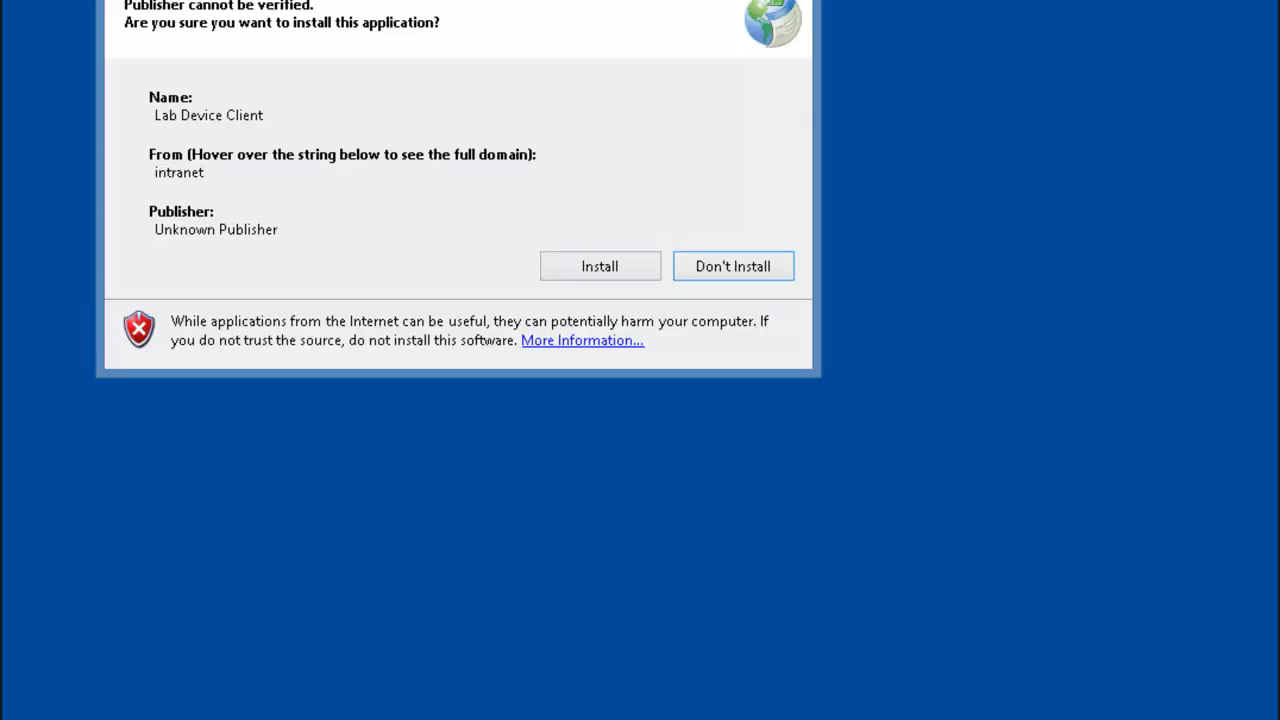
Step: Check that Documents' location is still the local C:\Users profile path, then close its properties
key("super+e")
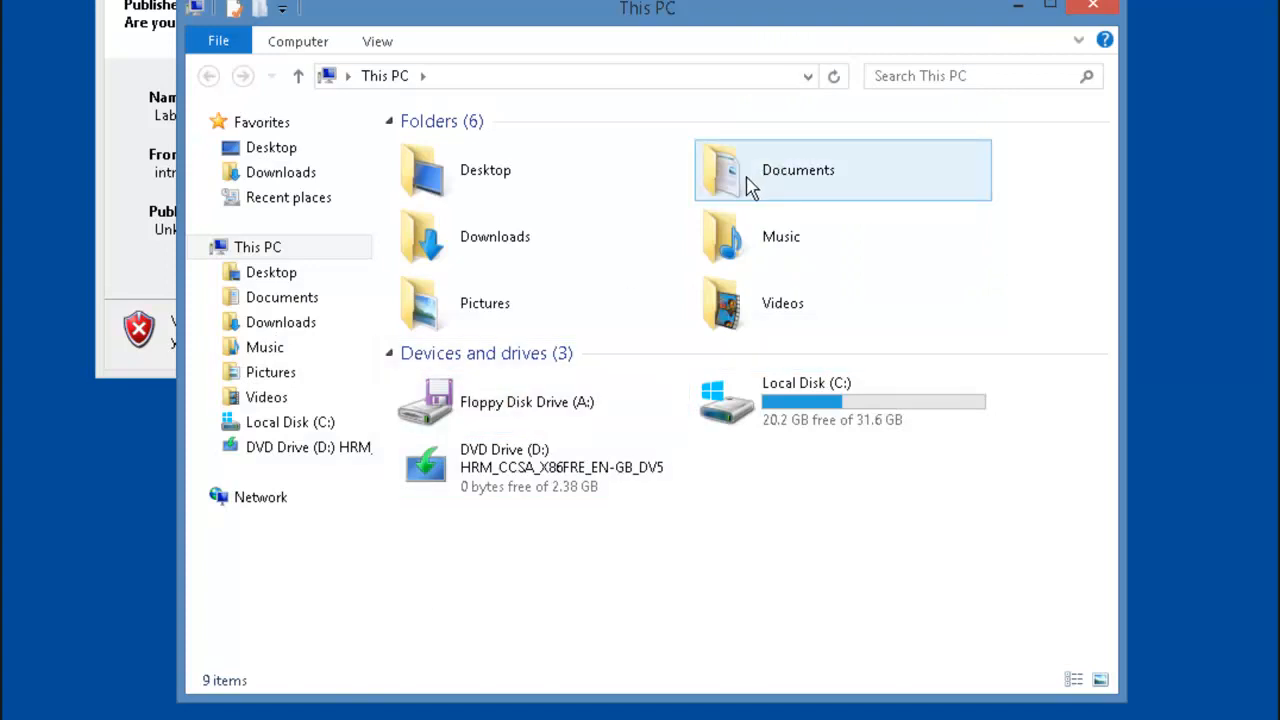
right_click(267, 299)
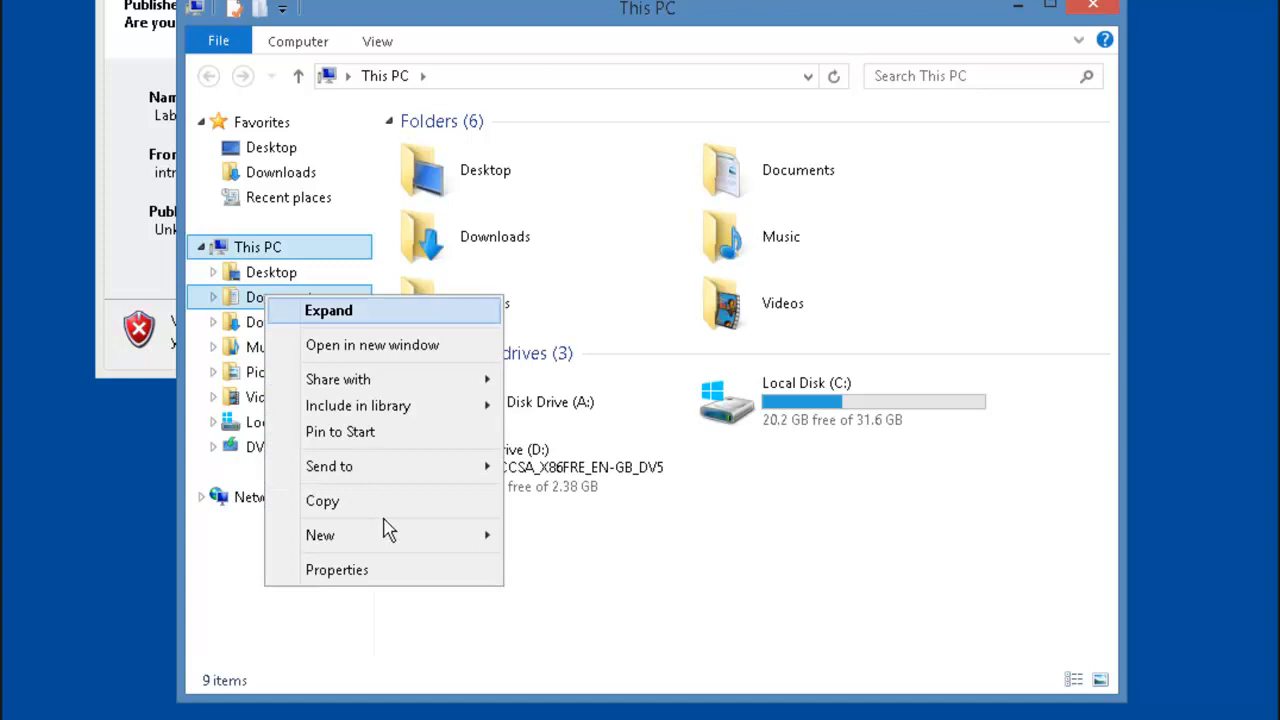
left_click(406, 572)
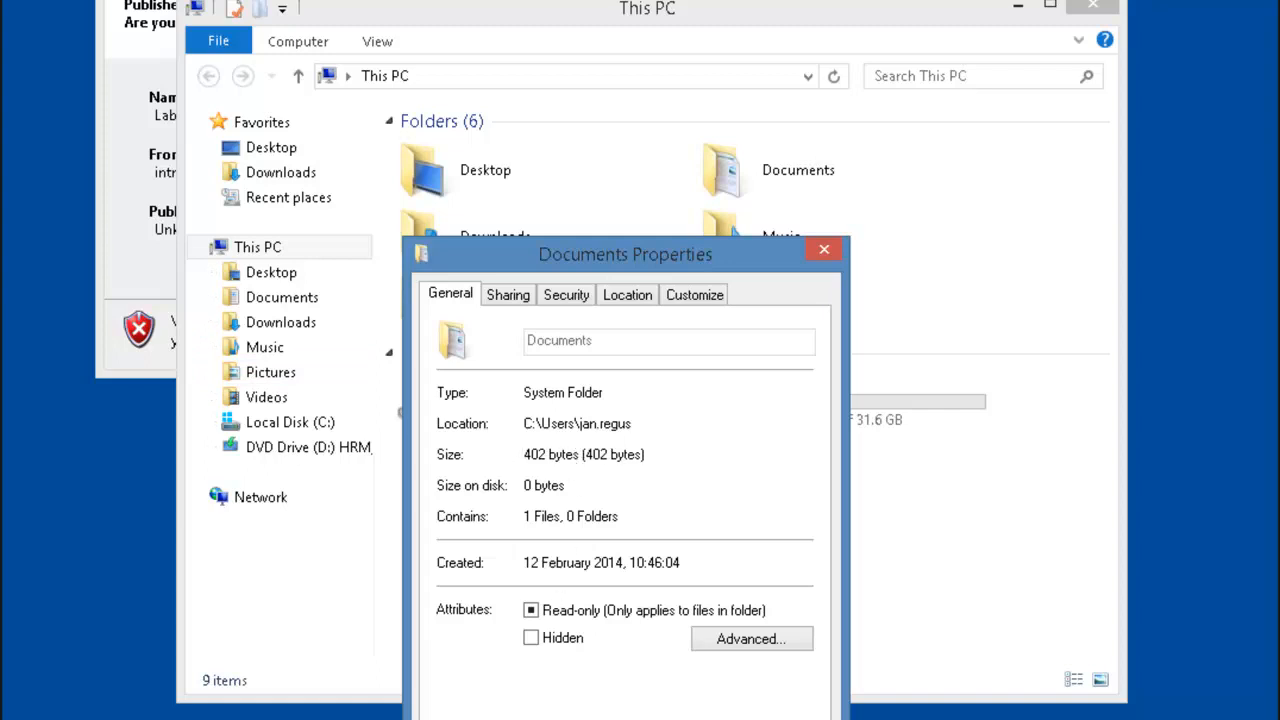
key("Escape")
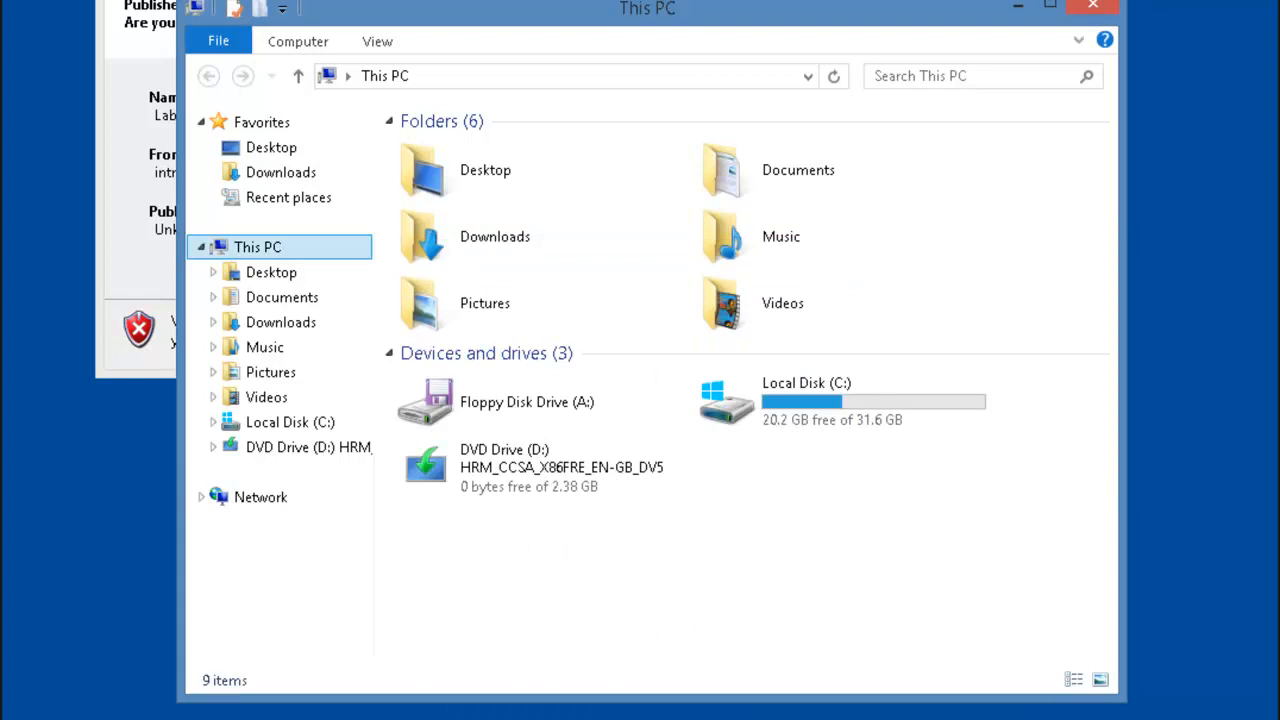
Step: Run gpupdate /force in a Command Prompt until the computer policy update completes, then return to This PC
key("super+x")
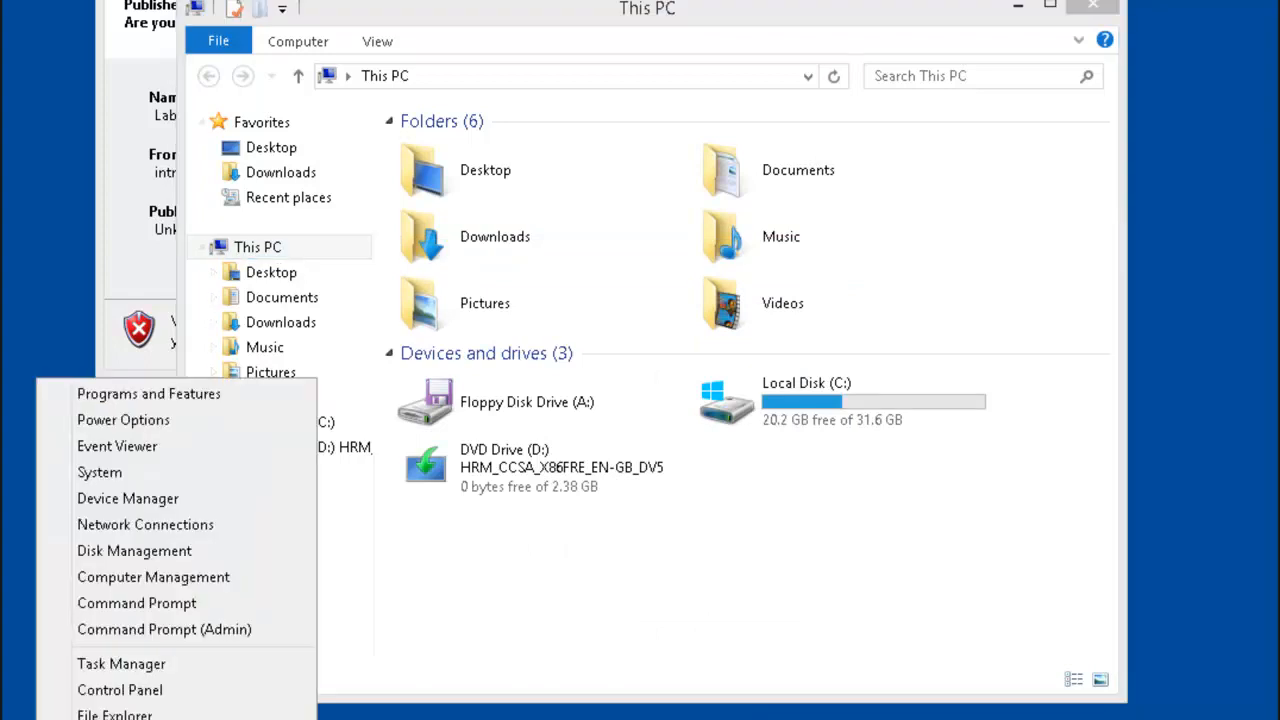
type("r")
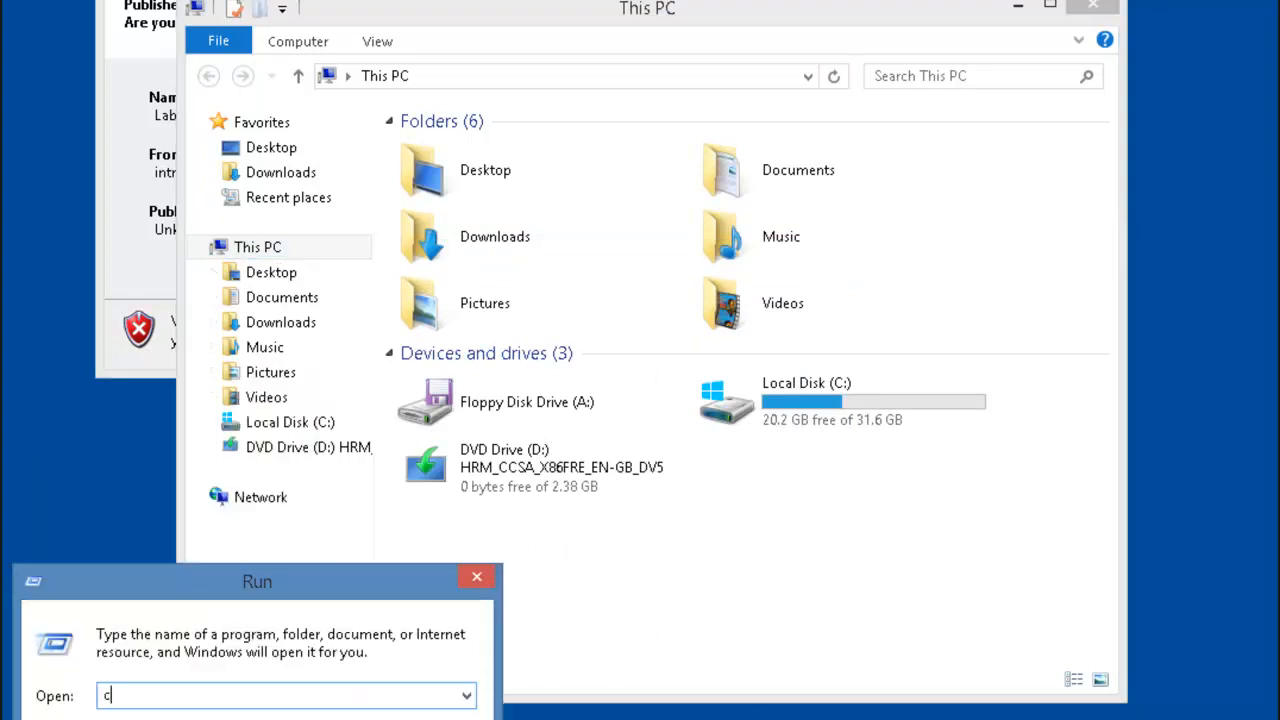
type("cmd")
key("Return")
type("gpupdate")
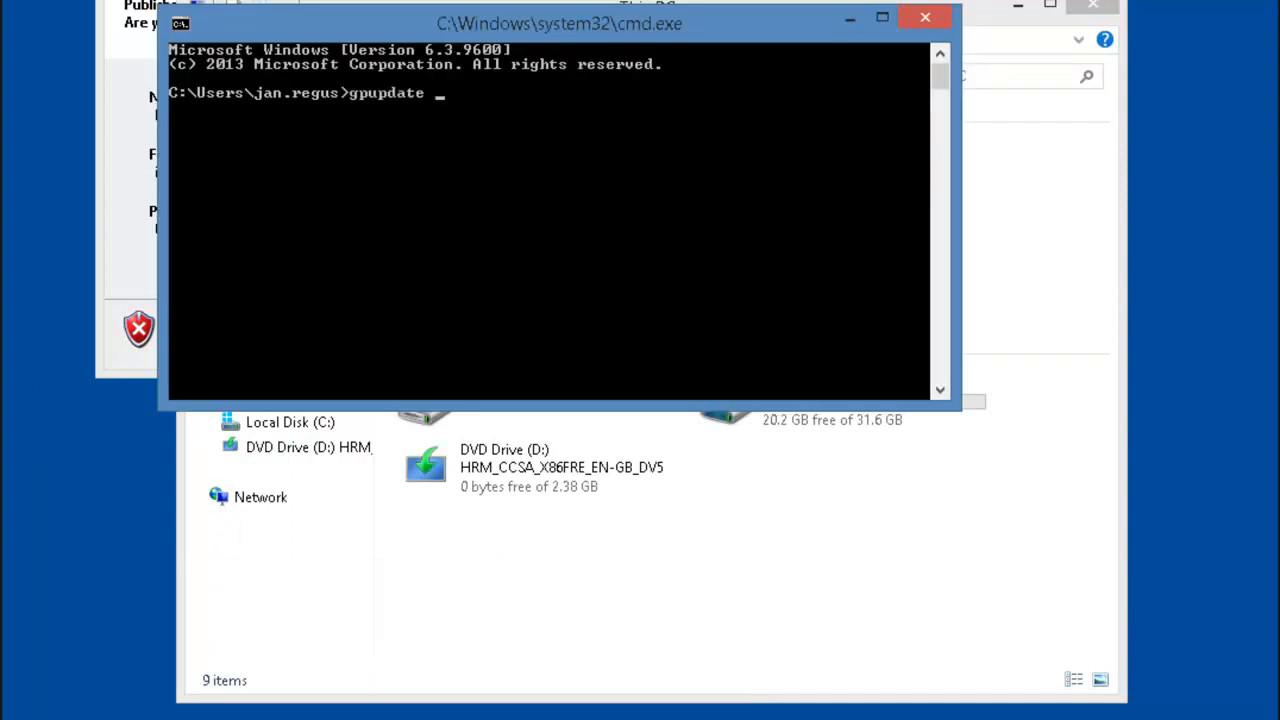
type(" /force")
key("Return")
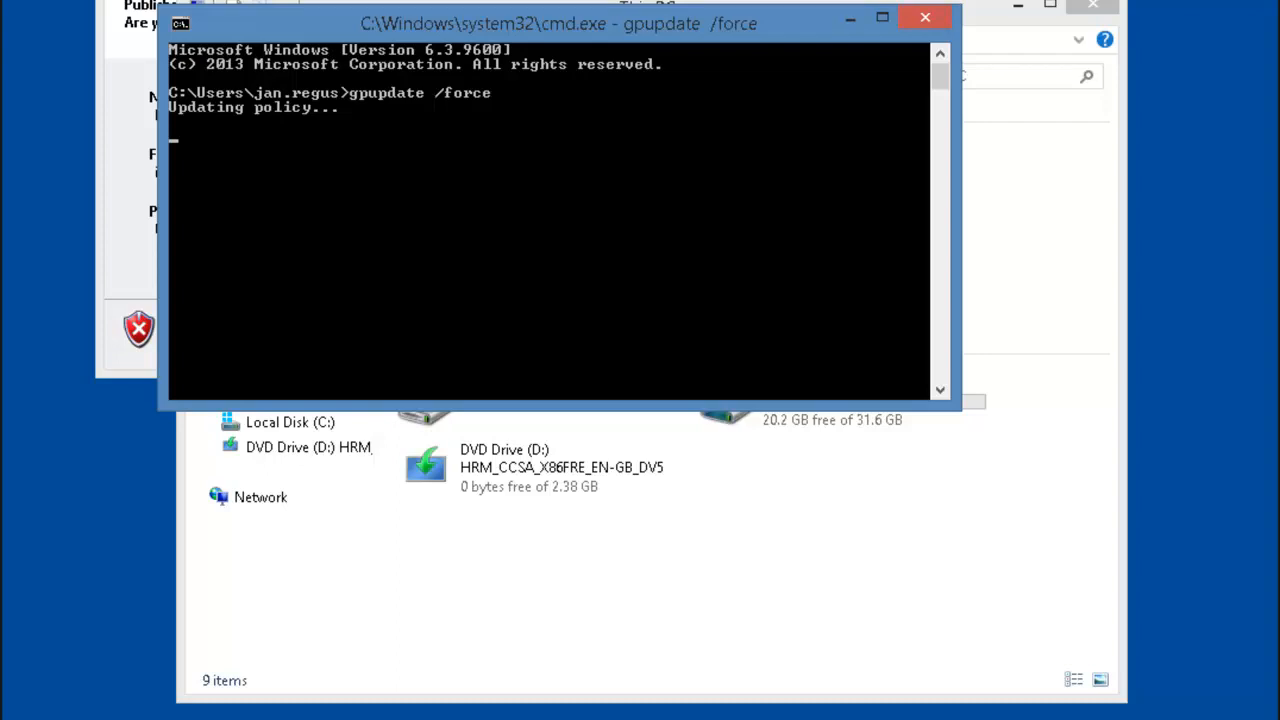
left_click(620, 598)
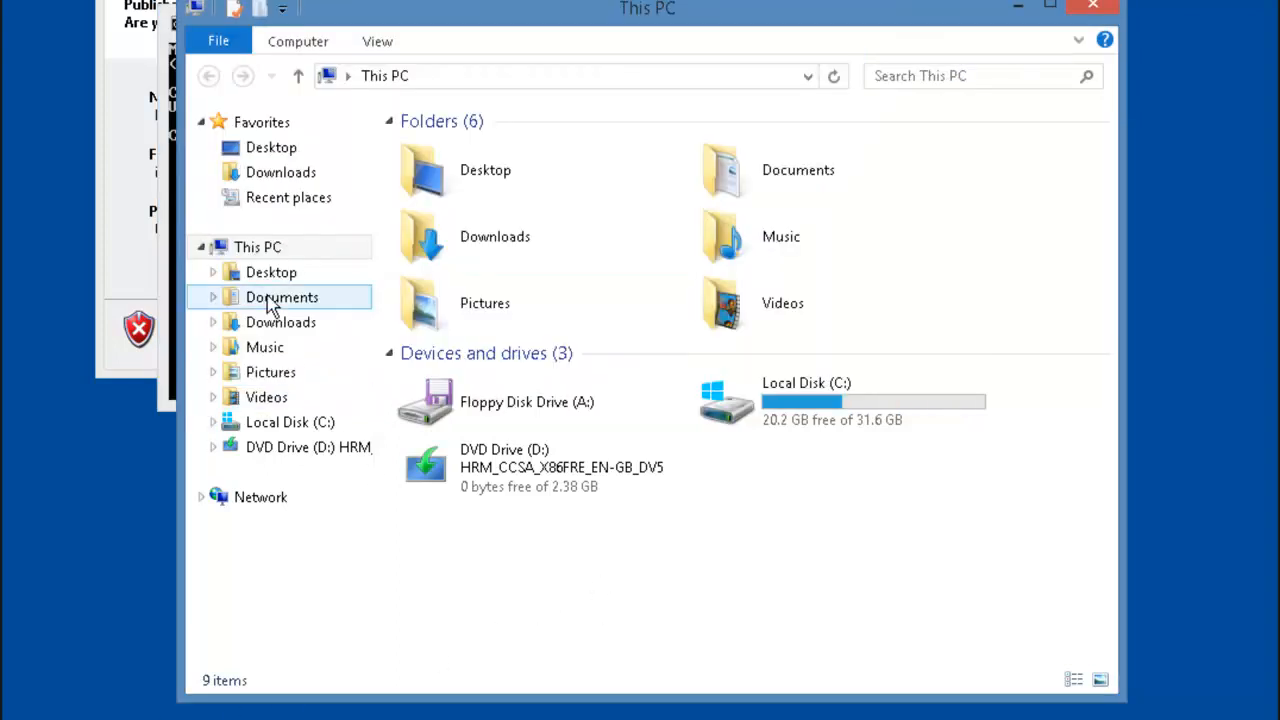
Step: Check the Documents folder's Properties, still showing a local C:\Users location, then go to the Start screen
right_click(290, 306)
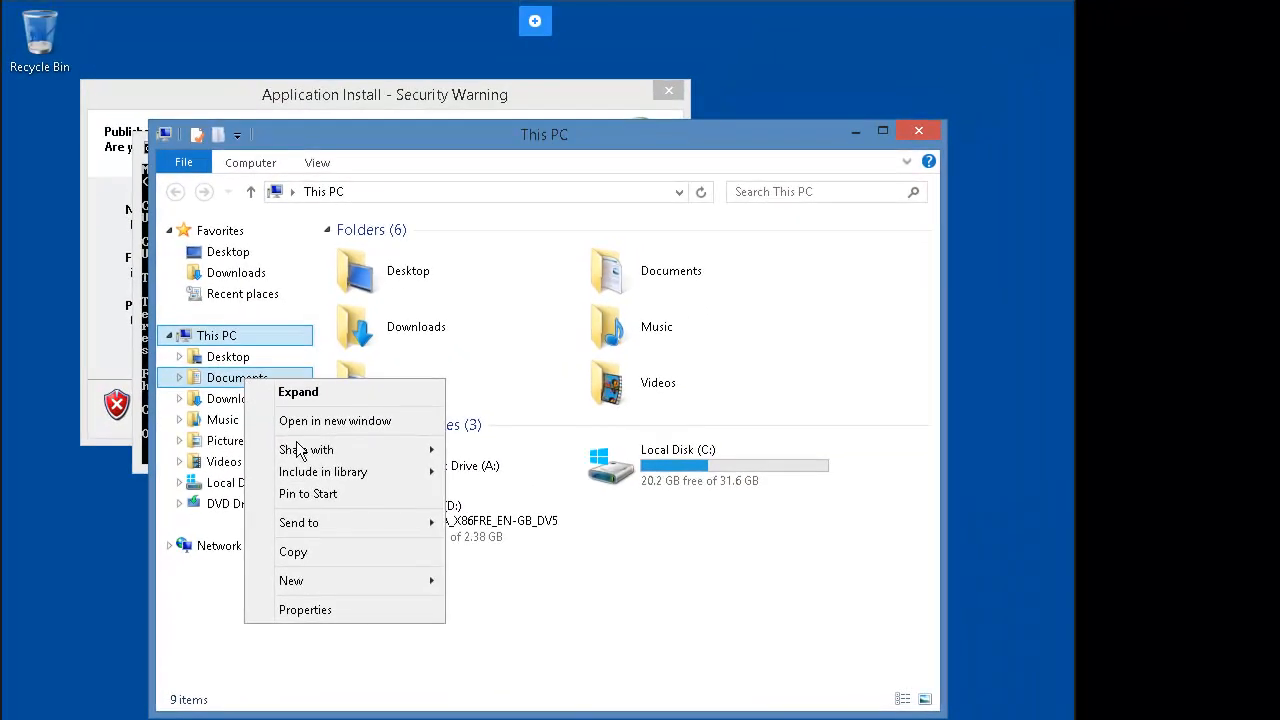
left_click(343, 606)
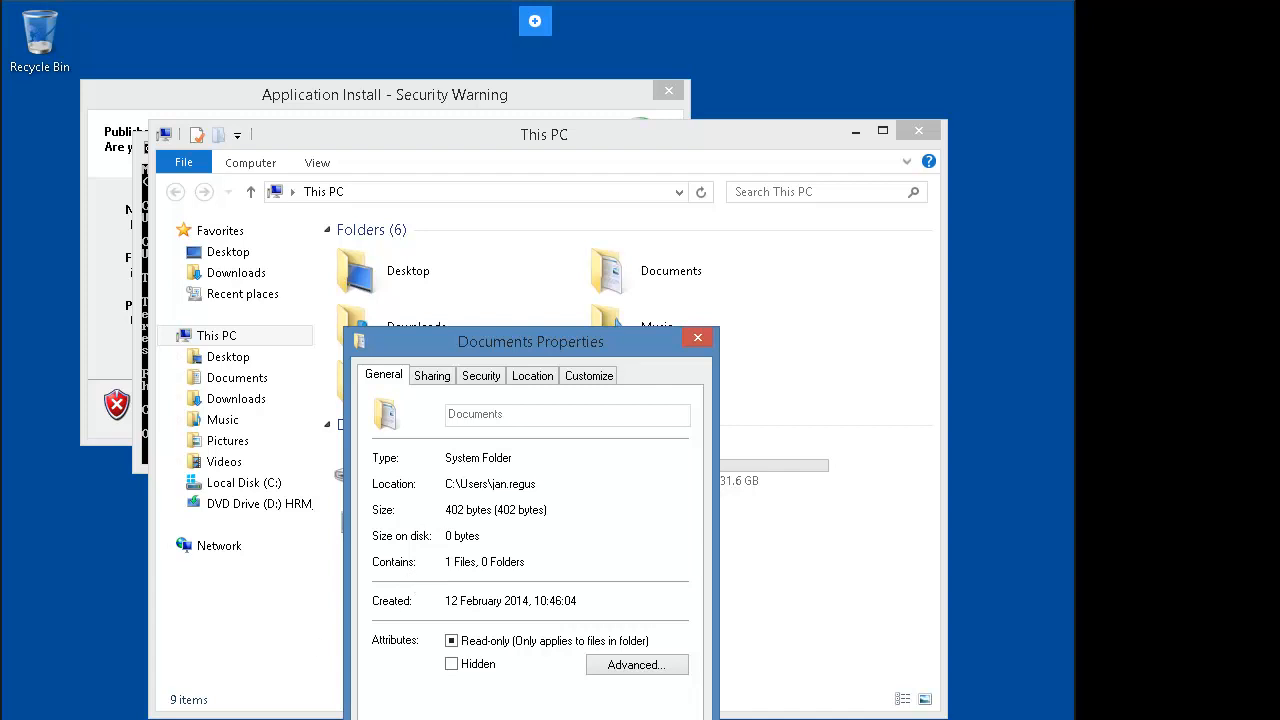
key("super")
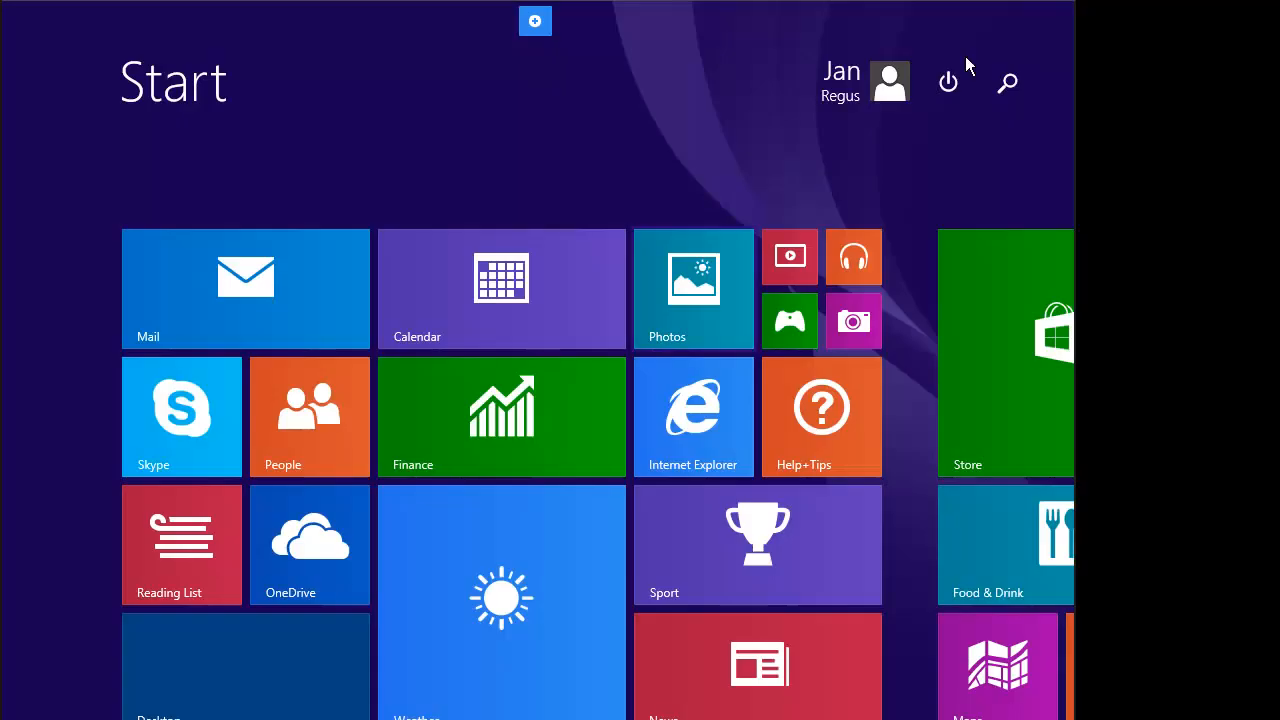
Step: Sign out, then sign in as Other user with the test domain account's user name and password
left_click(859, 95)
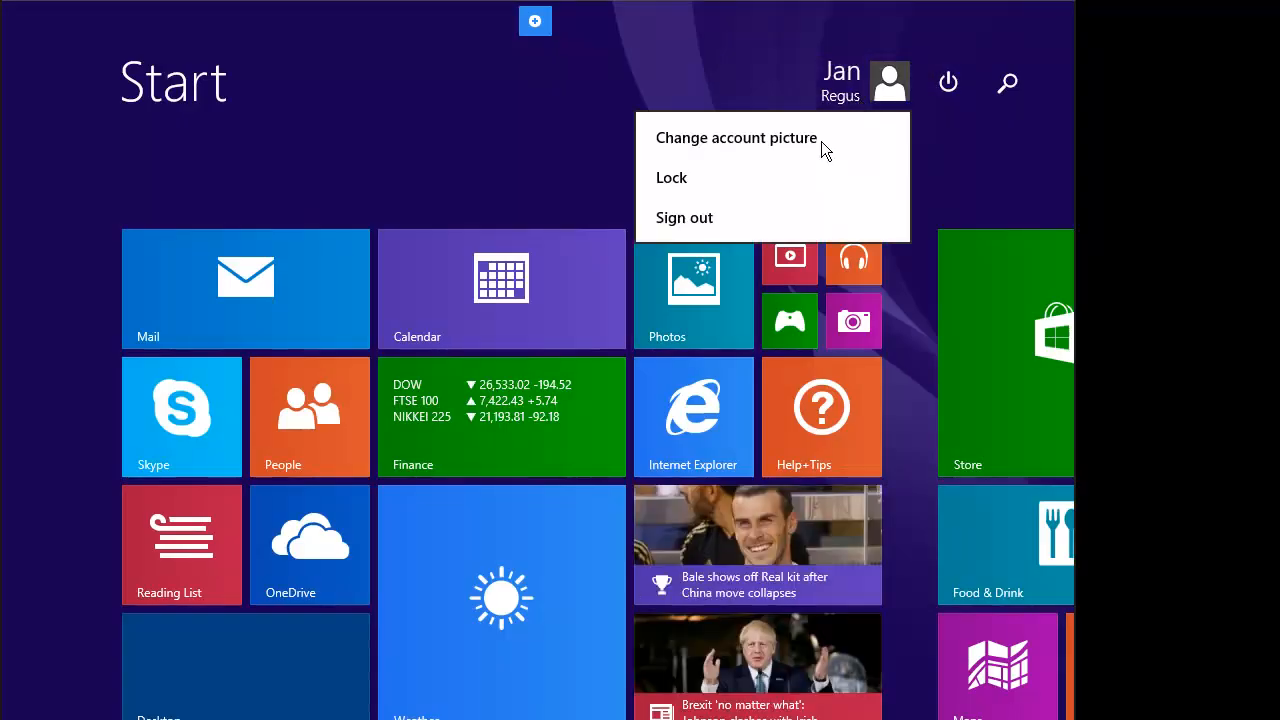
left_click(721, 219)
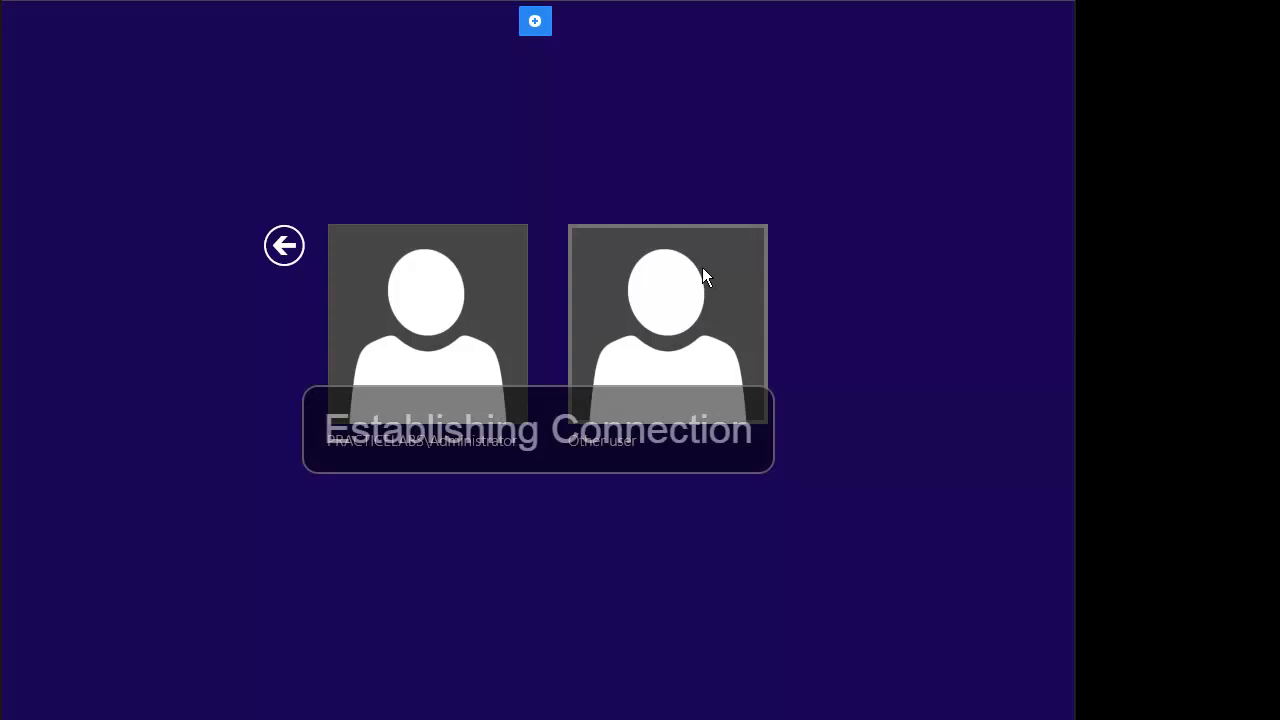
left_click(685, 295)
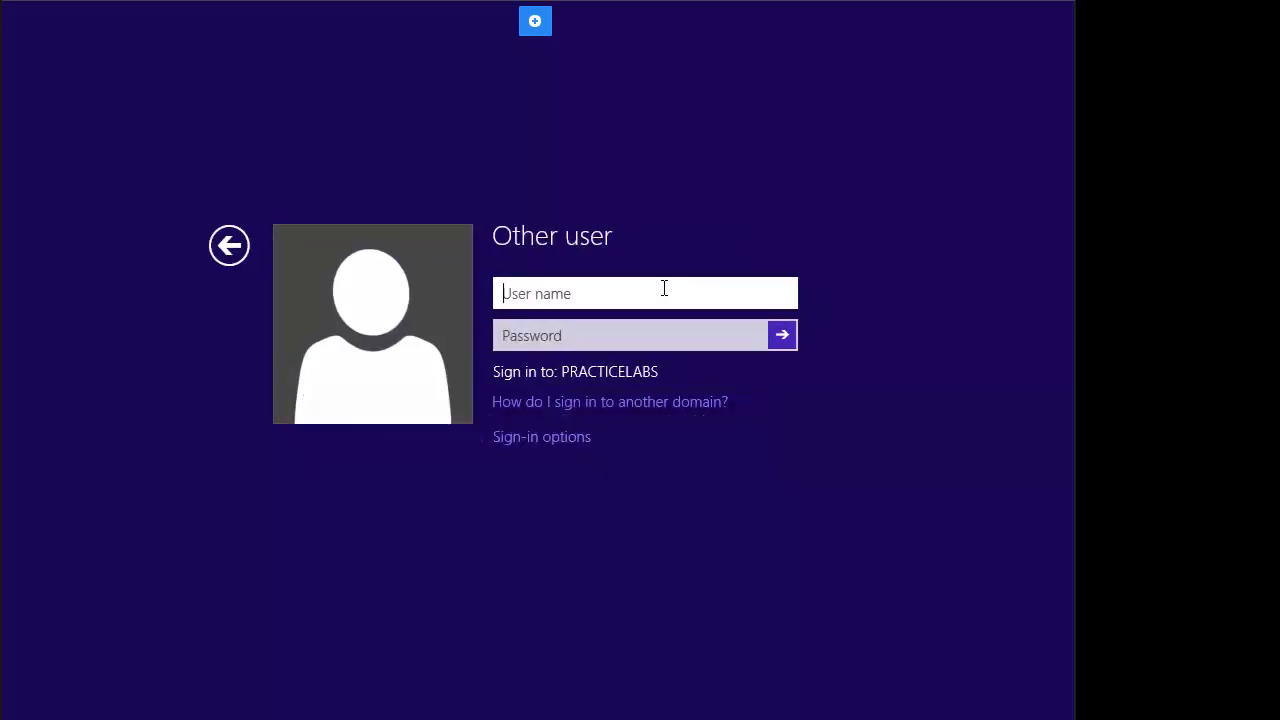
key("Tab")
type("Pa")
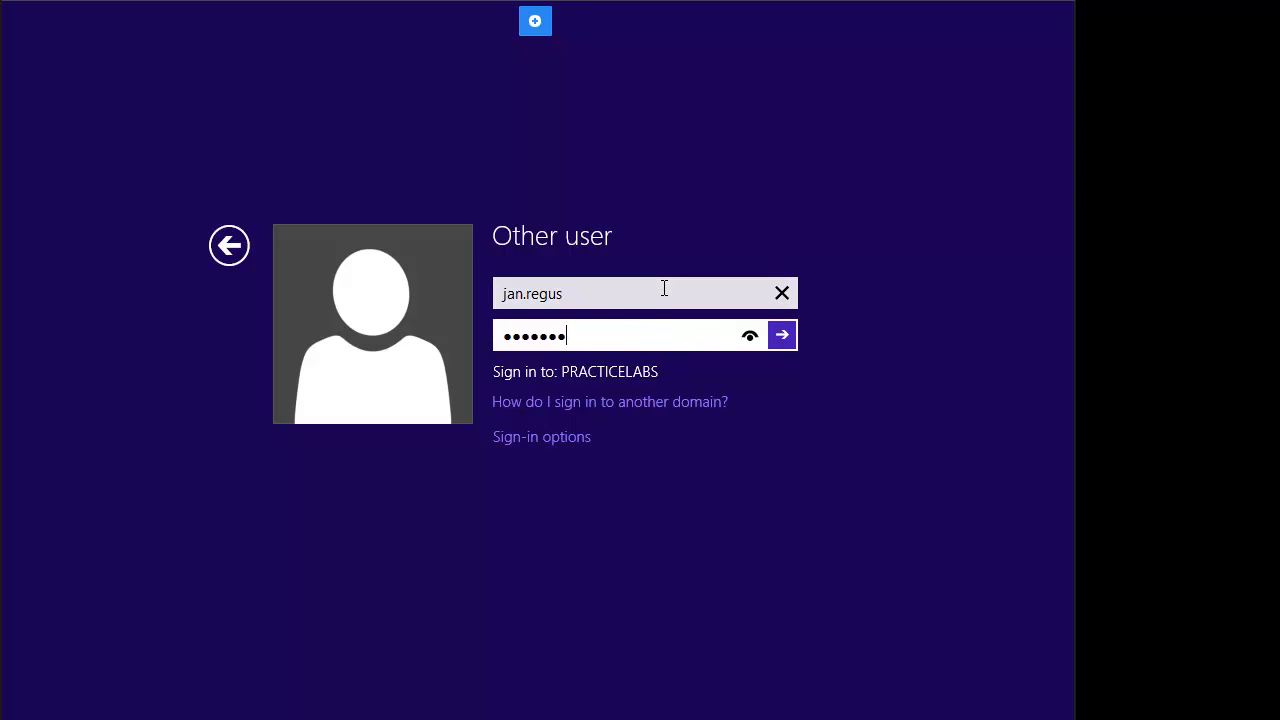
key("Return")
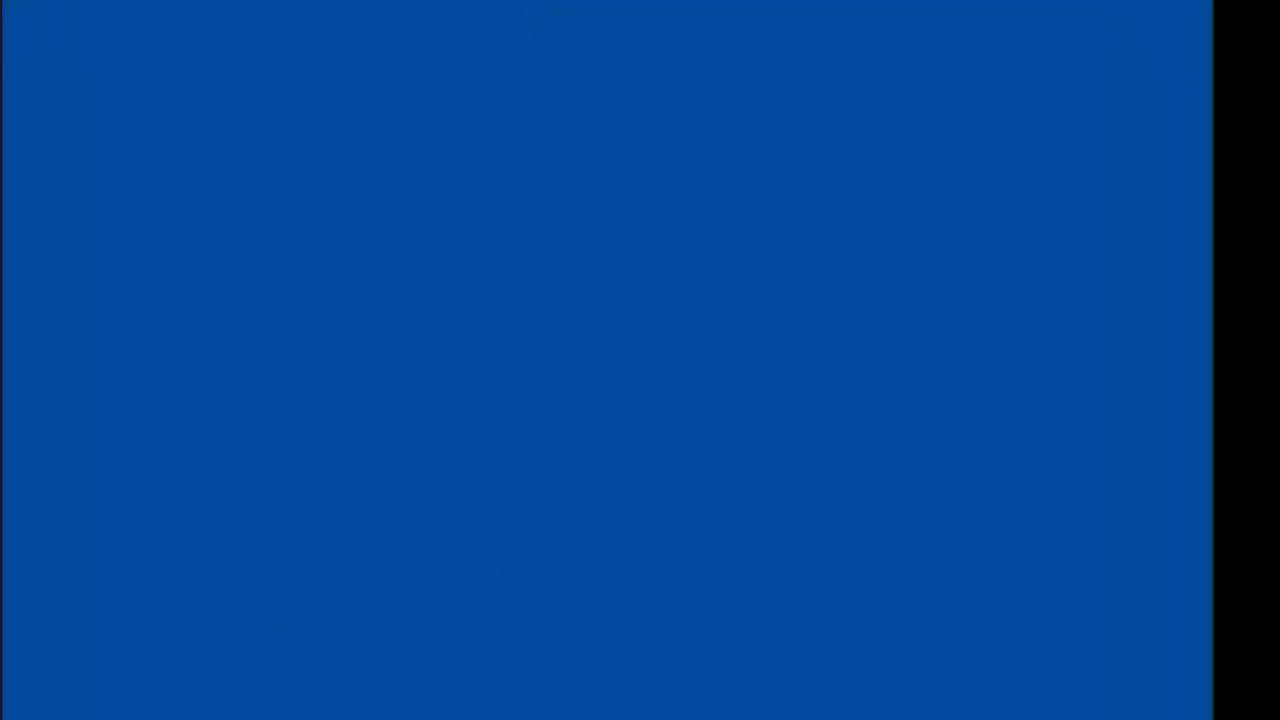
Step: Confirm the Documents Location is the user's folder on \\plabdc01\engineering, then close the dialog and install prompt
left_click(308, 717)
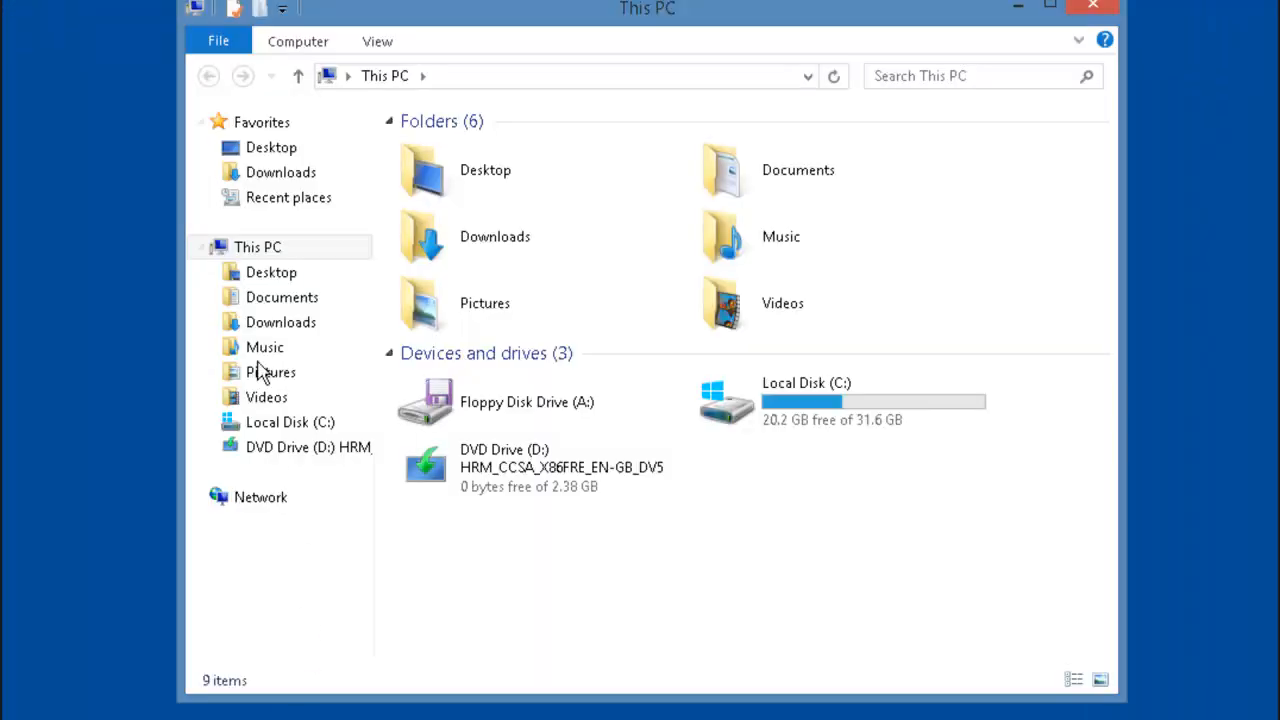
right_click(283, 312)
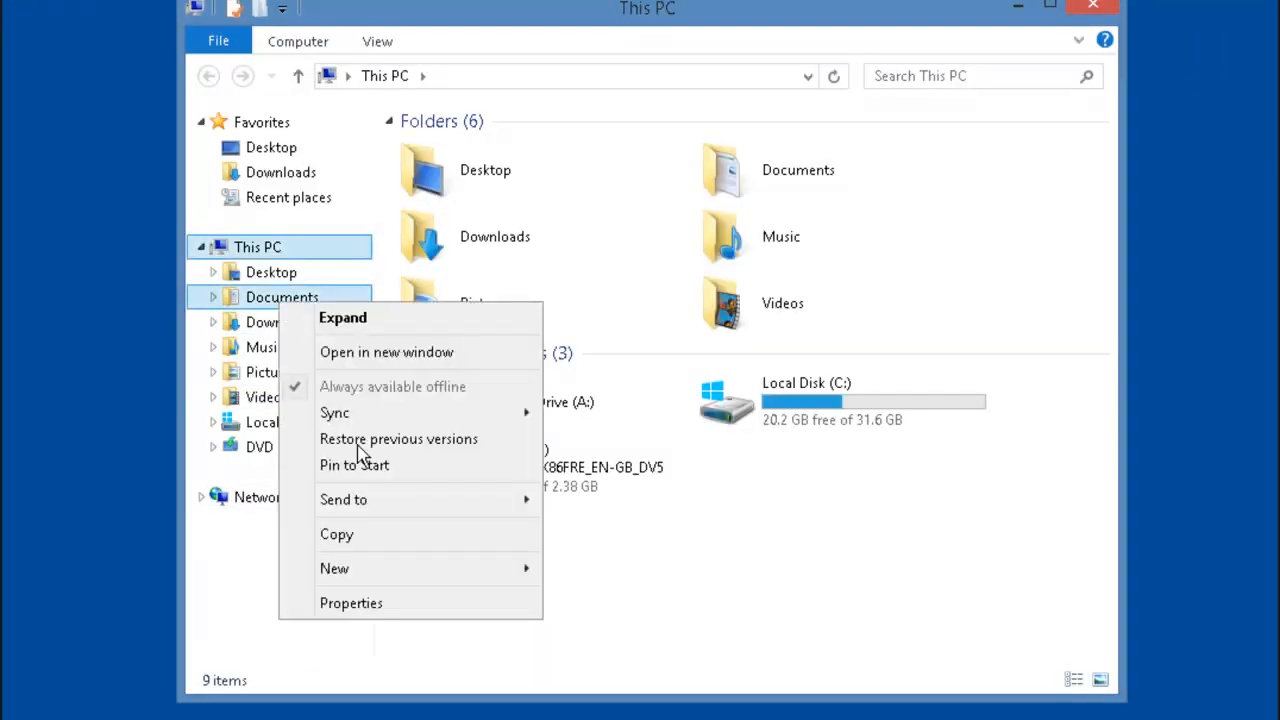
left_click(404, 604)
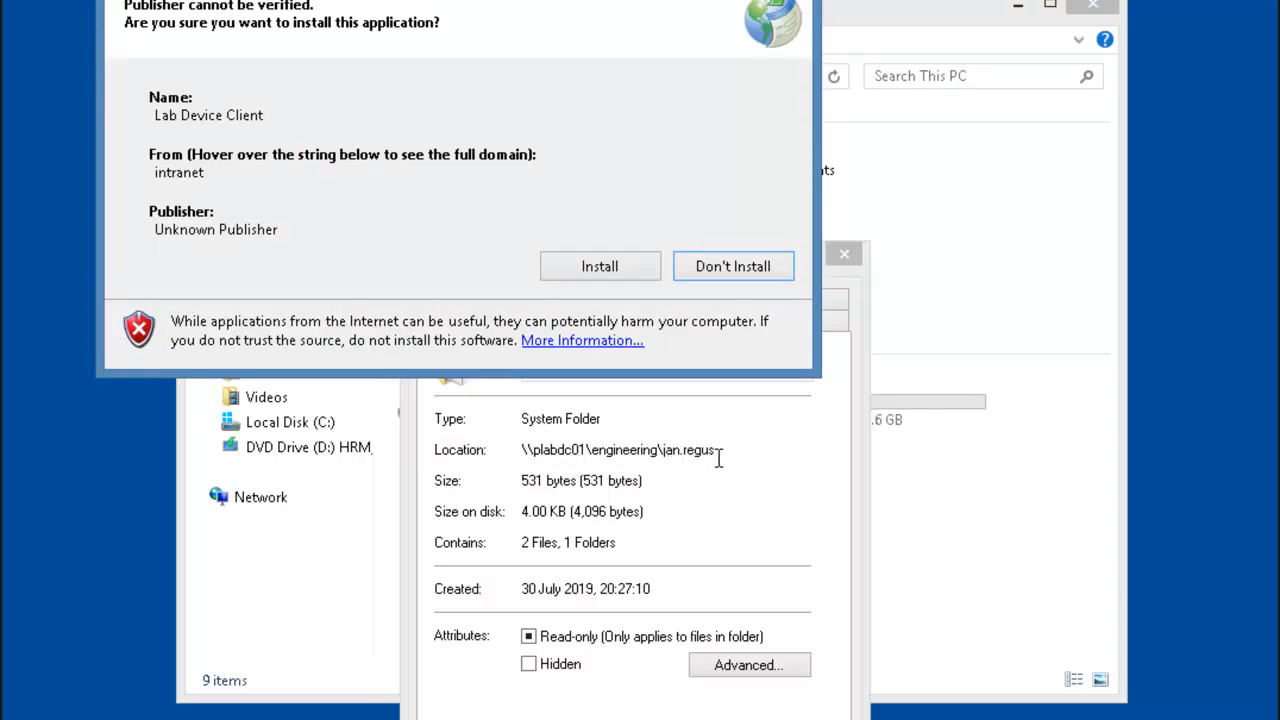
left_click(599, 457)
double_click(599, 457)
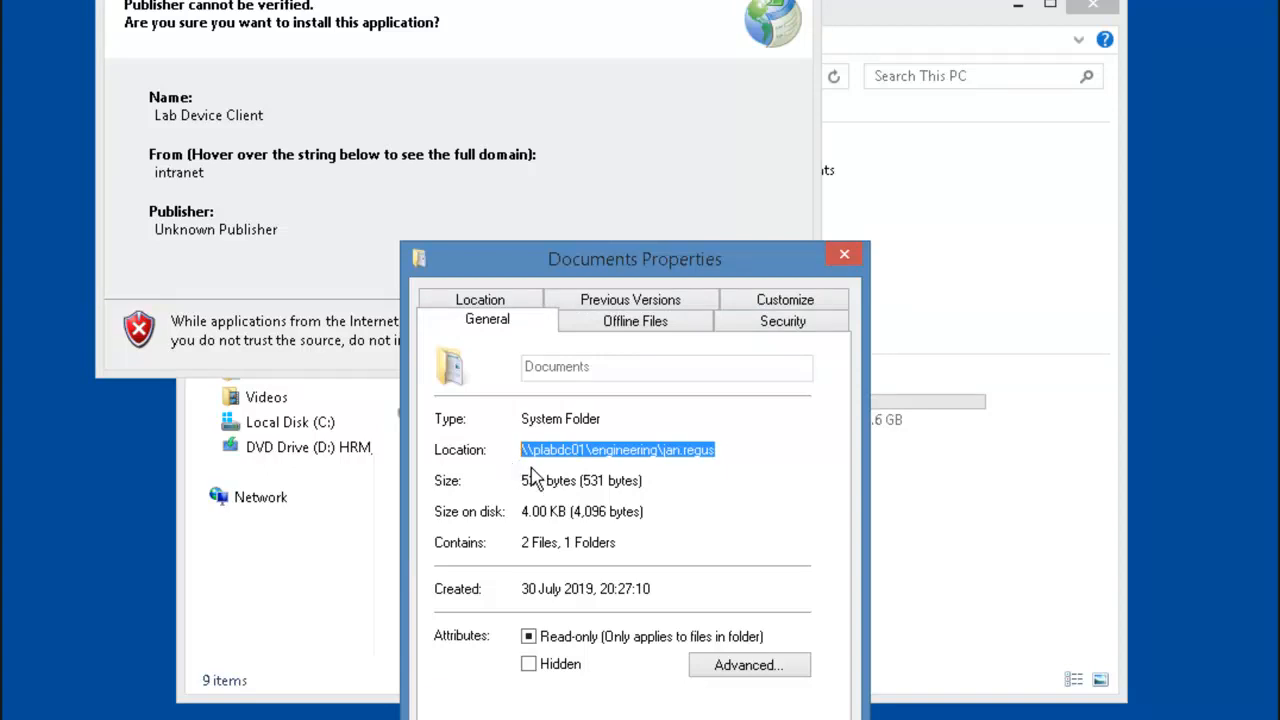
left_click(575, 719)
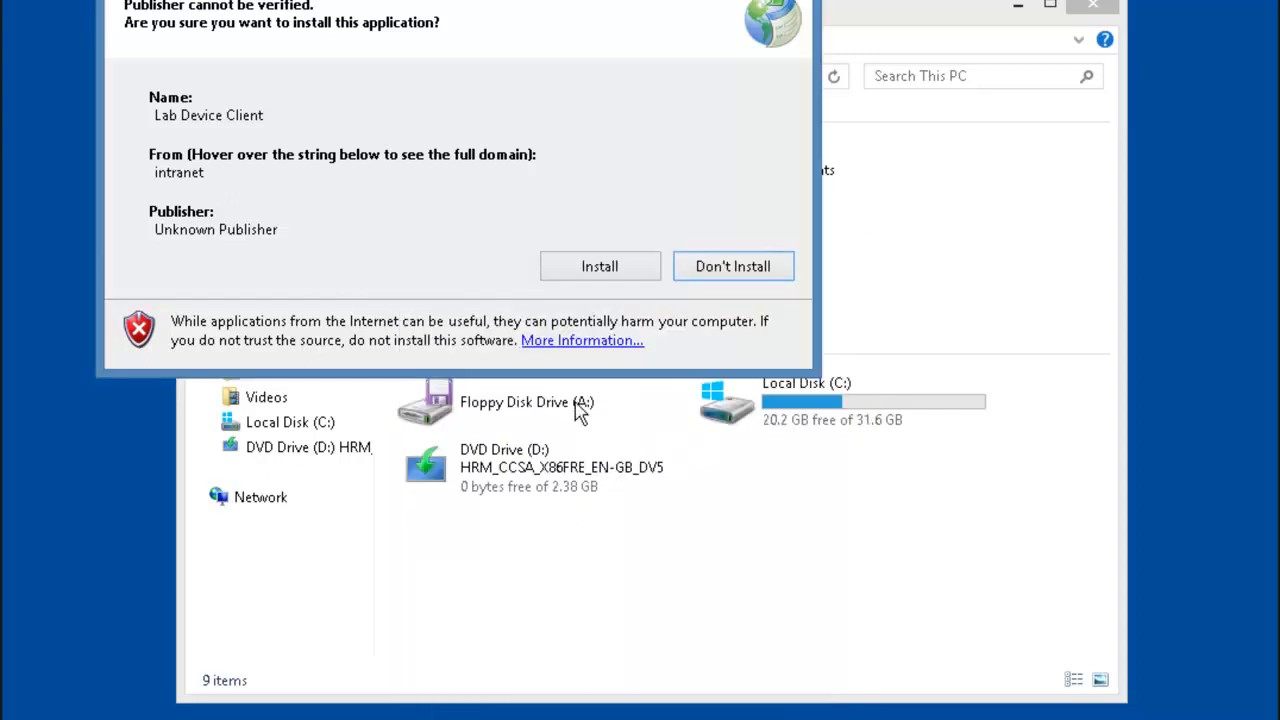
left_click(608, 268)
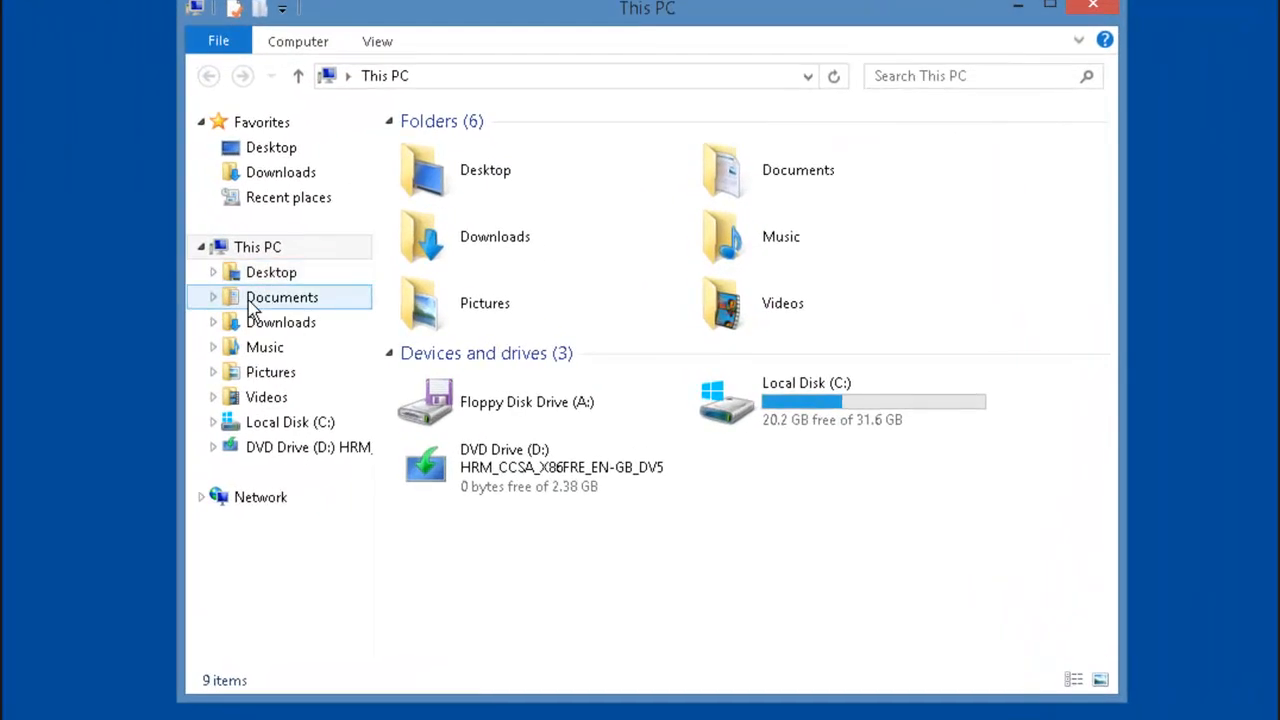
Step: Create a new Rich Text Document in Documents, named with the user's full name plus 'Proposal'
left_click(313, 309)
right_click(560, 251)
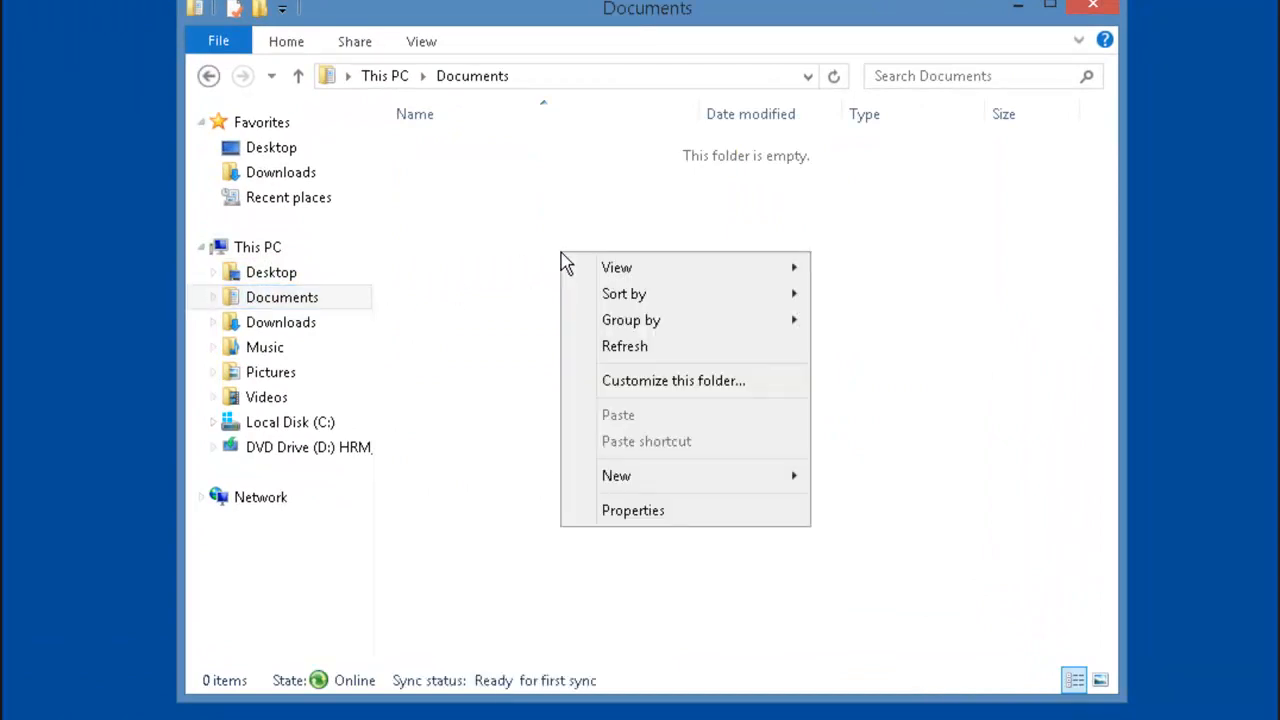
mouse_move(765, 479)
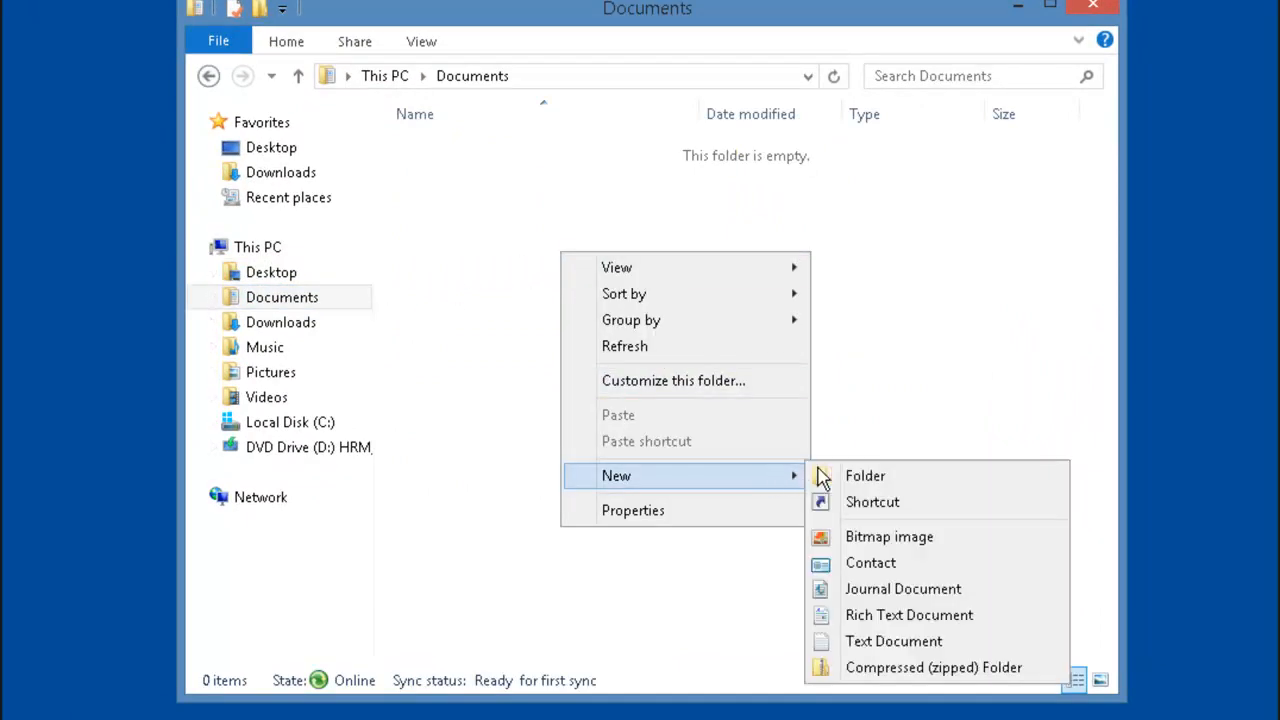
left_click(946, 615)
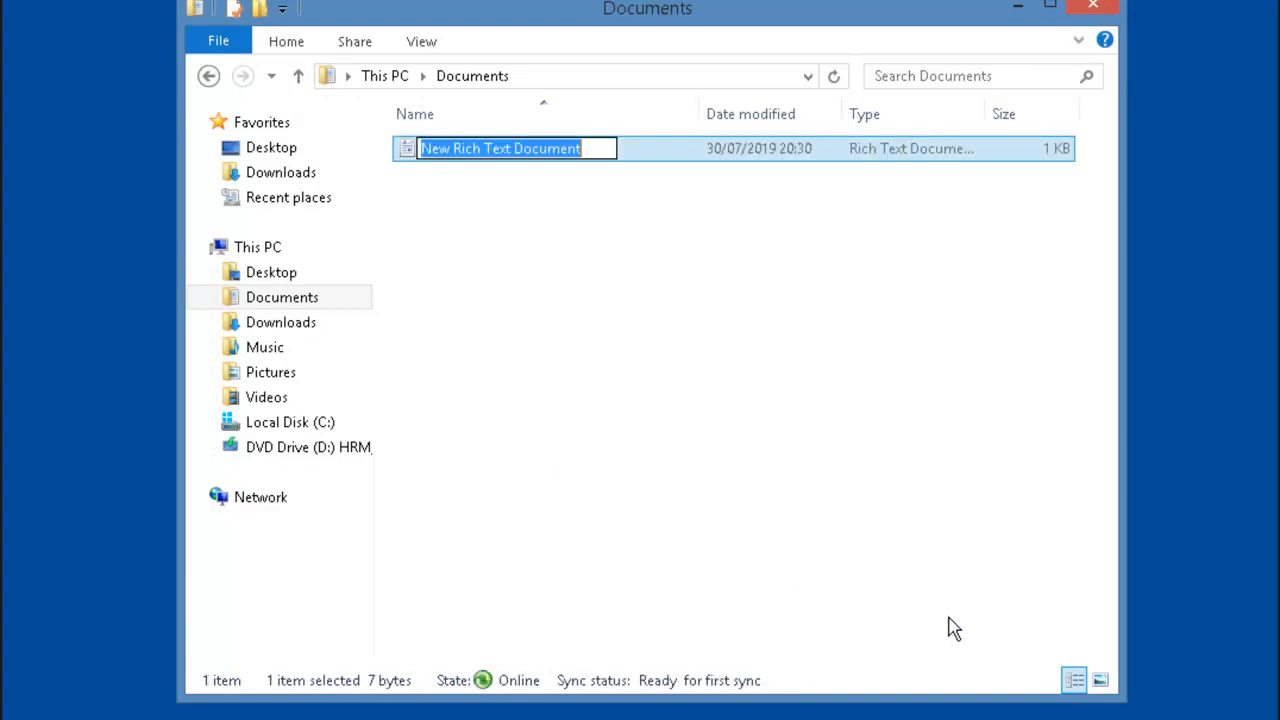
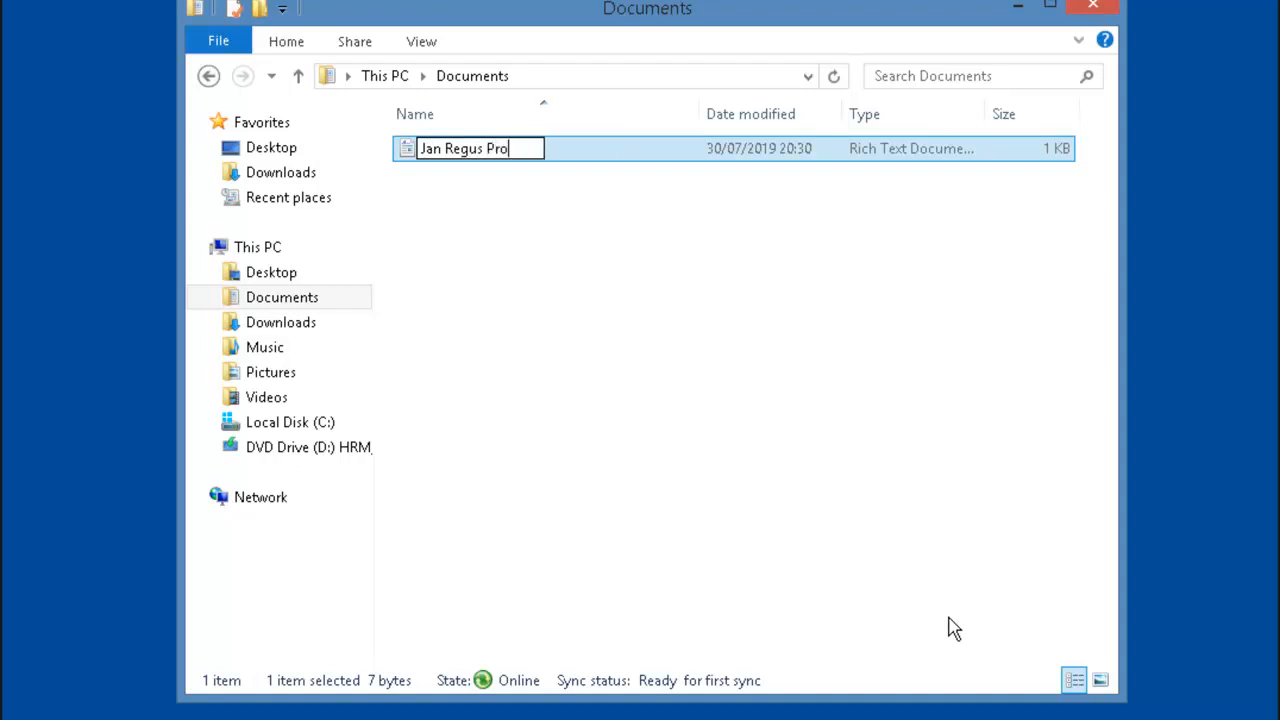
type("posal")
key("Return")
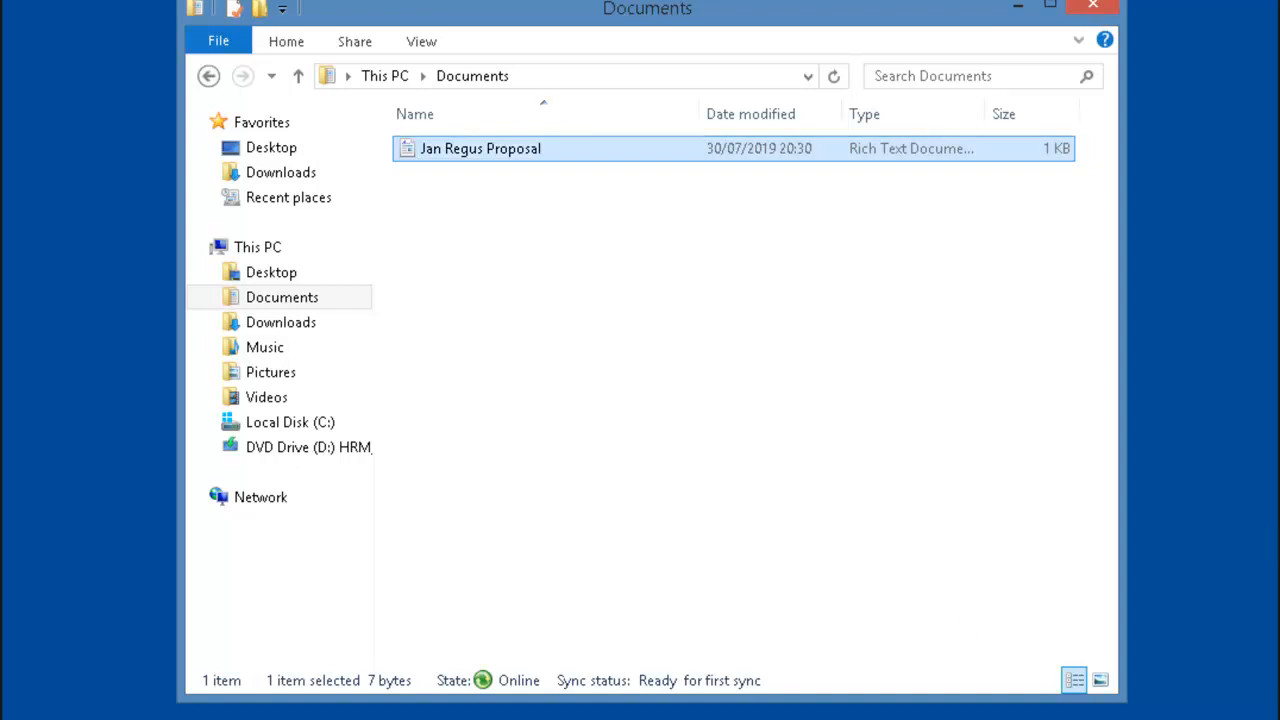
Step: Sign out of the client session from the Start screen's account menu
key("super")
left_click(1036, 13)
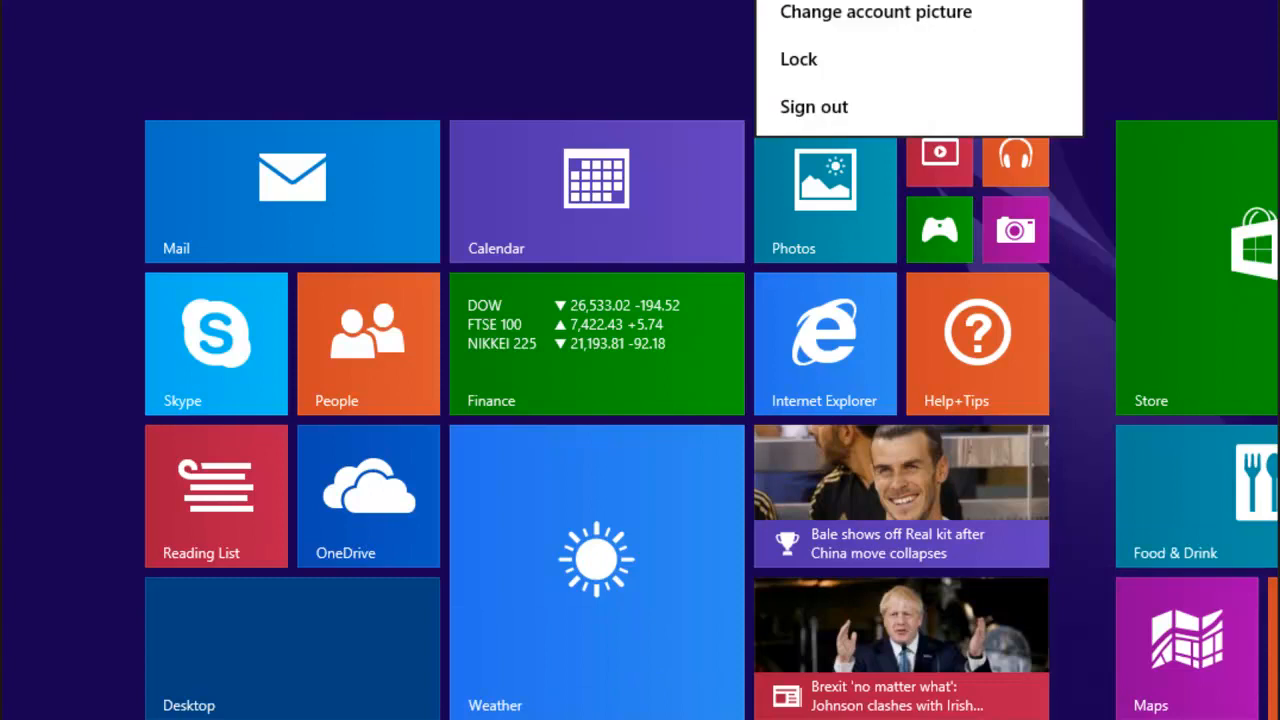
left_click(889, 122)
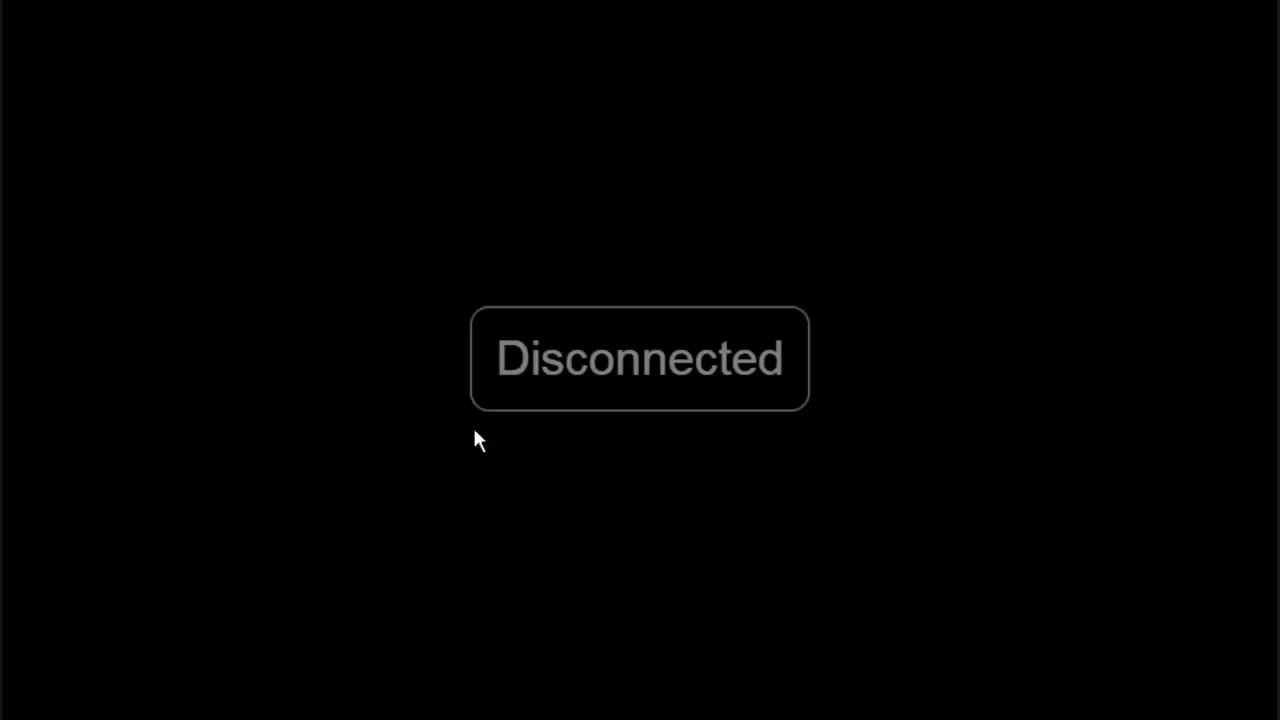
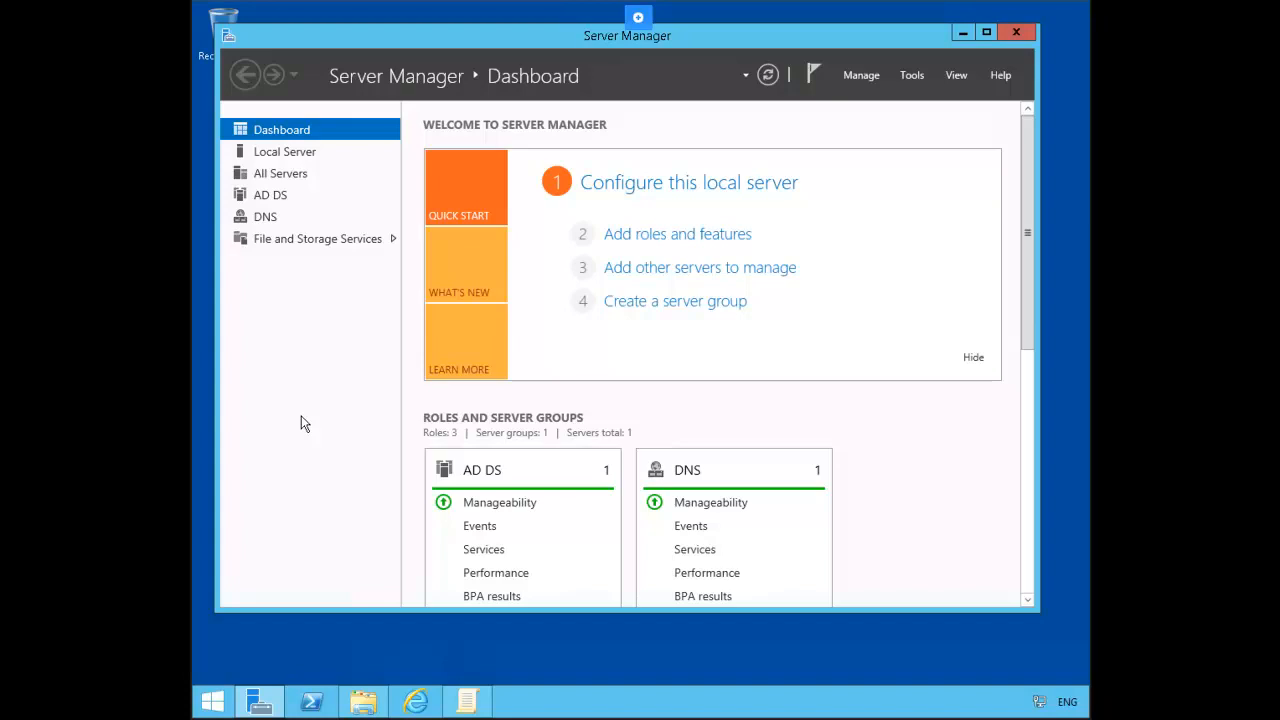
Step: On Local Disk (C:), show hidden files, folders and drives and stop hiding known file extensions
left_click(362, 702)
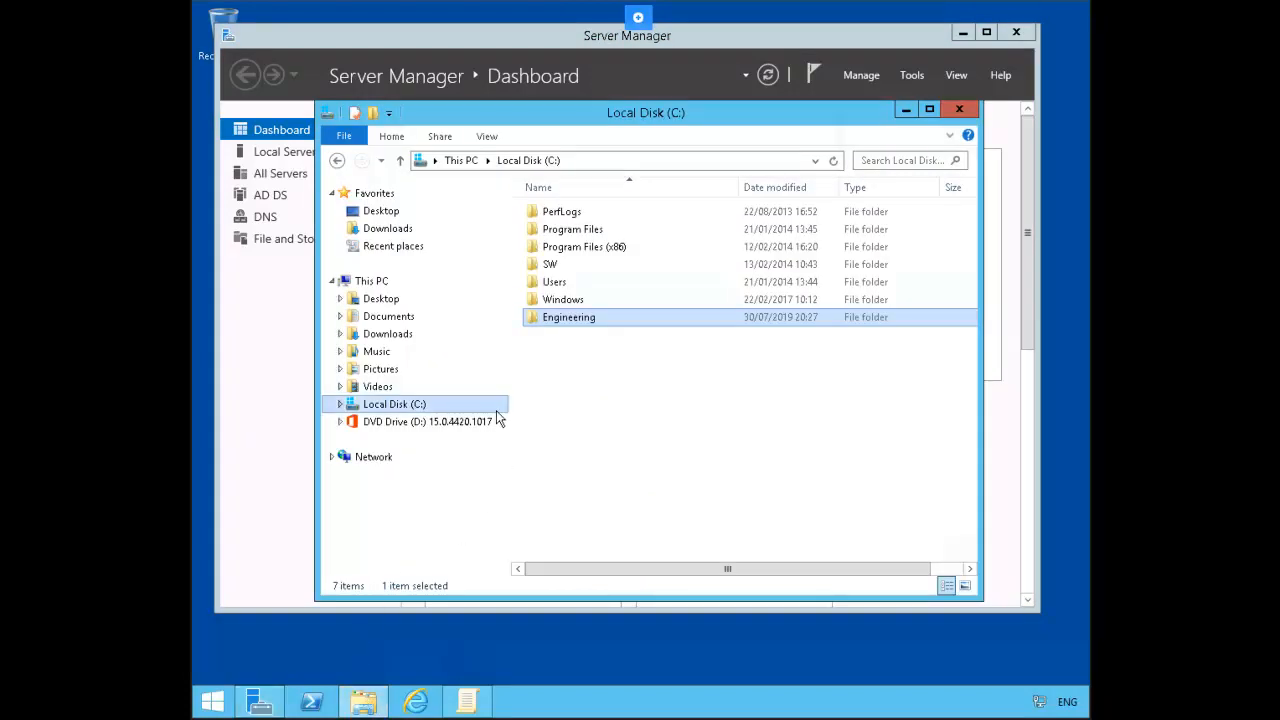
left_click(489, 138)
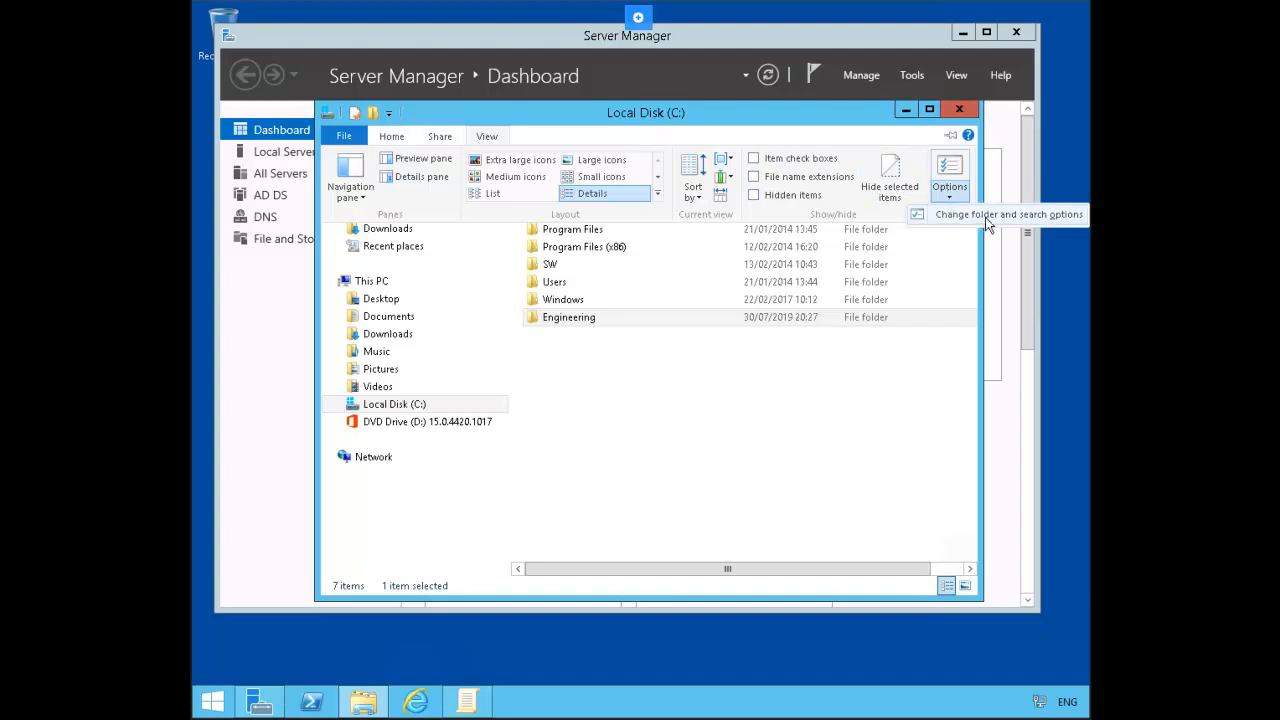
left_click(985, 217)
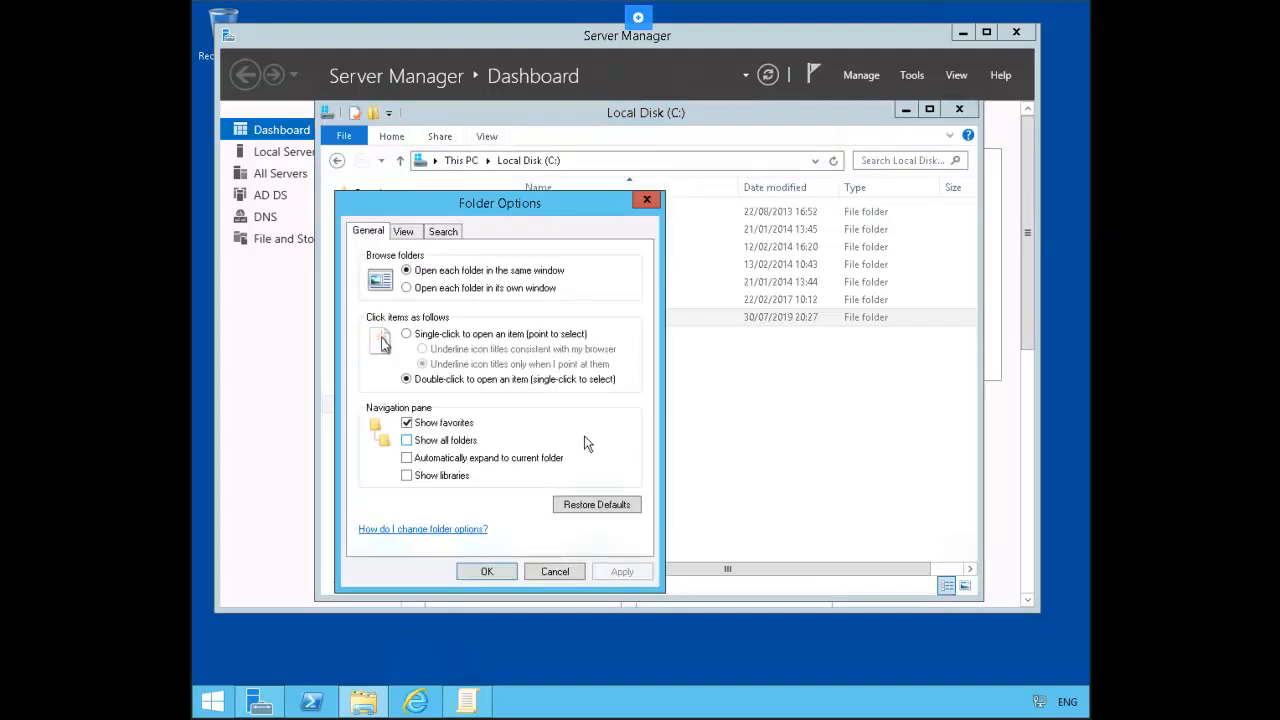
left_click(404, 232)
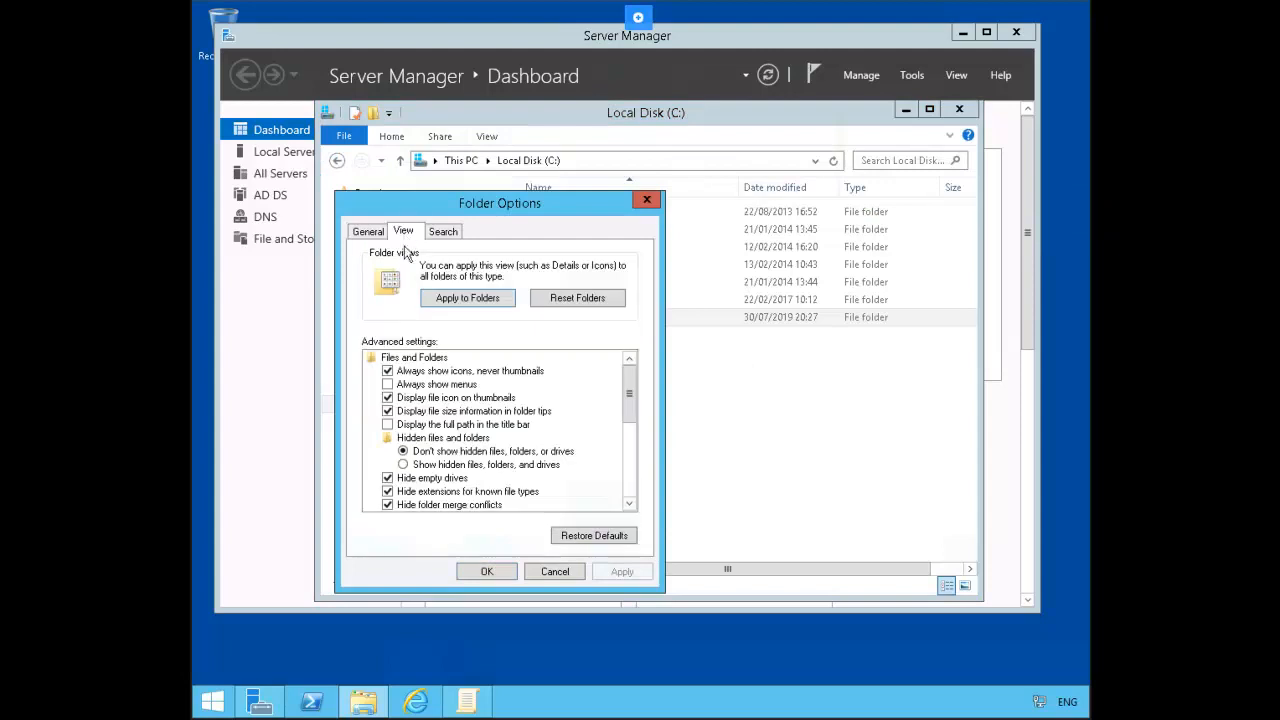
left_click(489, 467)
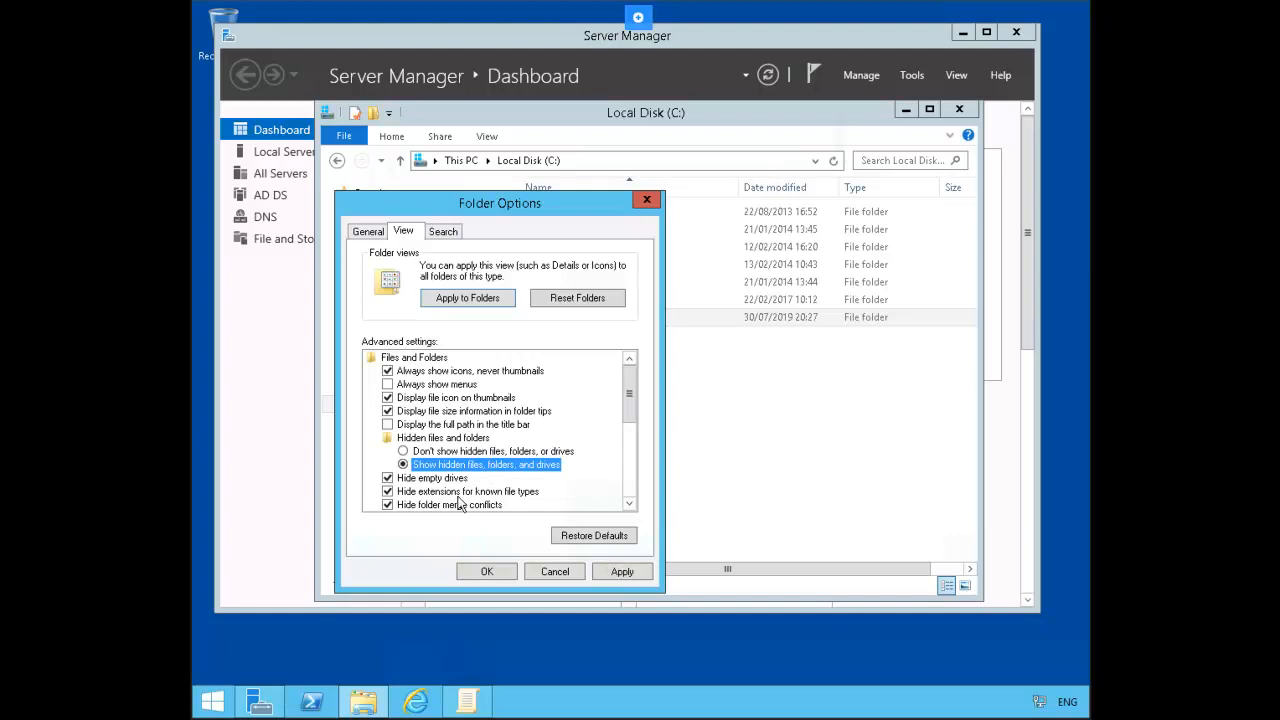
left_click(388, 492)
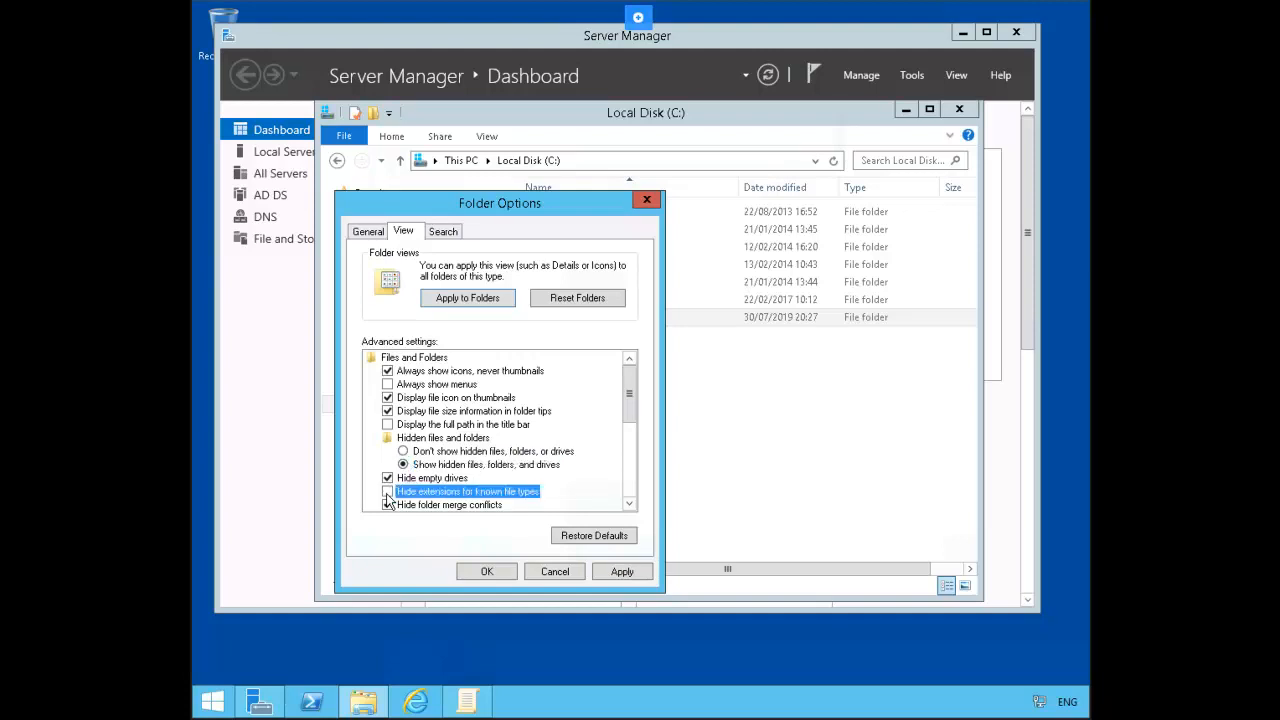
left_click(487, 571)
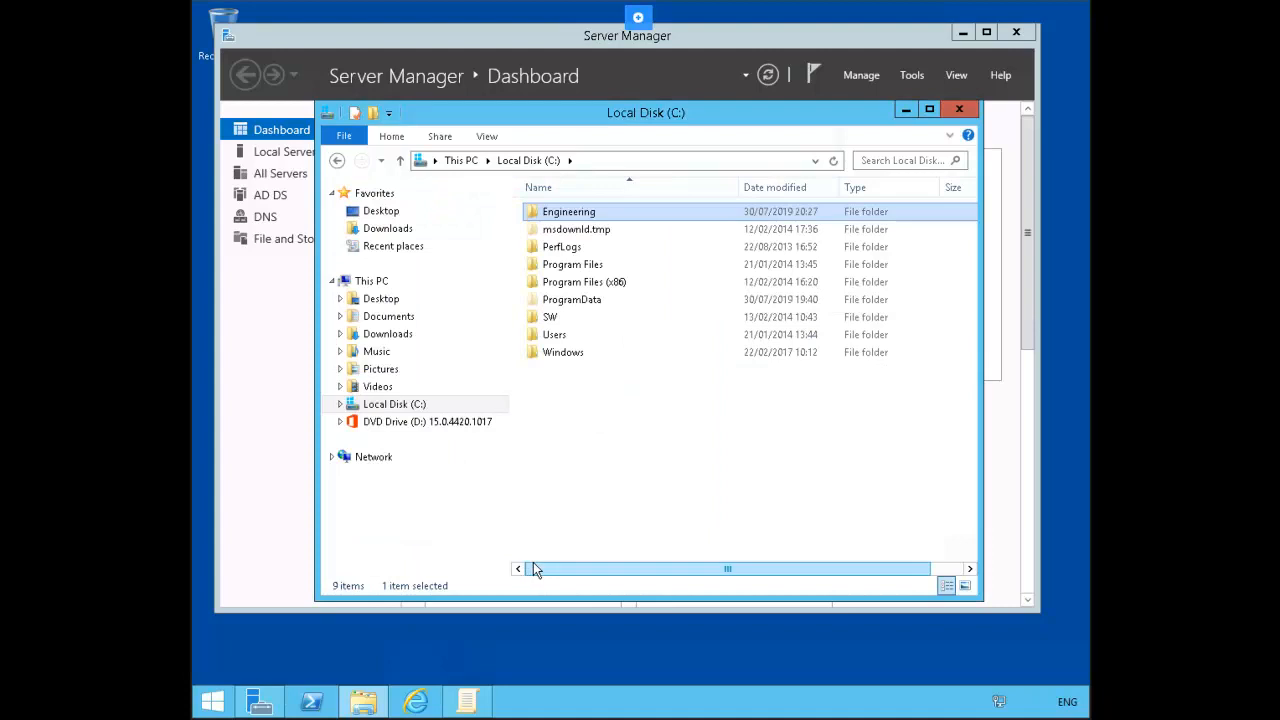
left_click(474, 704)
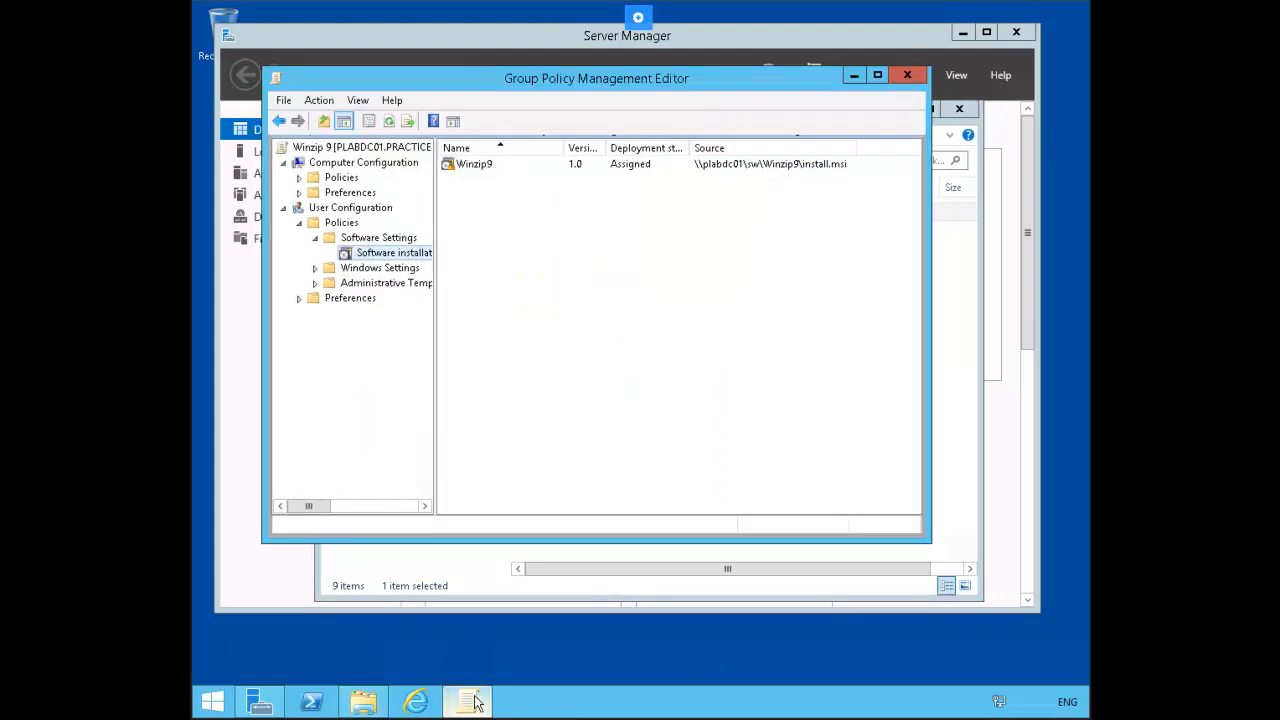
Step: Close the Winzip 9 editor and create a GPO named 'Logon Script' linked to the Marketing OU
left_click(908, 77)
left_click(912, 75)
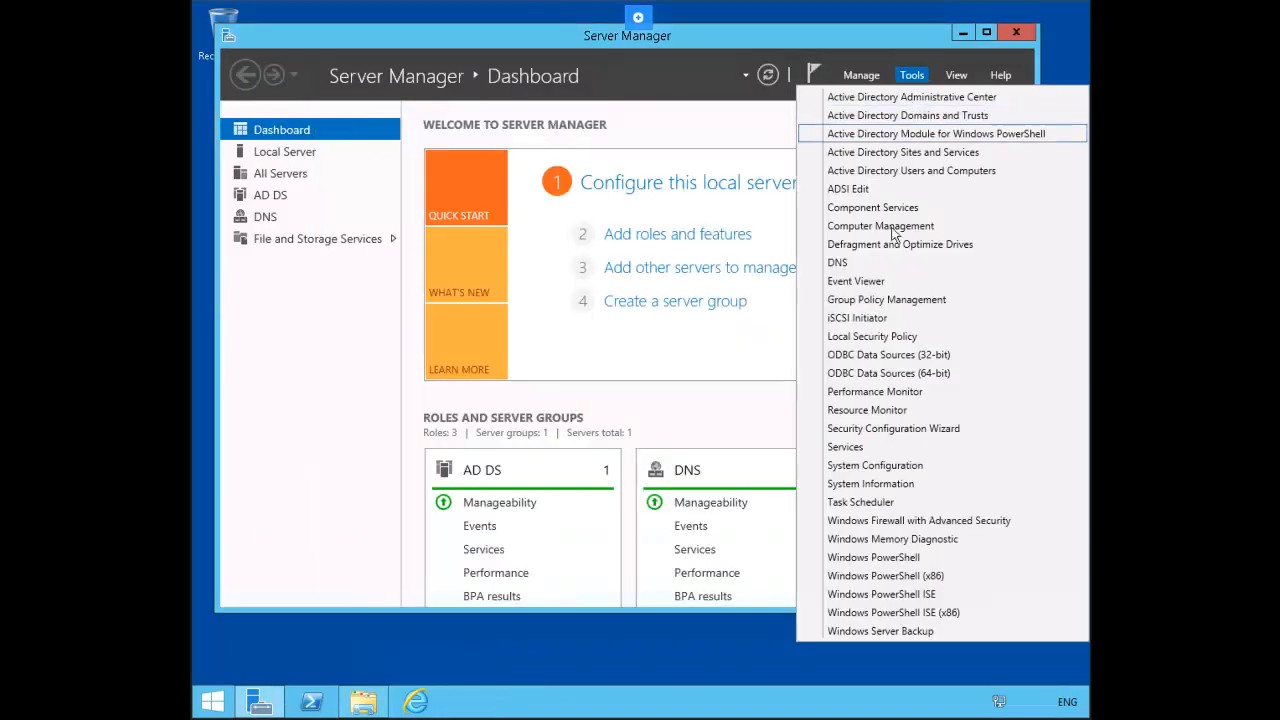
left_click(937, 300)
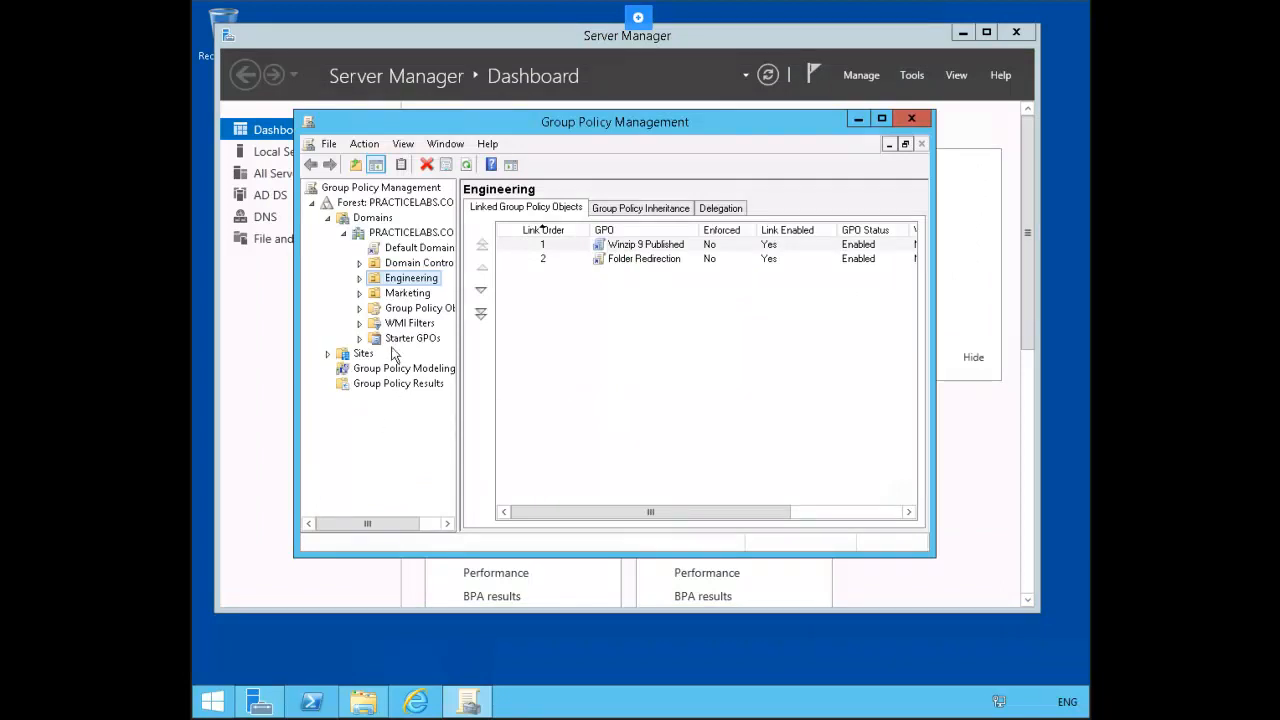
right_click(410, 295)
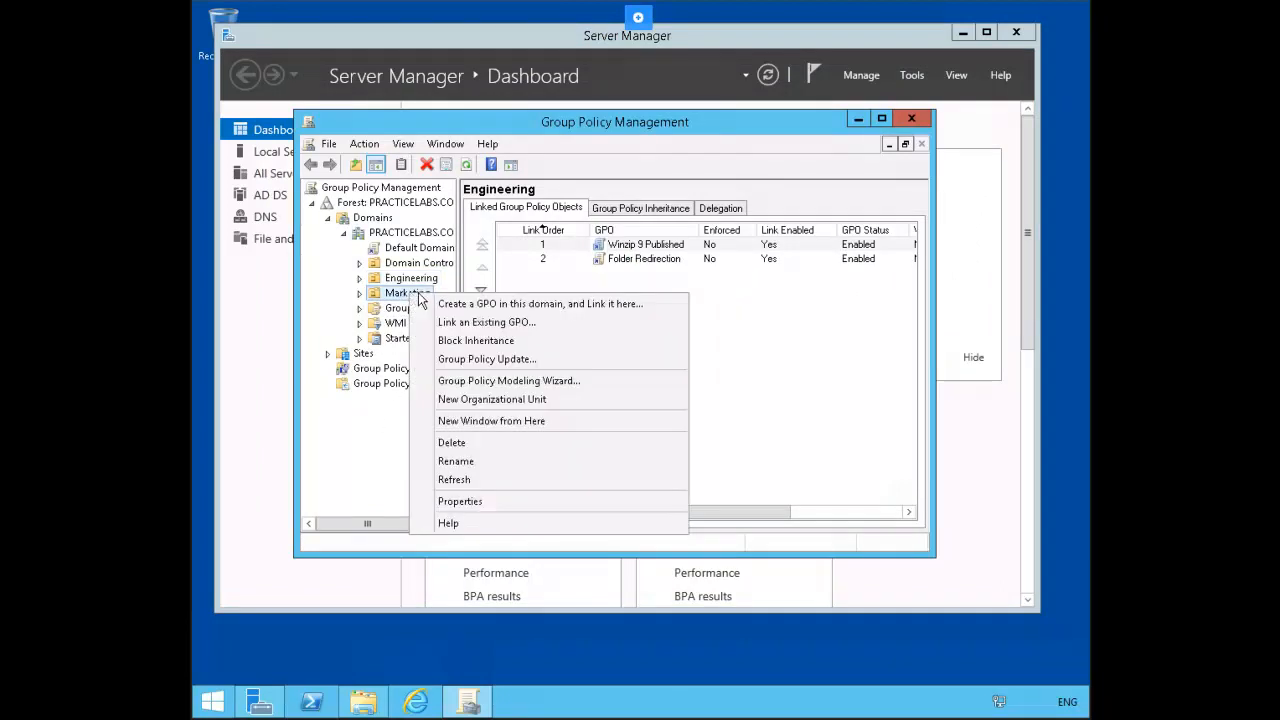
left_click(545, 305)
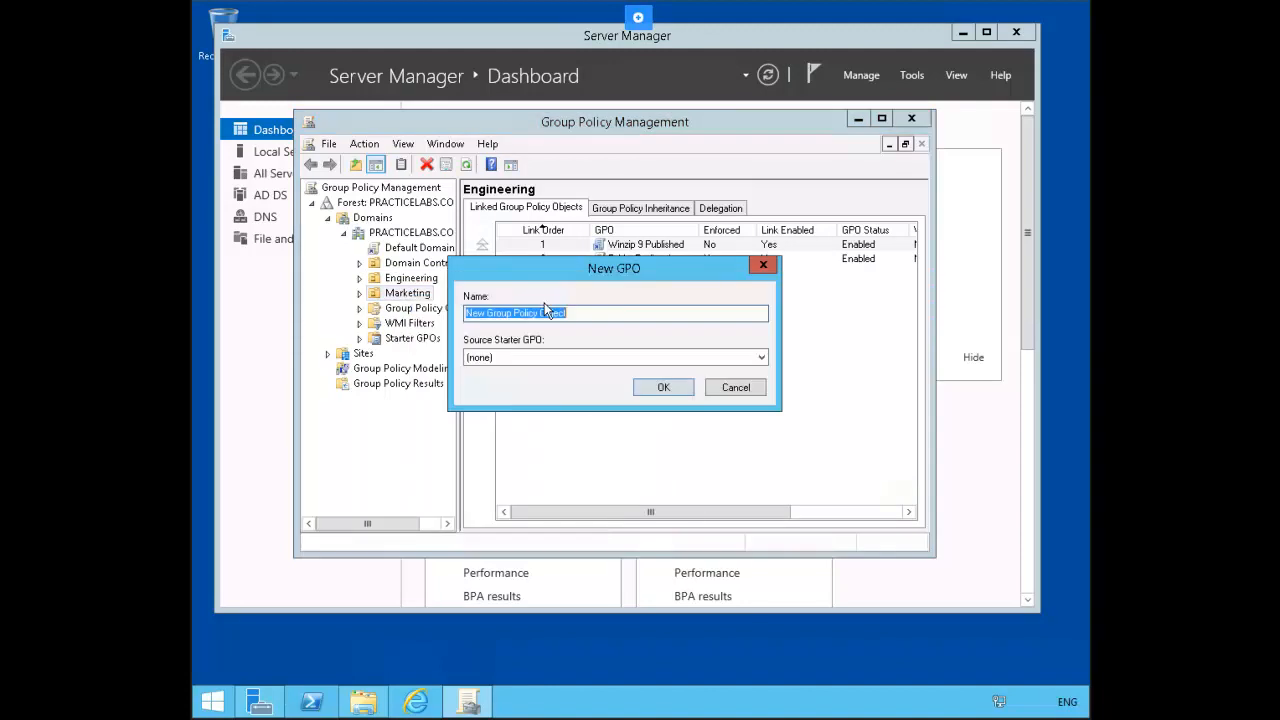
type("Logon Scrip")
key("Return")
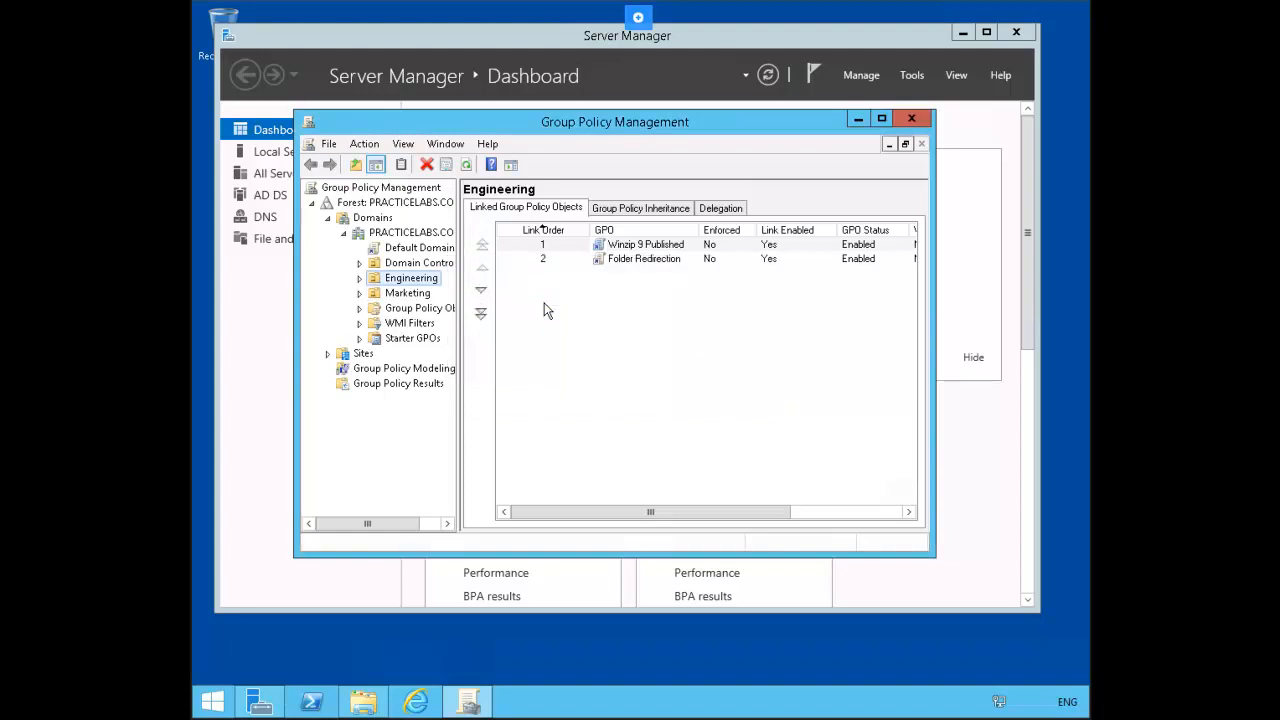
Step: Open the Logon Script GPO under Marketing for editing
left_click(408, 293)
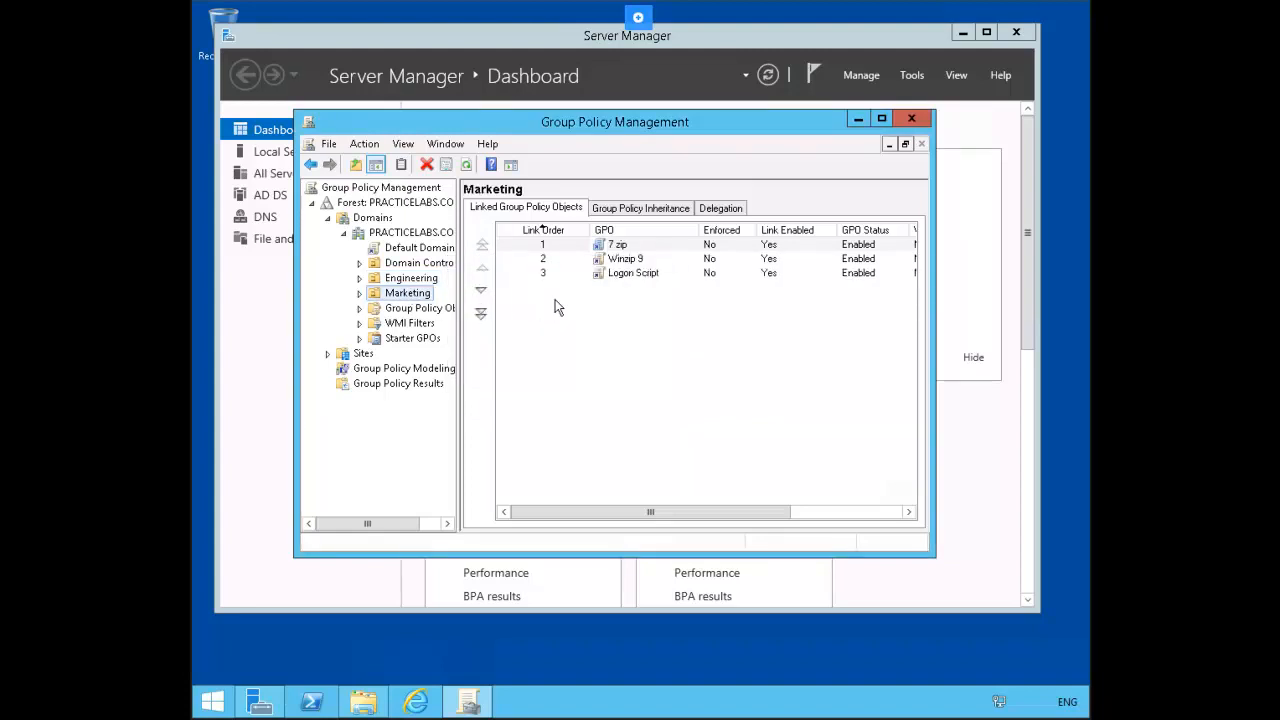
right_click(647, 276)
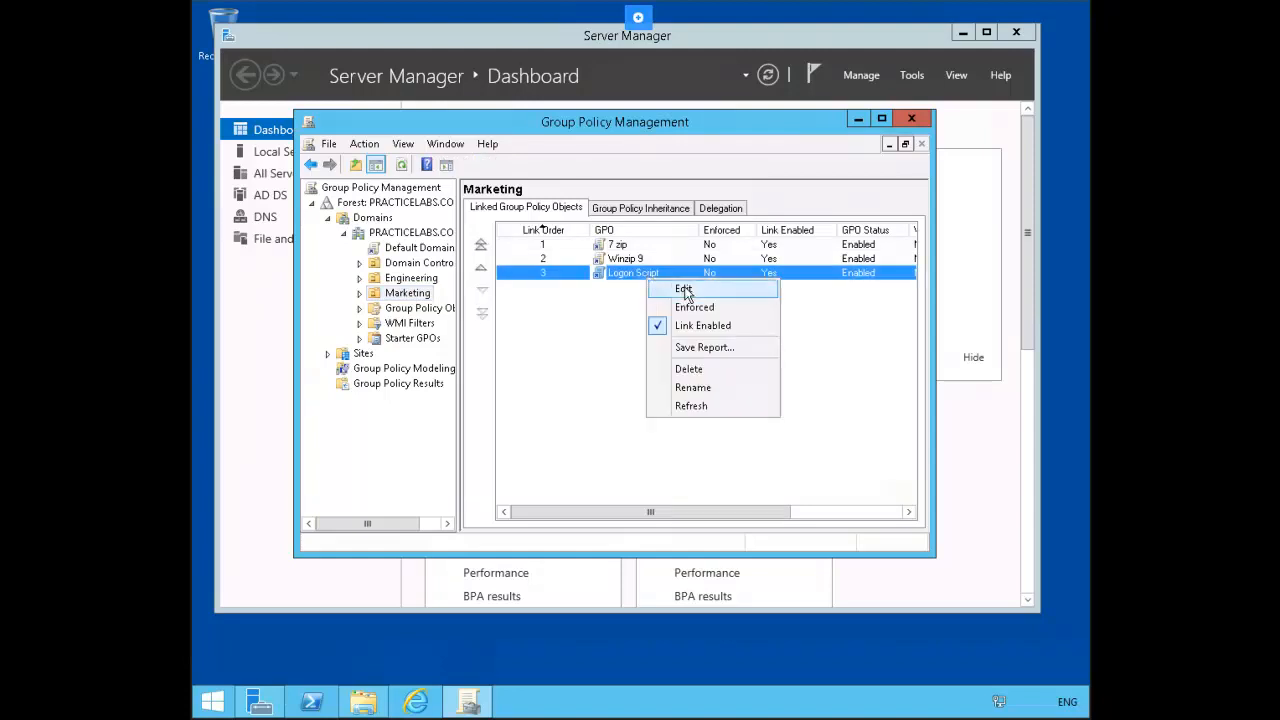
left_click(684, 289)
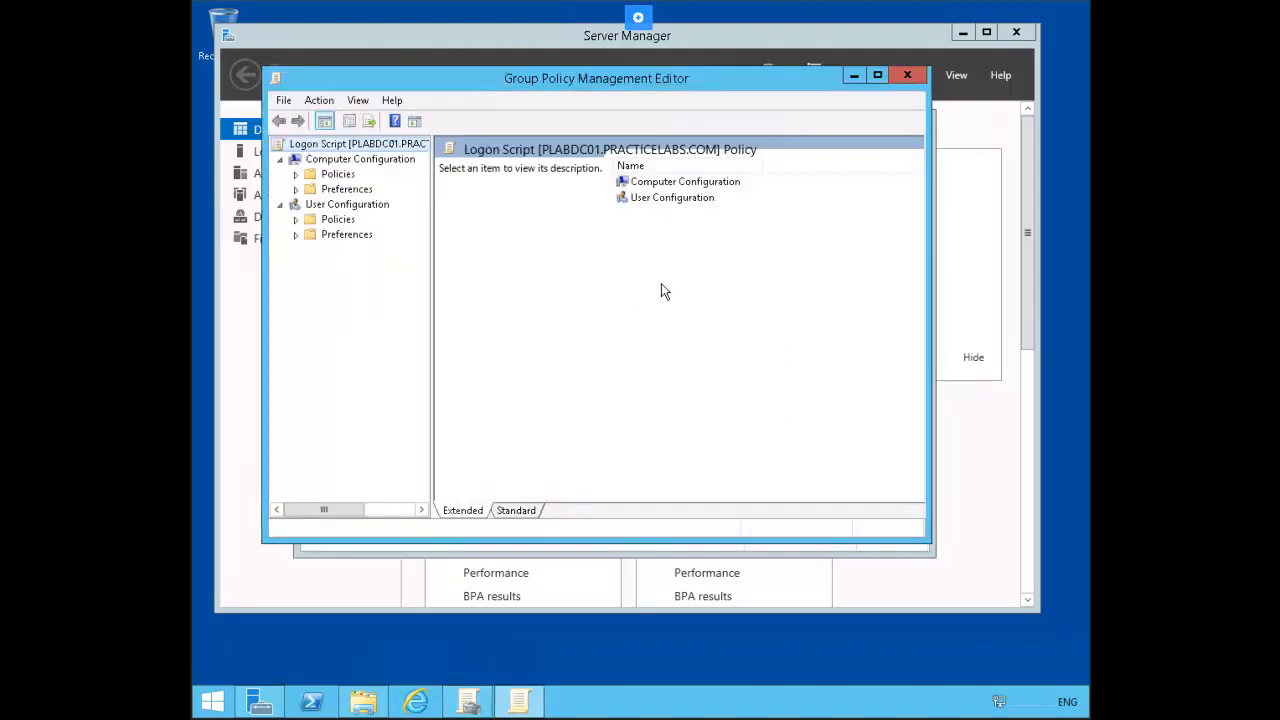
Step: Open the user Logon script properties and browse to add a new script
left_click(296, 220)
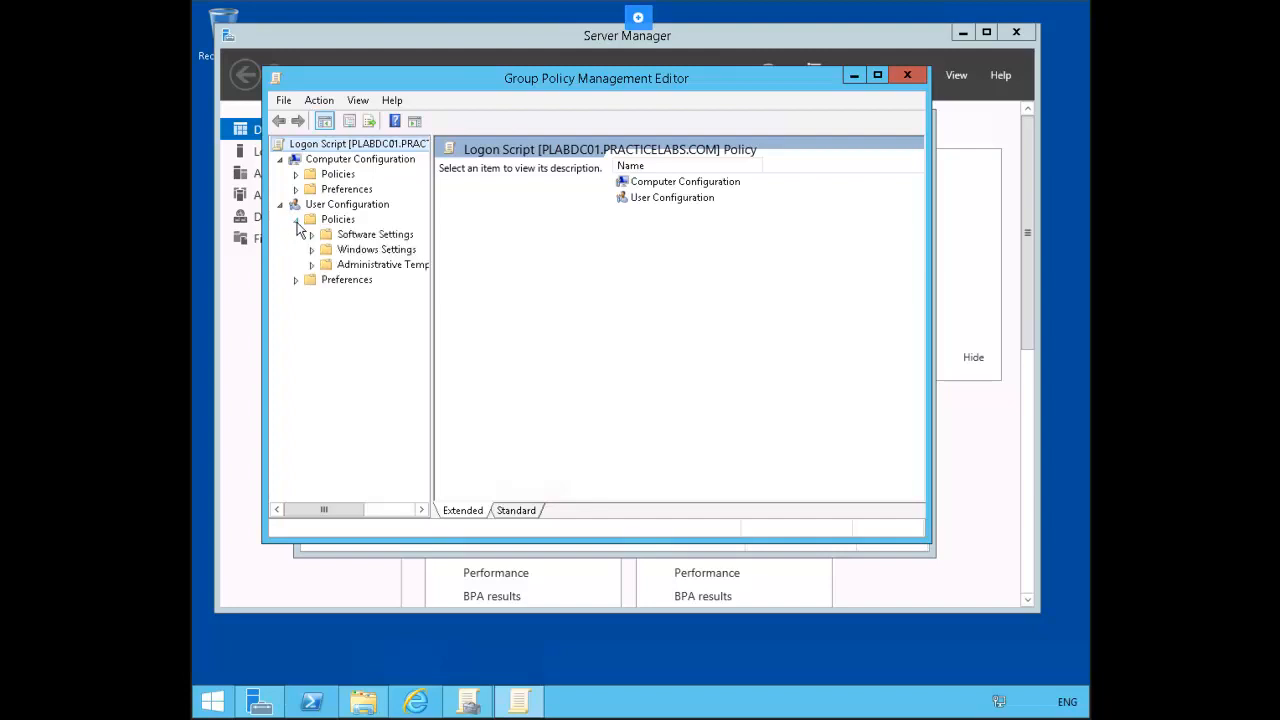
left_click(311, 250)
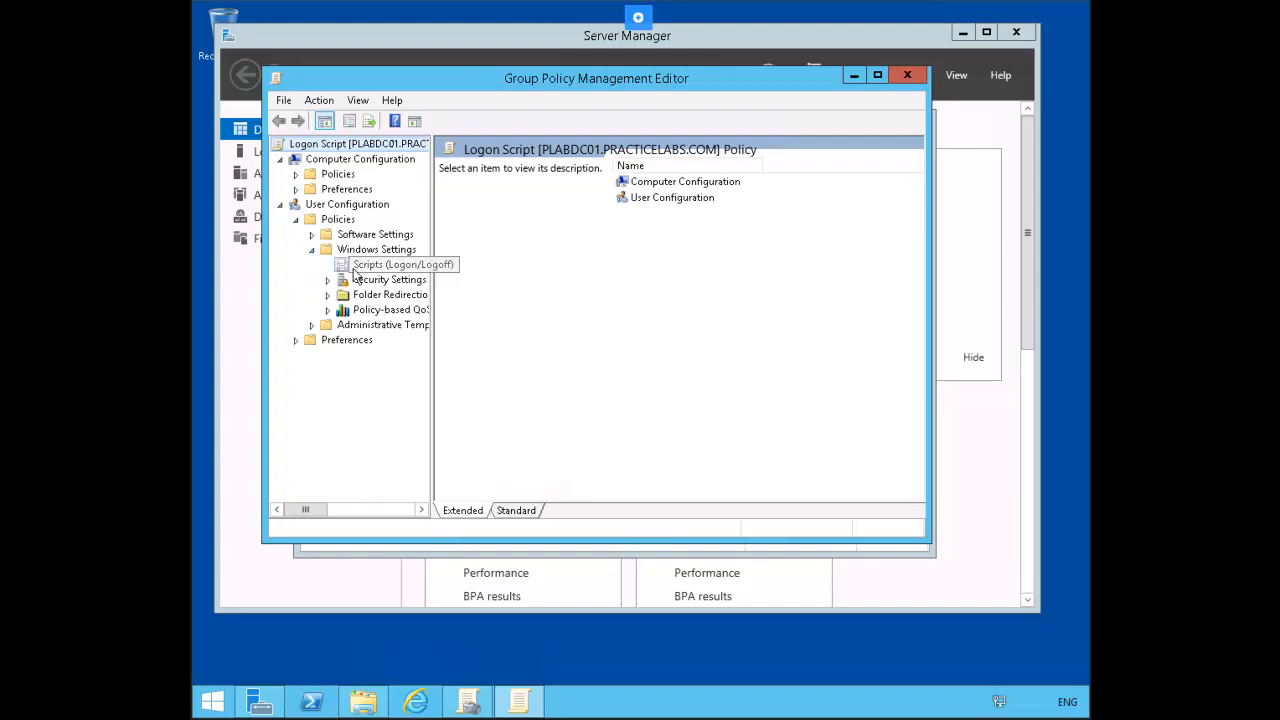
left_click(358, 266)
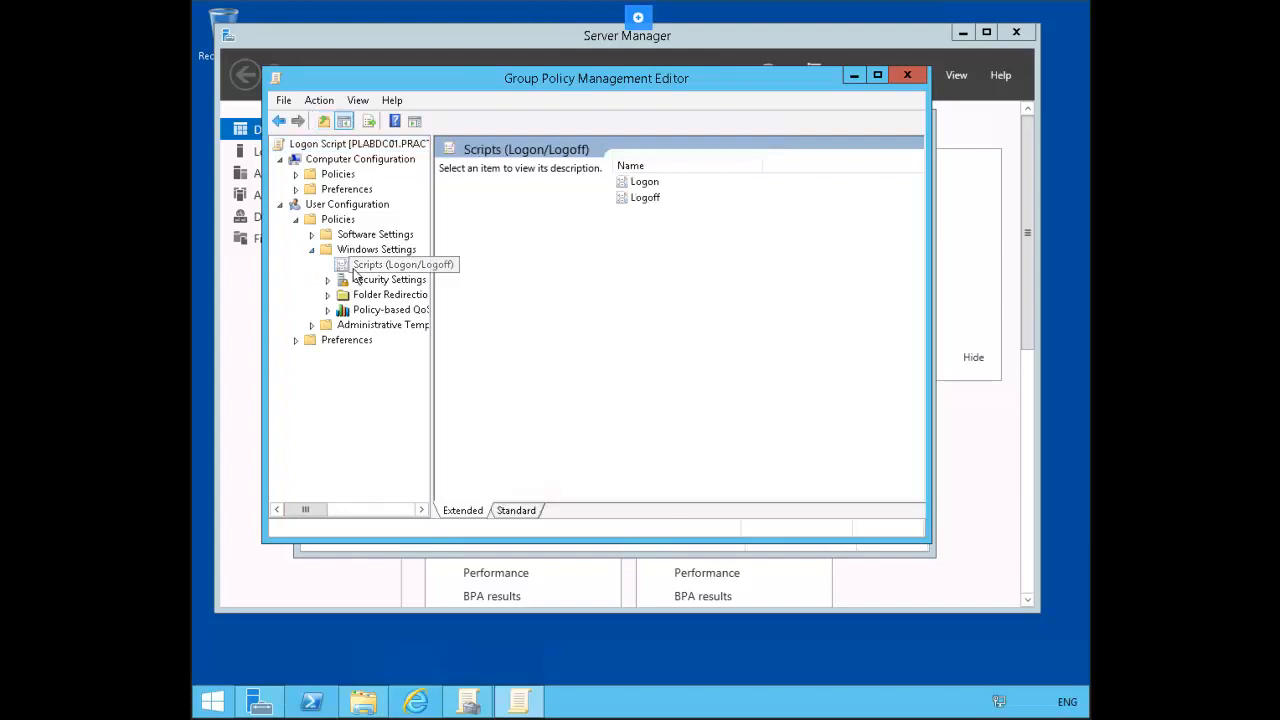
left_click(650, 185)
right_click(652, 189)
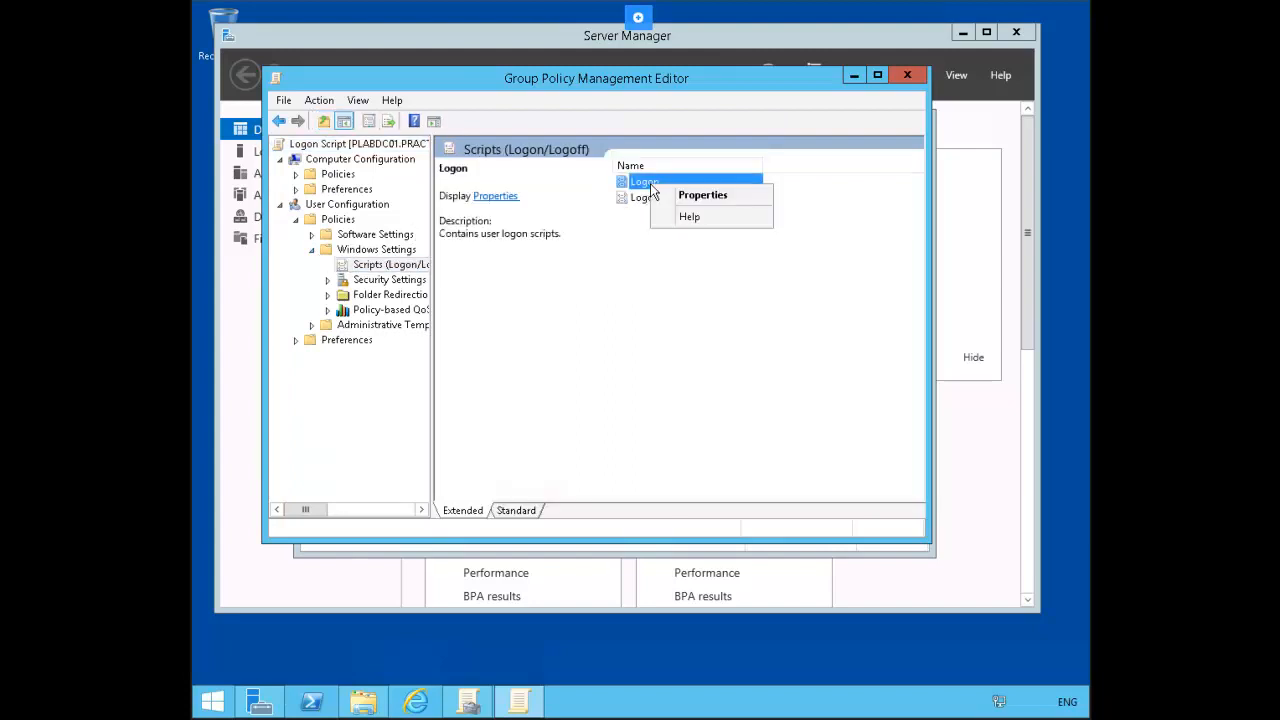
left_click(744, 203)
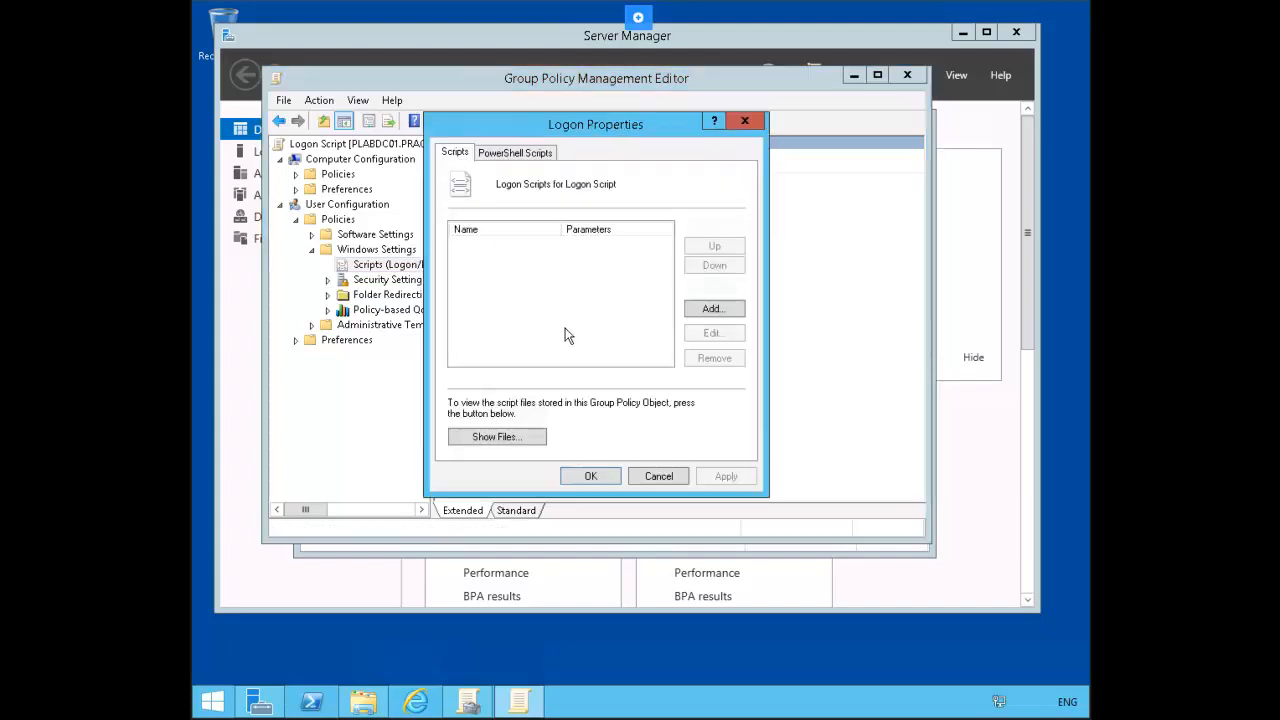
left_click(711, 309)
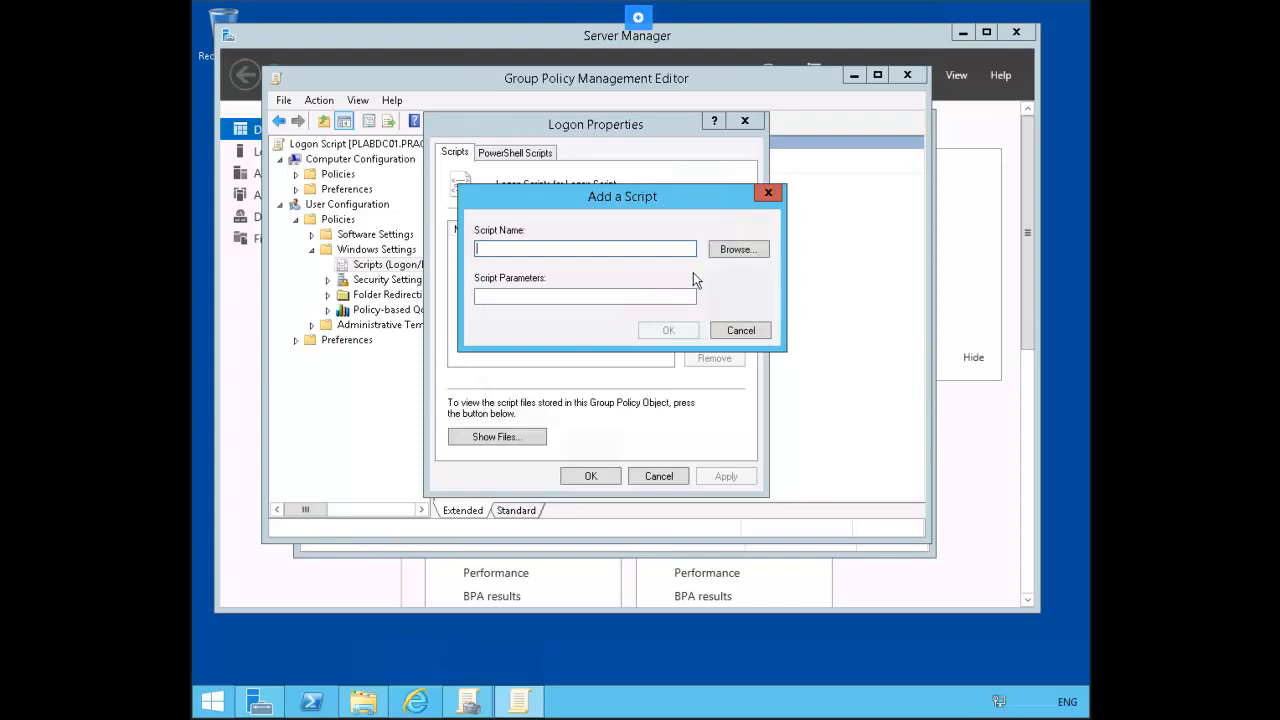
left_click(746, 250)
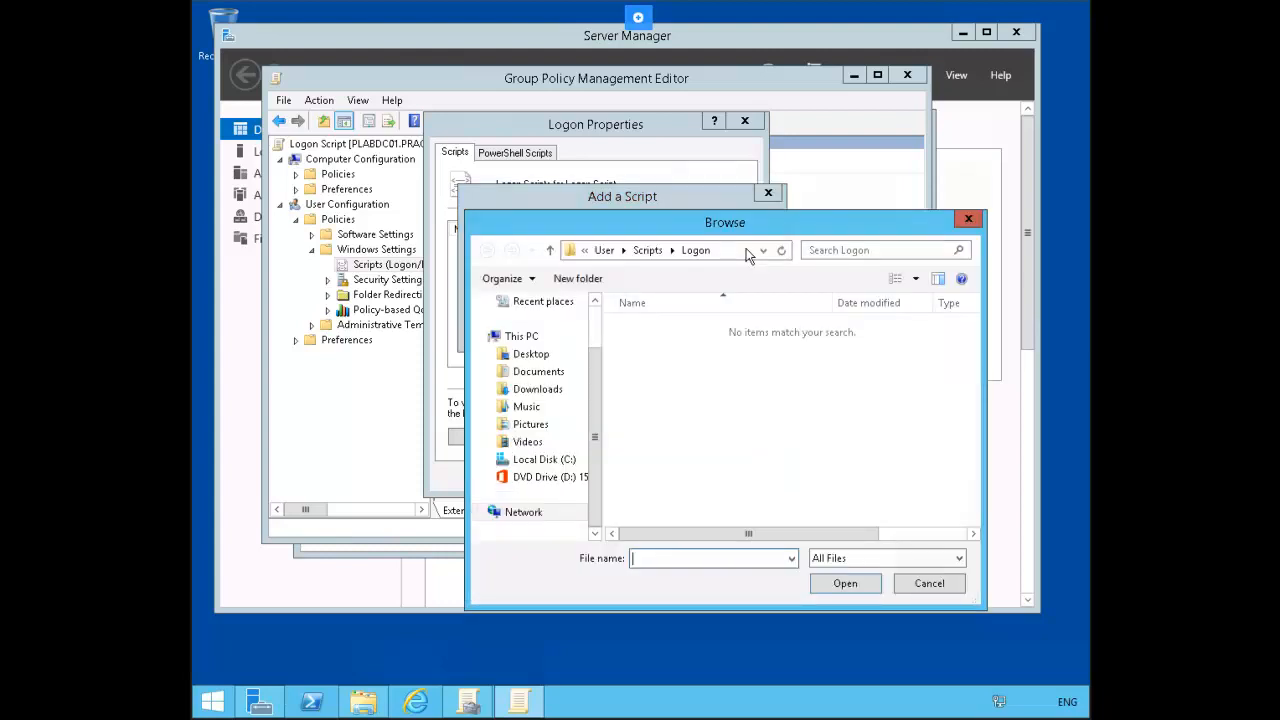
Step: Create a new text document in the Logon folder and rename it to logon.bat
right_click(668, 368)
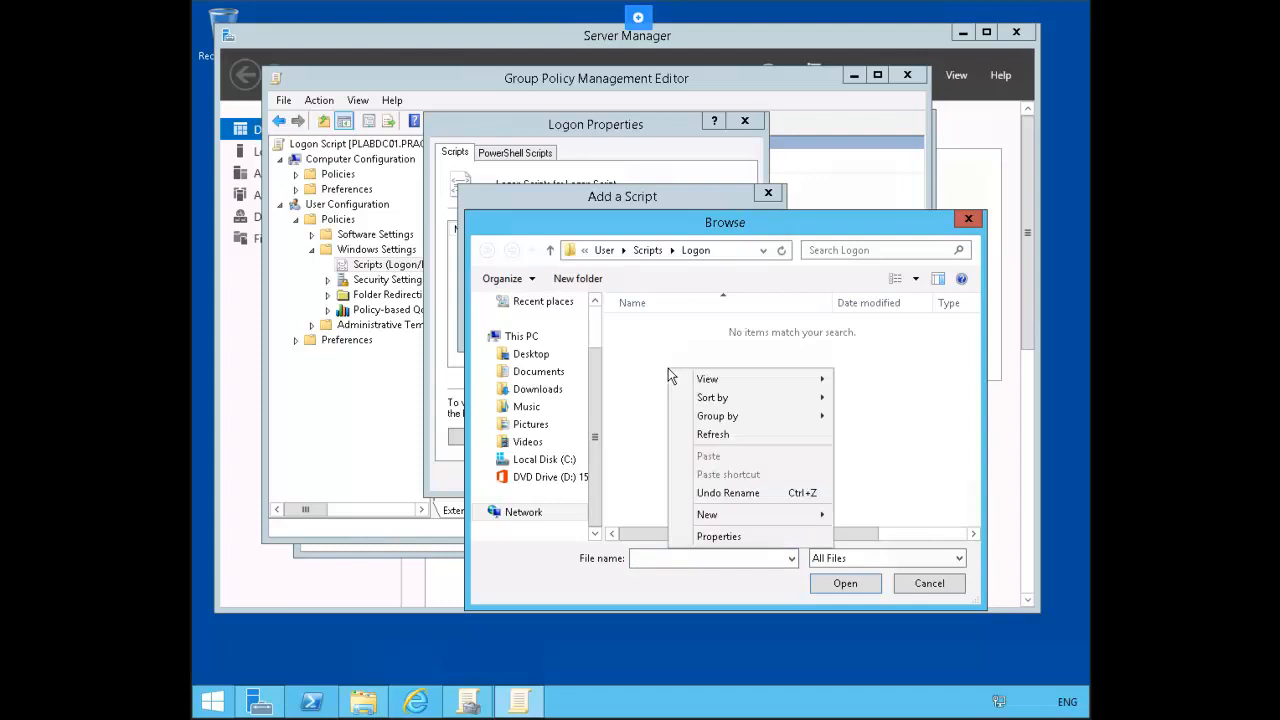
mouse_move(795, 514)
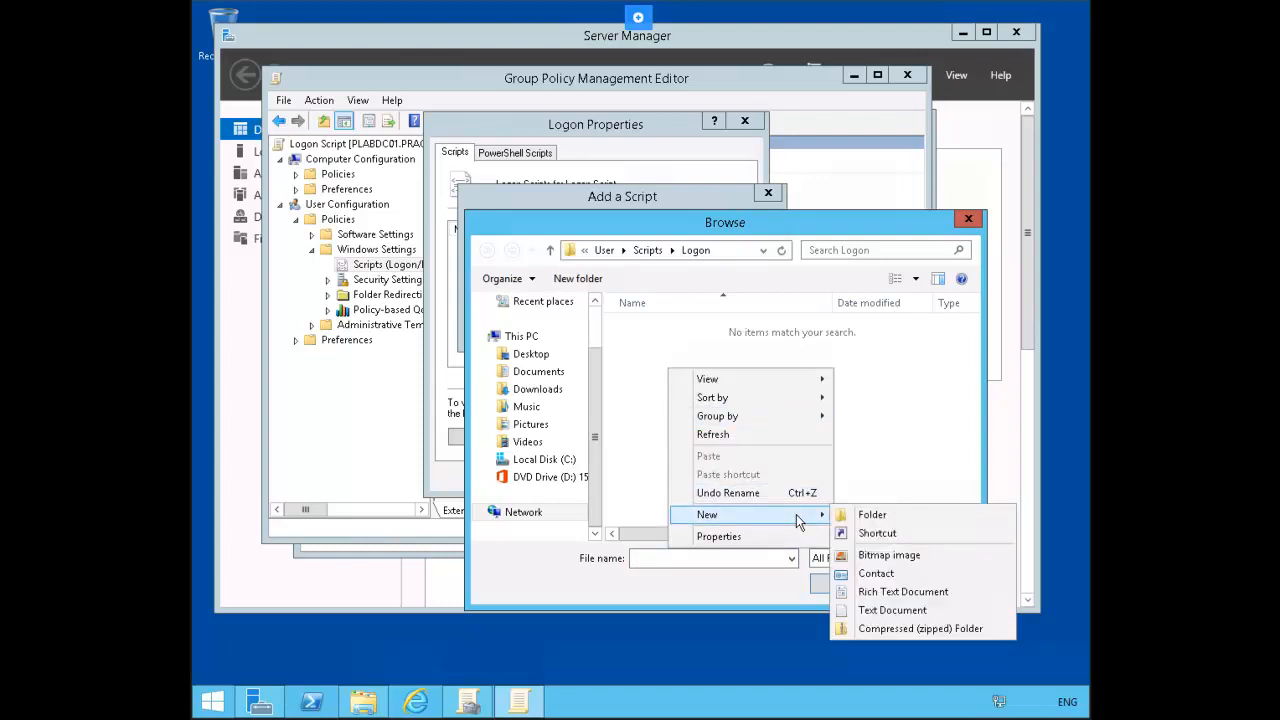
left_click(880, 610)
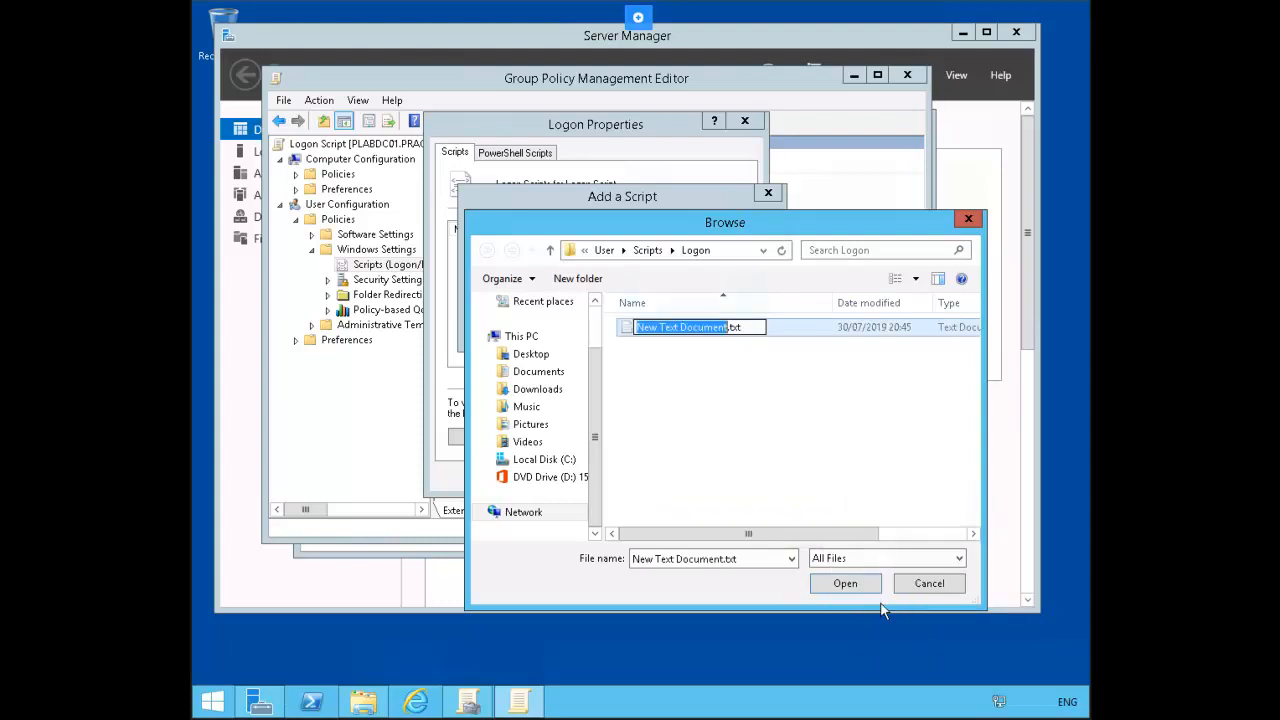
type("logon")
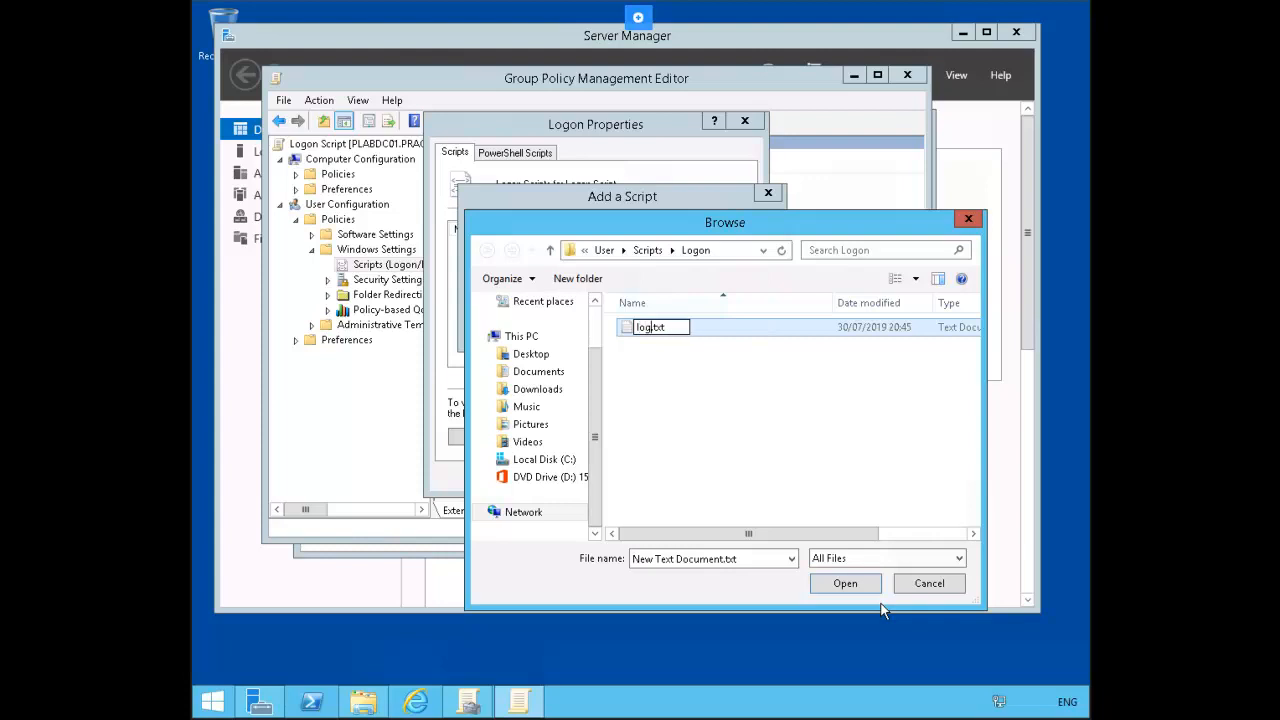
type(".bat")
key("Delete")
key("Delete")
key("Delete")
key("Delete")
key("Return")
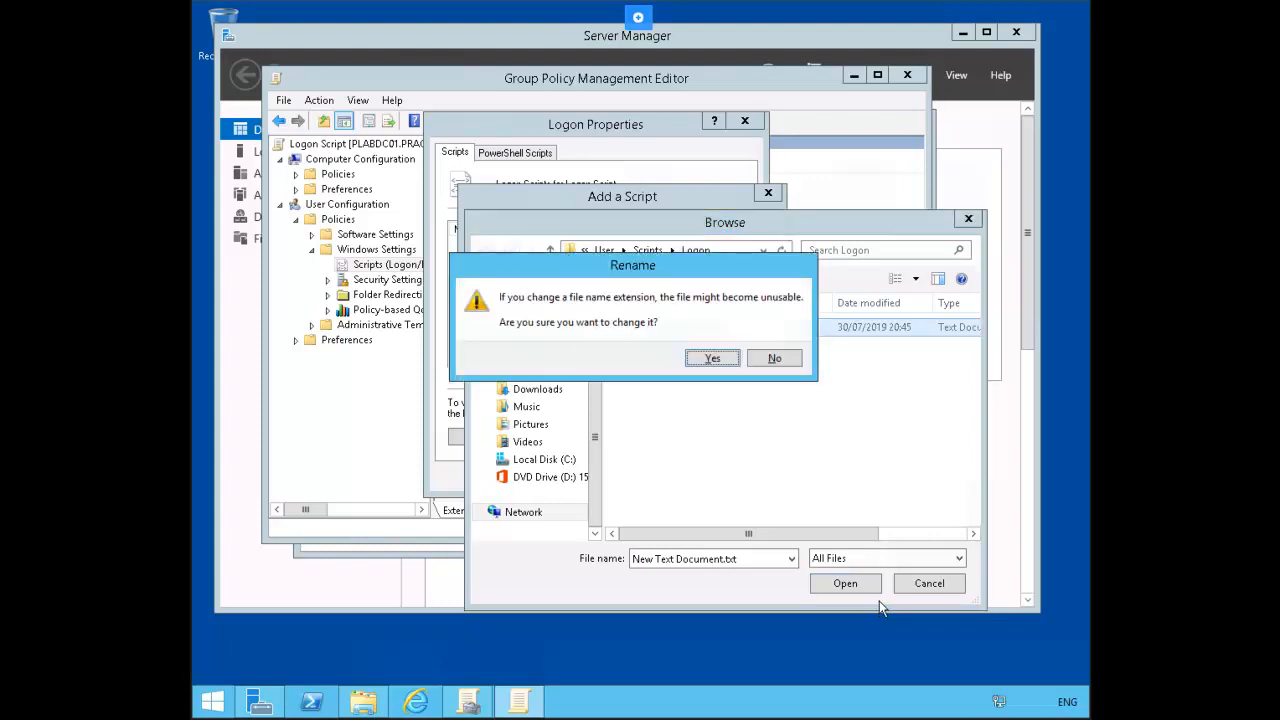
key("Return")
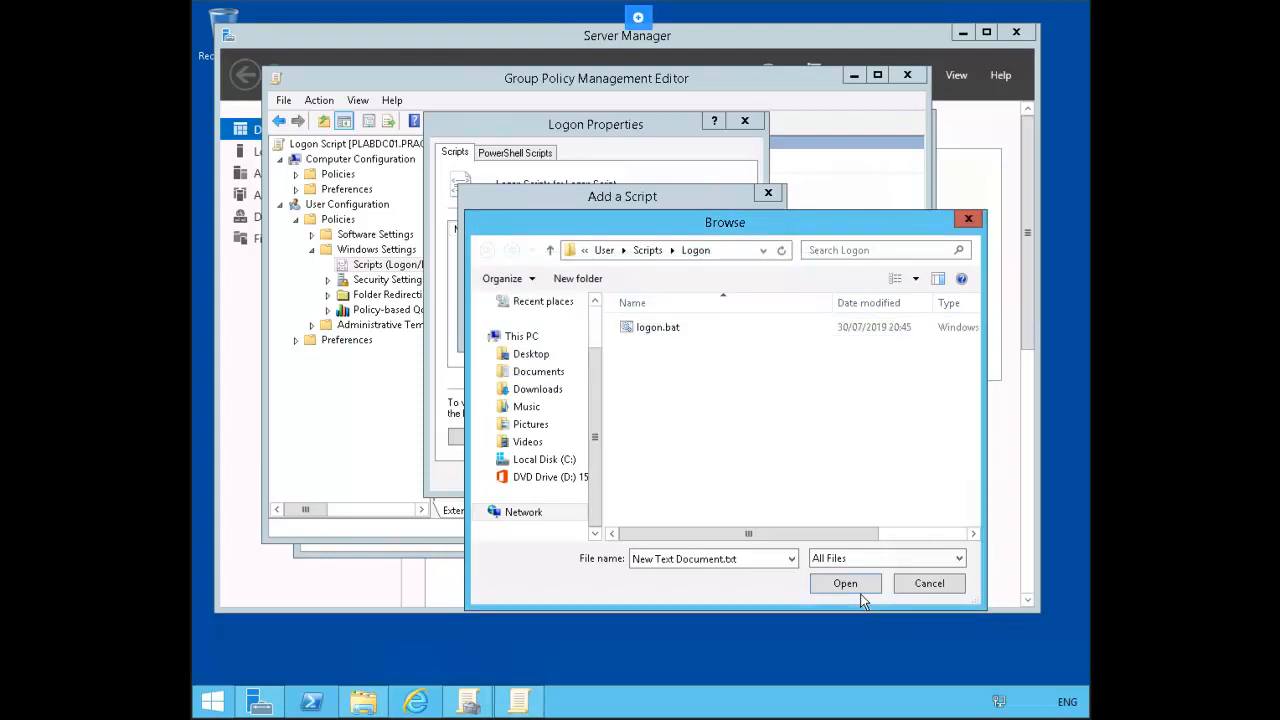
Step: Open logon.bat for editing
left_click(655, 331)
right_click(655, 331)
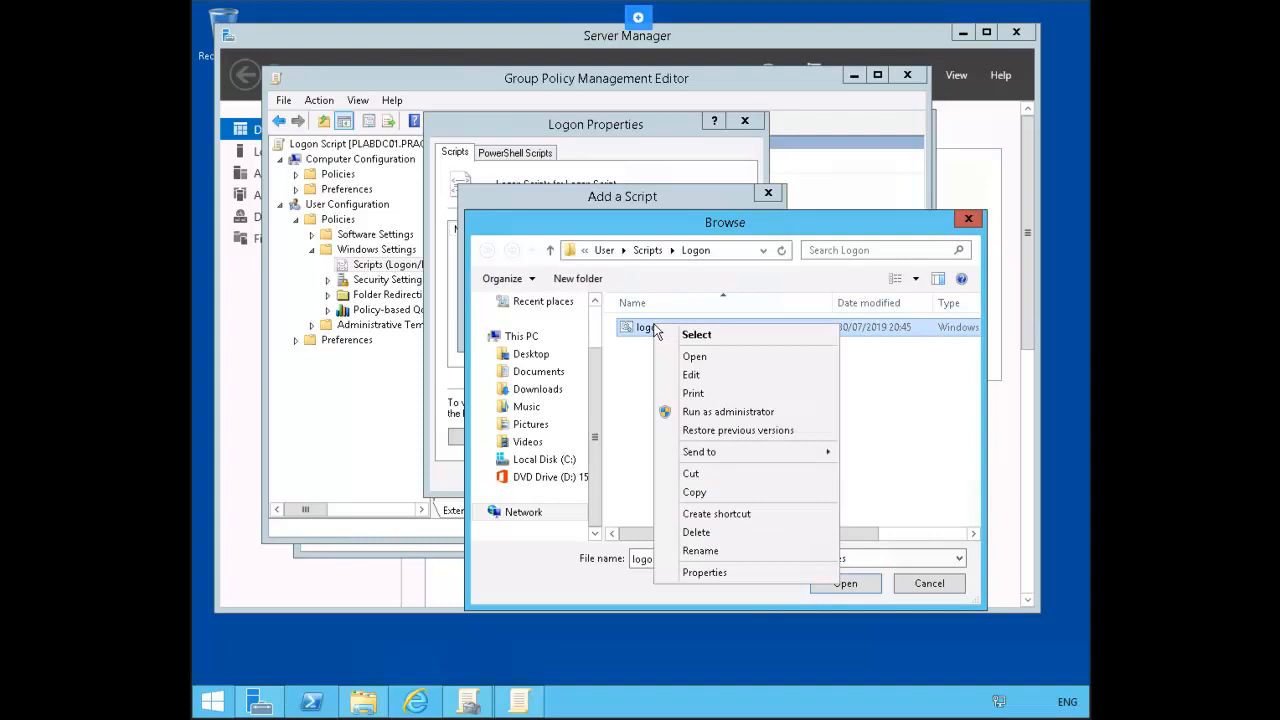
left_click(725, 374)
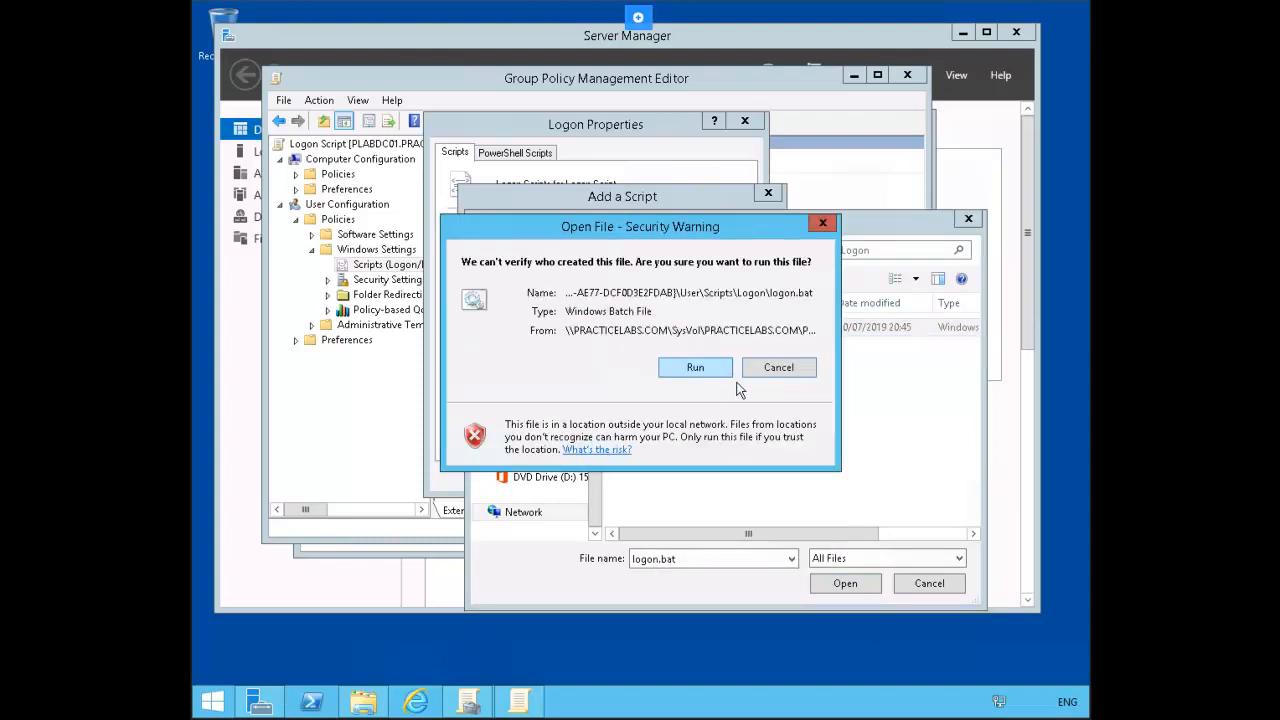
Step: Write 'net use w: \\plabdc01\sw' into logon.bat and save it on closing Notepad
left_click(707, 370)
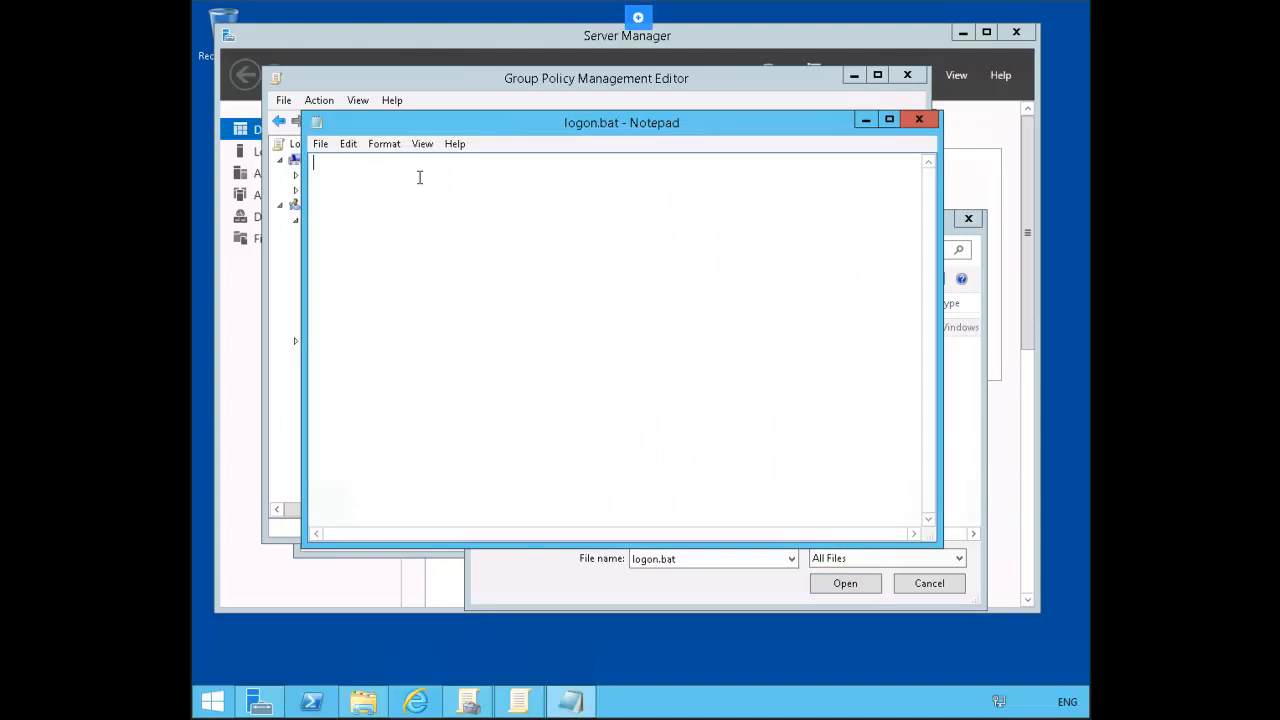
type("net use w: \\\\plabdc01\\sw")
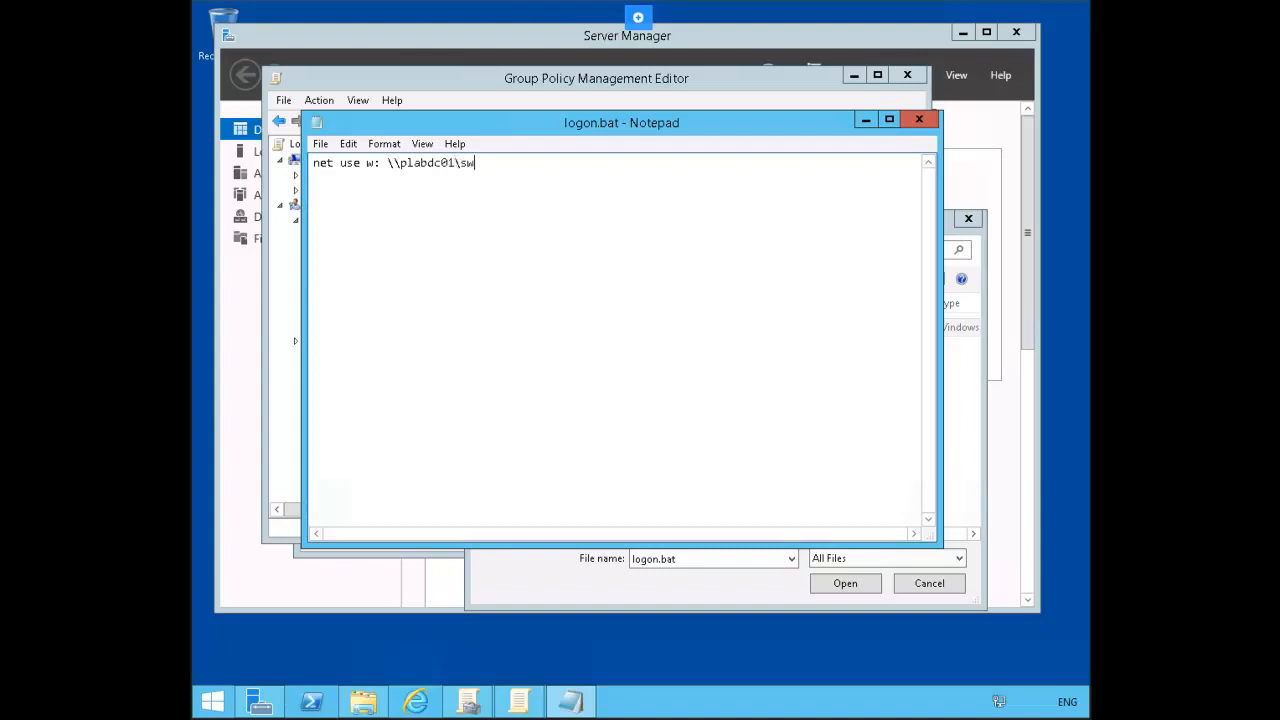
left_click(918, 120)
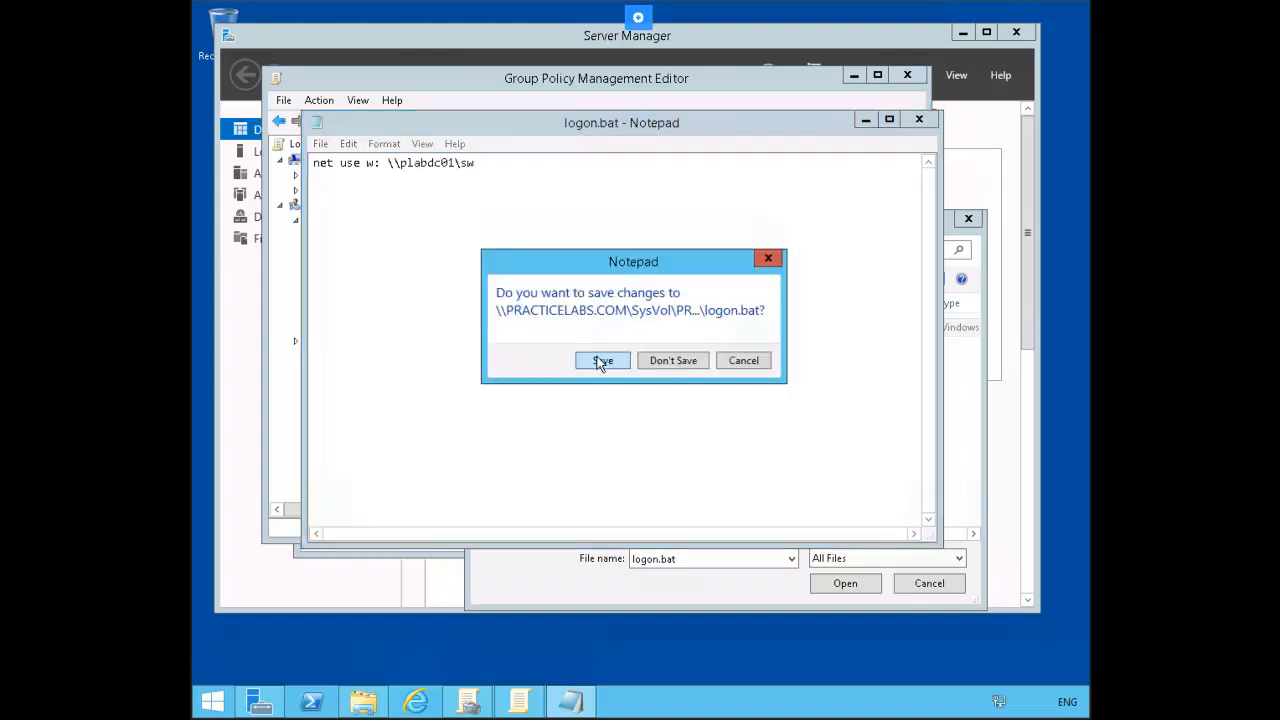
left_click(601, 362)
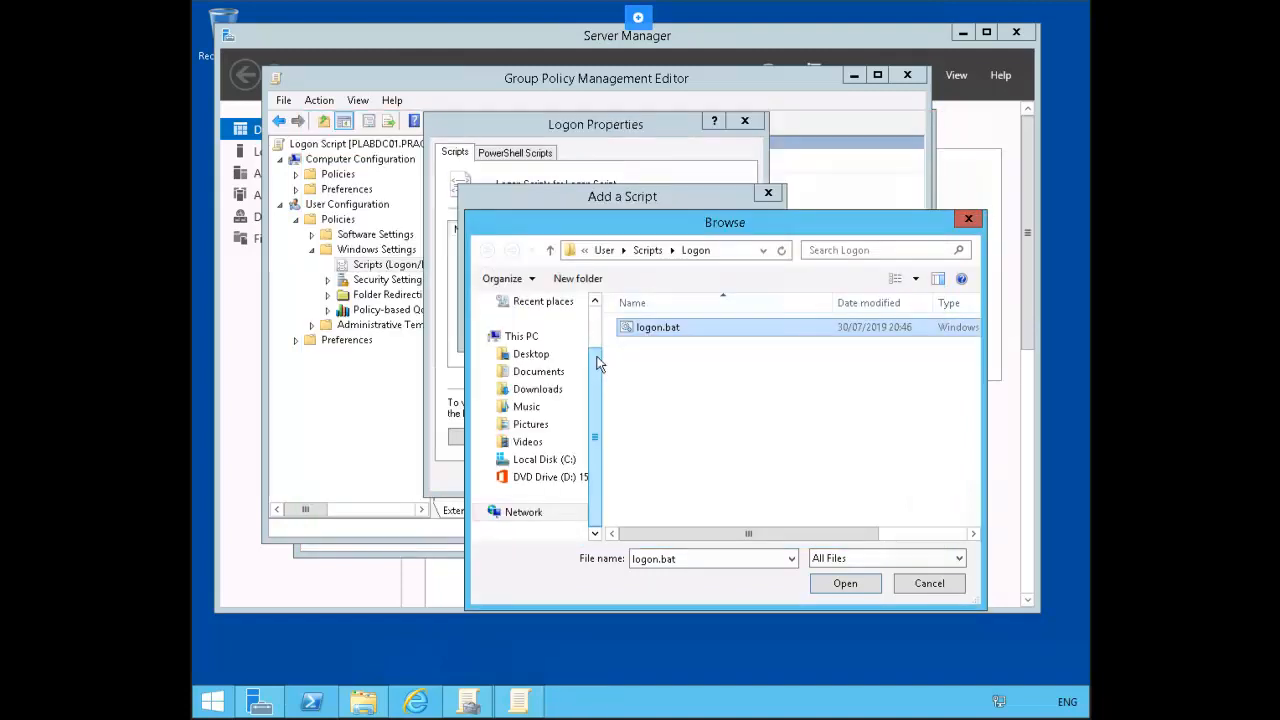
Step: Add logon.bat as the GPO's logon script, confirm the properties, and switch to the client
left_click(845, 584)
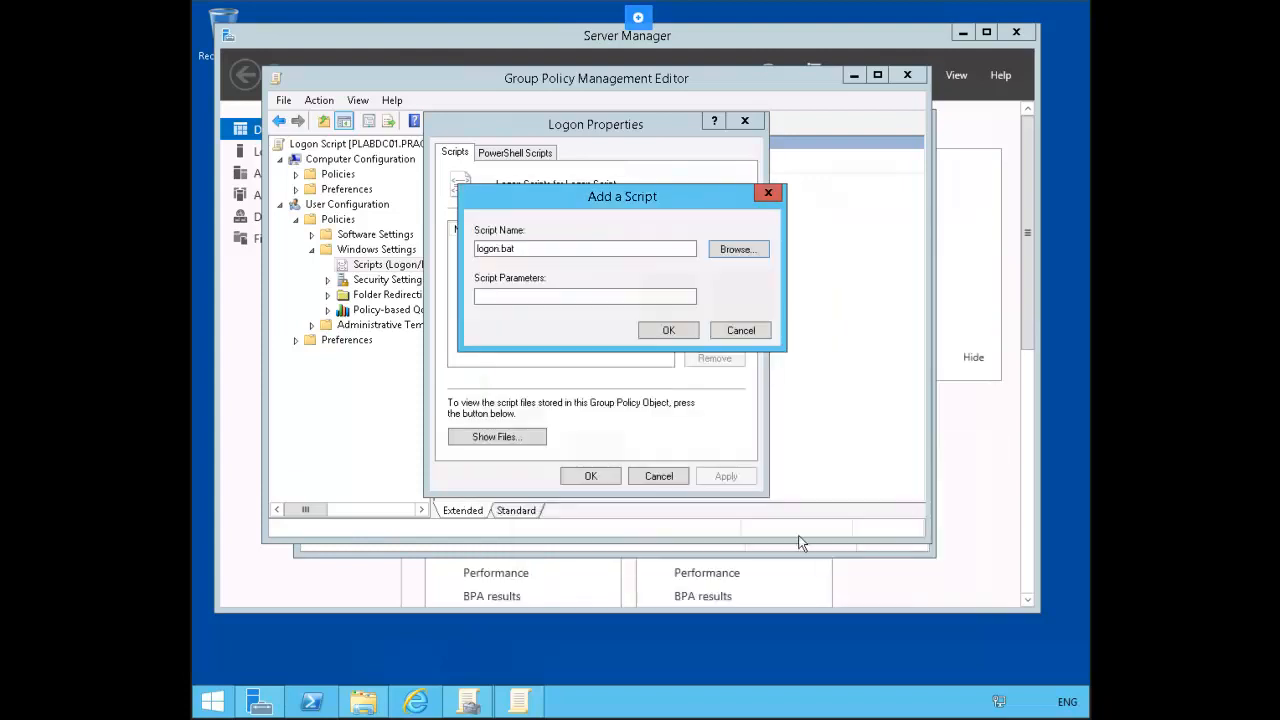
left_click(650, 329)
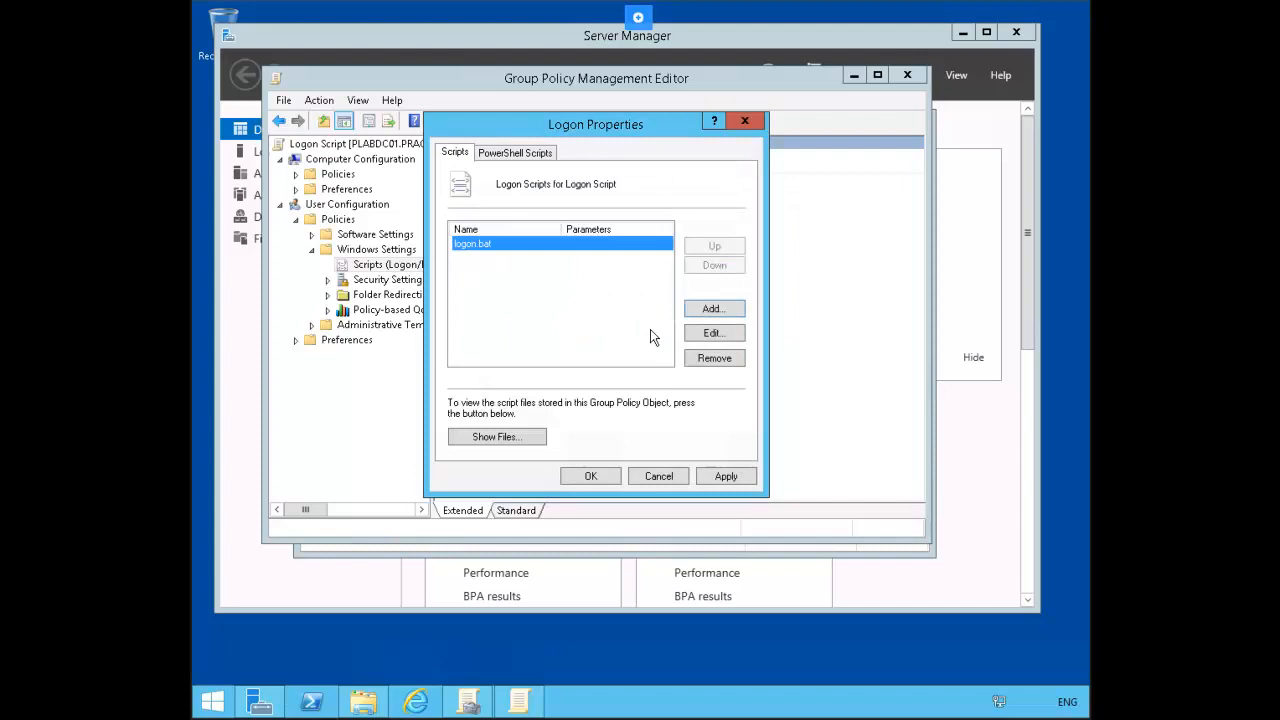
left_click(592, 476)
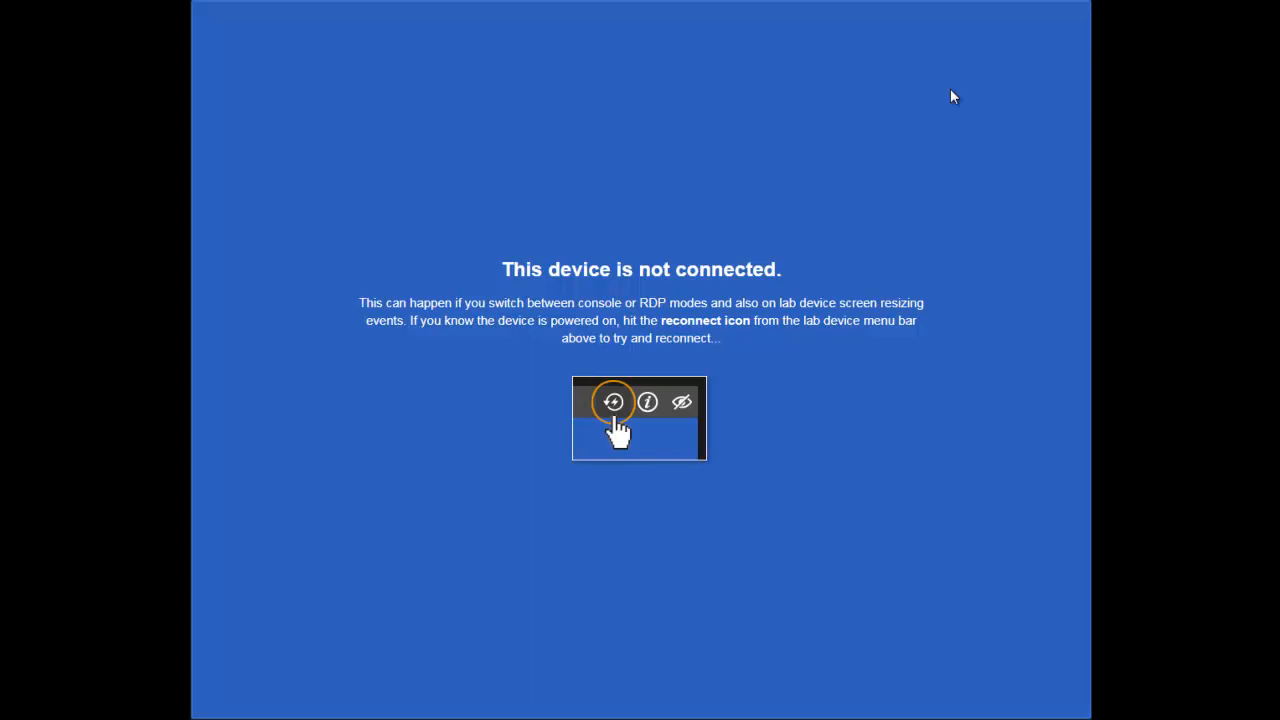
left_click(1014, 2)
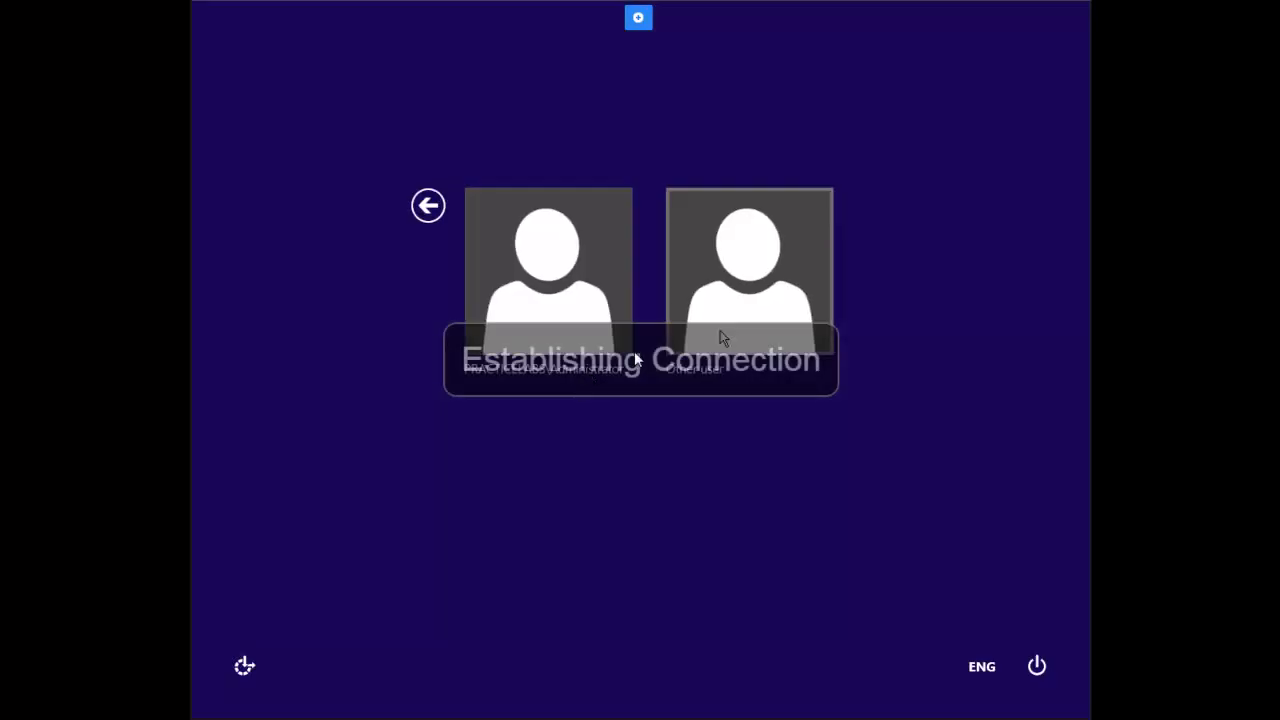
Step: Sign in as the domain test user with their password, decline the install and accept the BGInfo licence
left_click(731, 289)
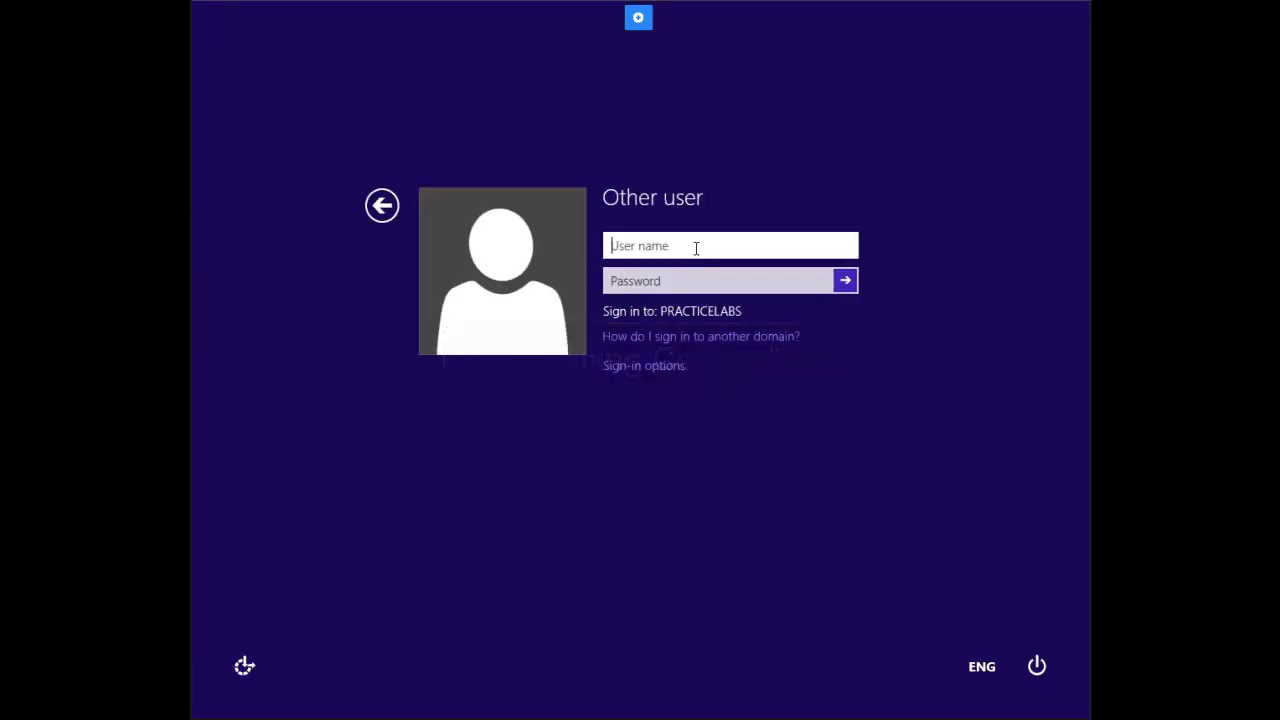
type("john.smith")
key("Tab")
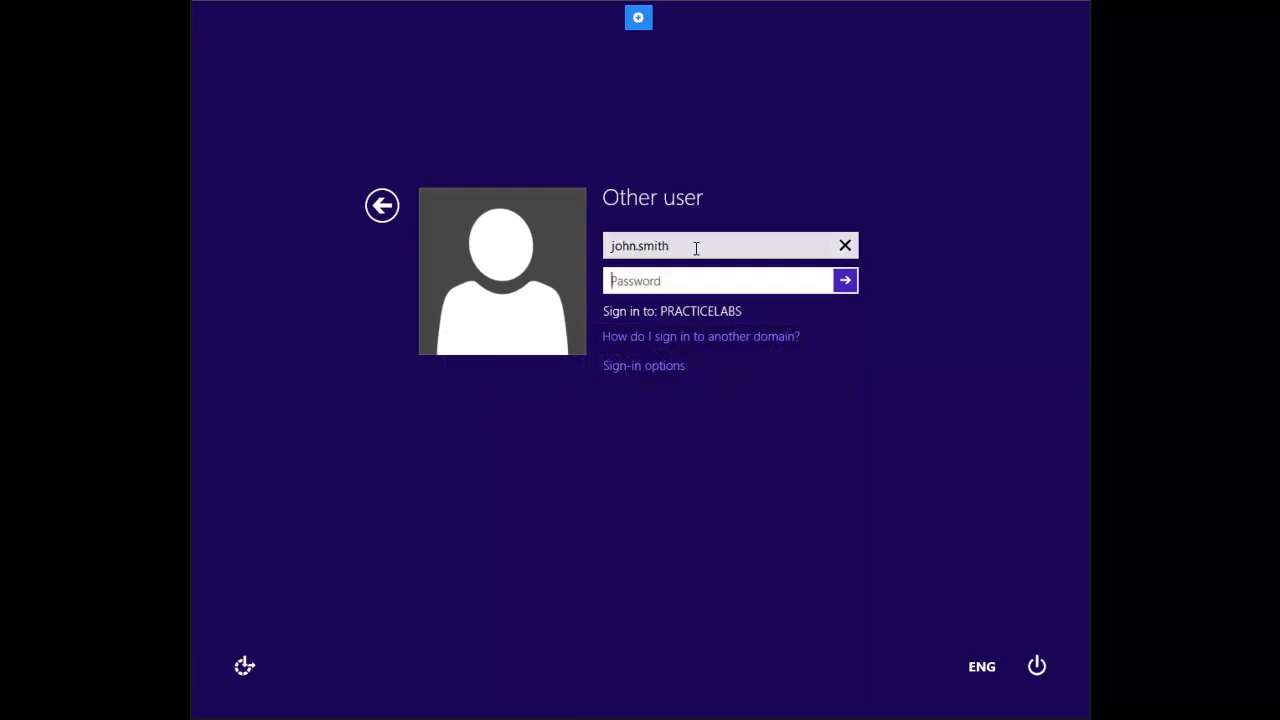
type("Passw0rd")
key("Return")
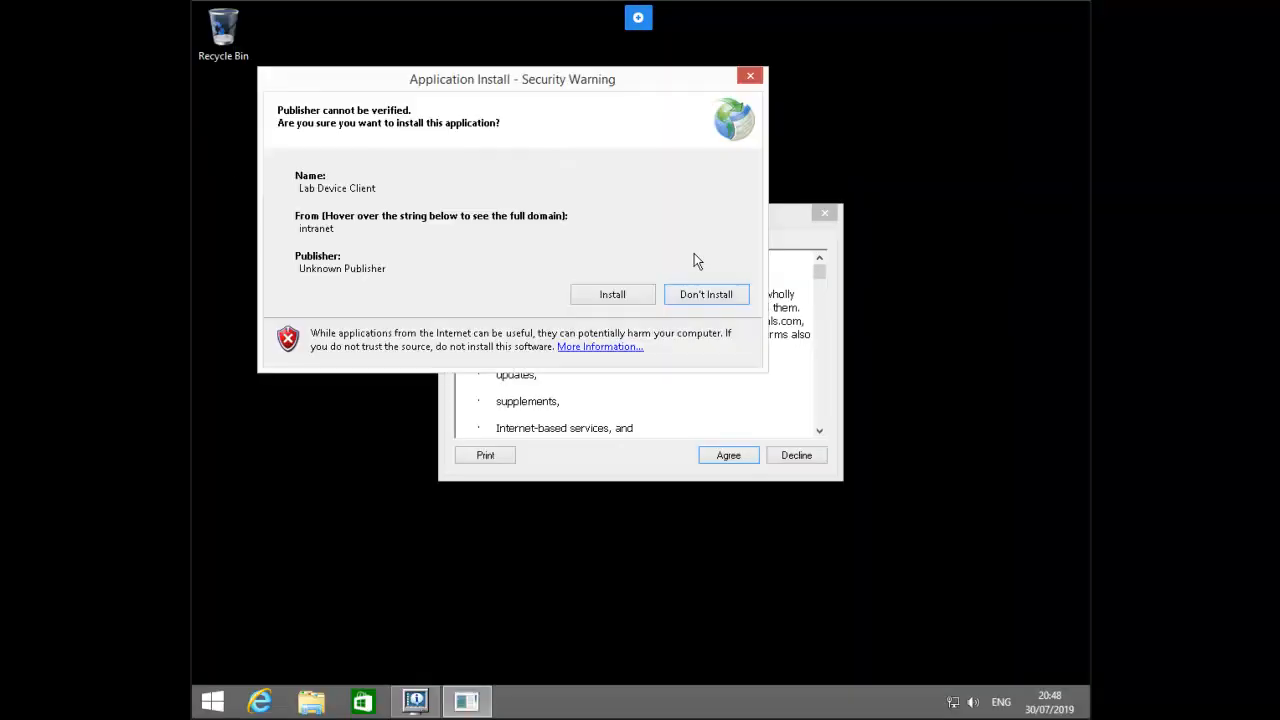
left_click(687, 293)
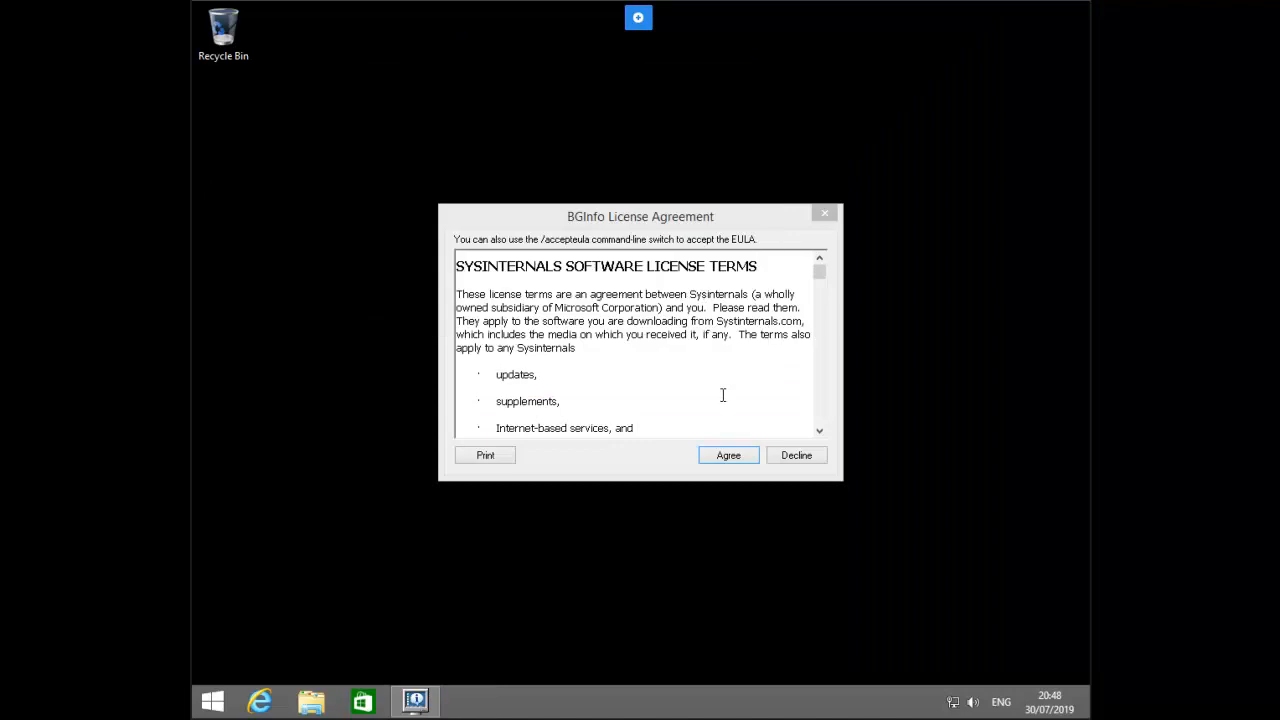
left_click(722, 463)
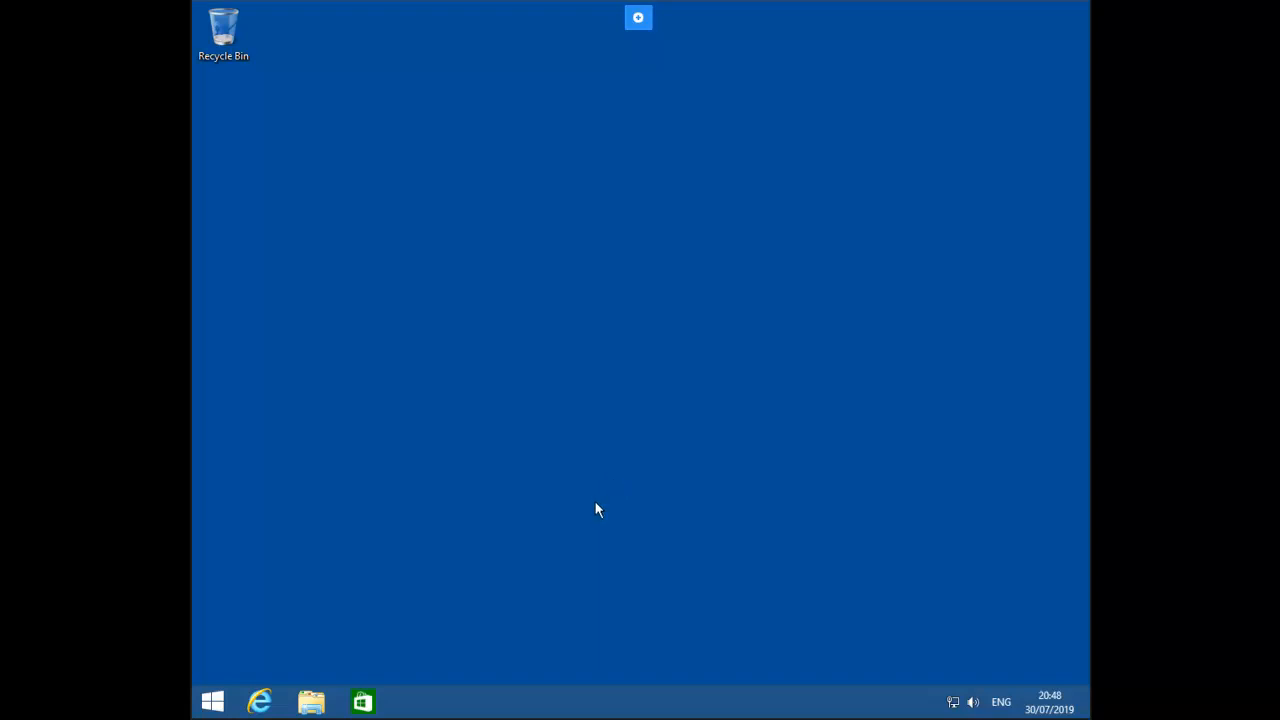
Step: Open This PC and refresh it to check whether drive W: appears
left_click(314, 700)
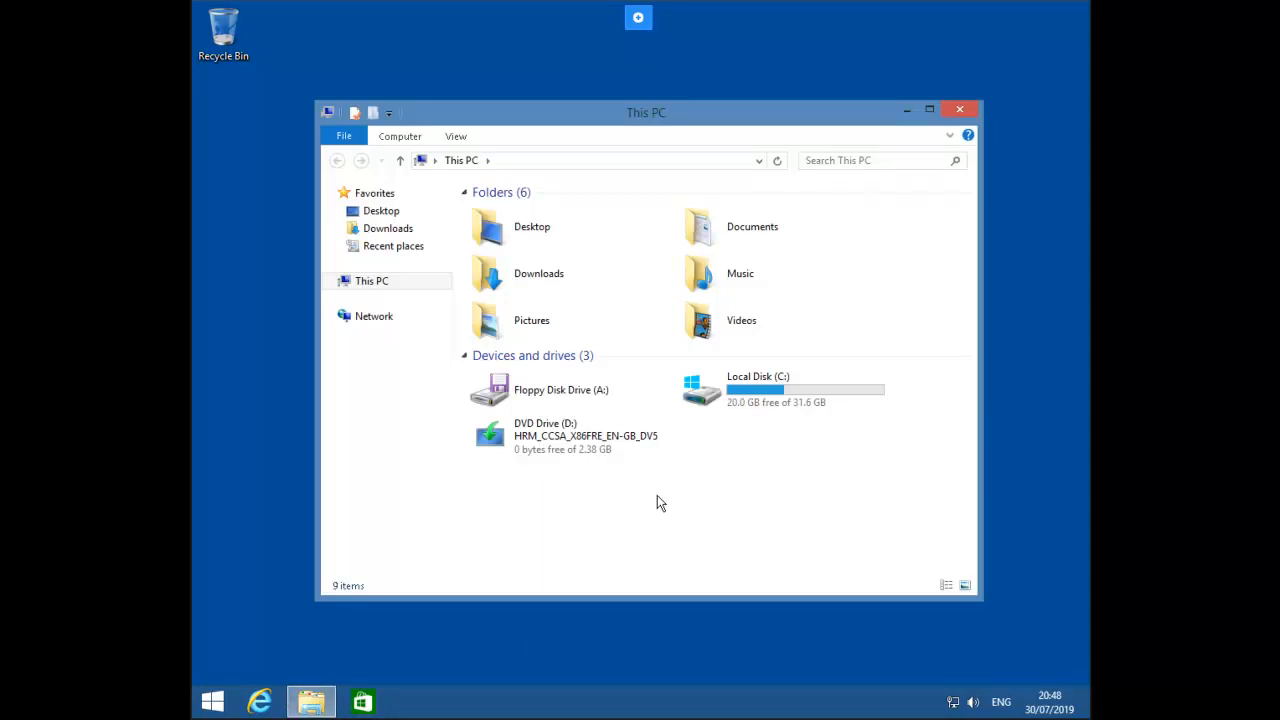
right_click(659, 499)
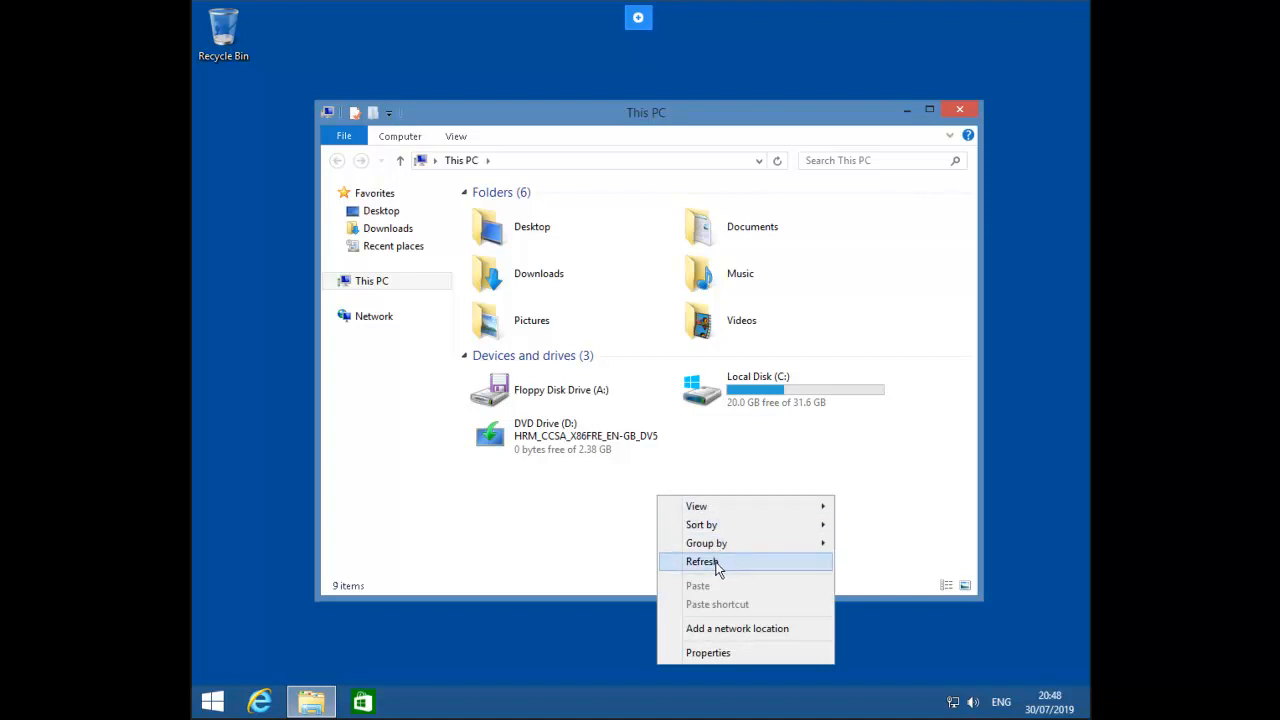
left_click(710, 562)
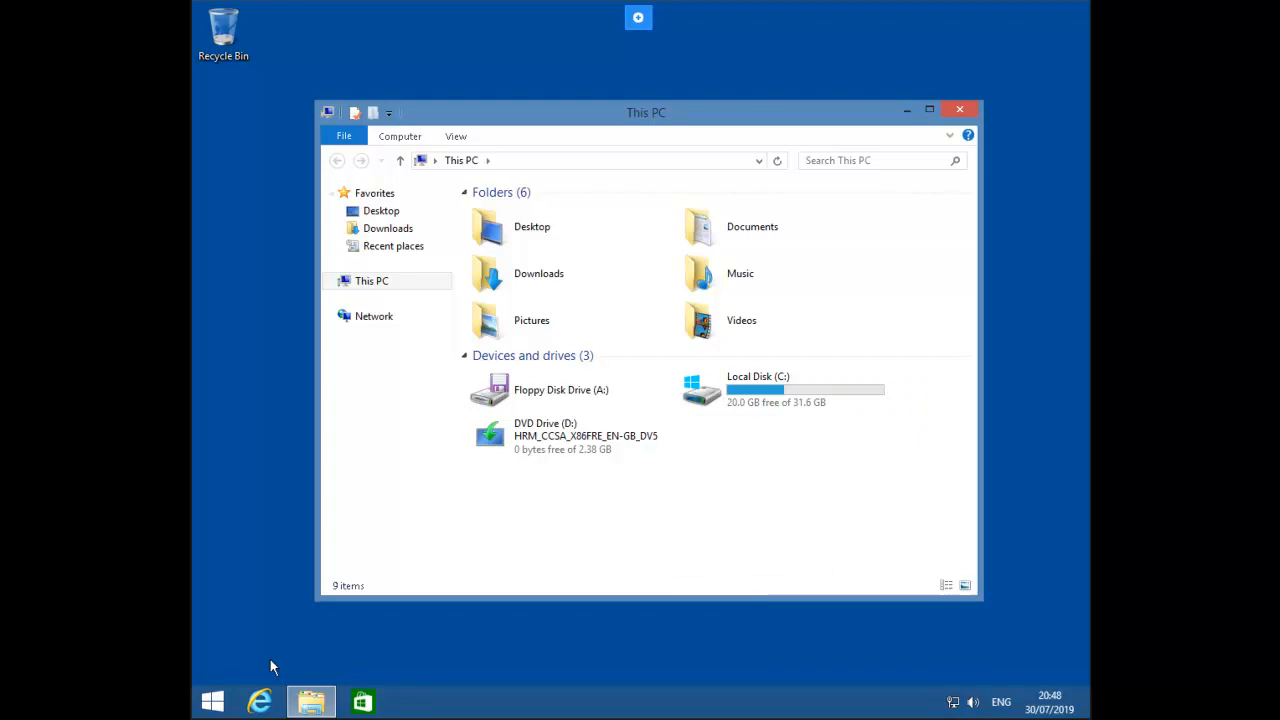
Step: Run gpupdate /force from a Command Prompt, then open the account menu on the Start screen
right_click(224, 698)
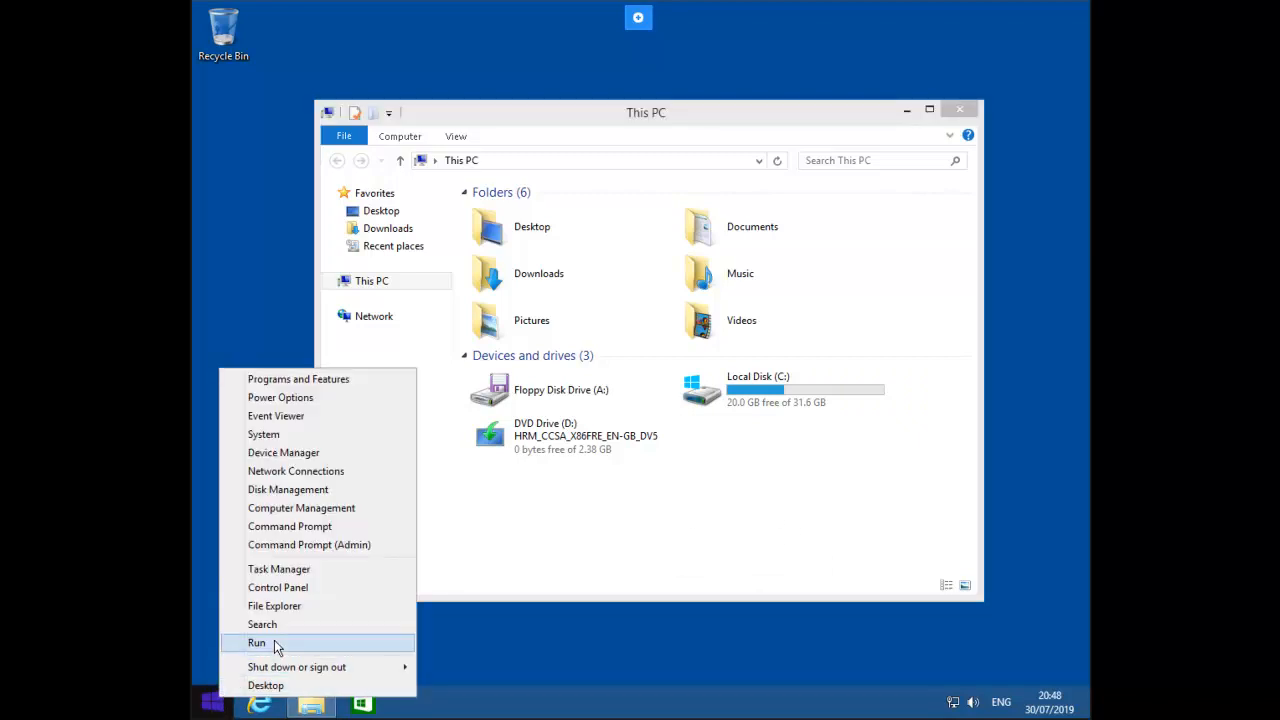
left_click(274, 642)
type("cmd")
key("Return")
type("gp")
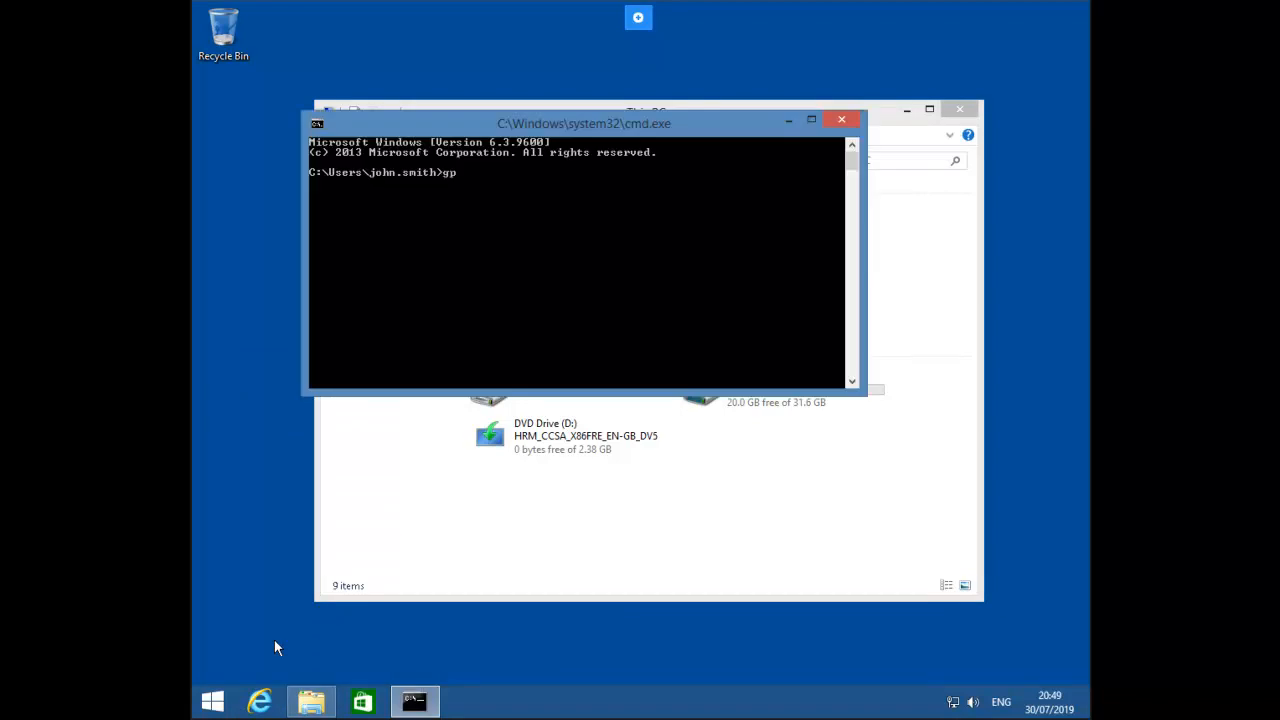
type("update /force")
key("Return")
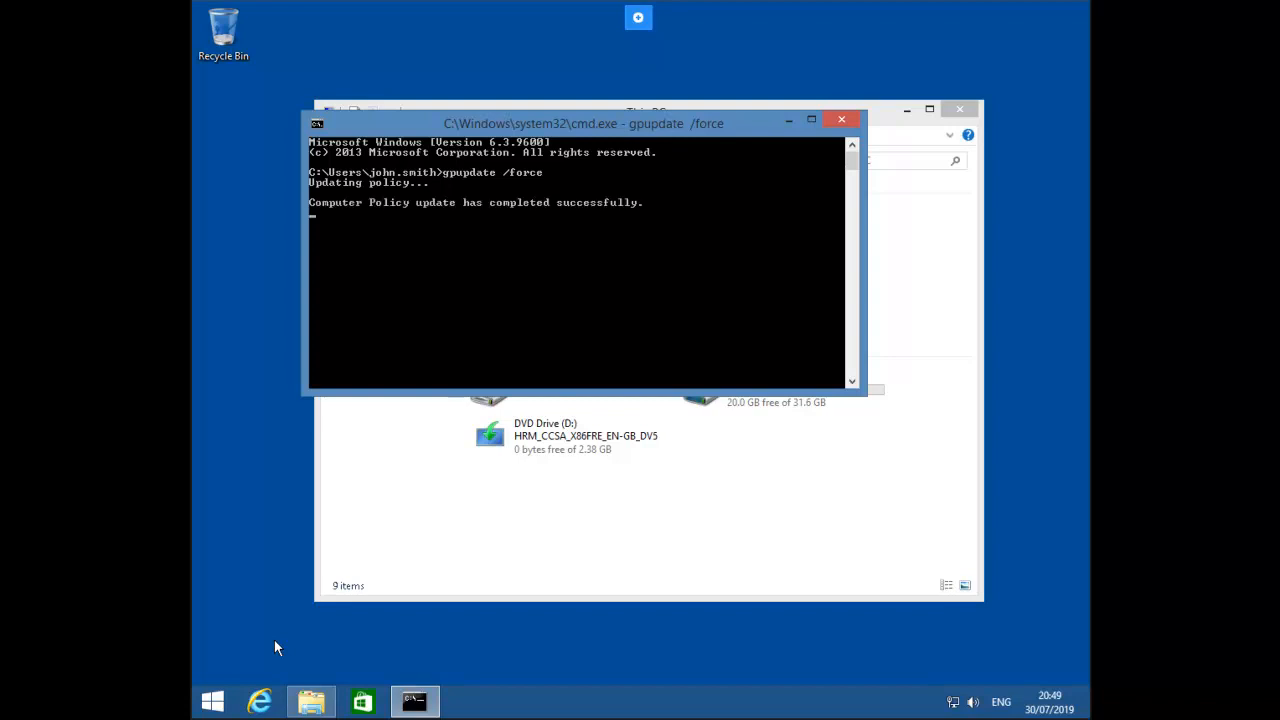
left_click(207, 703)
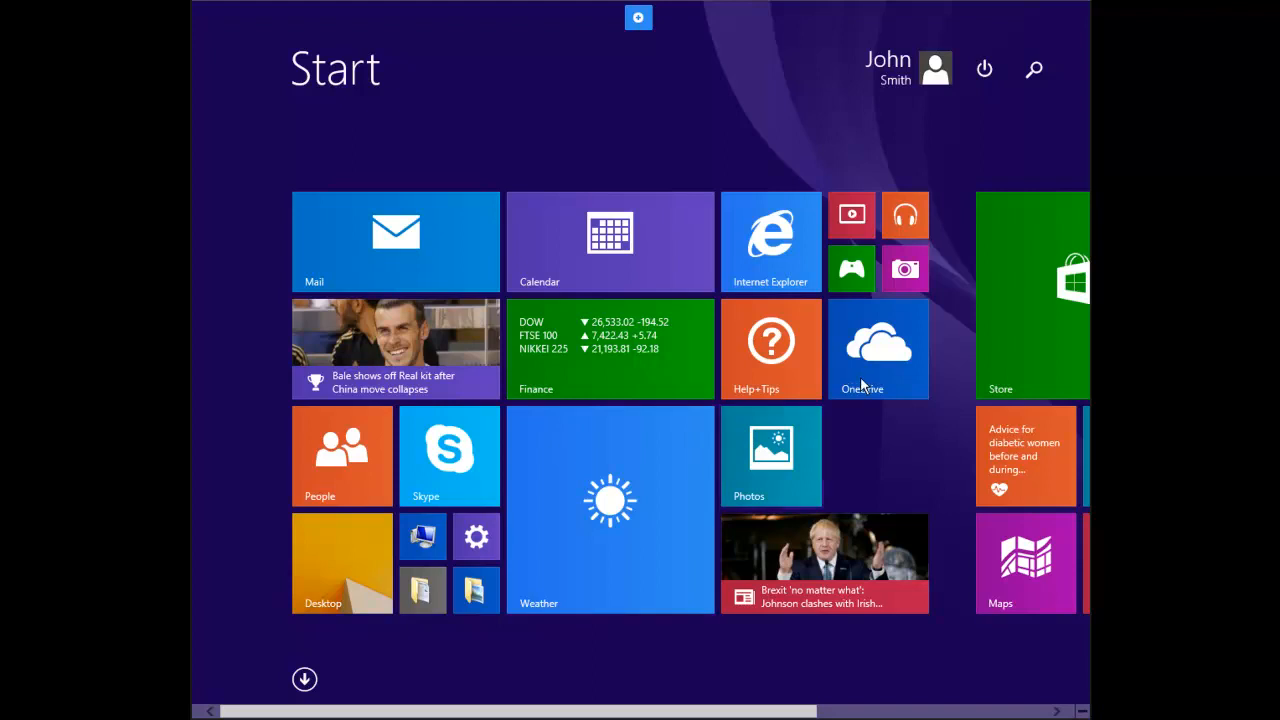
left_click(899, 88)
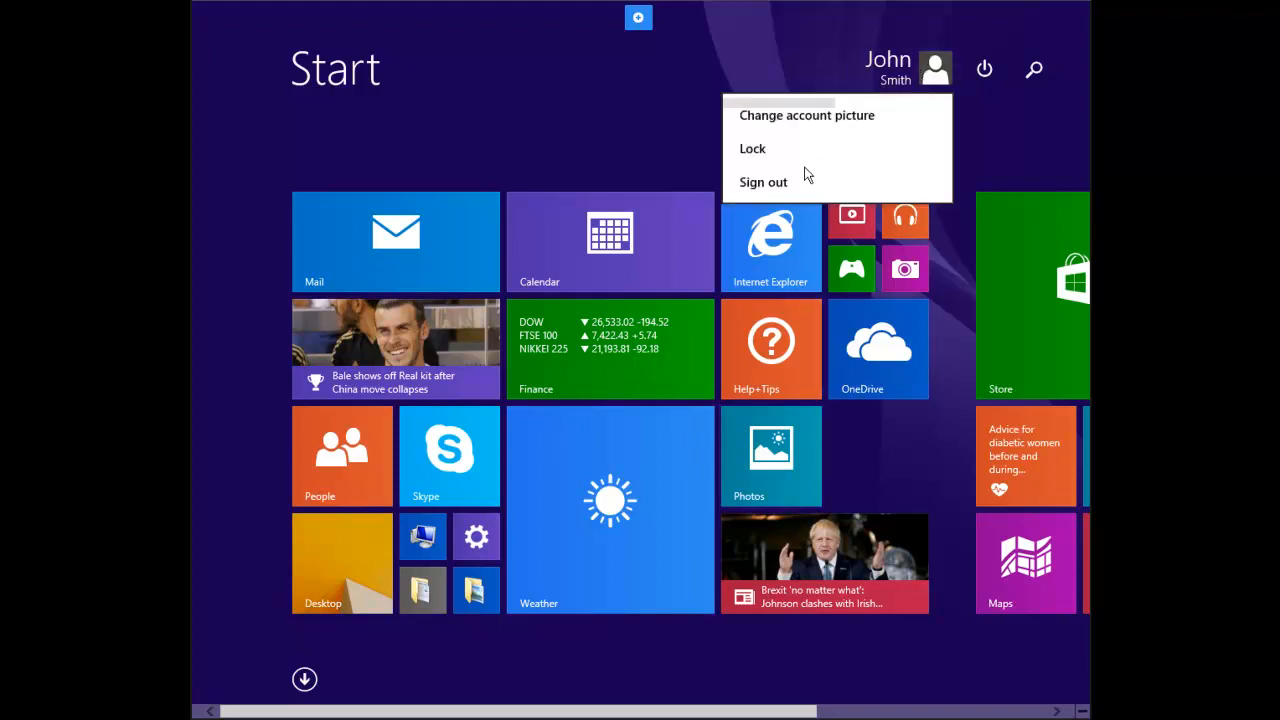
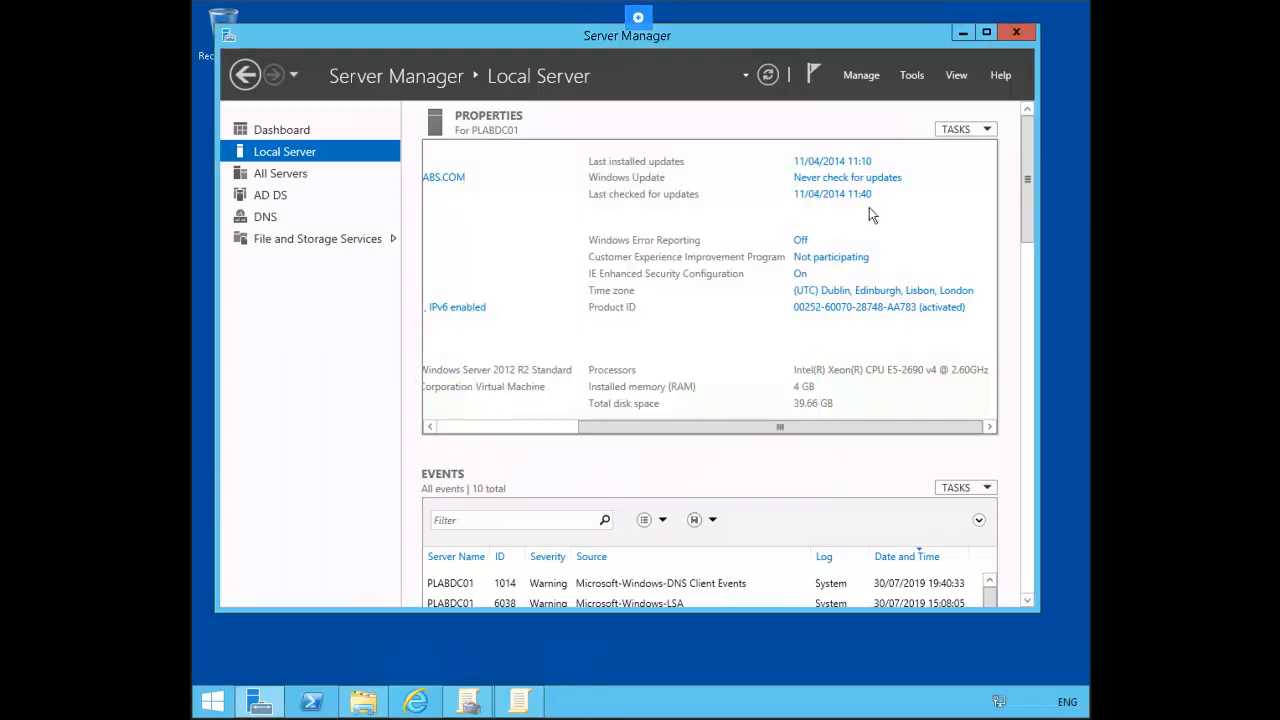
Step: Close Server Manager, load the copied Microsoft download URL in Internet Explorer, and dismiss the Protected mode bar
left_click(1026, 40)
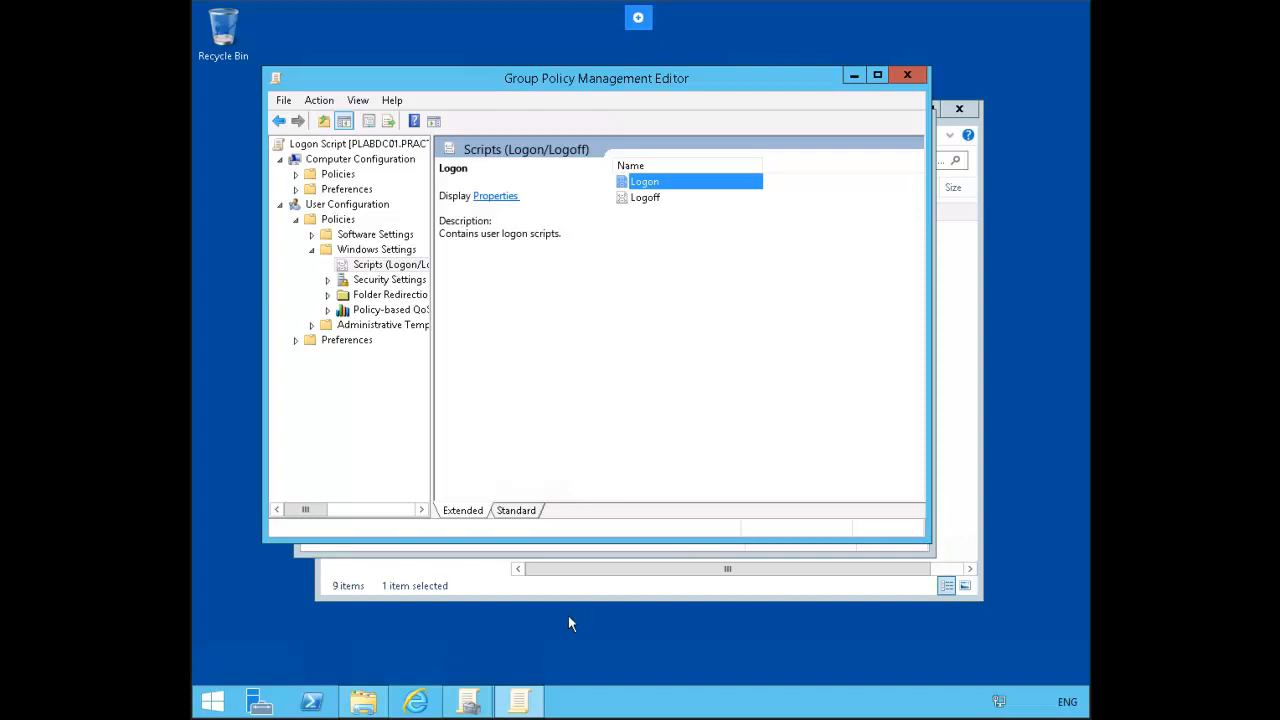
left_click(416, 703)
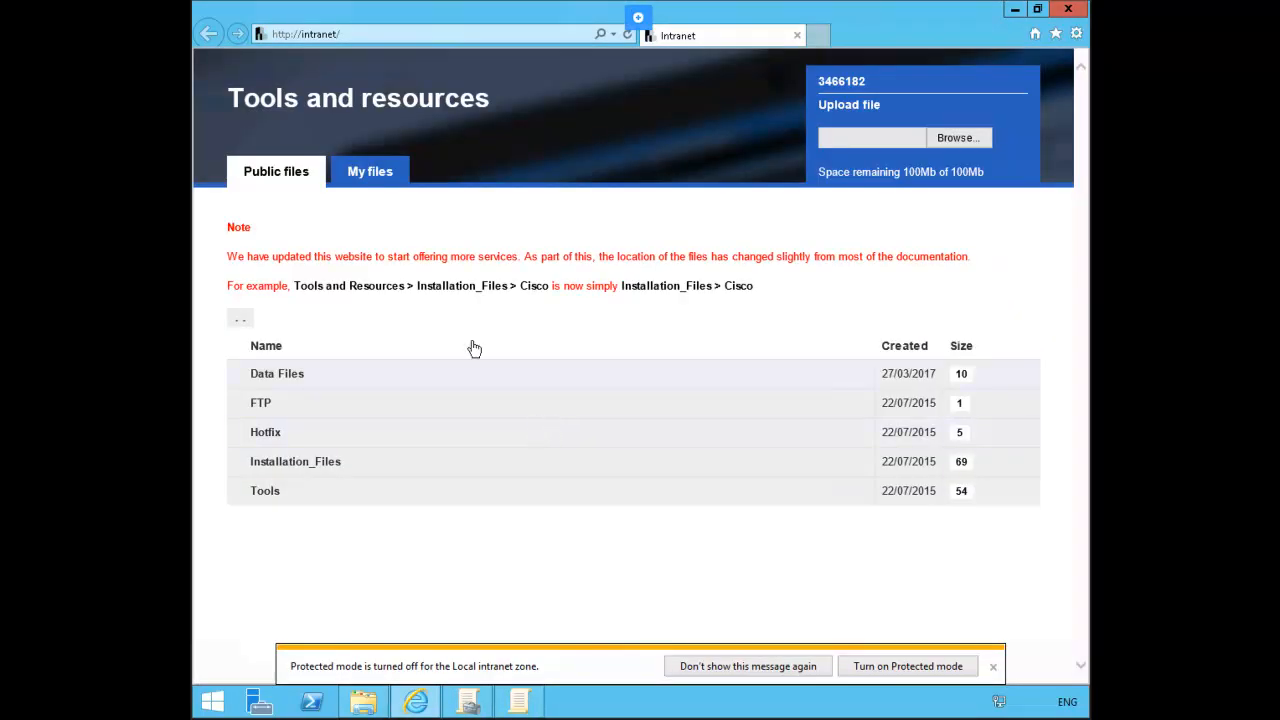
left_click(375, 35)
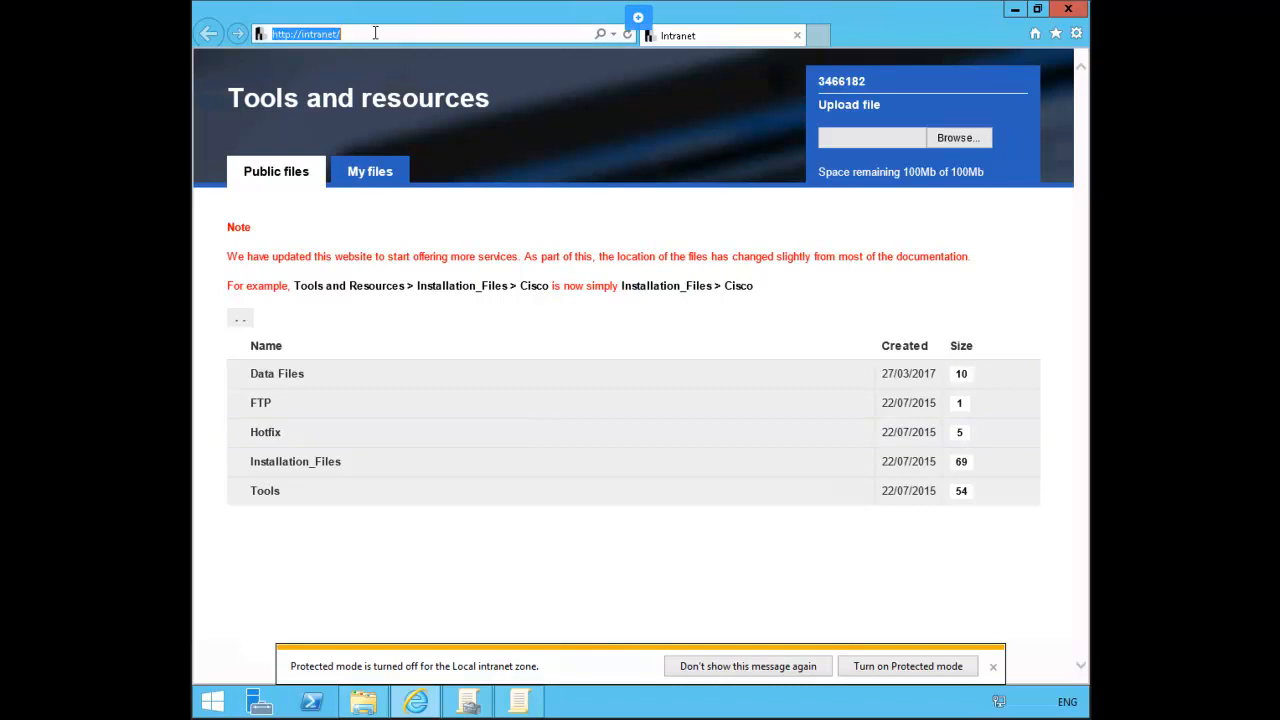
type("http://www.microsoft.com/en-us/download/details.aspx?id=18968")
key("Return")
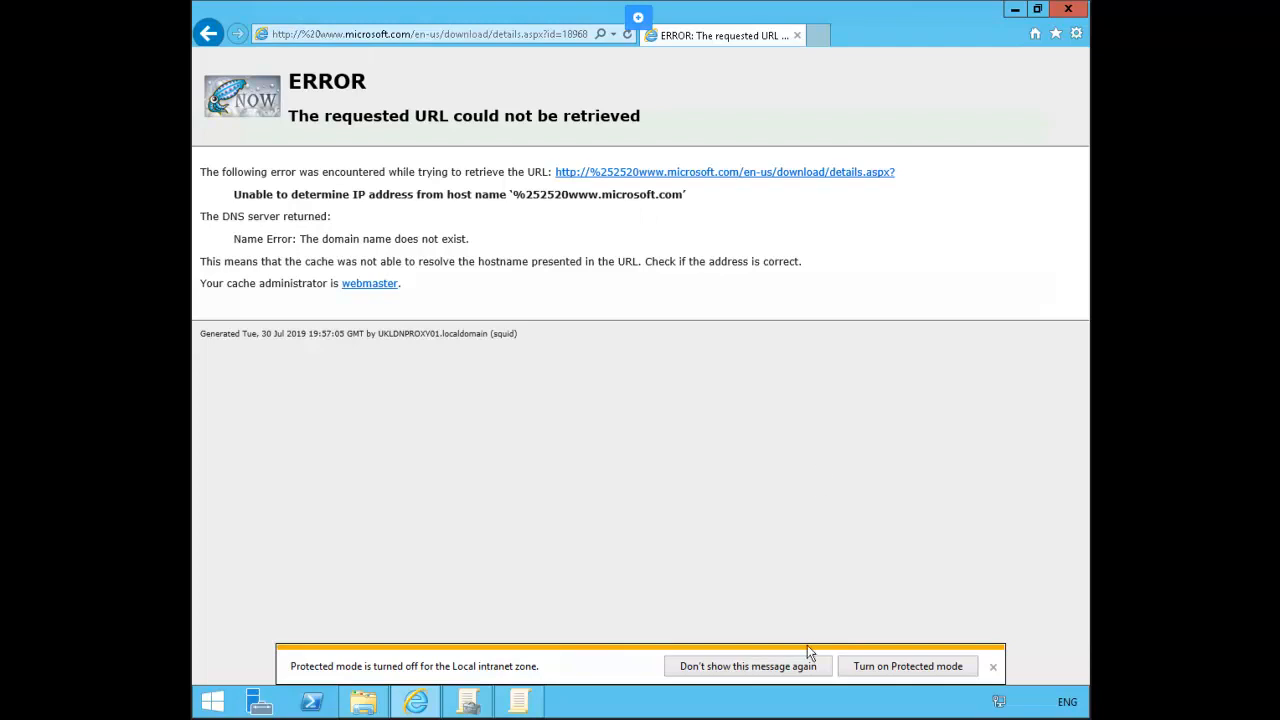
left_click(786, 674)
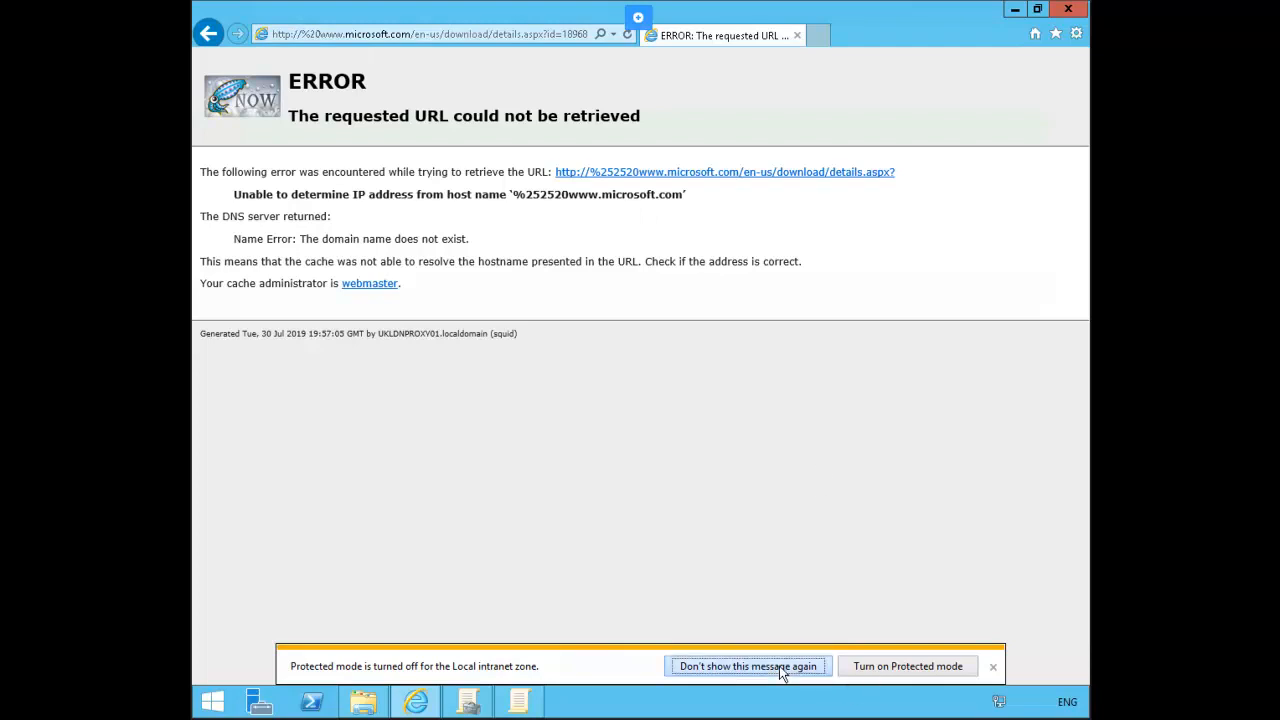
Step: Paste the download URL over the address again and reload, which ends on a proxy error
left_click(402, 35)
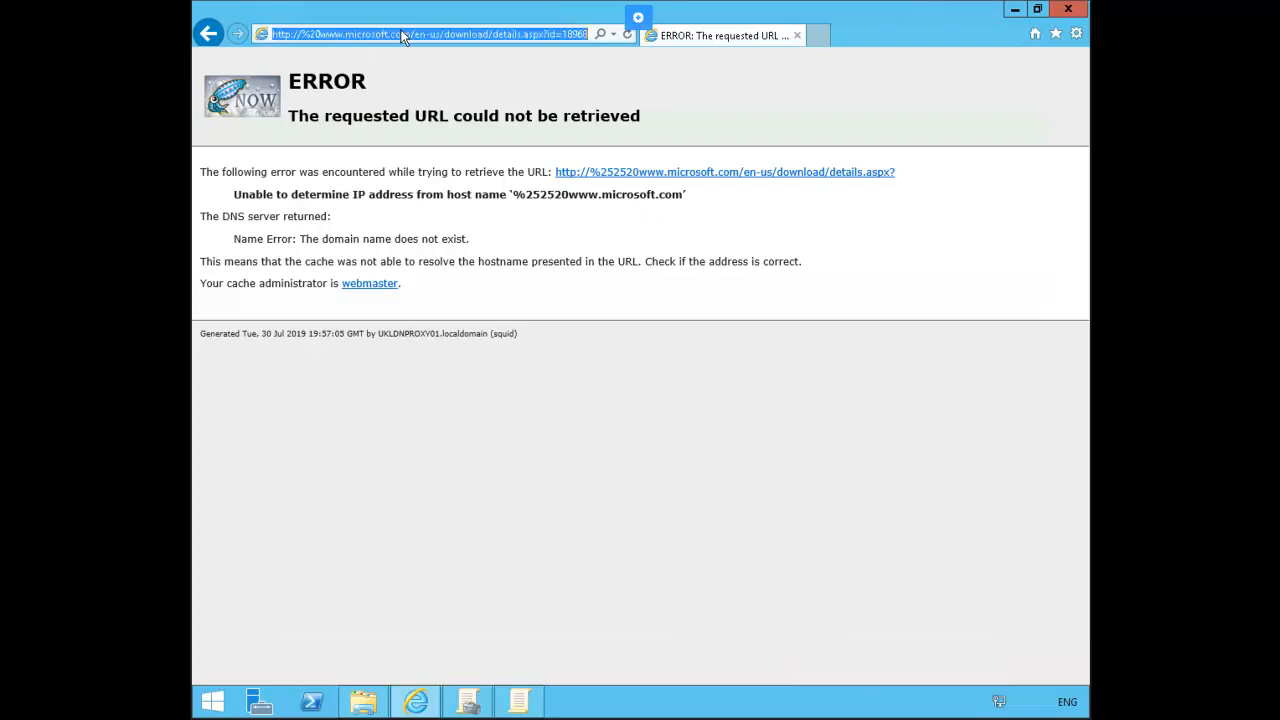
right_click(403, 37)
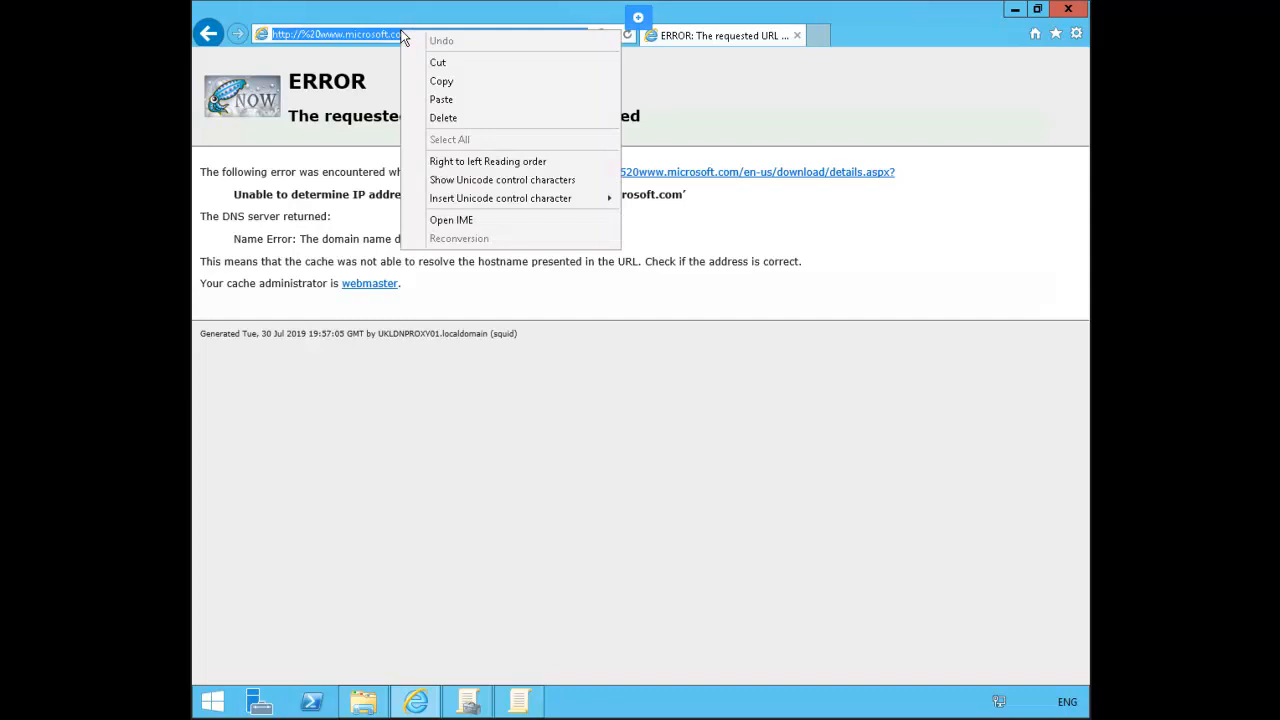
left_click(449, 99)
key("Return")
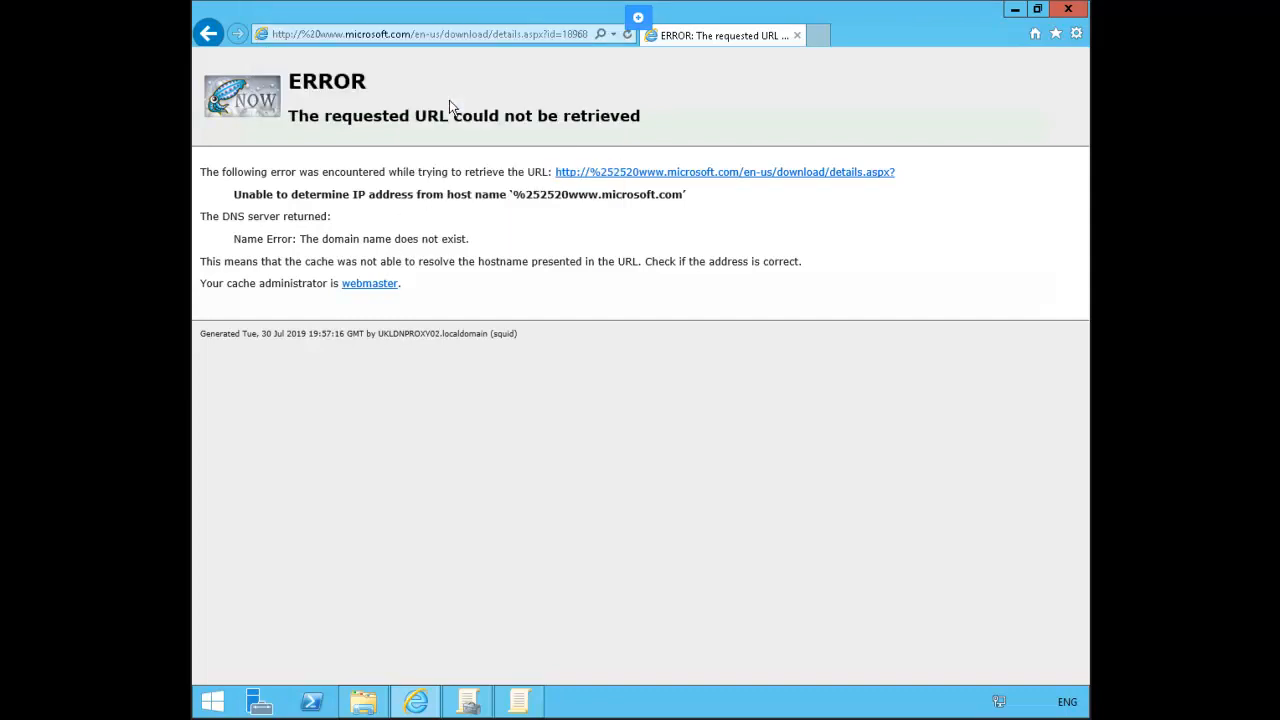
Step: Search the web for the address and open the Office 2010 Administrative Template download page
key("alt+Left")
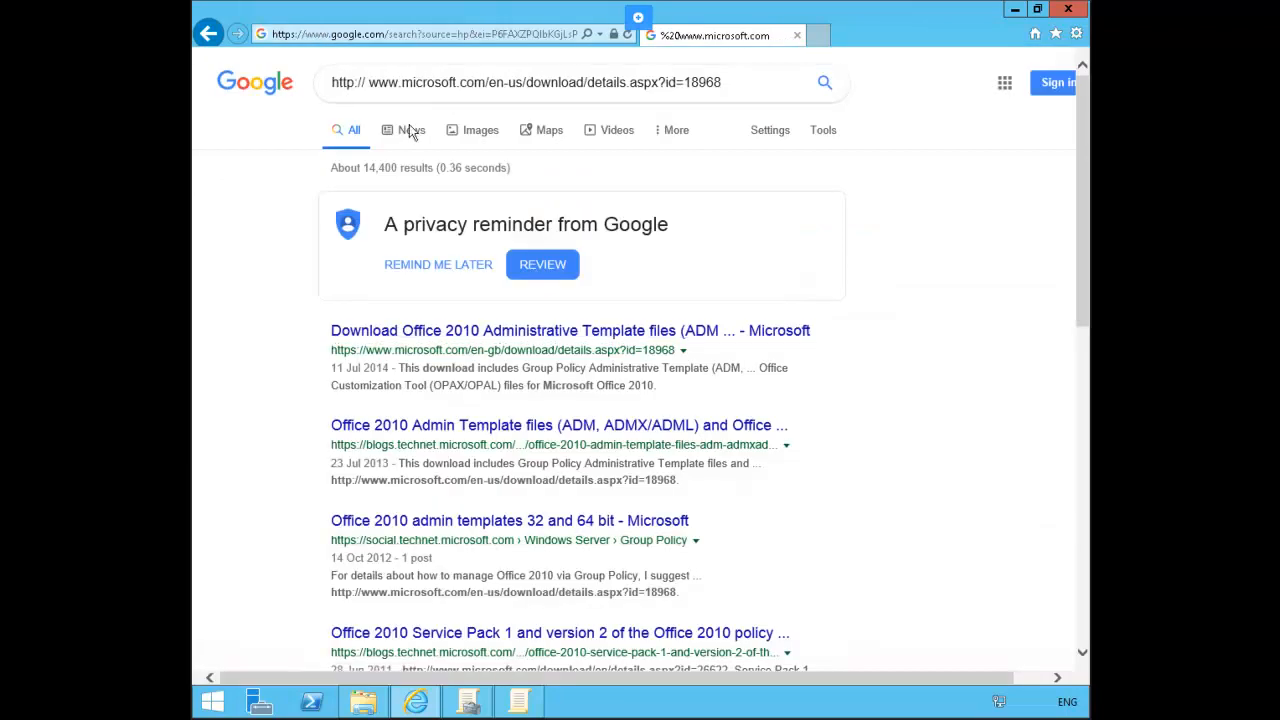
left_click(489, 342)
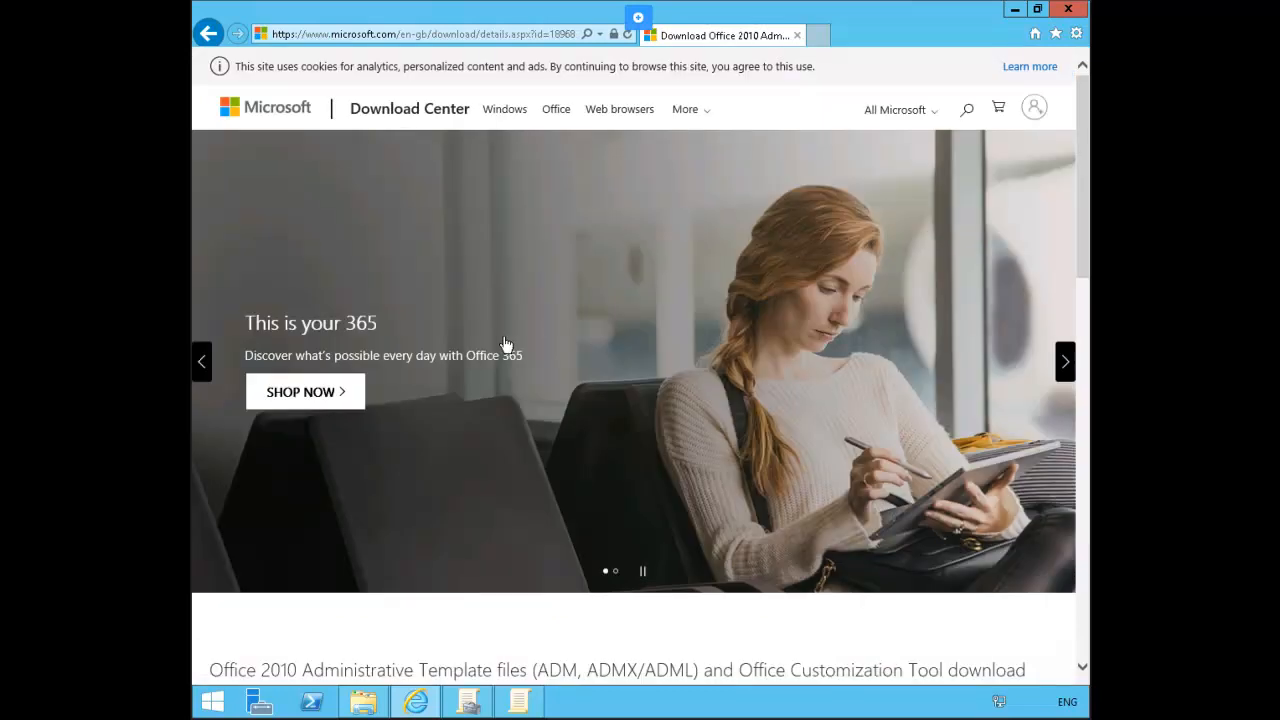
scroll(506, 343, "down", 10)
scroll(507, 343, "up", 5)
scroll(507, 335, "up", 2)
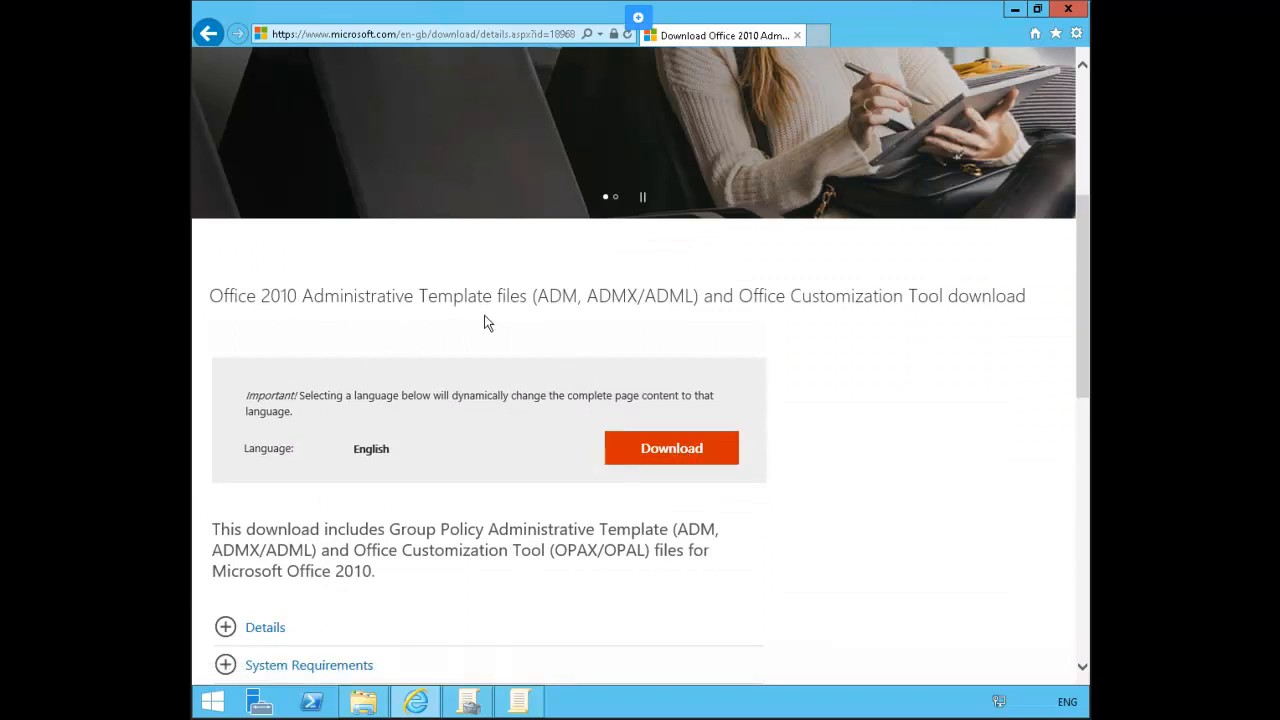
Step: Choose AdminTemplates_64.exe for download and allow the pop-up once
left_click(659, 451)
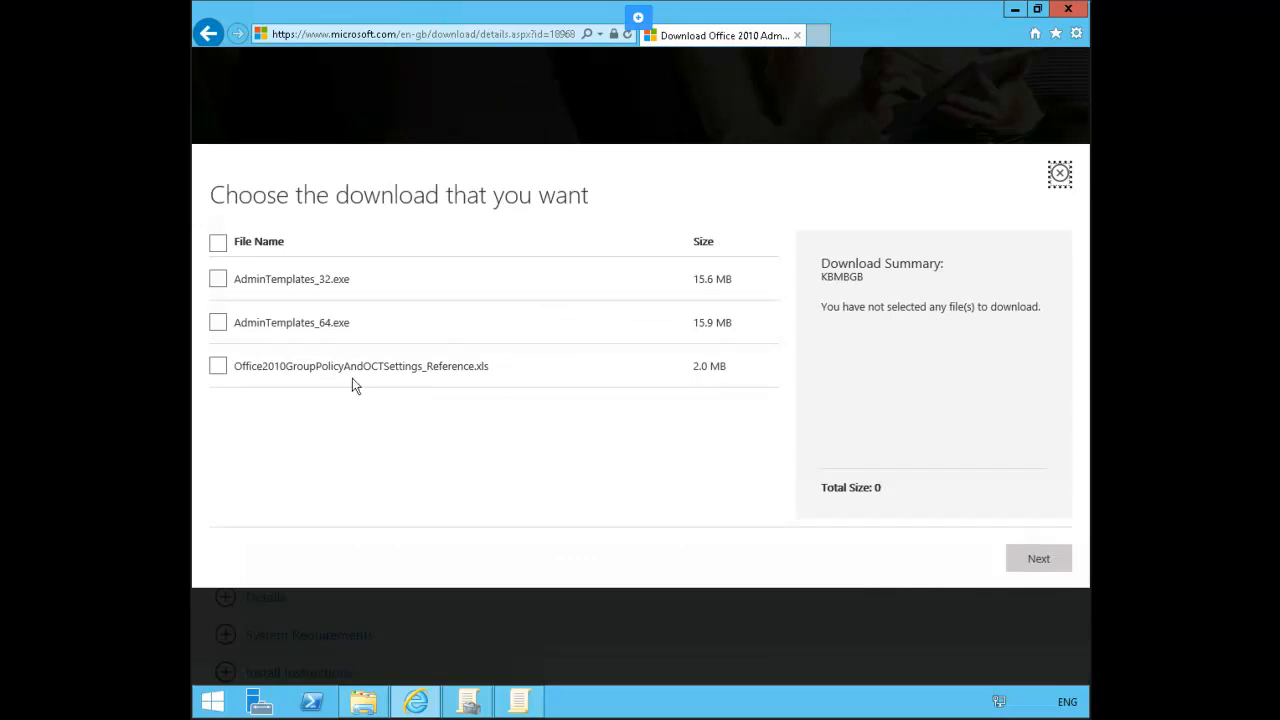
left_click(219, 324)
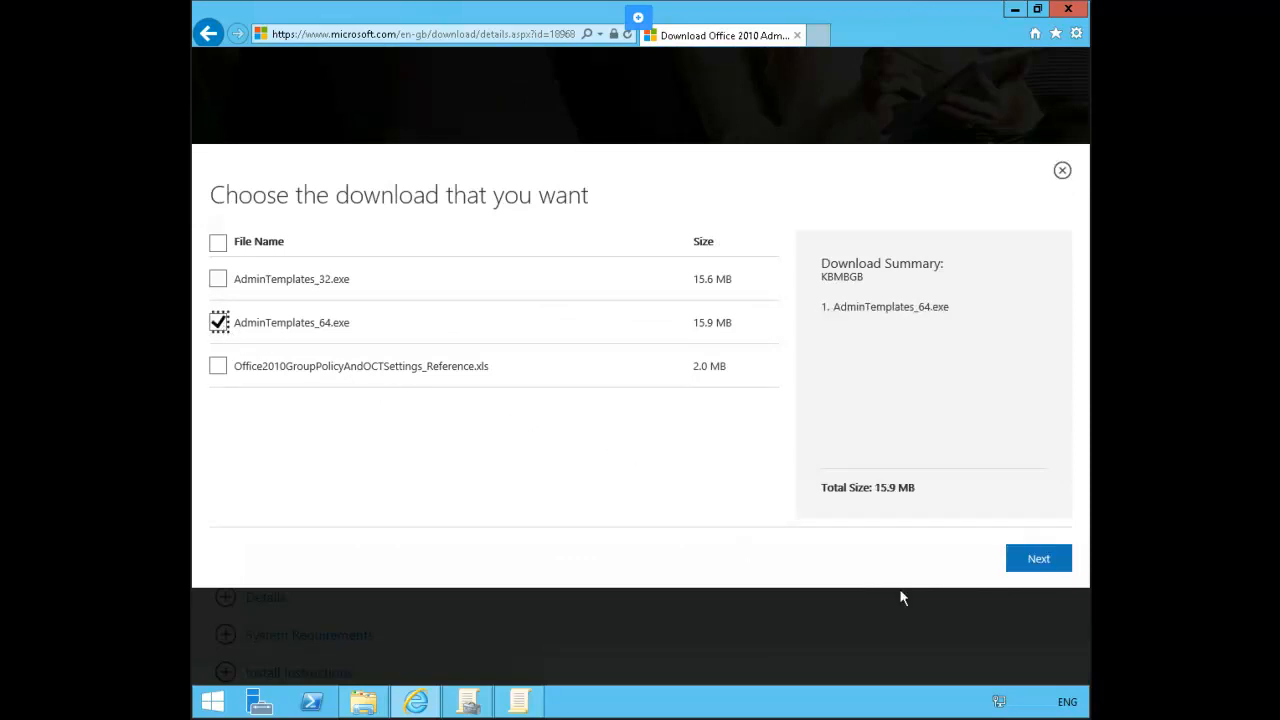
left_click(1041, 563)
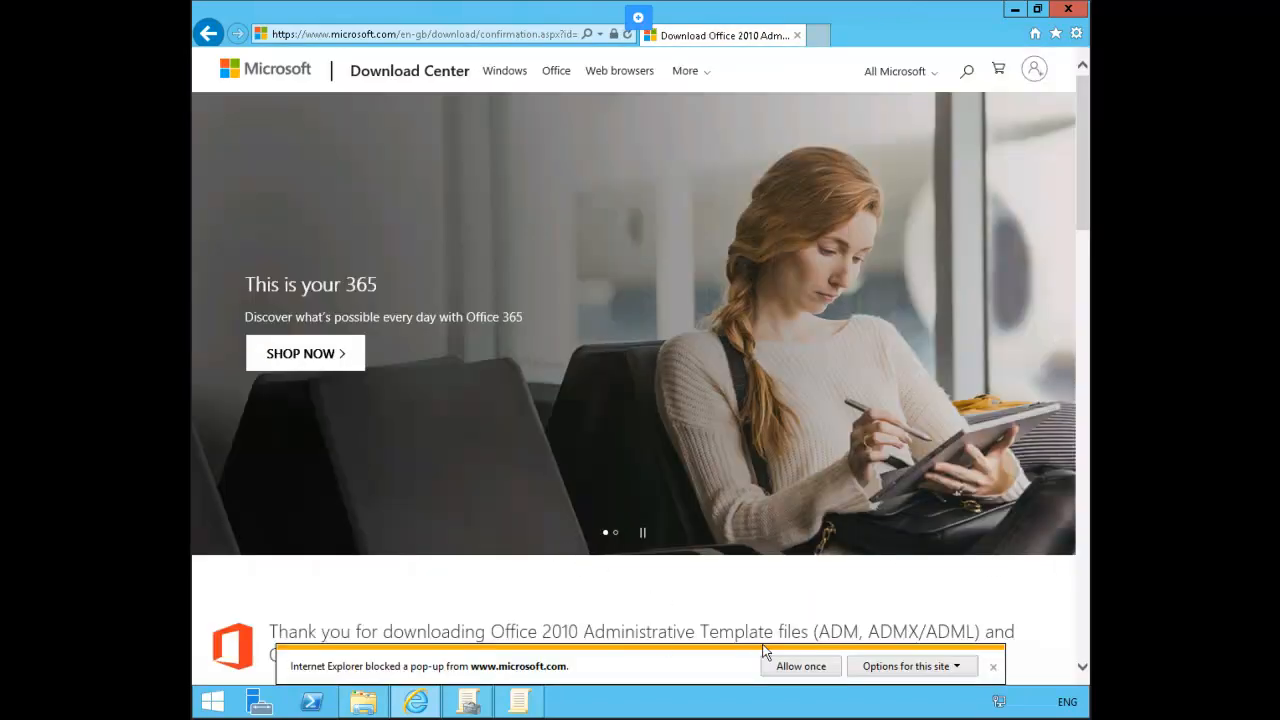
left_click(815, 672)
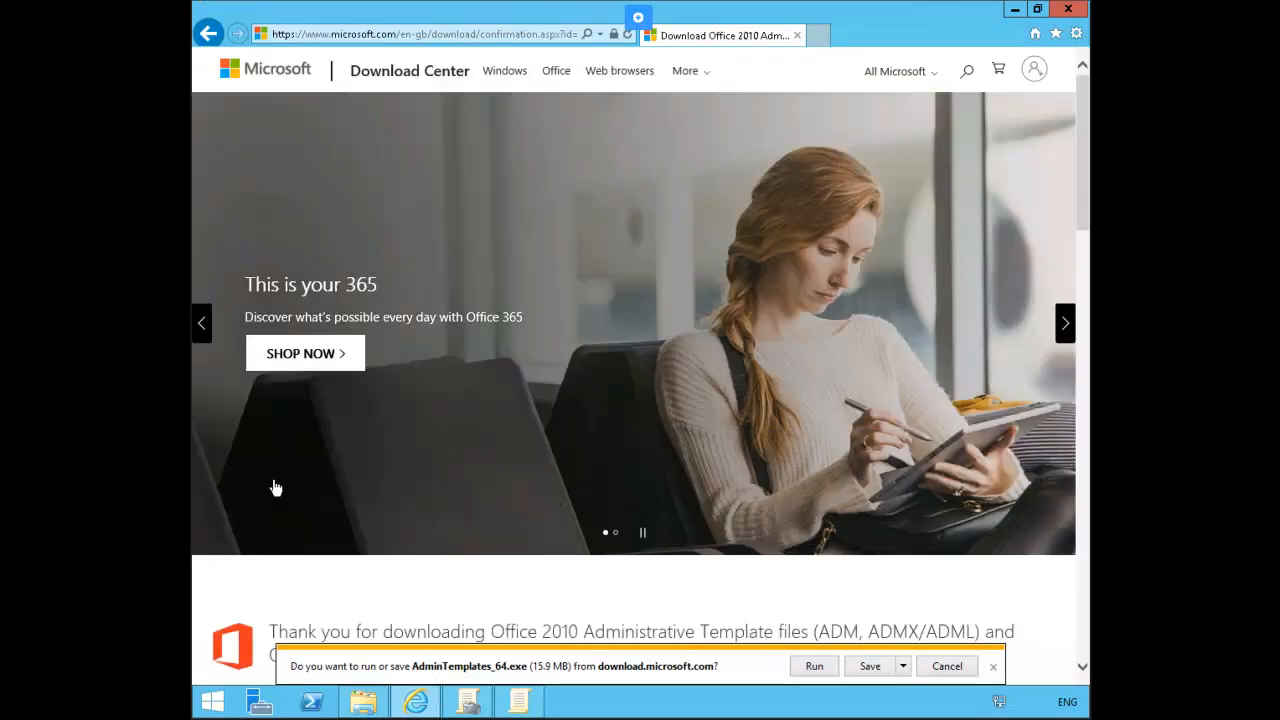
Step: Run the downloaded AdminTemplates_64.exe and accept the Microsoft Software License Terms
left_click(812, 667)
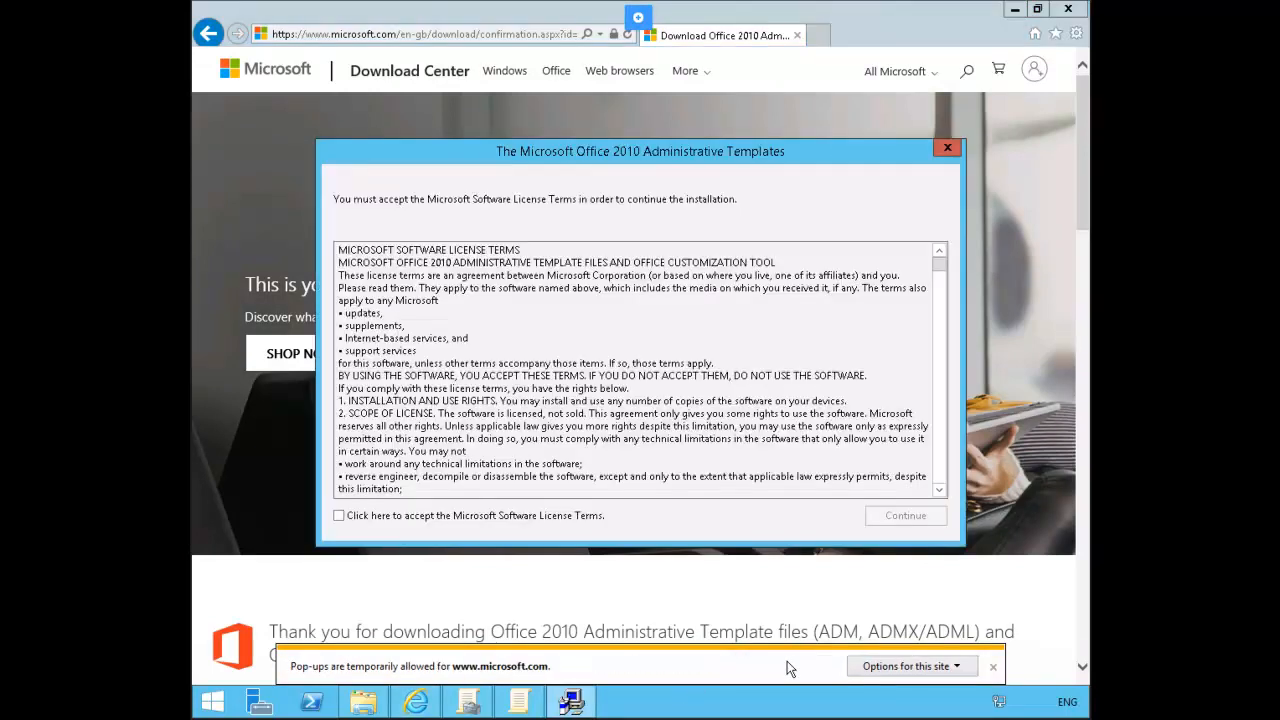
left_click(447, 517)
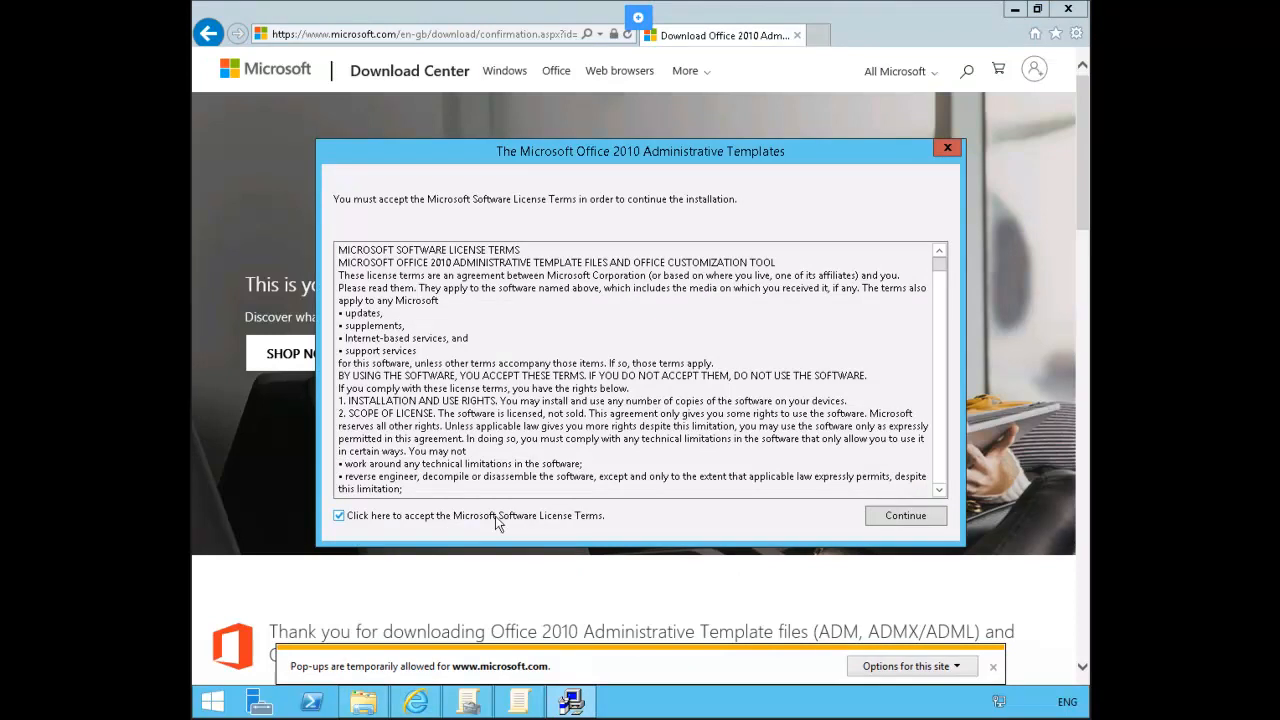
left_click(877, 519)
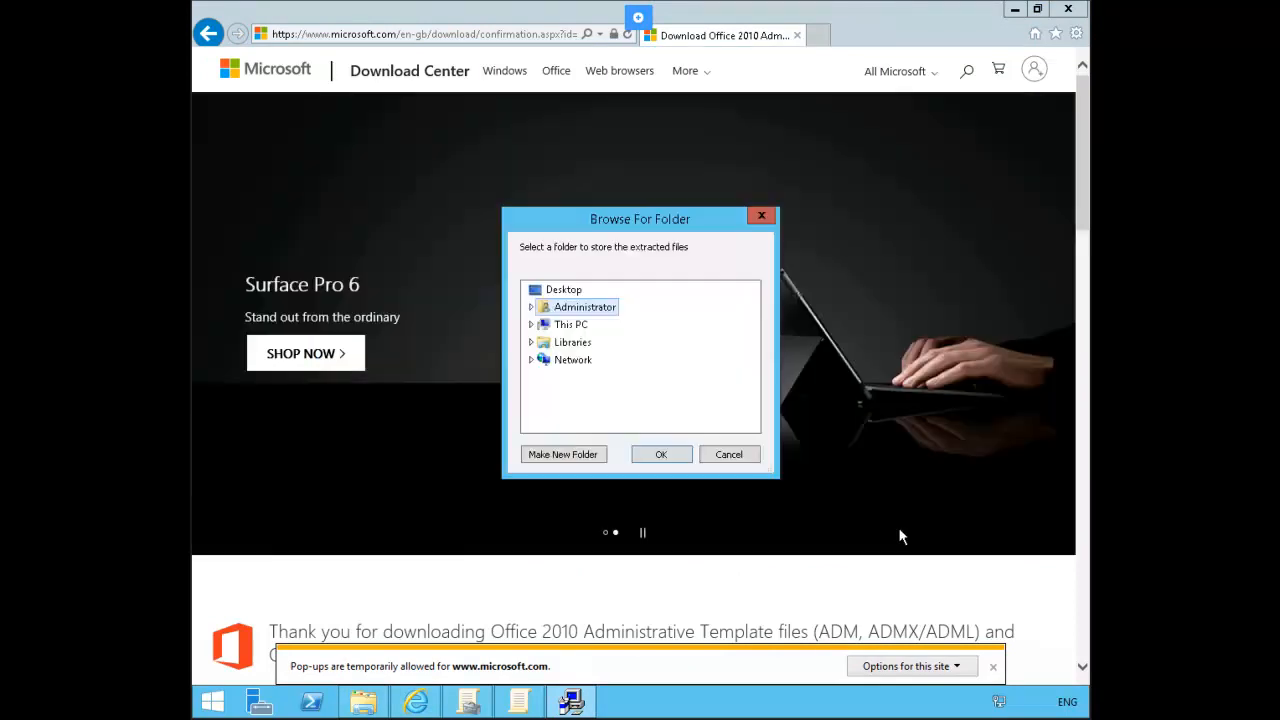
Step: Extract the templates into the Administrator's Downloads folder and close Internet Explorer
left_click(531, 307)
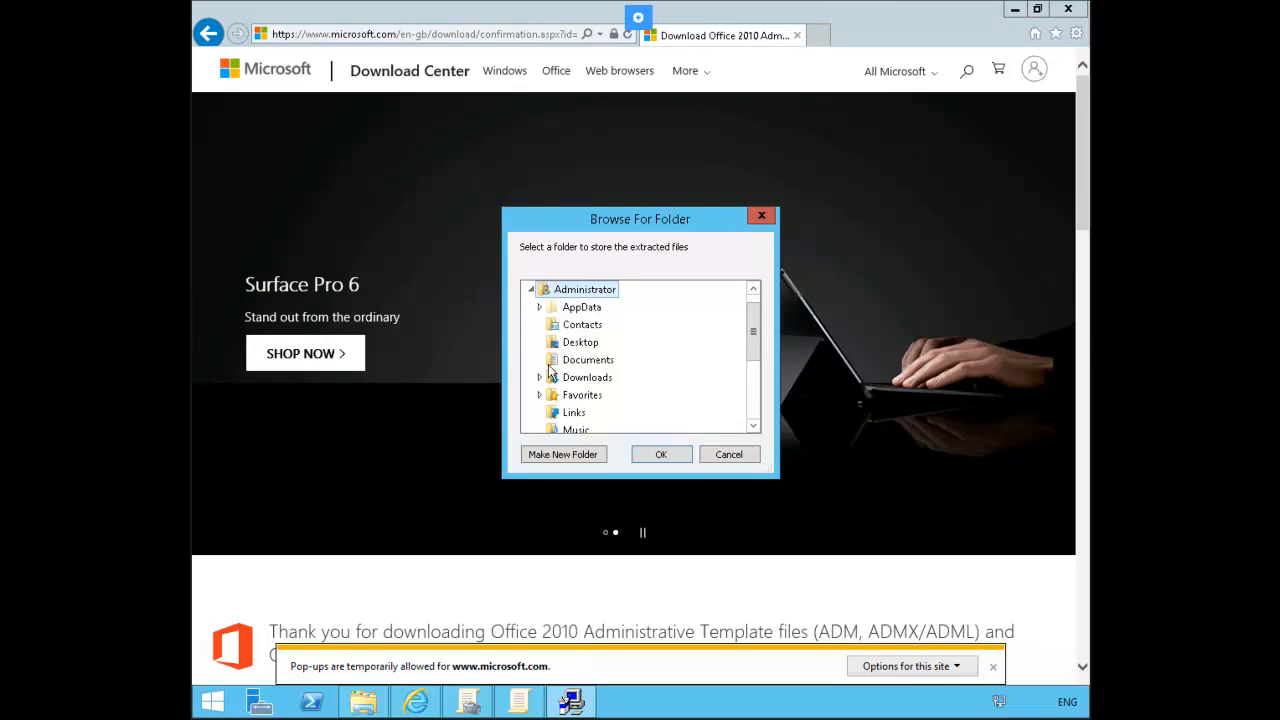
left_click(585, 380)
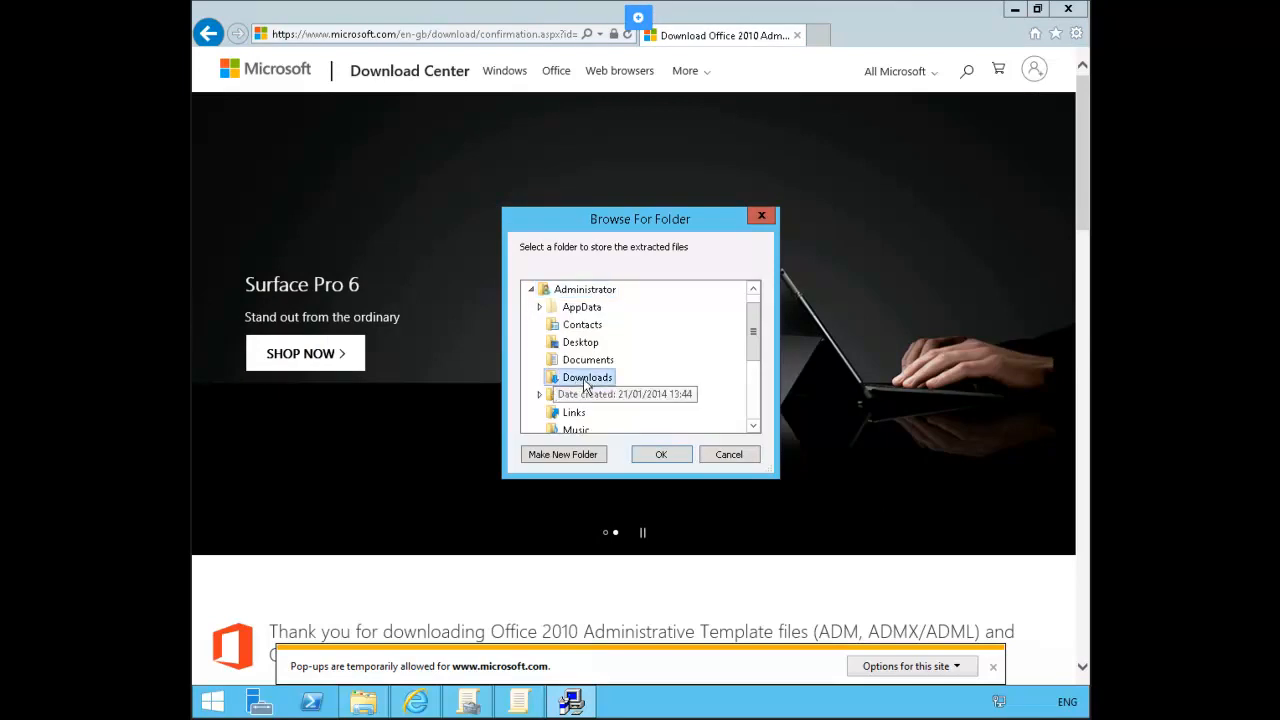
left_click(666, 458)
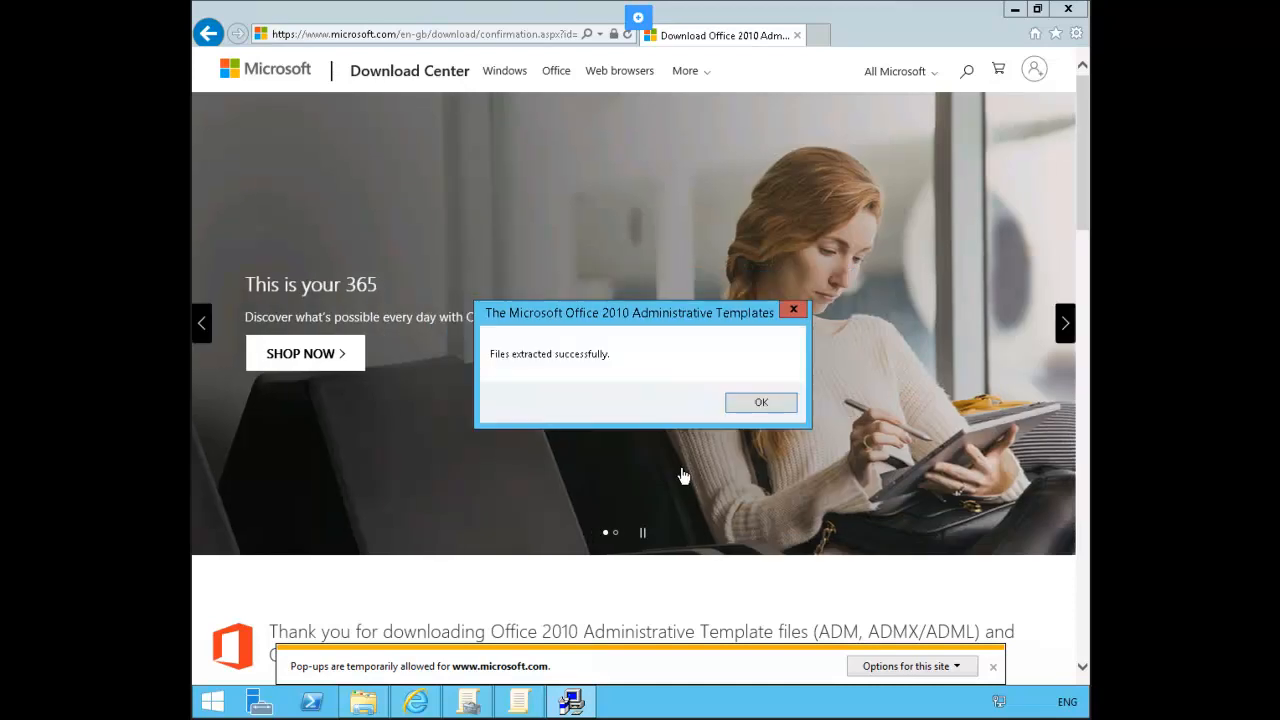
left_click(760, 403)
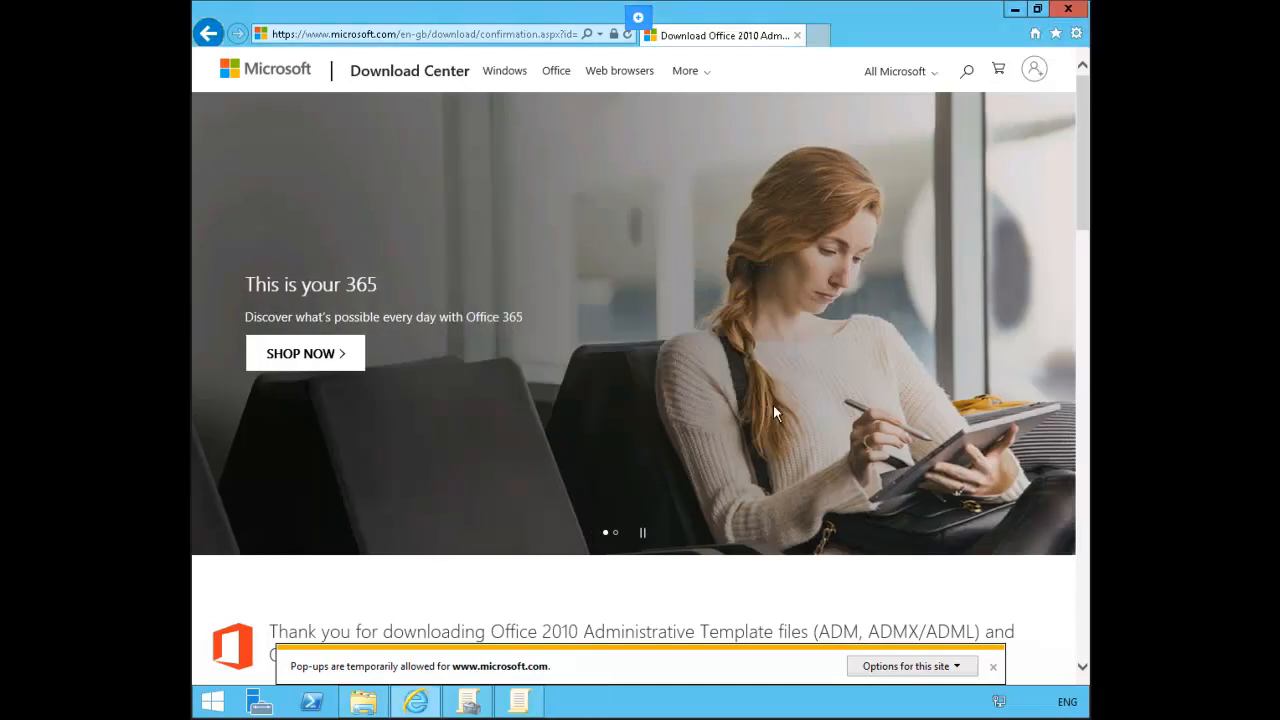
left_click(1068, 9)
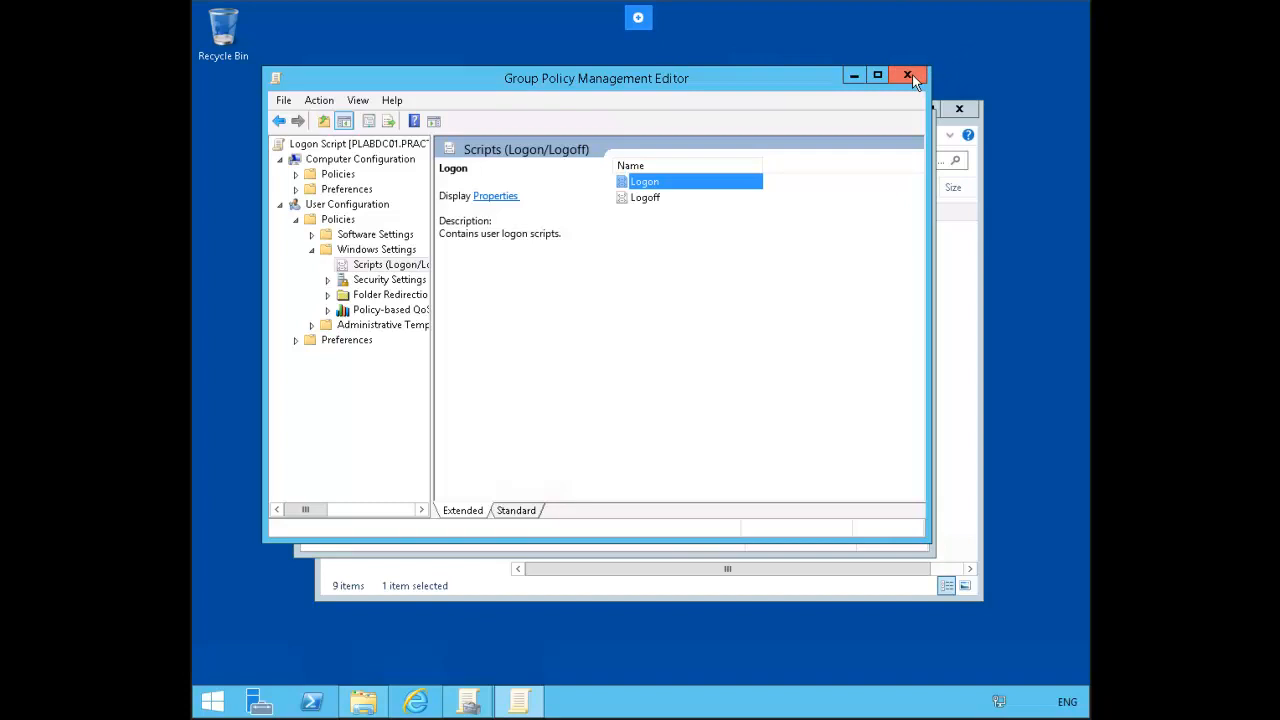
Step: Close the Group Policy Management Editor, Group Policy Management and Local Disk (C:) windows
left_click(912, 74)
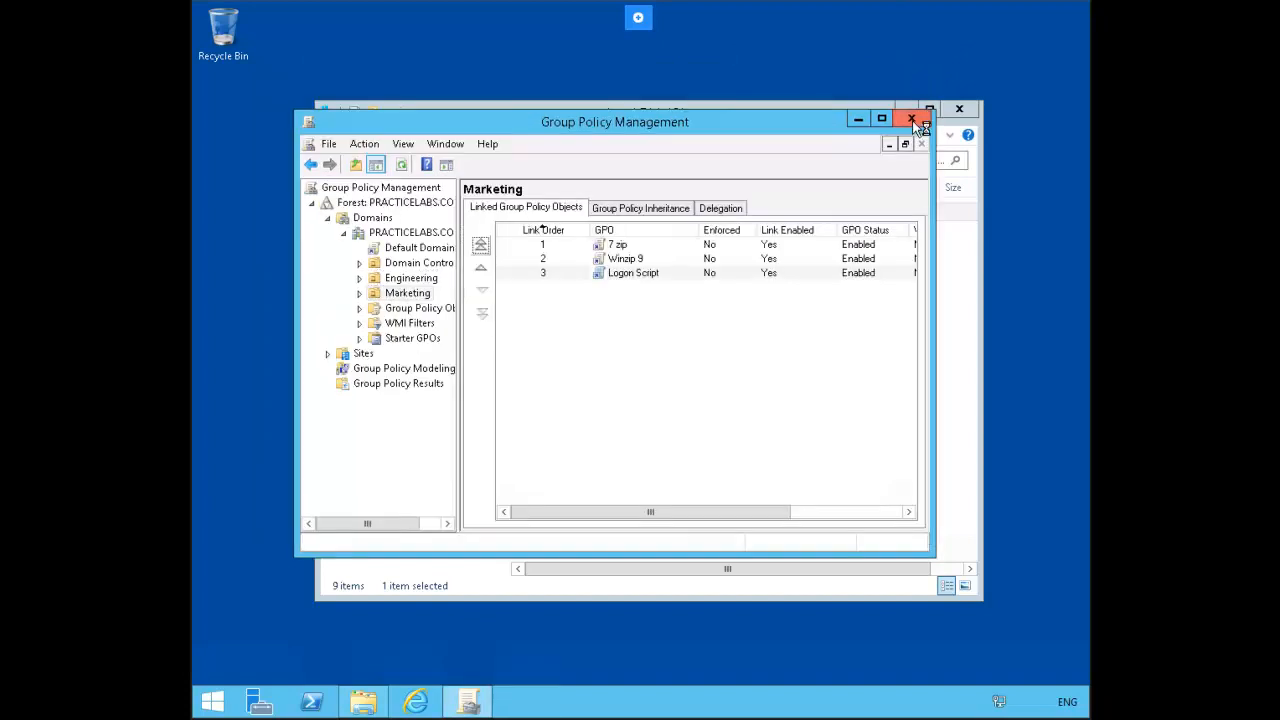
left_click(912, 120)
left_click(962, 112)
Step: Reopen Server Manager and launch Group Policy Management from its Tools menu
left_click(248, 706)
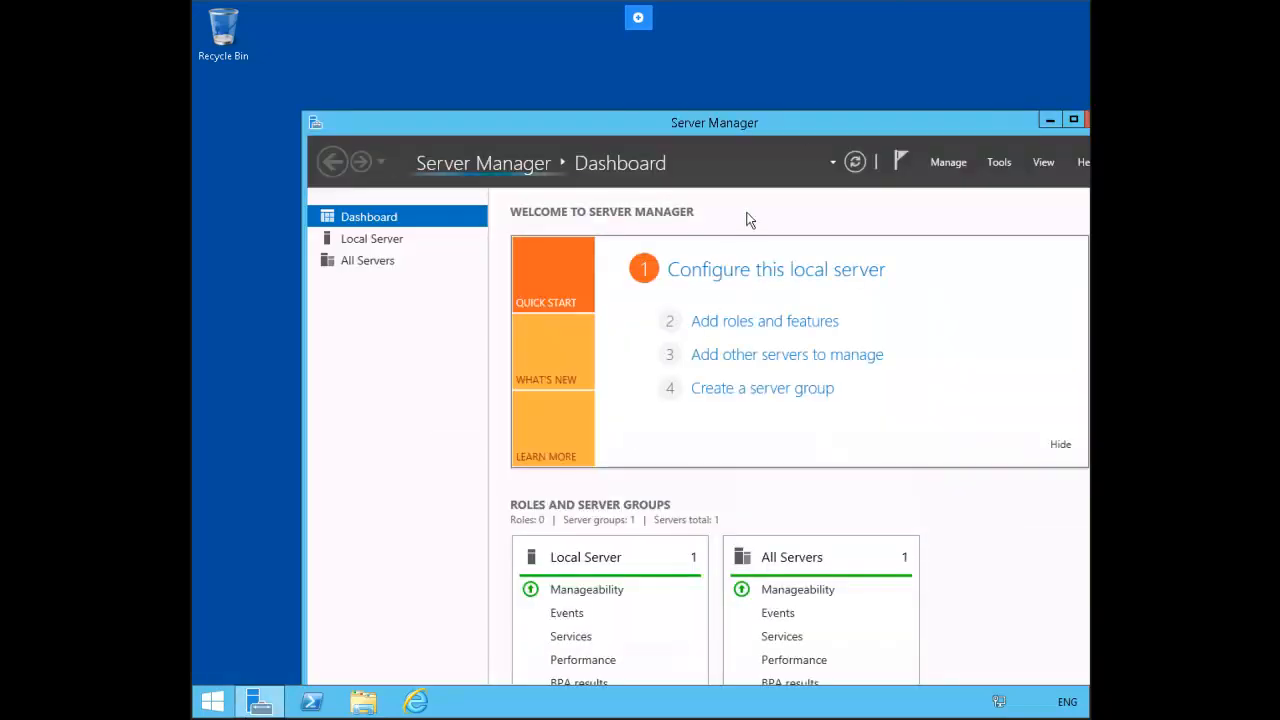
left_click_drag(685, 58, 775, 65)
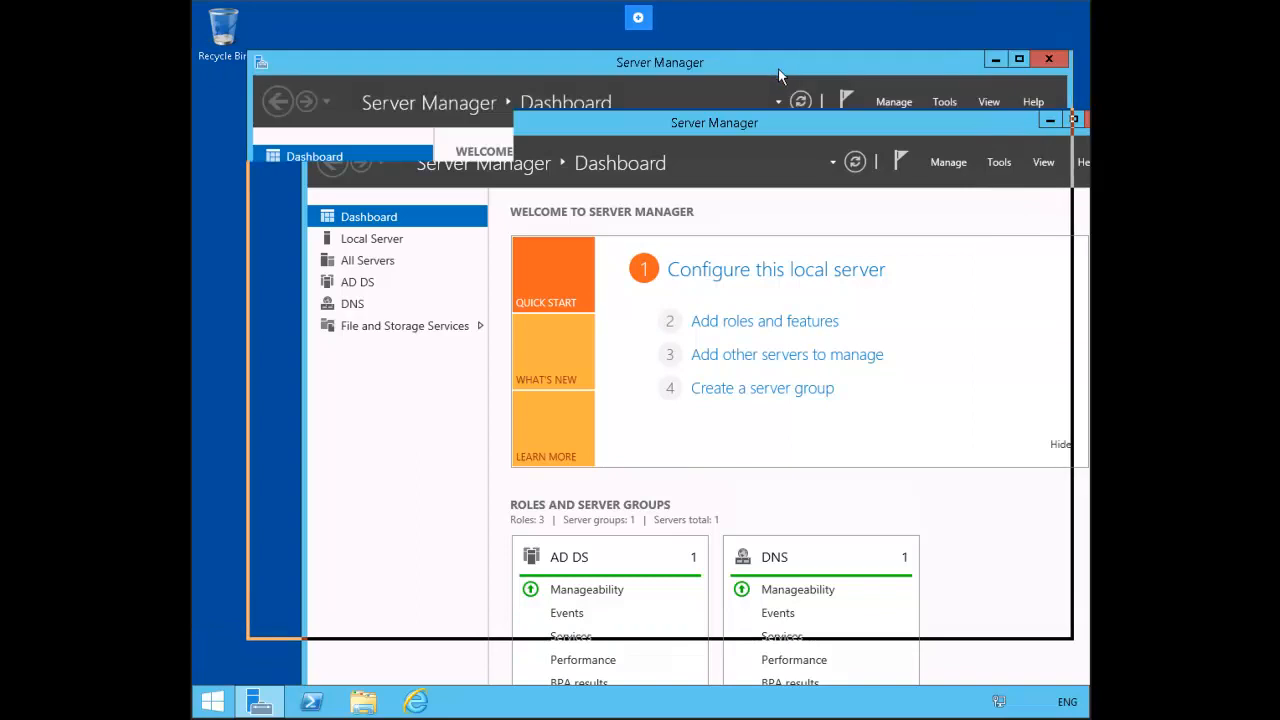
left_click(944, 104)
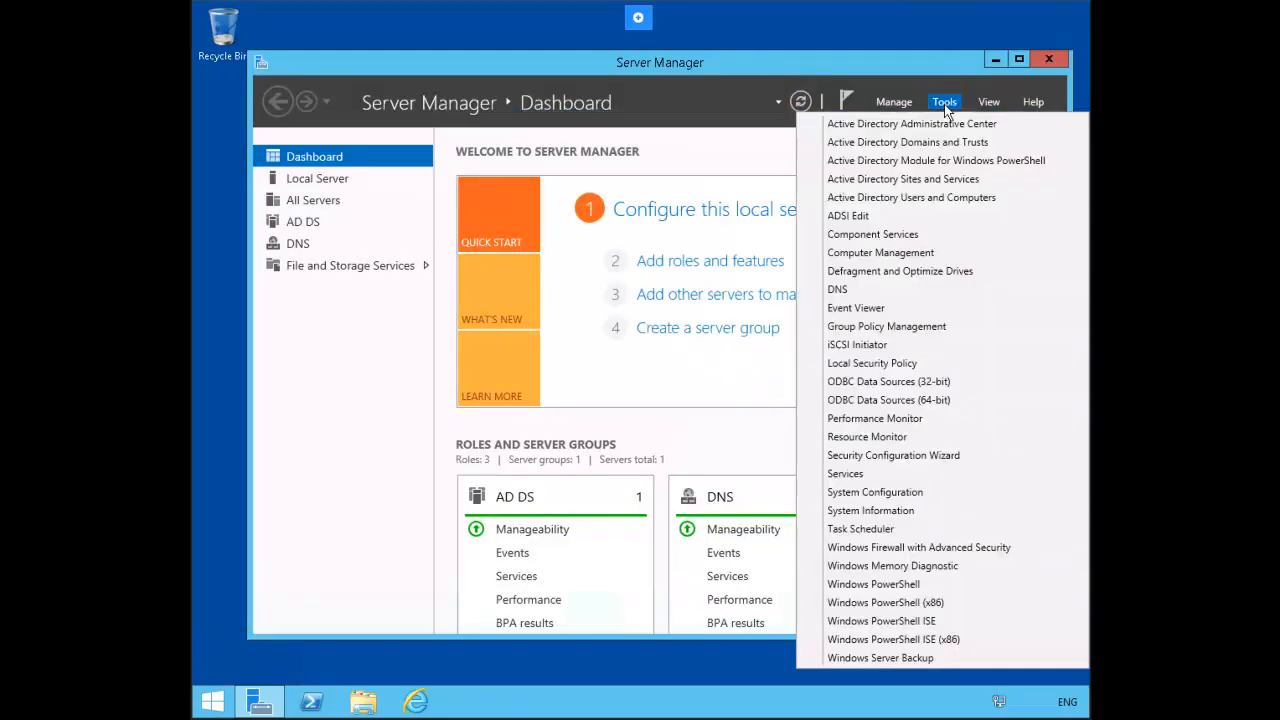
left_click(954, 325)
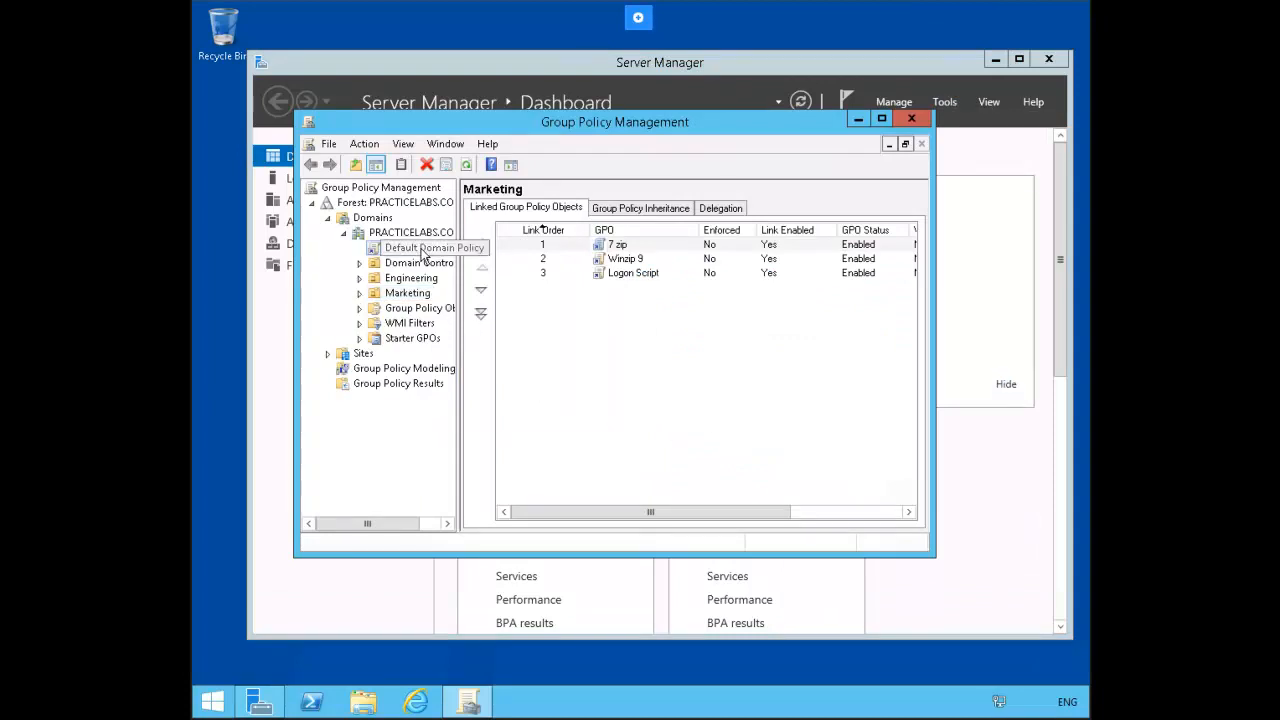
Step: Edit the Default Domain Policy and open Add/Remove Templates on User Configuration's Administrative Templates
right_click(421, 255)
left_click(484, 264)
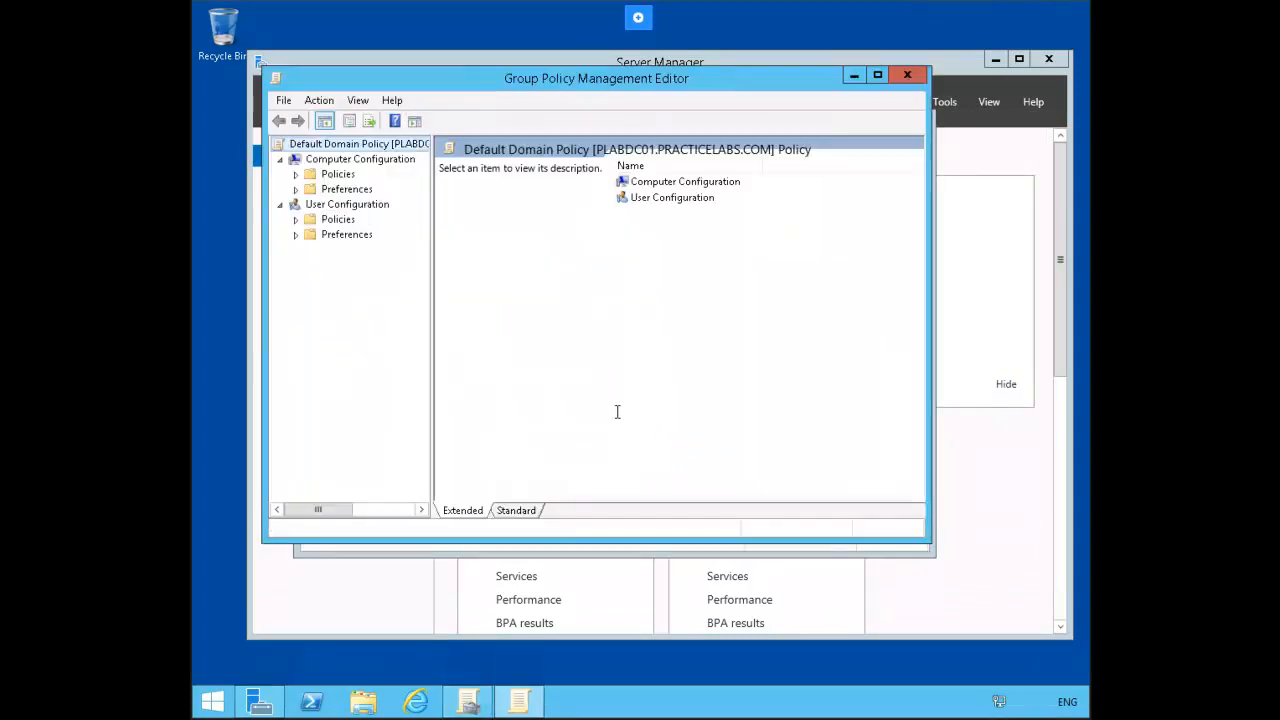
left_click(296, 220)
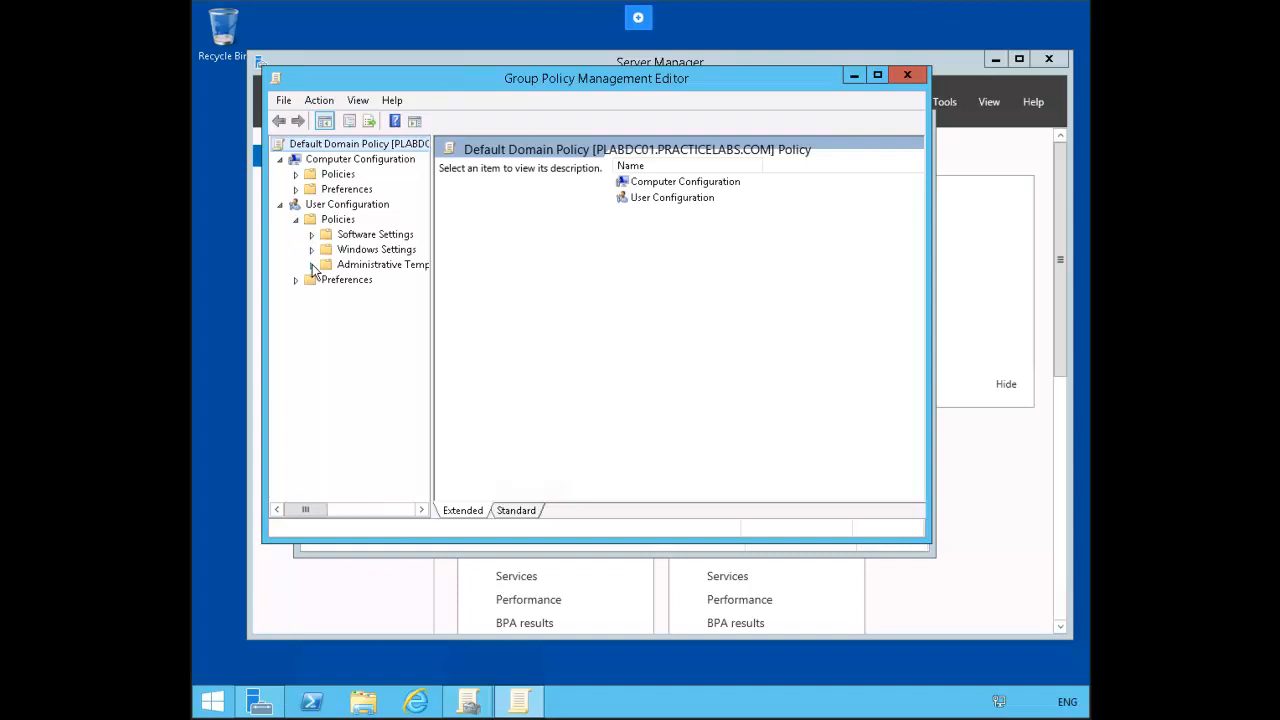
left_click(312, 264)
left_click(345, 269)
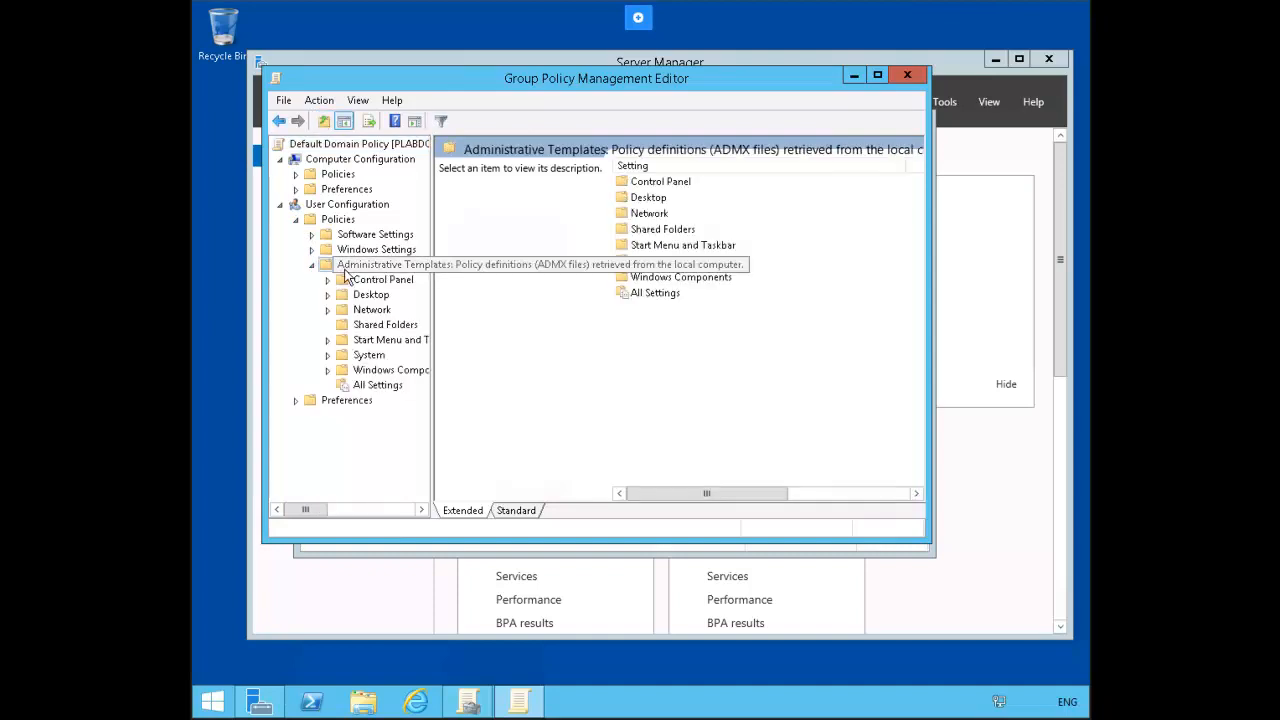
right_click(405, 266)
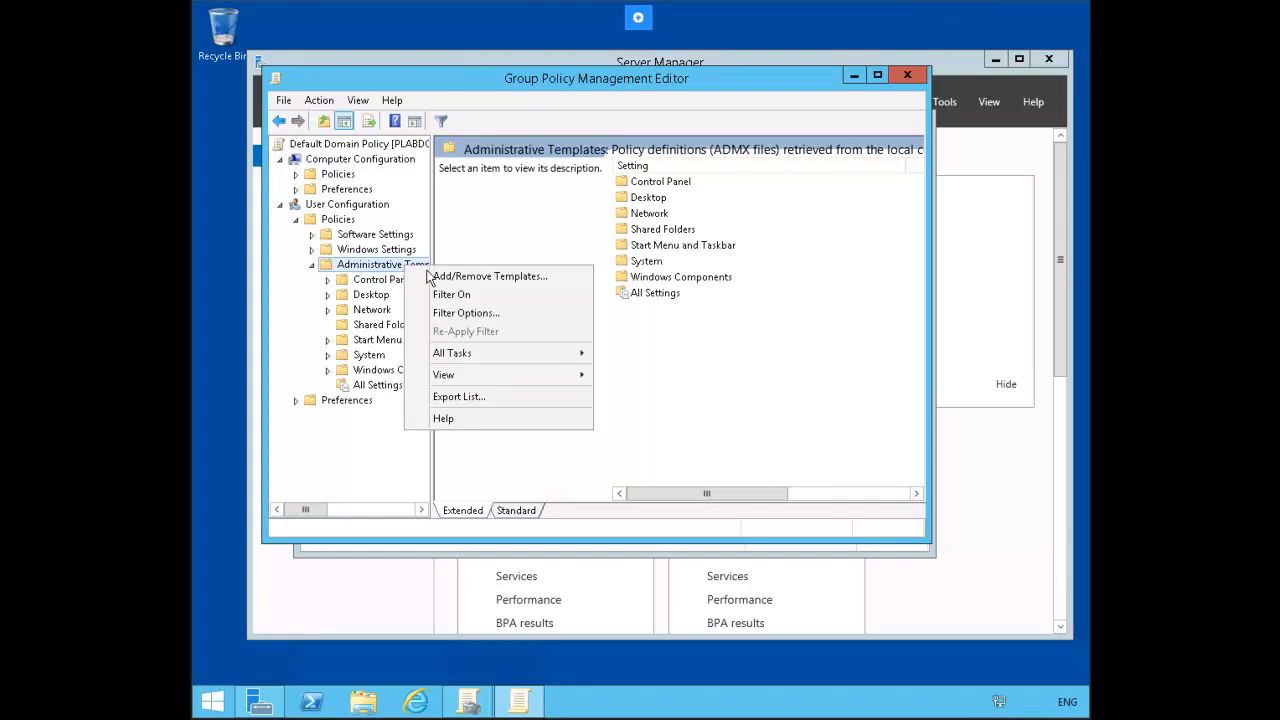
left_click(558, 276)
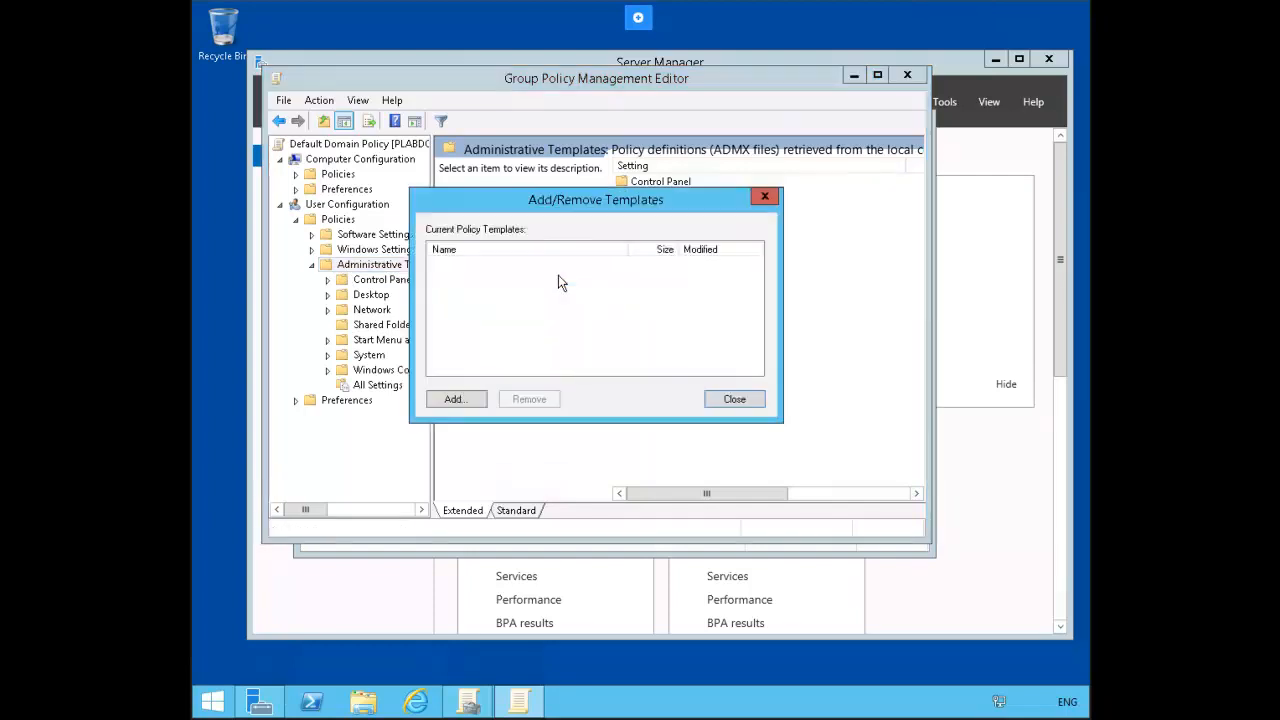
Step: Add office14.adm from Downloads\ADM\en-us to the Current Policy Templates list
left_click(466, 400)
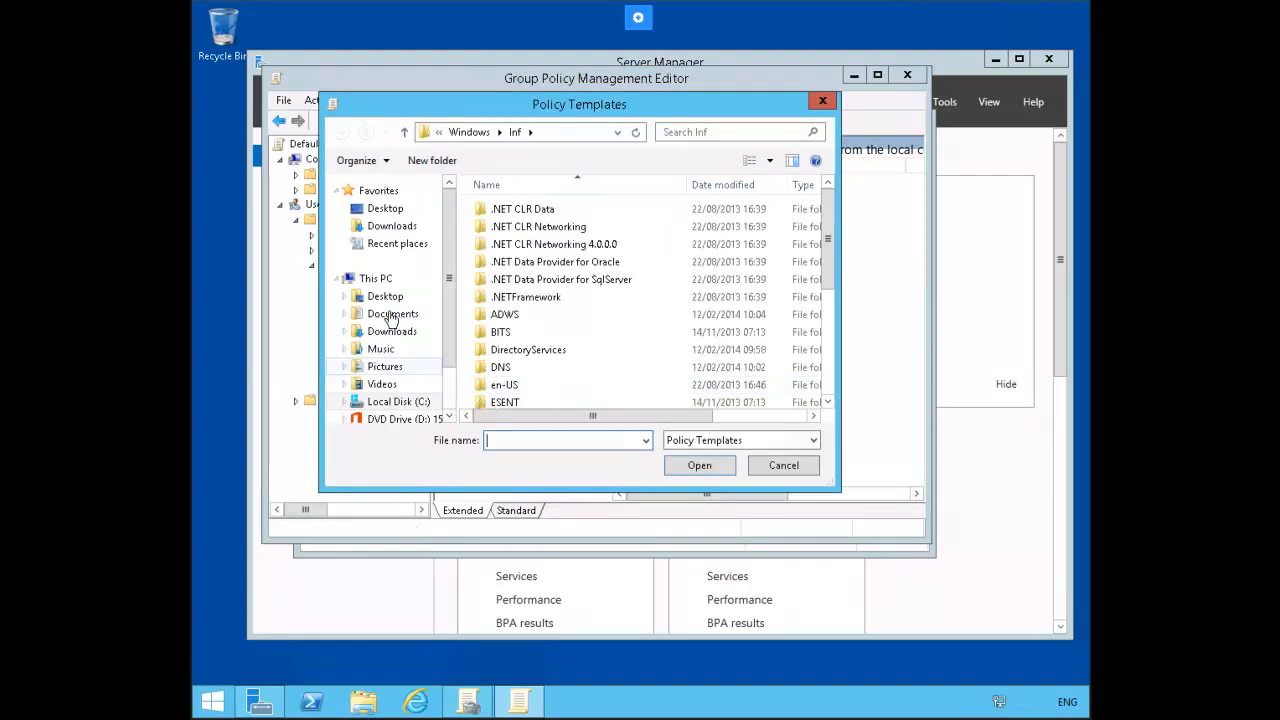
left_click(378, 281)
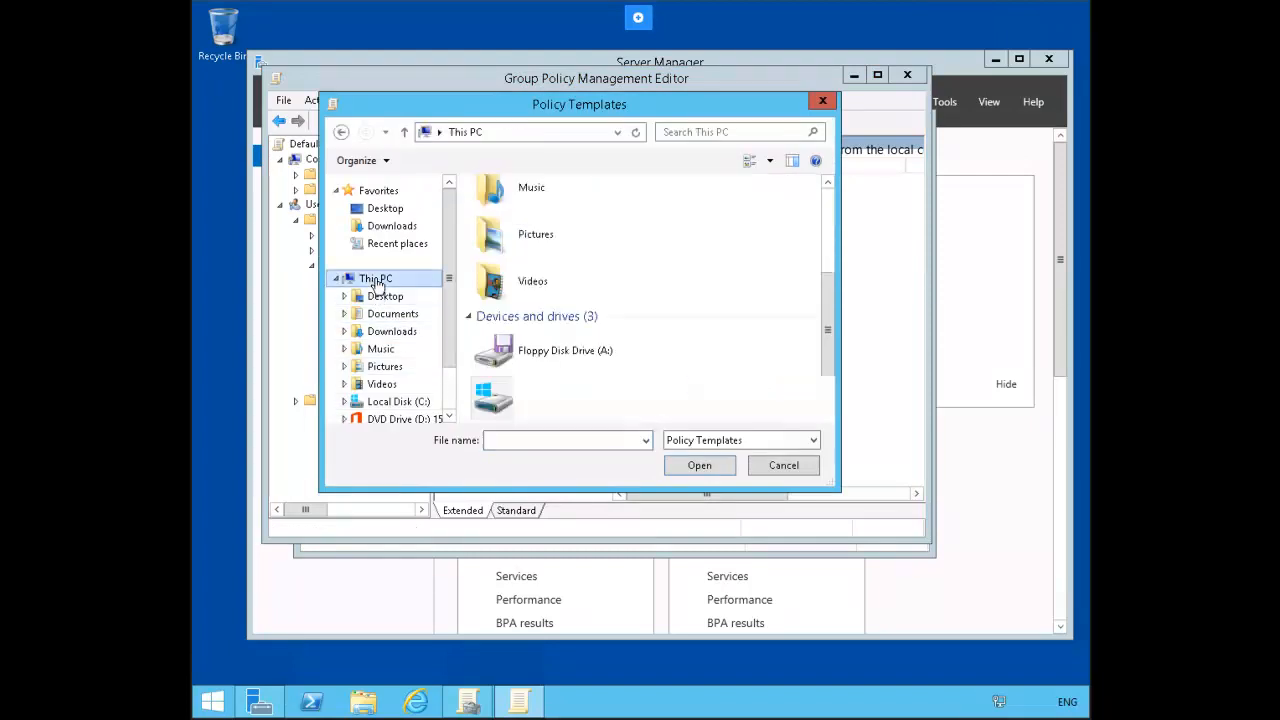
left_click(396, 336)
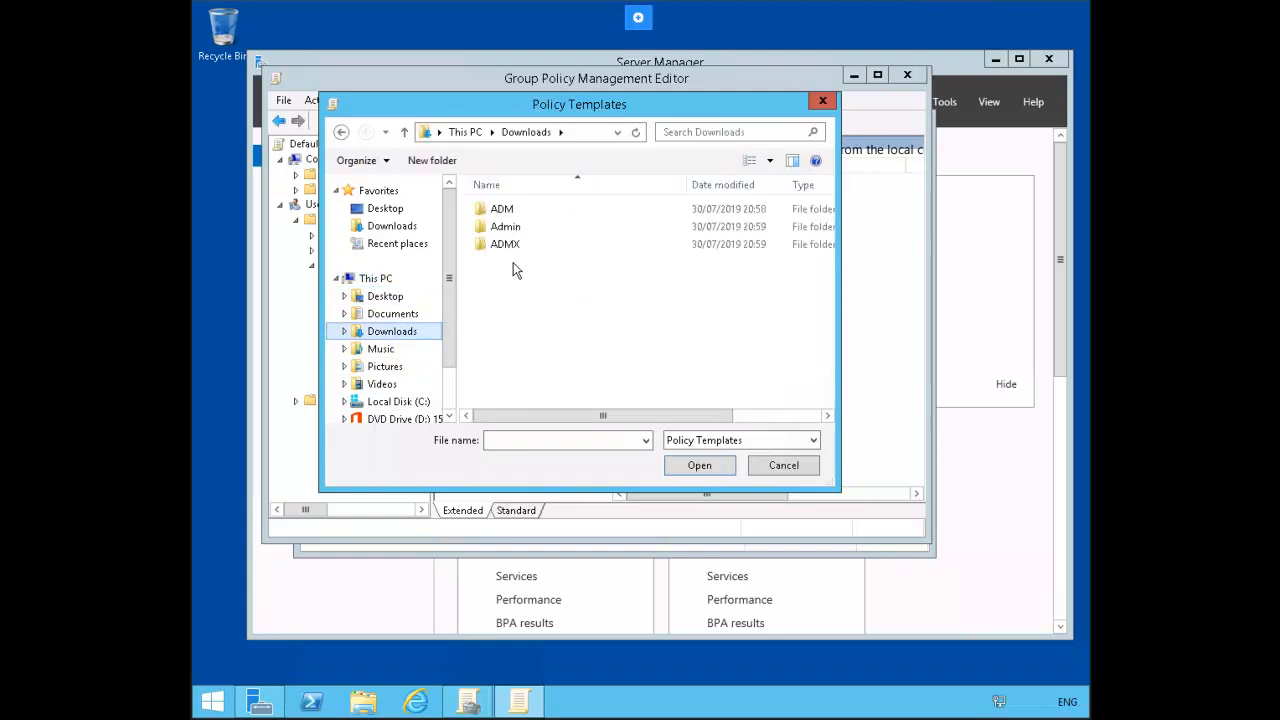
left_click(505, 211)
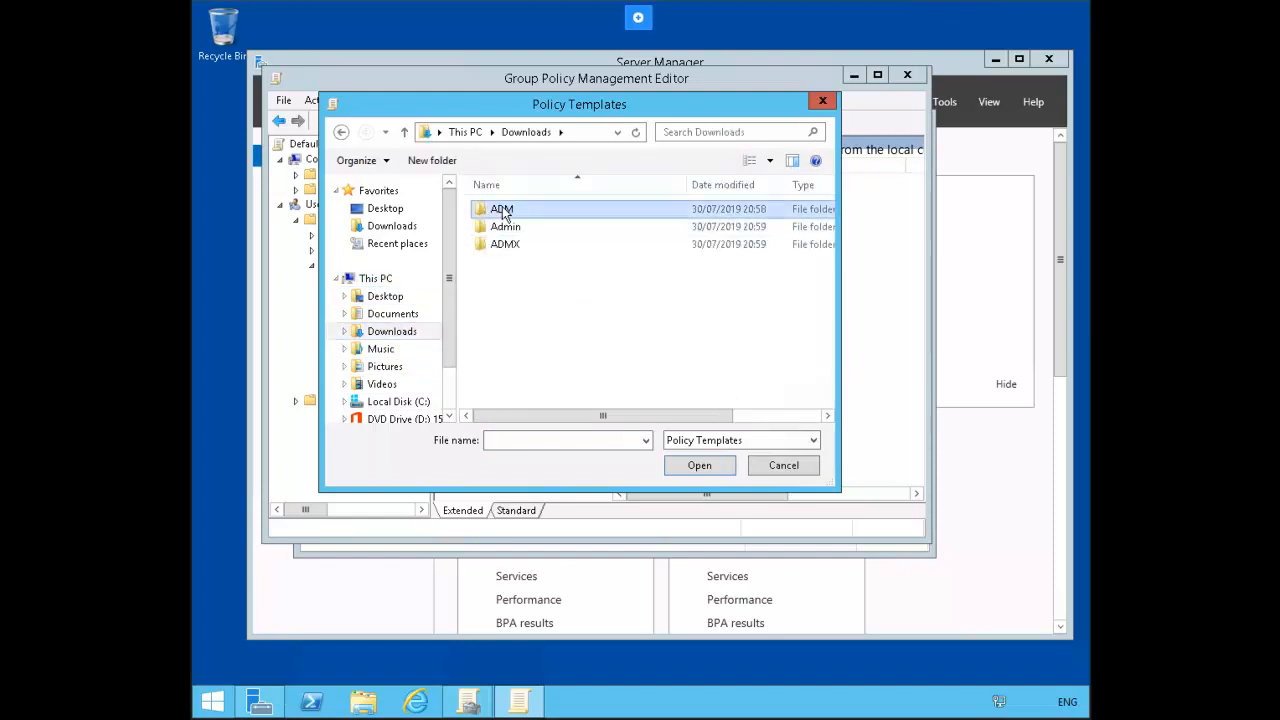
double_click(503, 212)
double_click(505, 227)
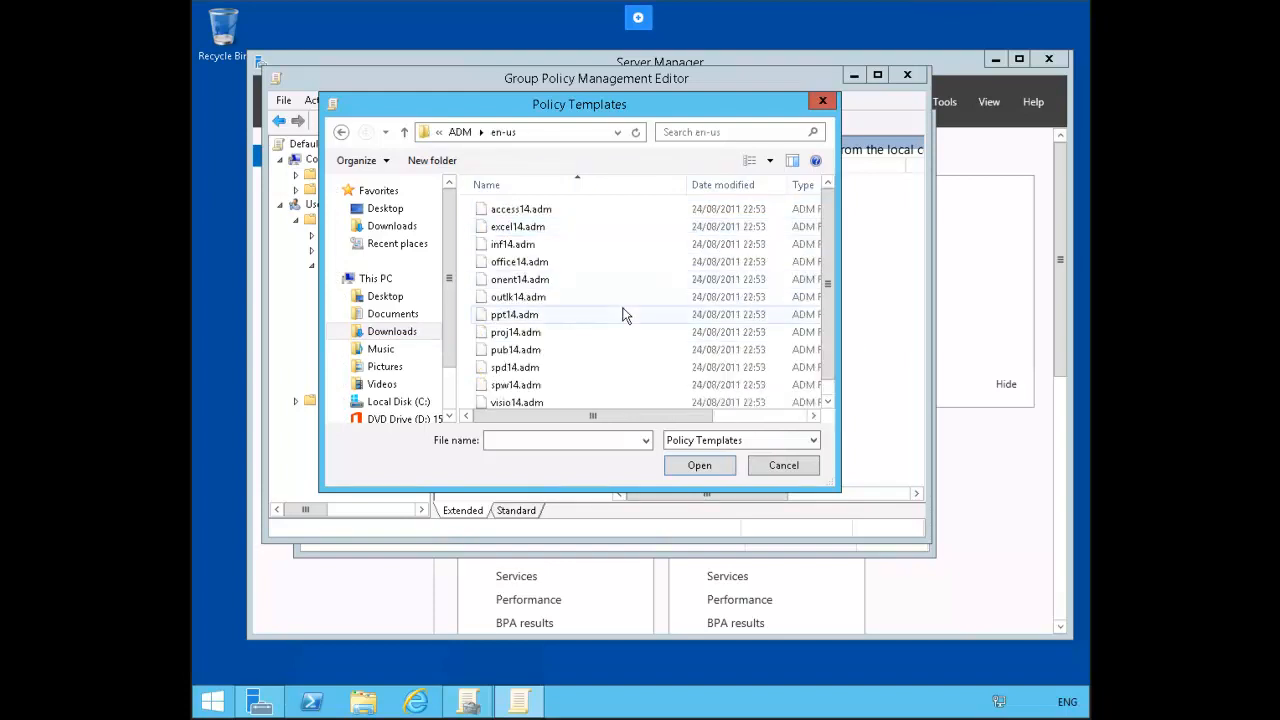
left_click(538, 264)
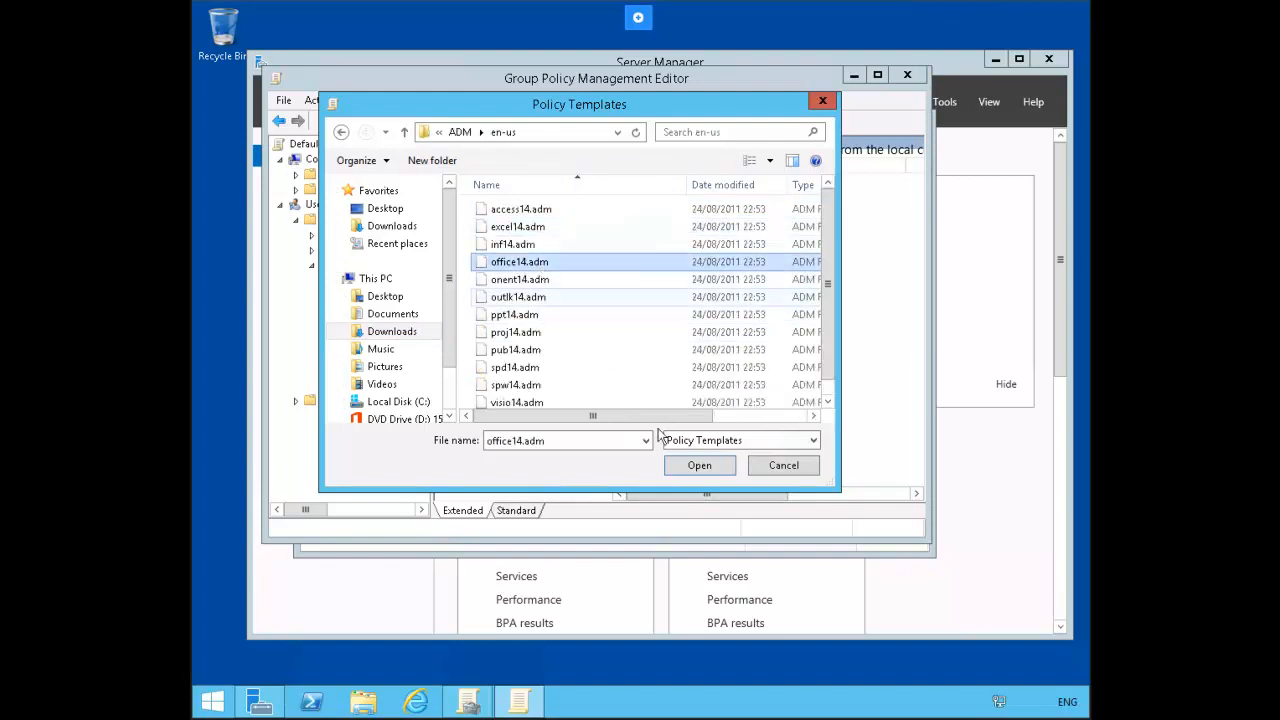
left_click(696, 465)
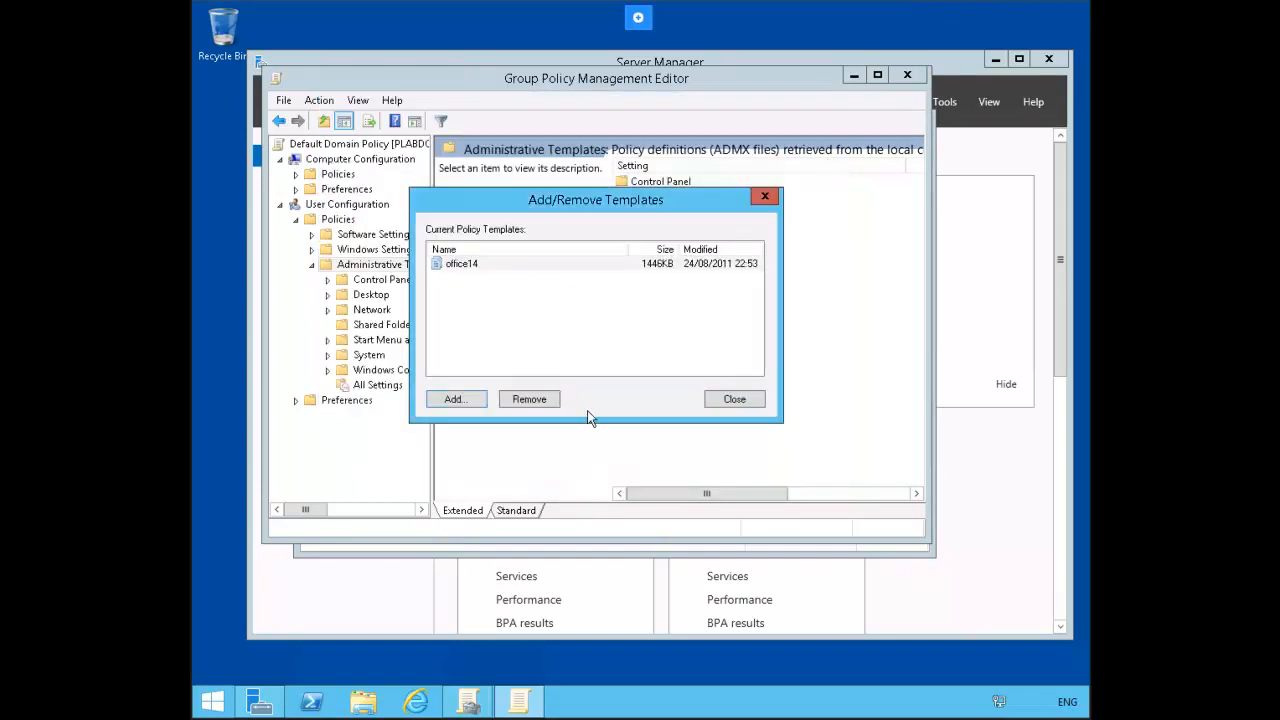
Step: Close the templates dialog and browse to C:\Windows\SYSVOL\sysvol\PRACTICELABS.COM\Policies in File Explorer
left_click(734, 399)
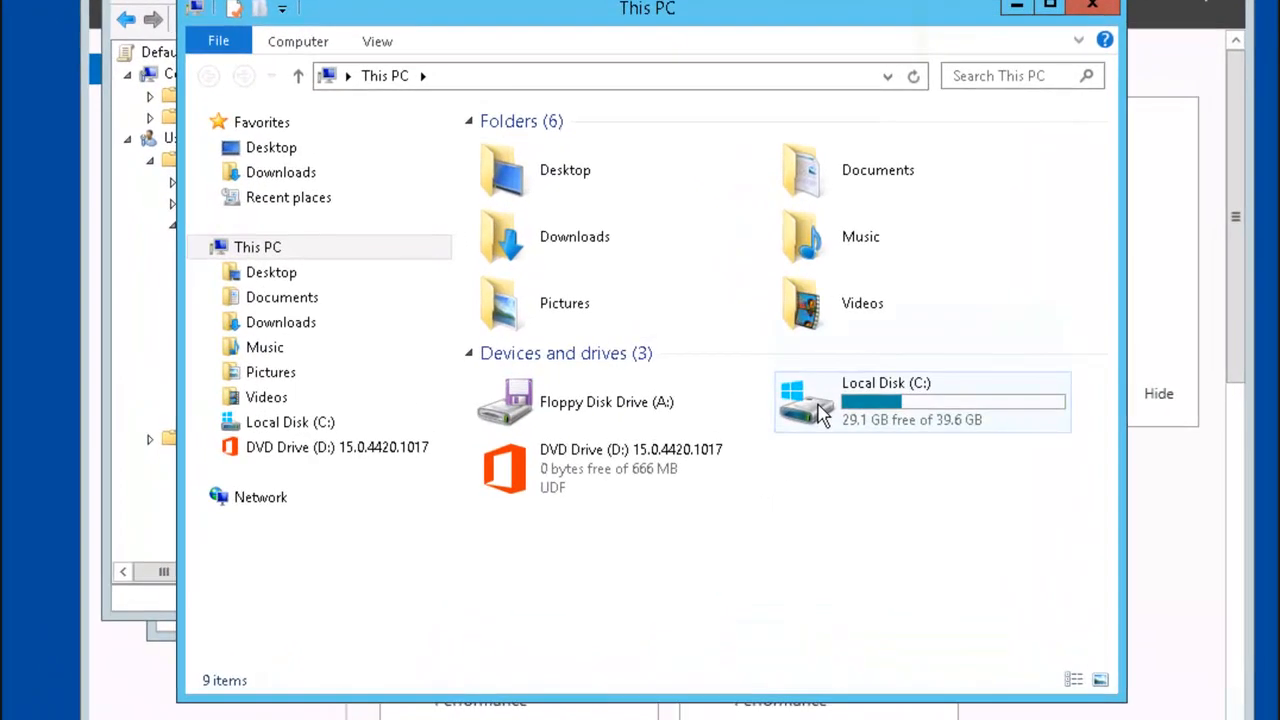
double_click(766, 393)
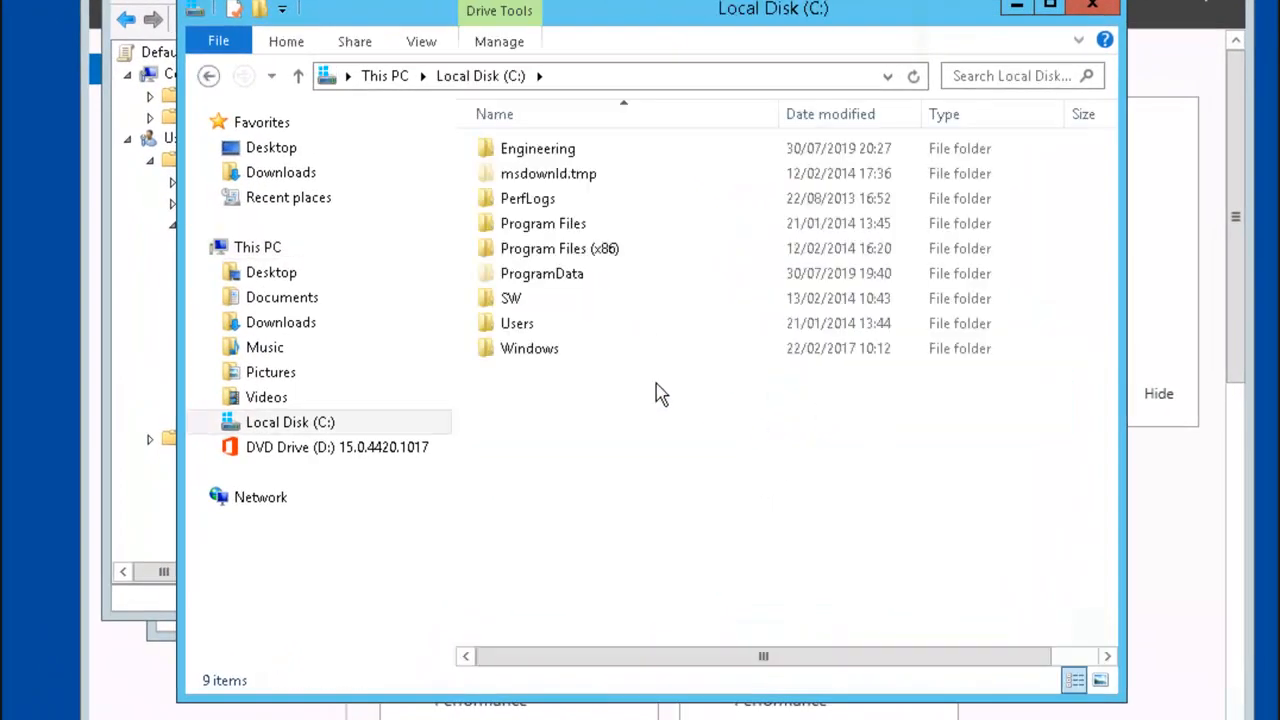
double_click(532, 355)
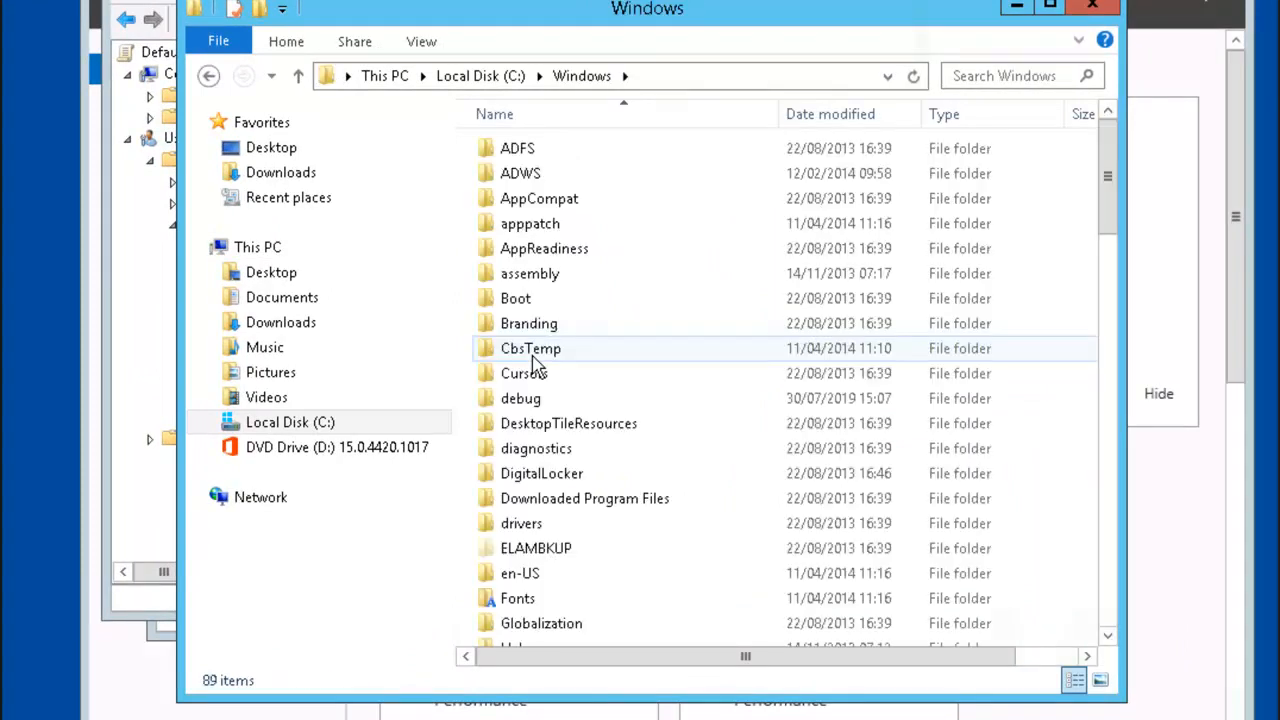
scroll(570, 440, "down", 8)
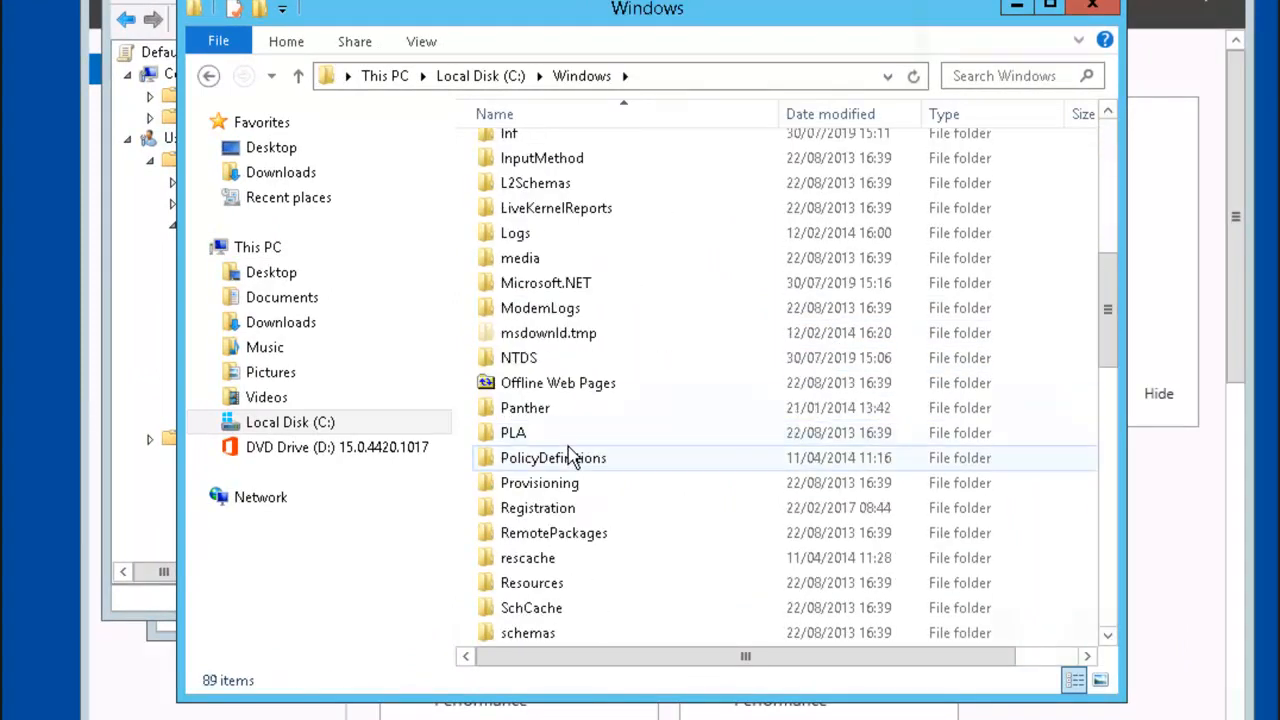
scroll(570, 455, "down", 4)
double_click(523, 582)
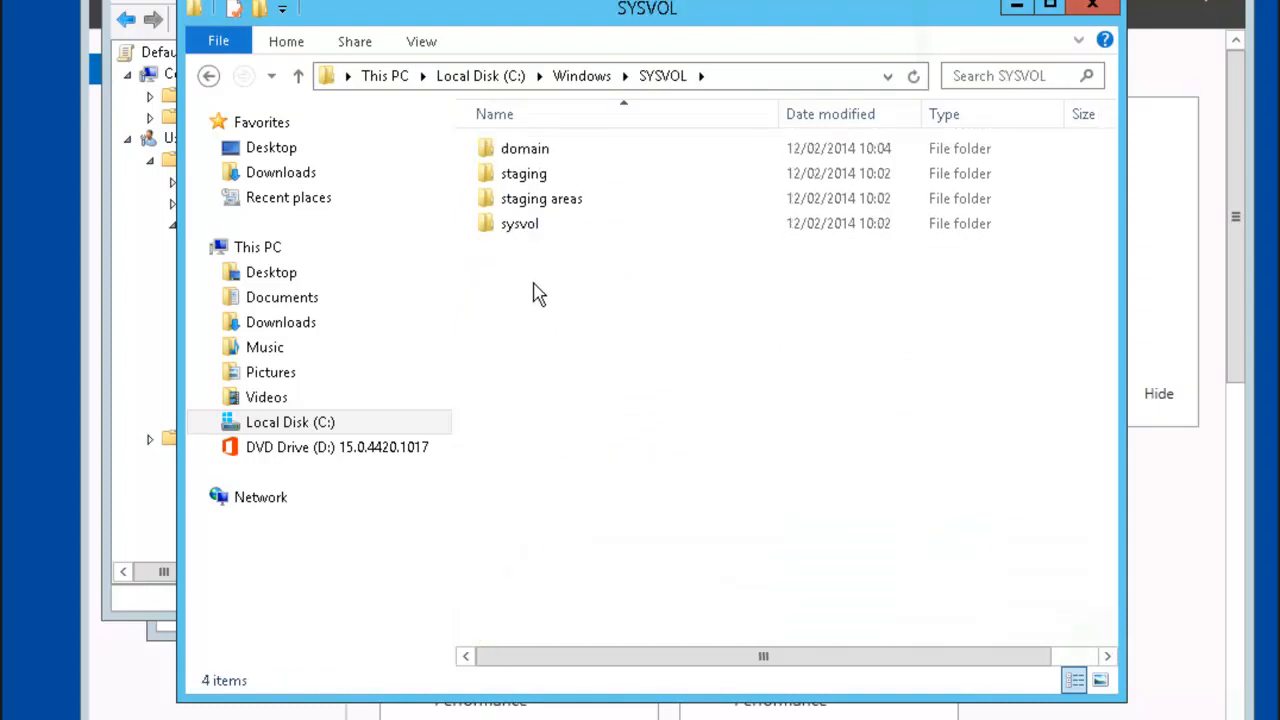
double_click(524, 234)
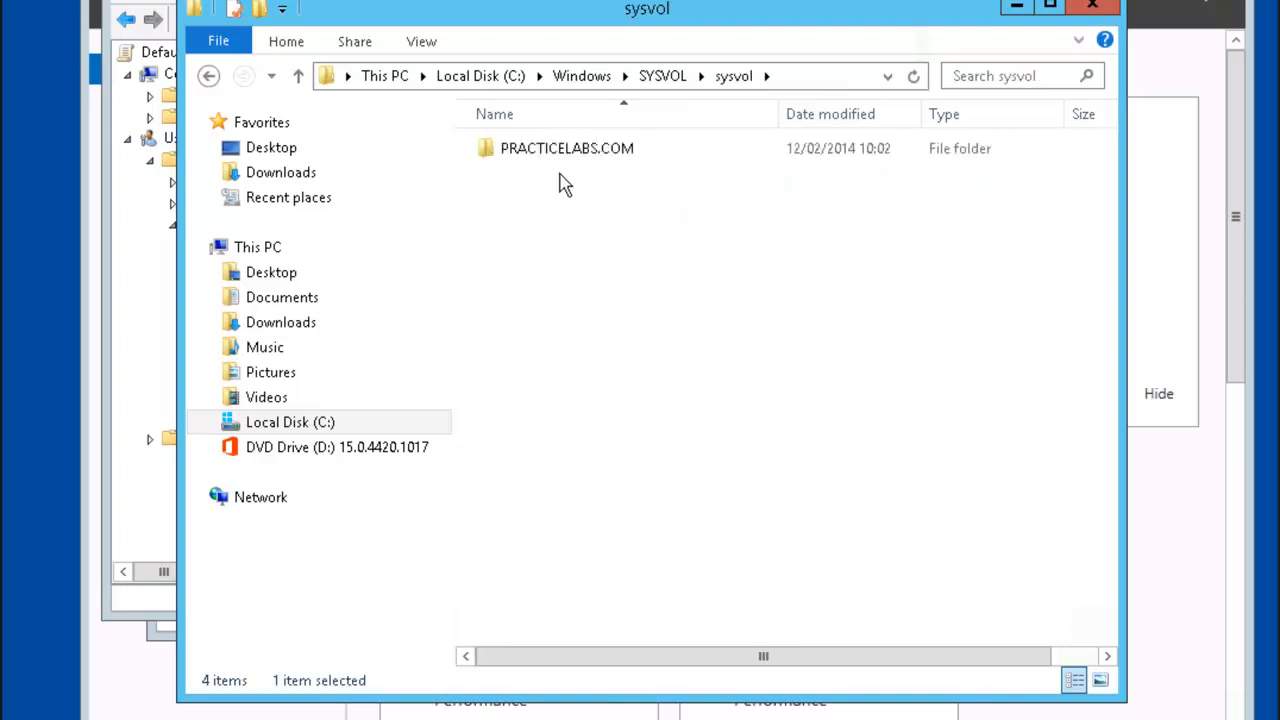
double_click(567, 151)
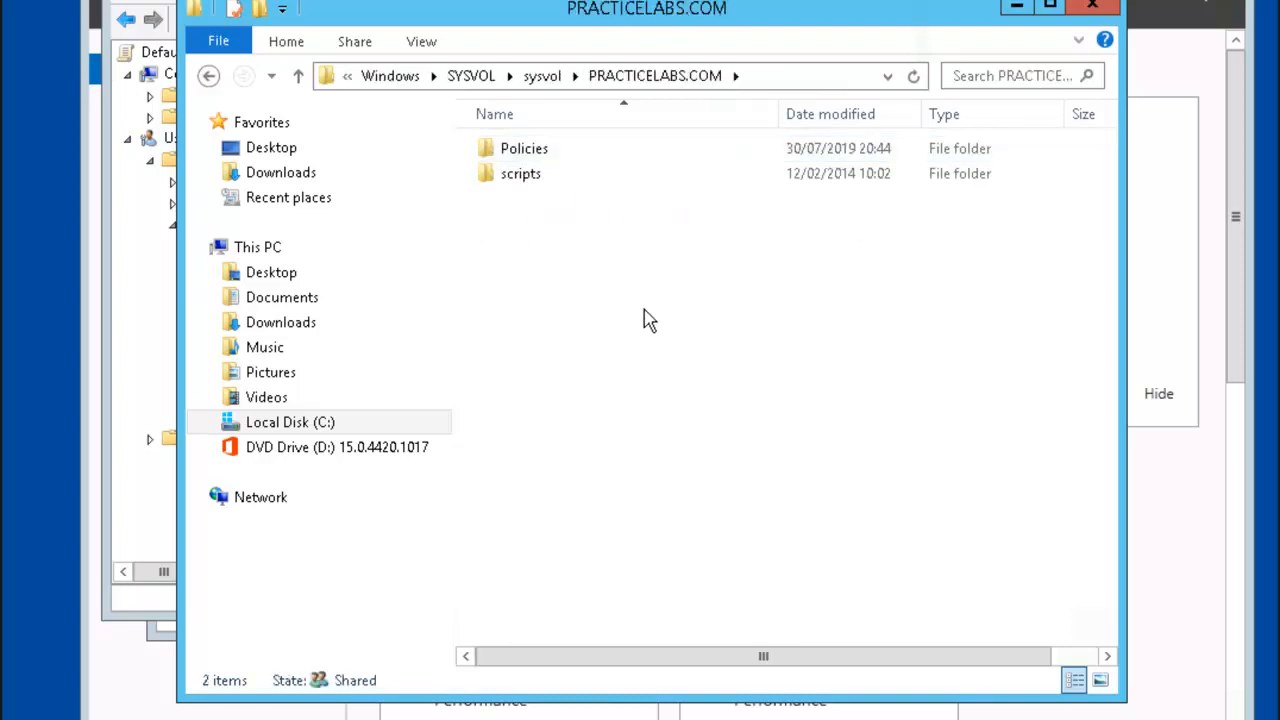
left_click(536, 156)
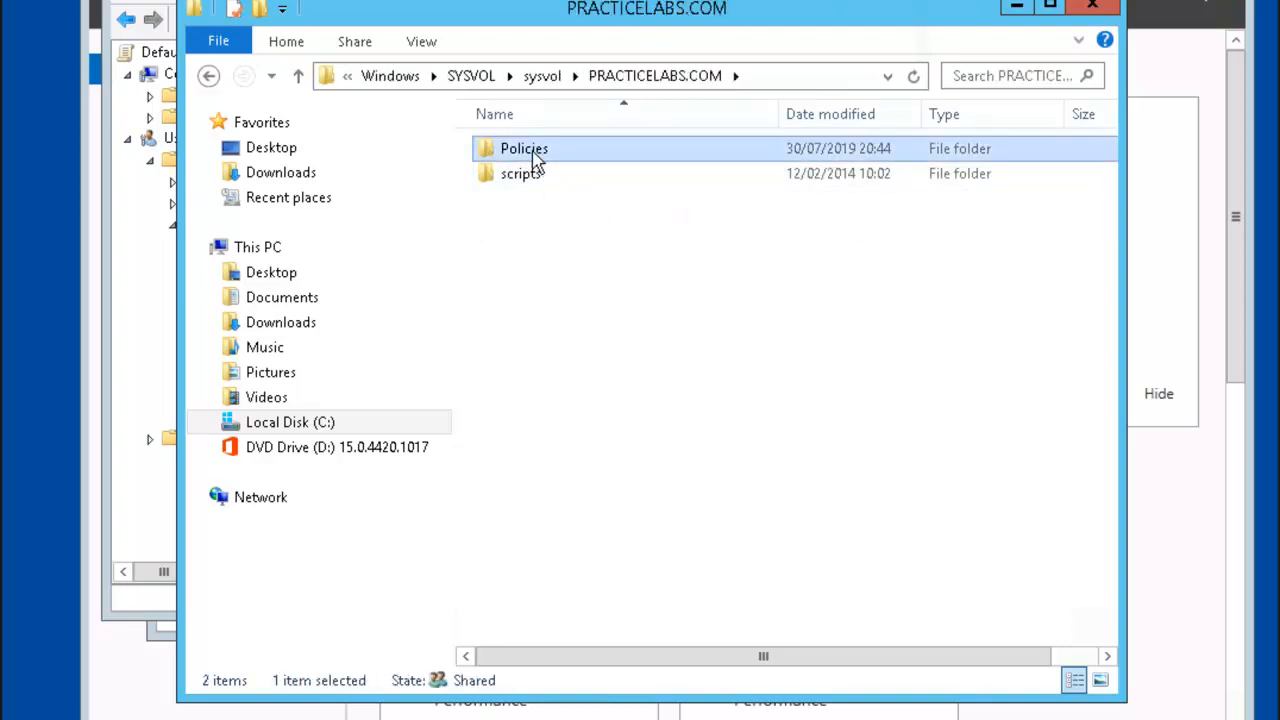
double_click(532, 160)
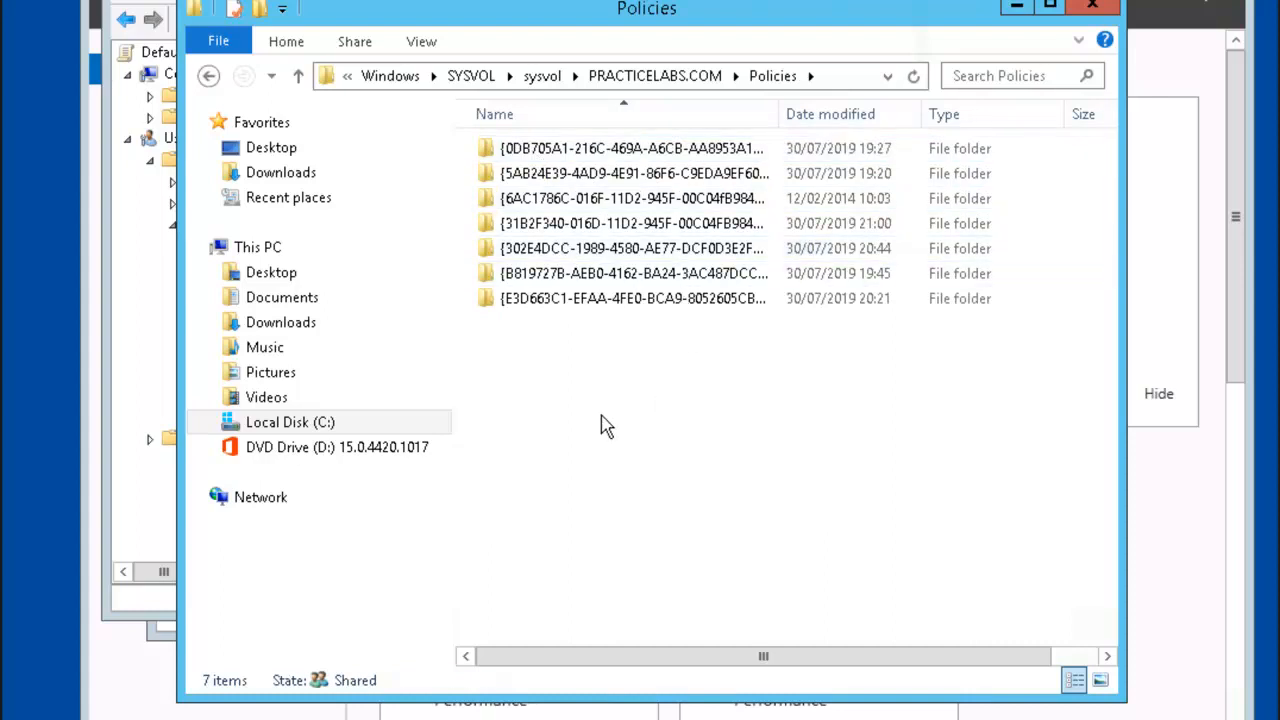
Step: Add a new folder named 'PolicyDefinitions' to the Policies folder
right_click(564, 407)
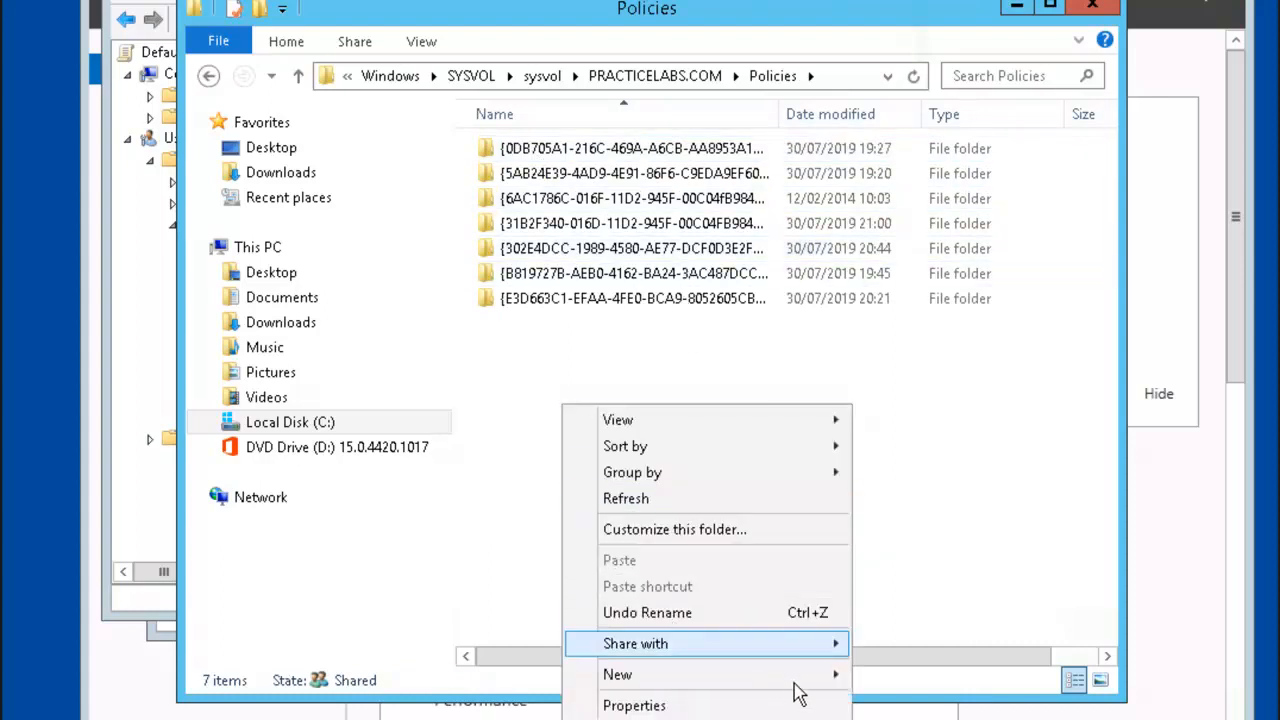
mouse_move(810, 680)
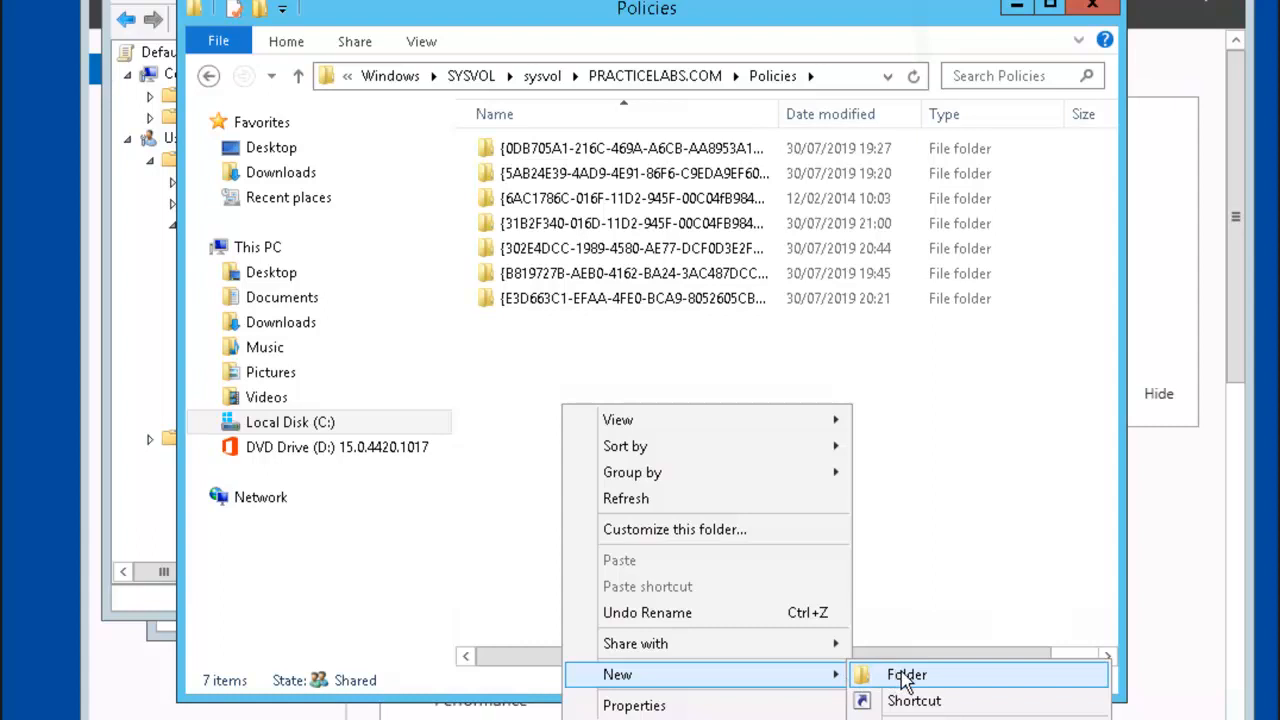
left_click(915, 676)
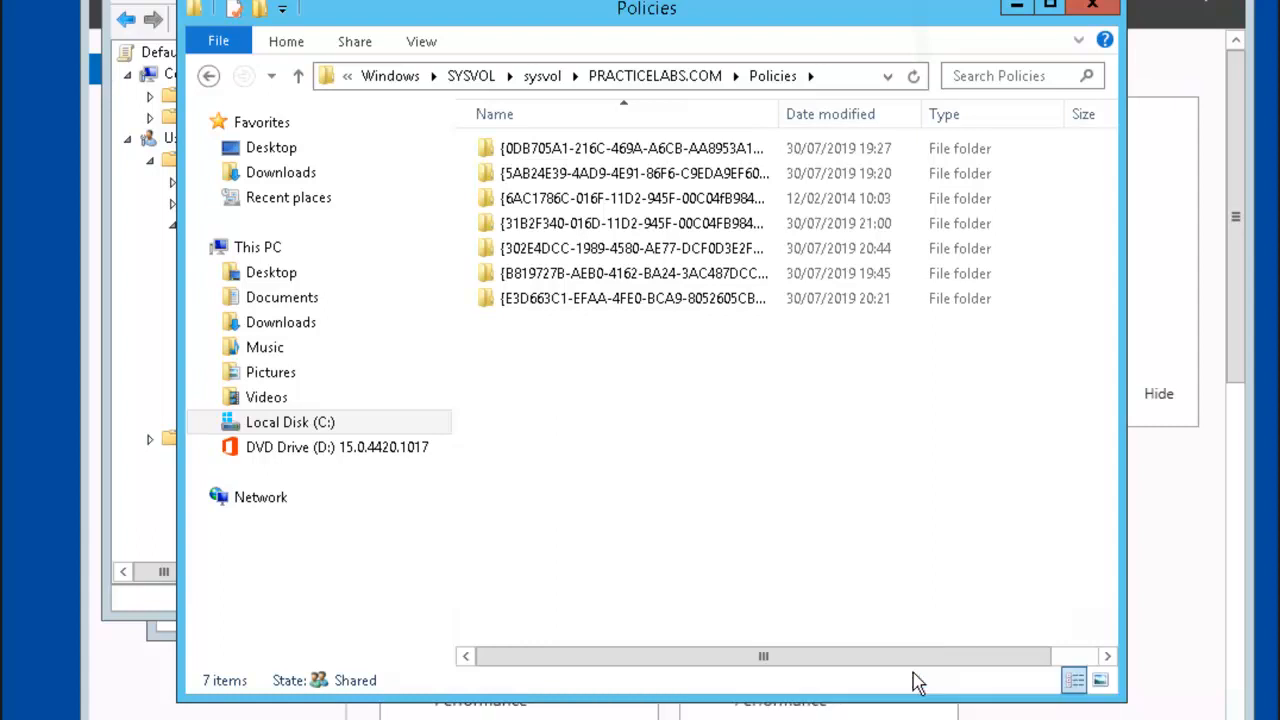
type("Pl")
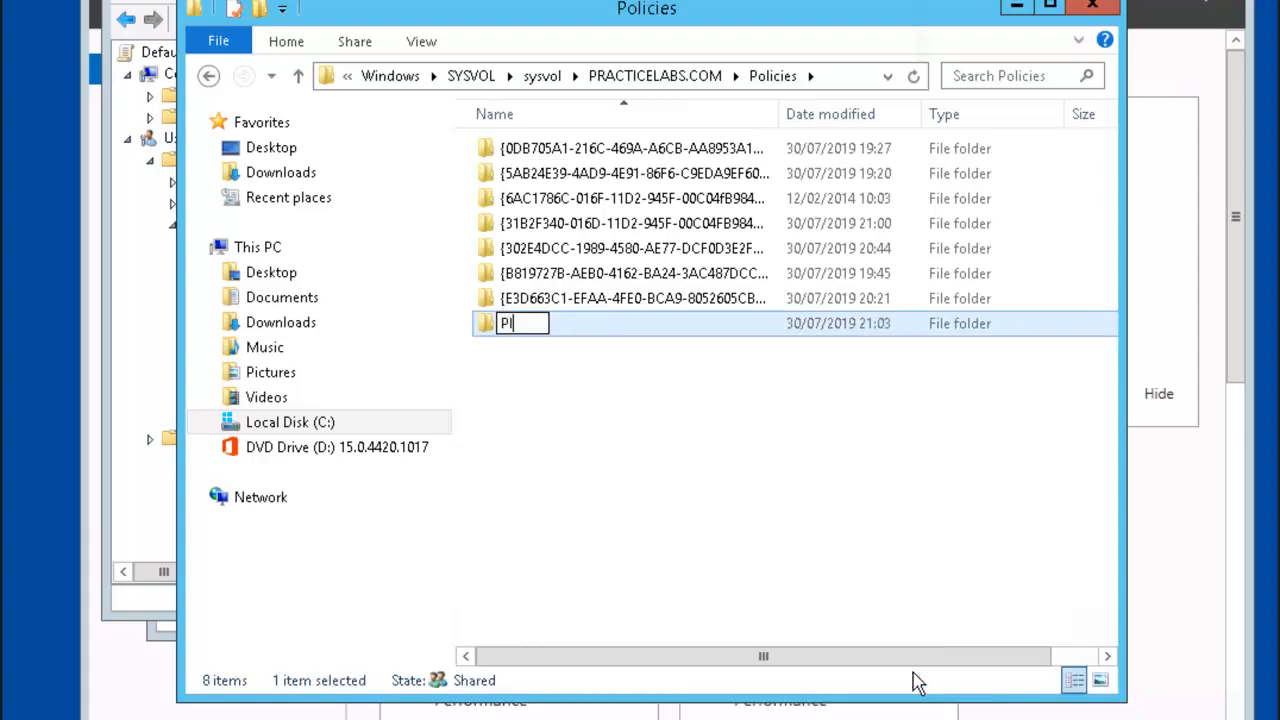
key("BackSpace")
type("olicyDefinitions")
key("Return")
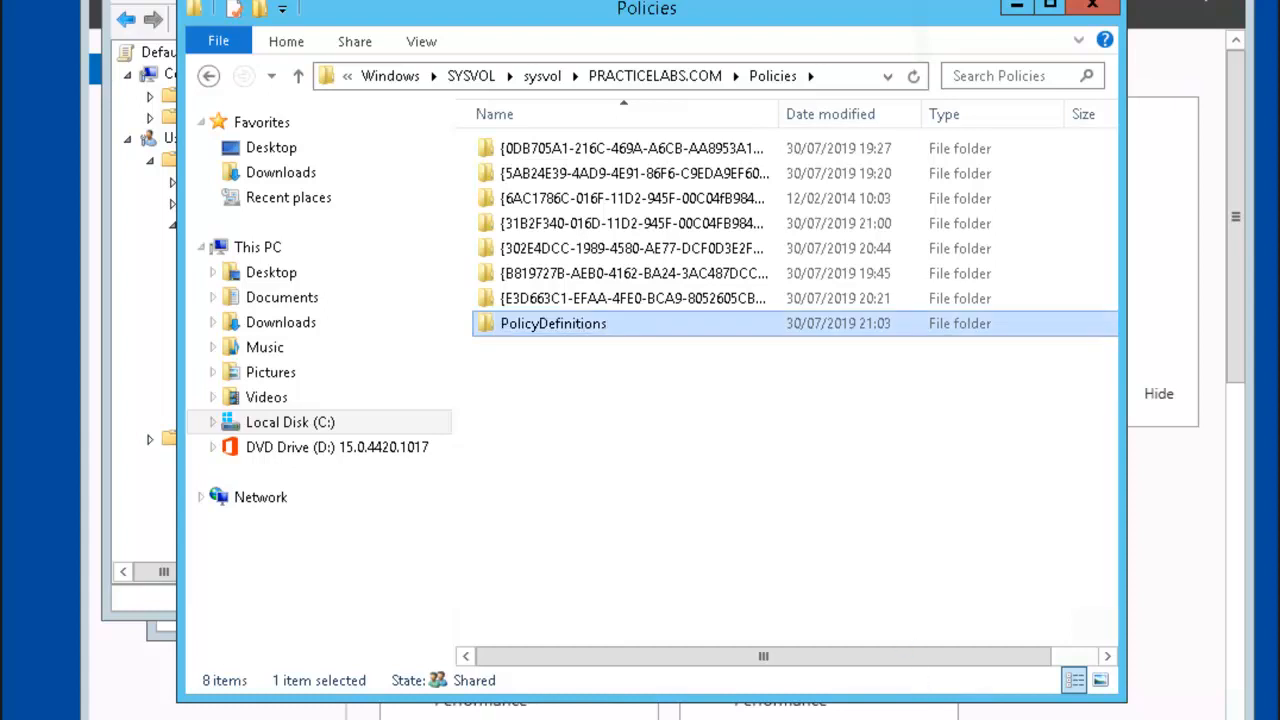
Step: In a second Explorer window, copy all 177 items from C:\Windows\PolicyDefinitions
right_click(247, 719)
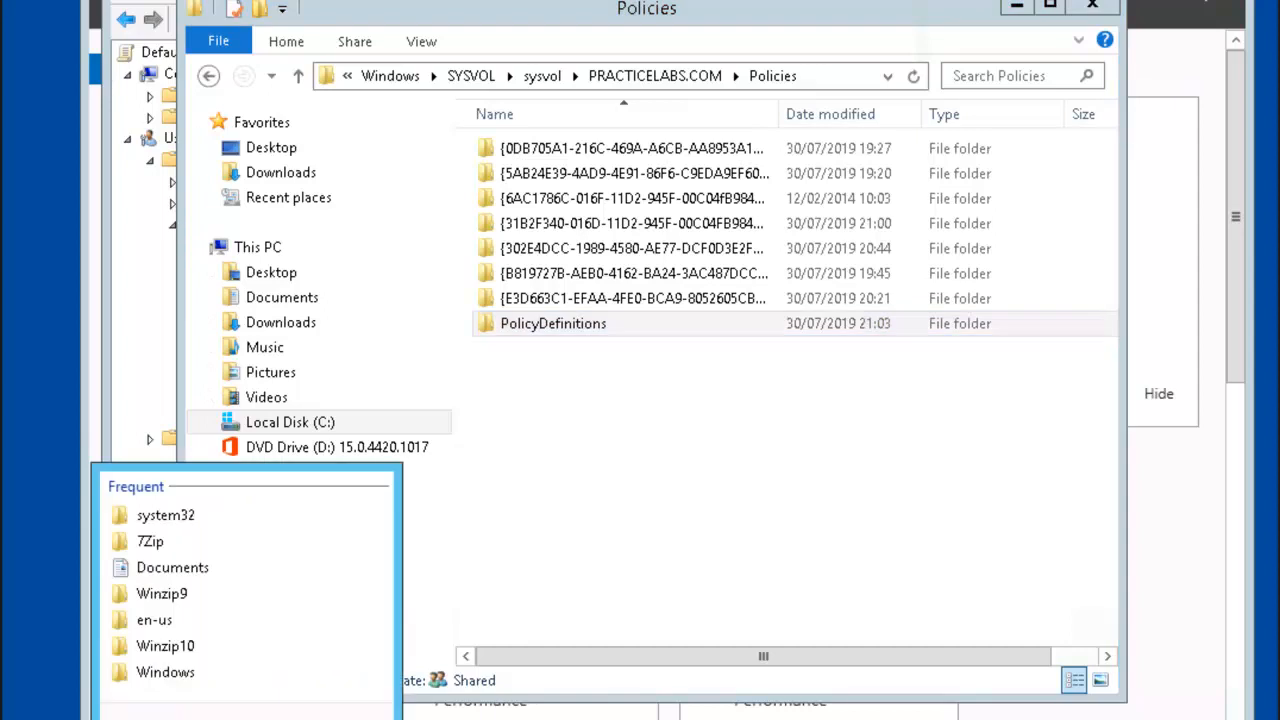
left_click(160, 715)
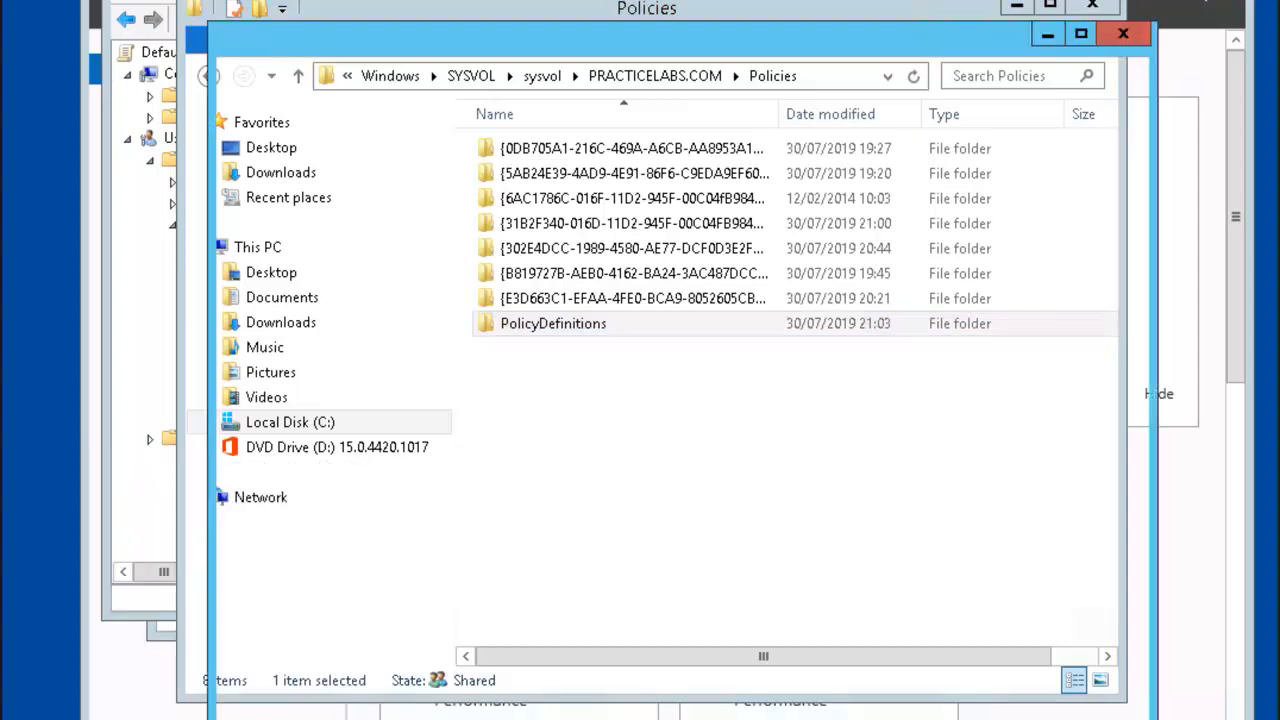
left_click_drag(788, 30, 668, 102)
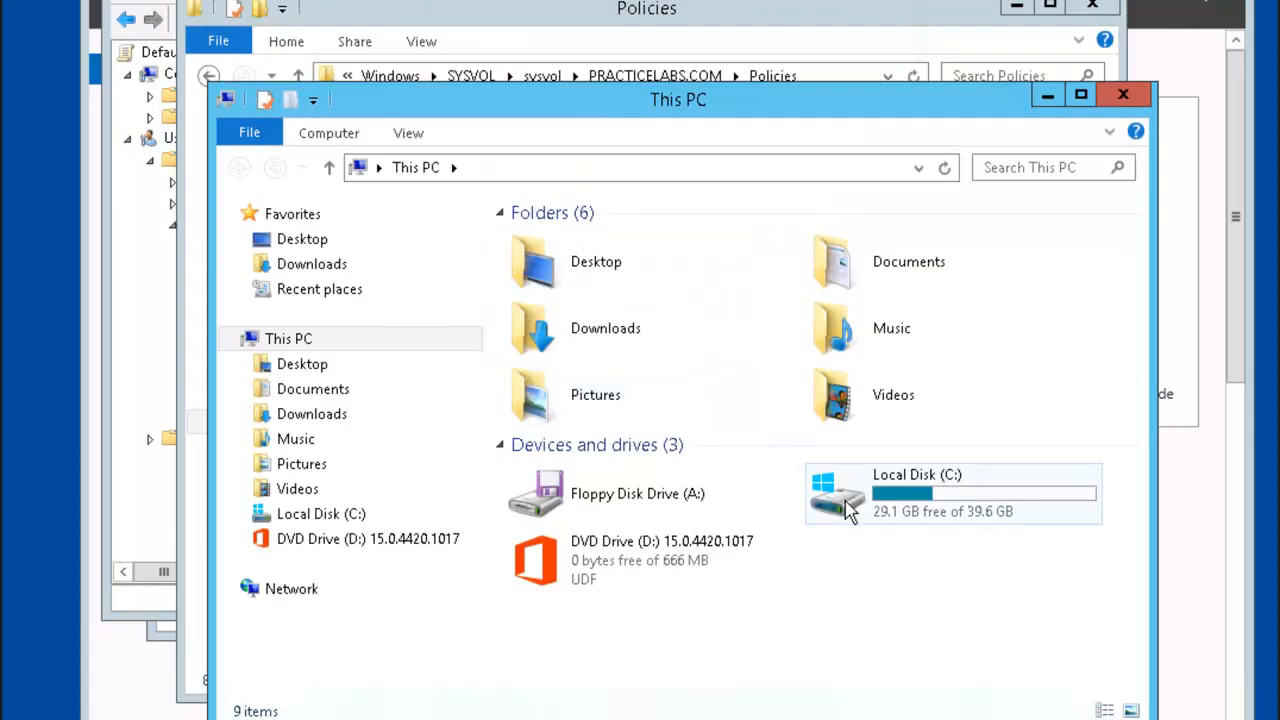
double_click(838, 512)
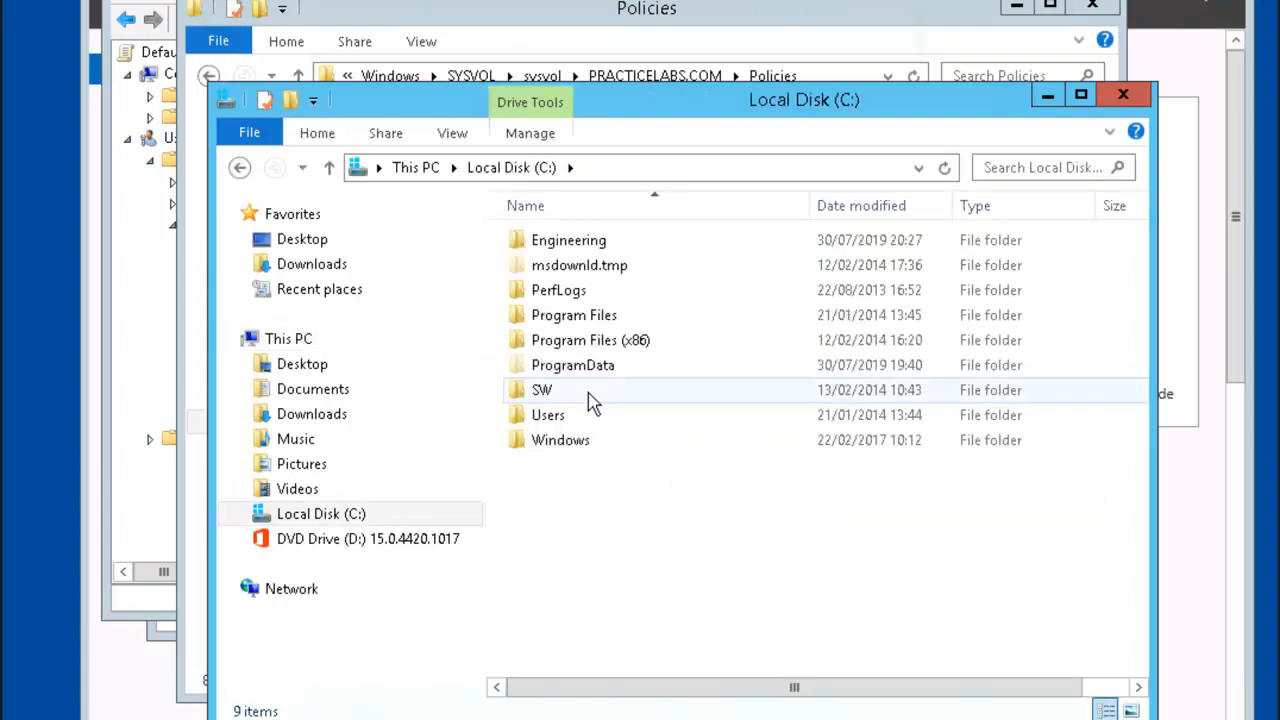
double_click(558, 446)
scroll(620, 534, "down", 4)
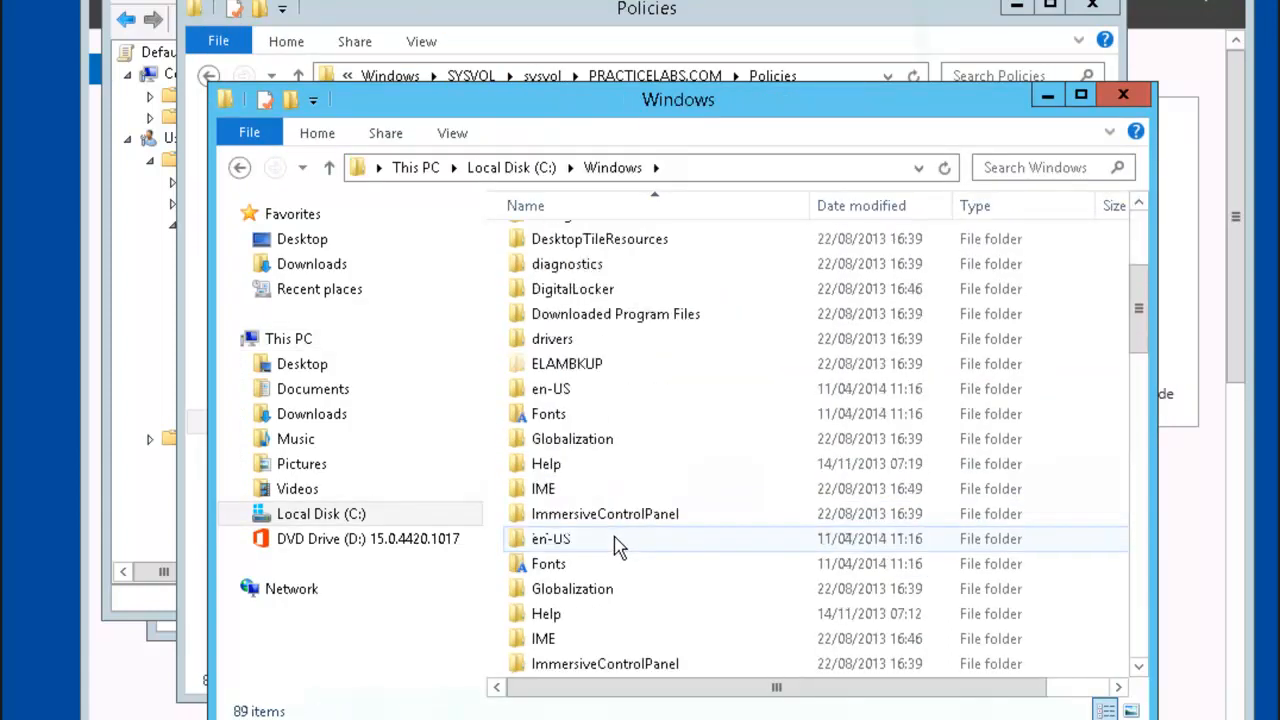
scroll(696, 534, "down", 4)
scroll(696, 534, "down", 4)
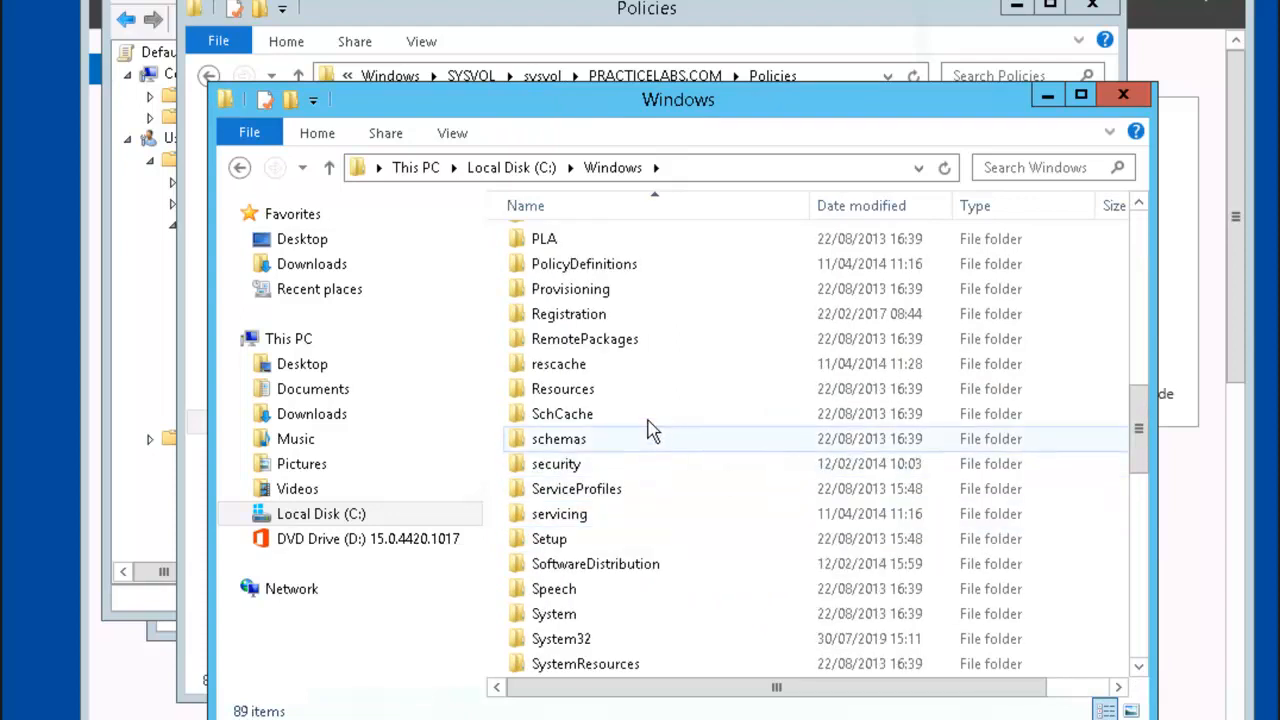
double_click(593, 265)
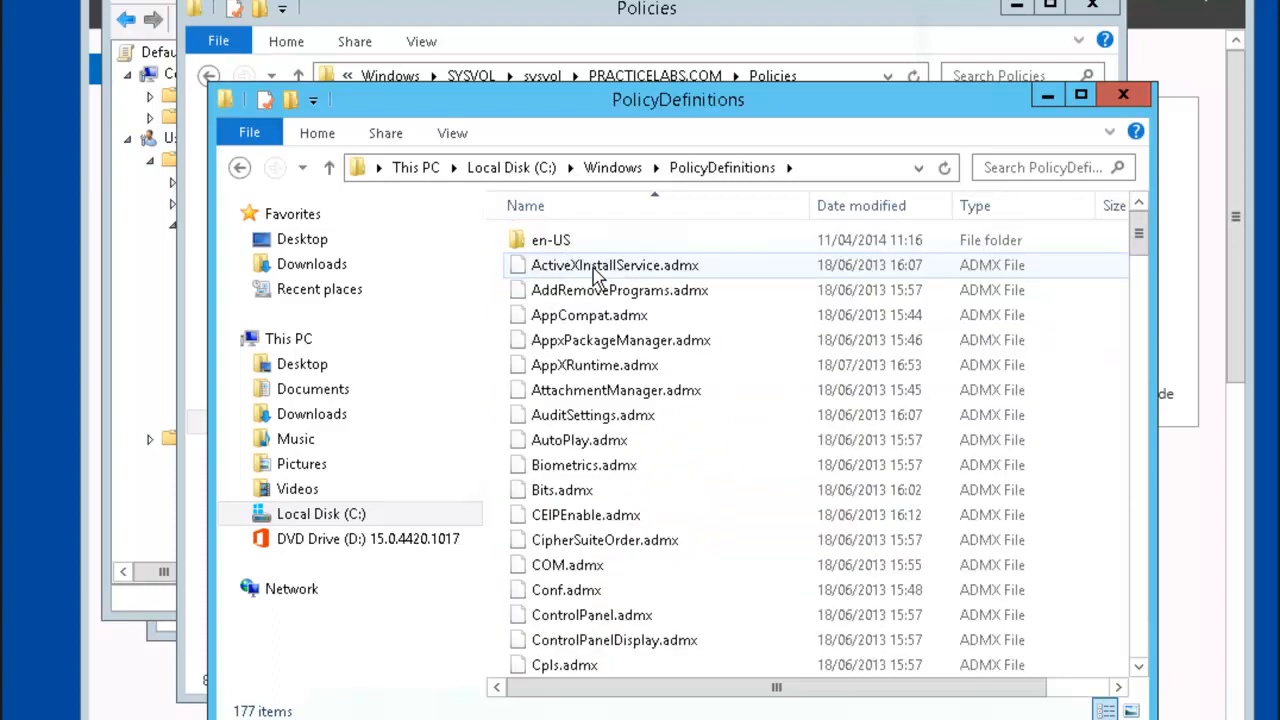
key("ctrl+a")
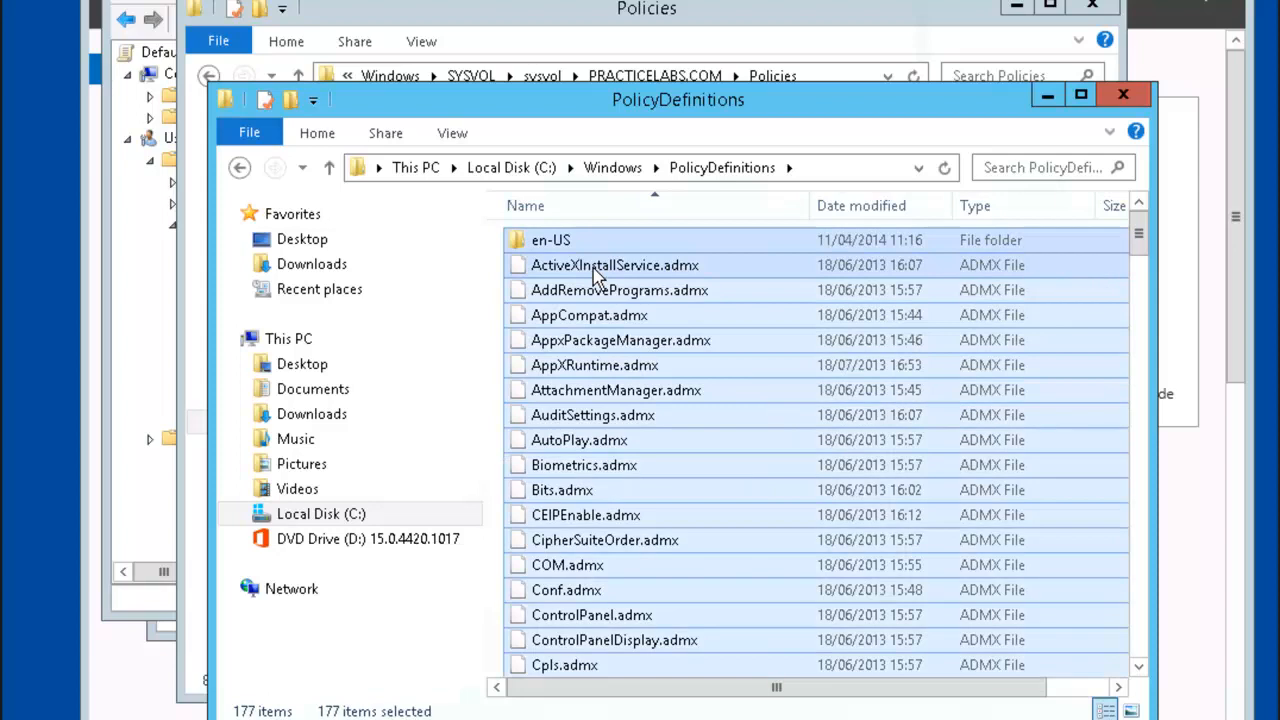
right_click(596, 272)
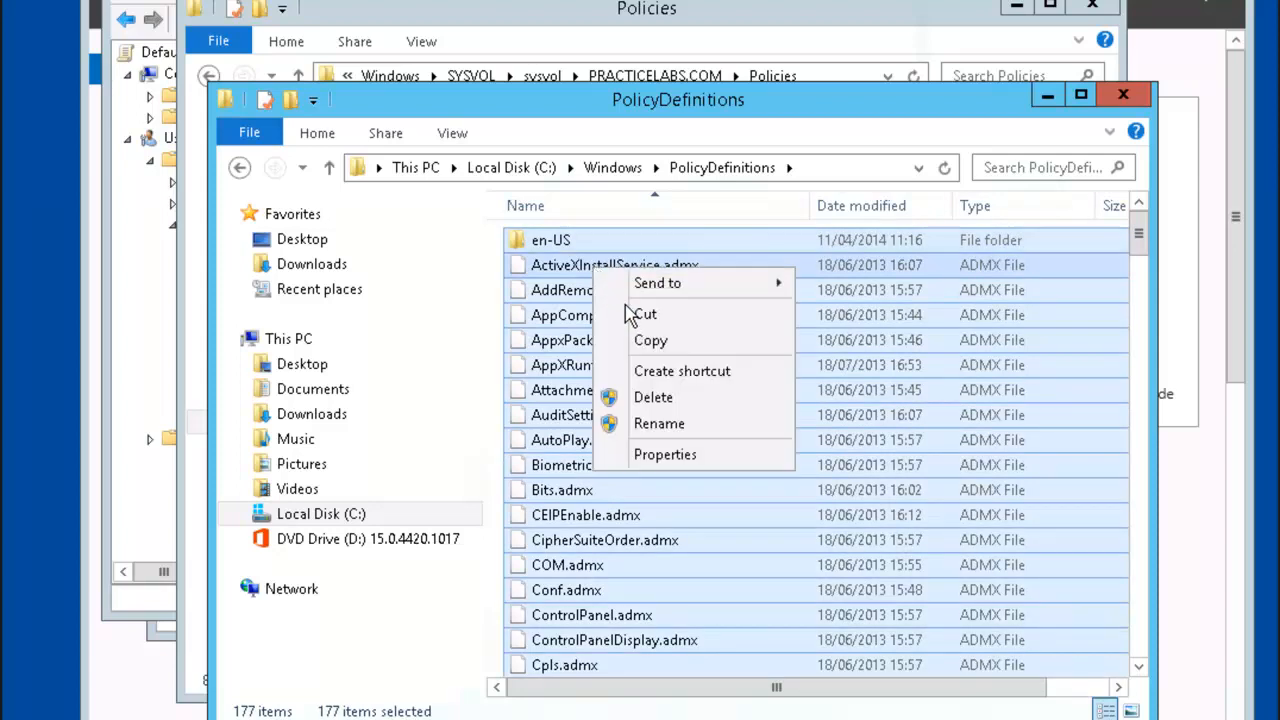
left_click(652, 342)
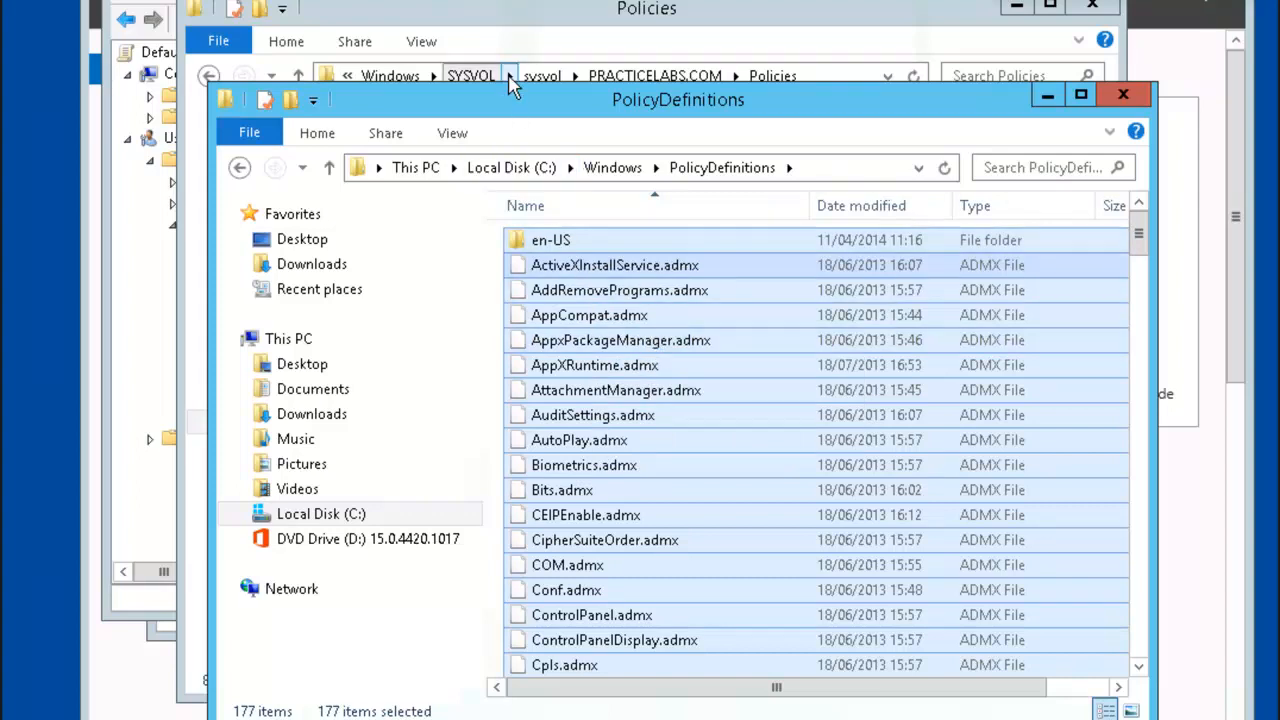
Step: Paste the items into the domain's PolicyDefinitions folder and return to Group Policy Management
left_click(512, 40)
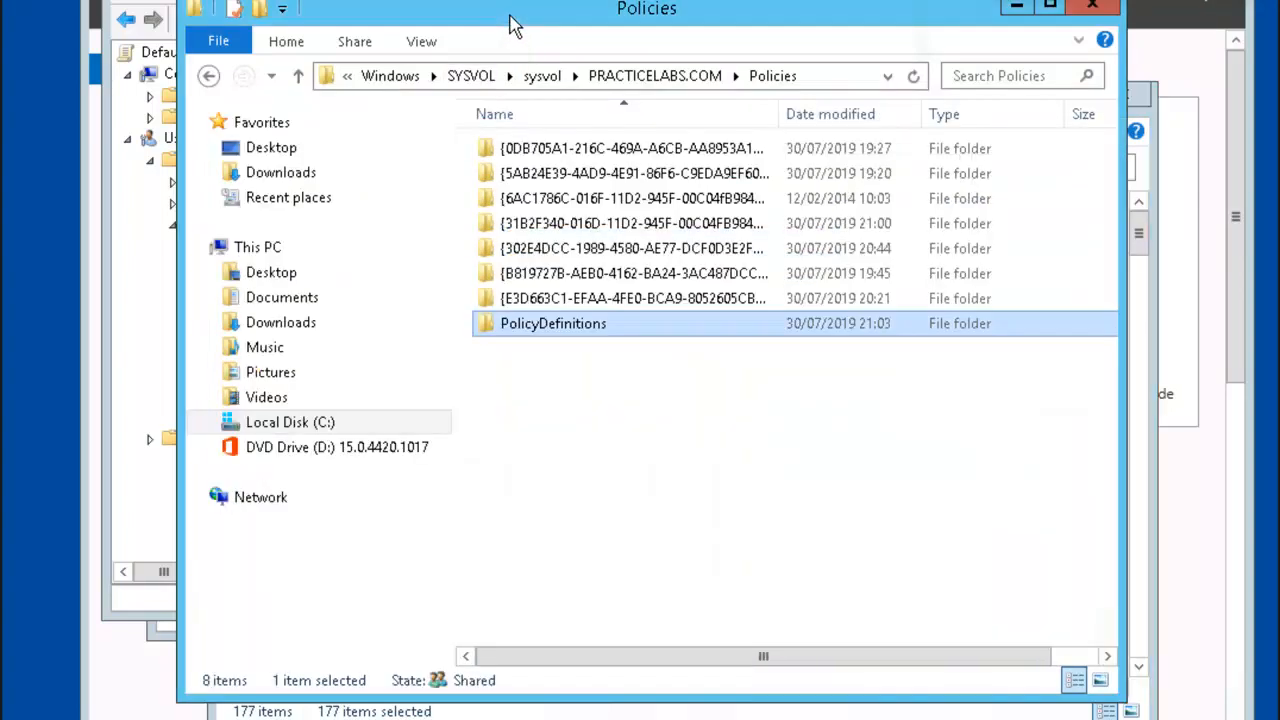
double_click(553, 330)
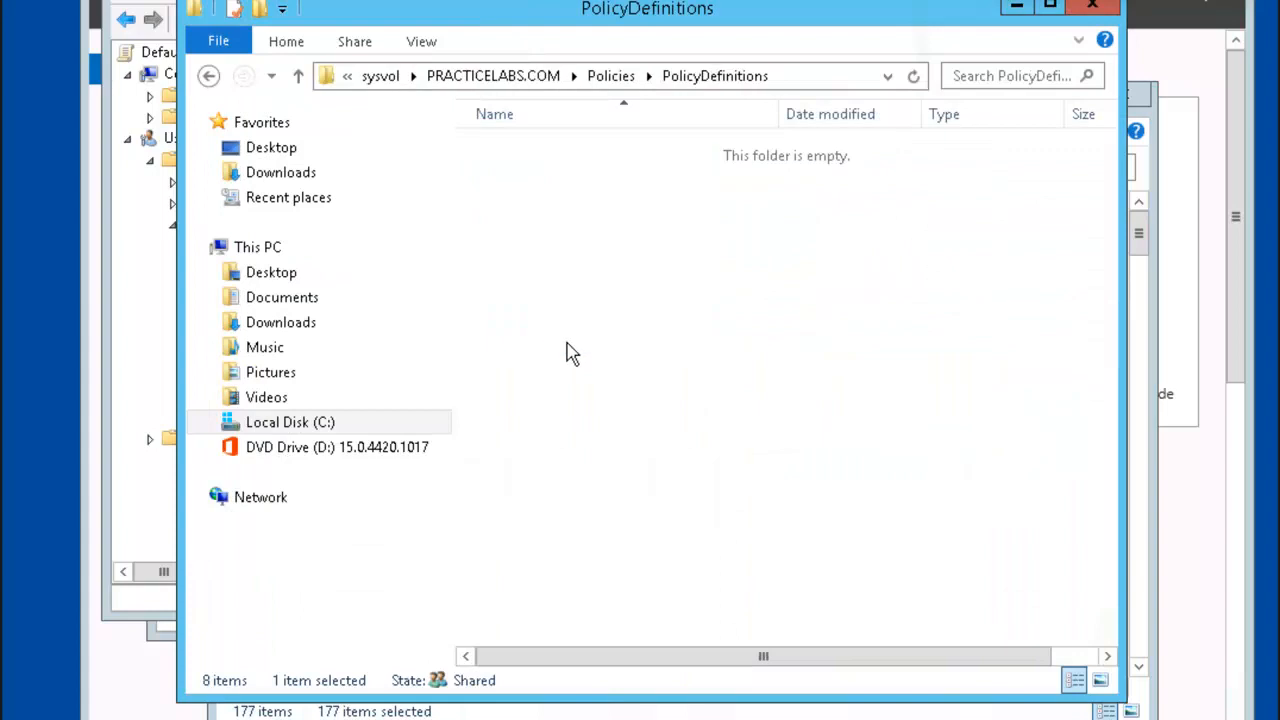
right_click(531, 264)
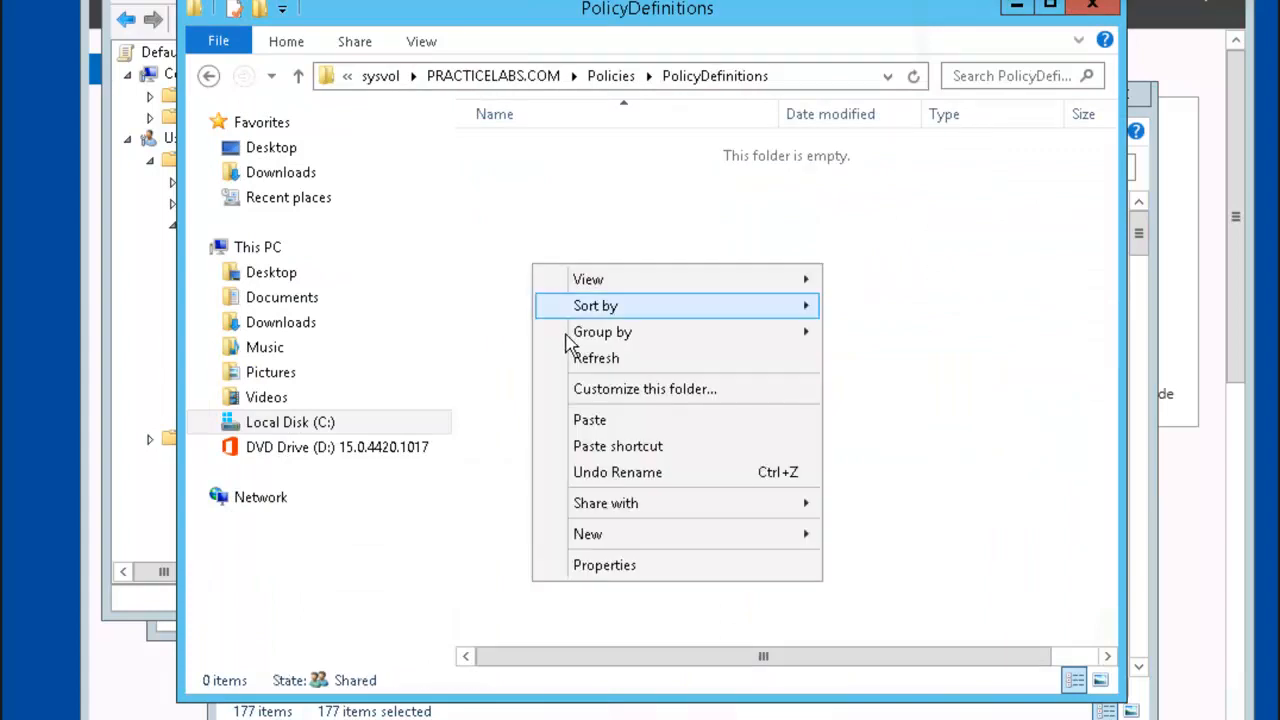
left_click(603, 421)
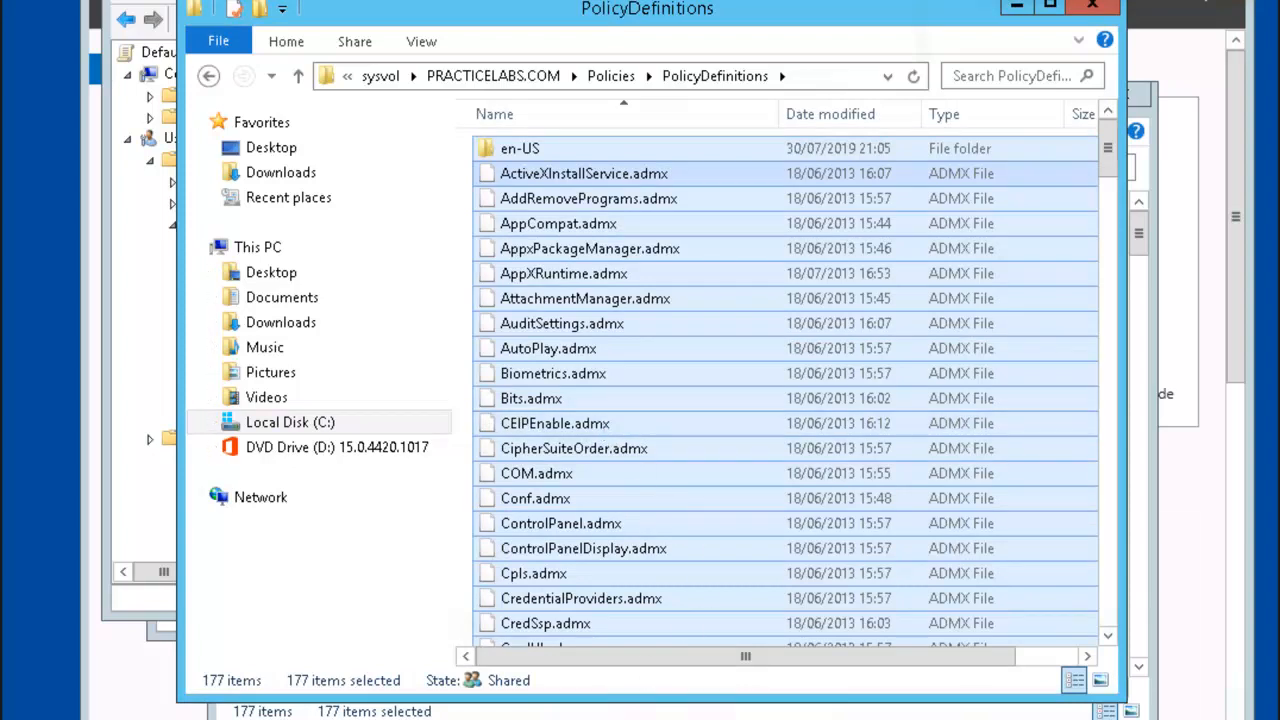
key("alt+Tab")
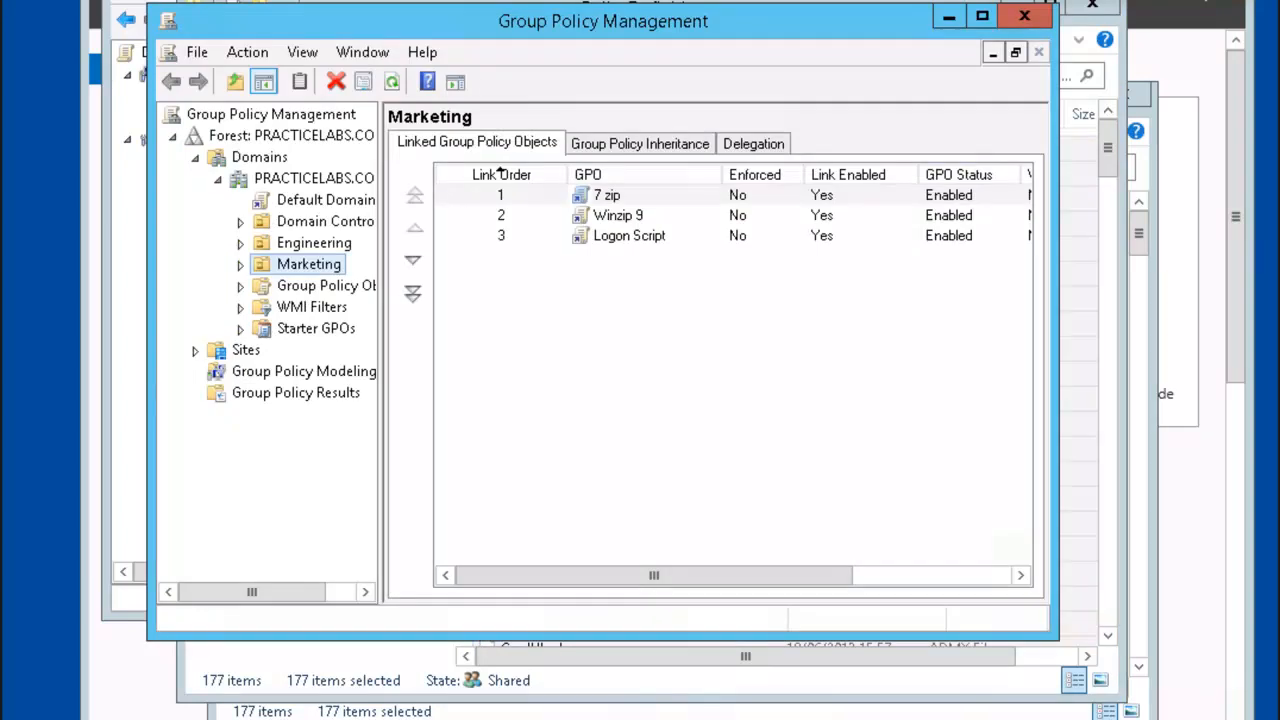
Step: Edit the Default Domain Policy and show User Configuration > Policies > Administrative Templates
right_click(313, 203)
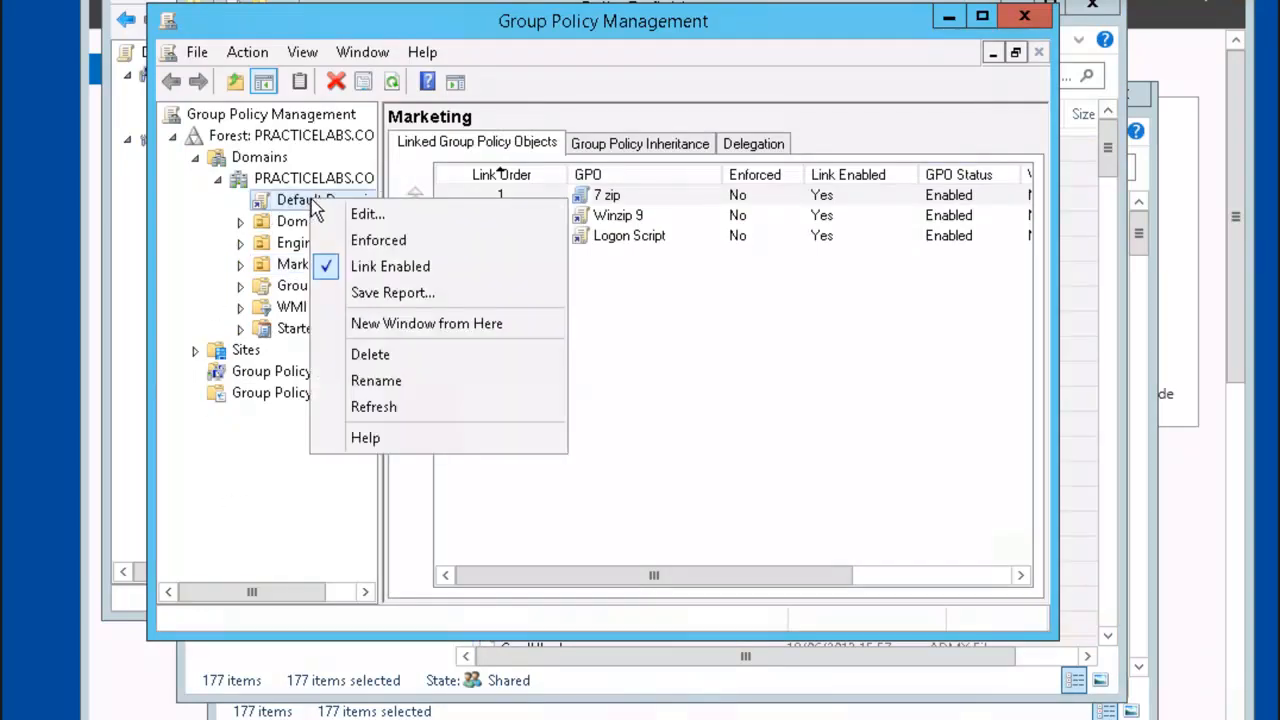
left_click(390, 218)
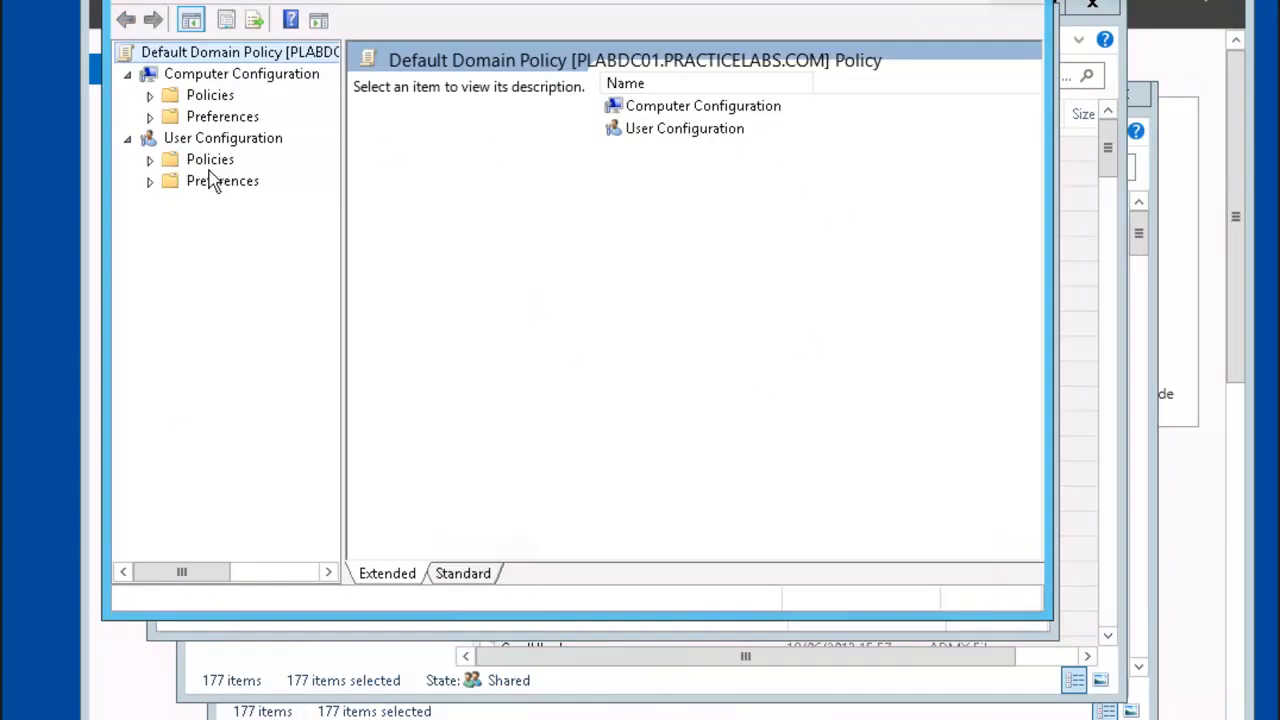
left_click(150, 160)
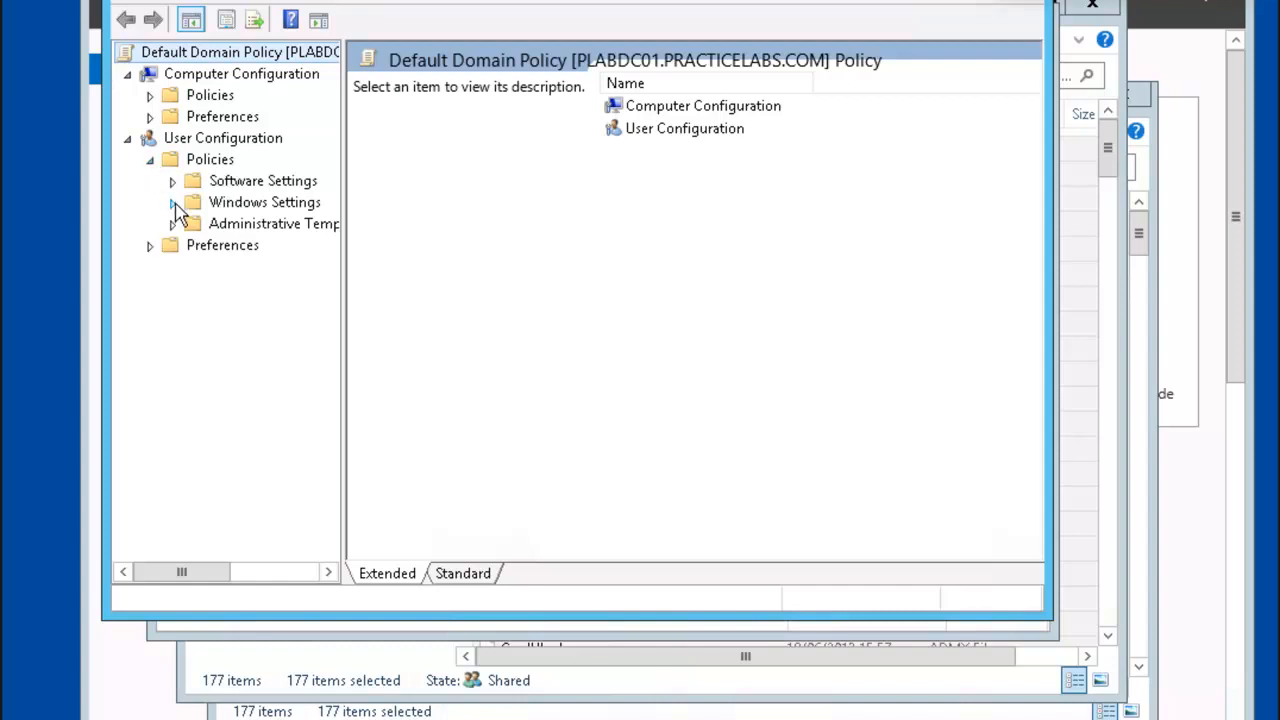
left_click(230, 228)
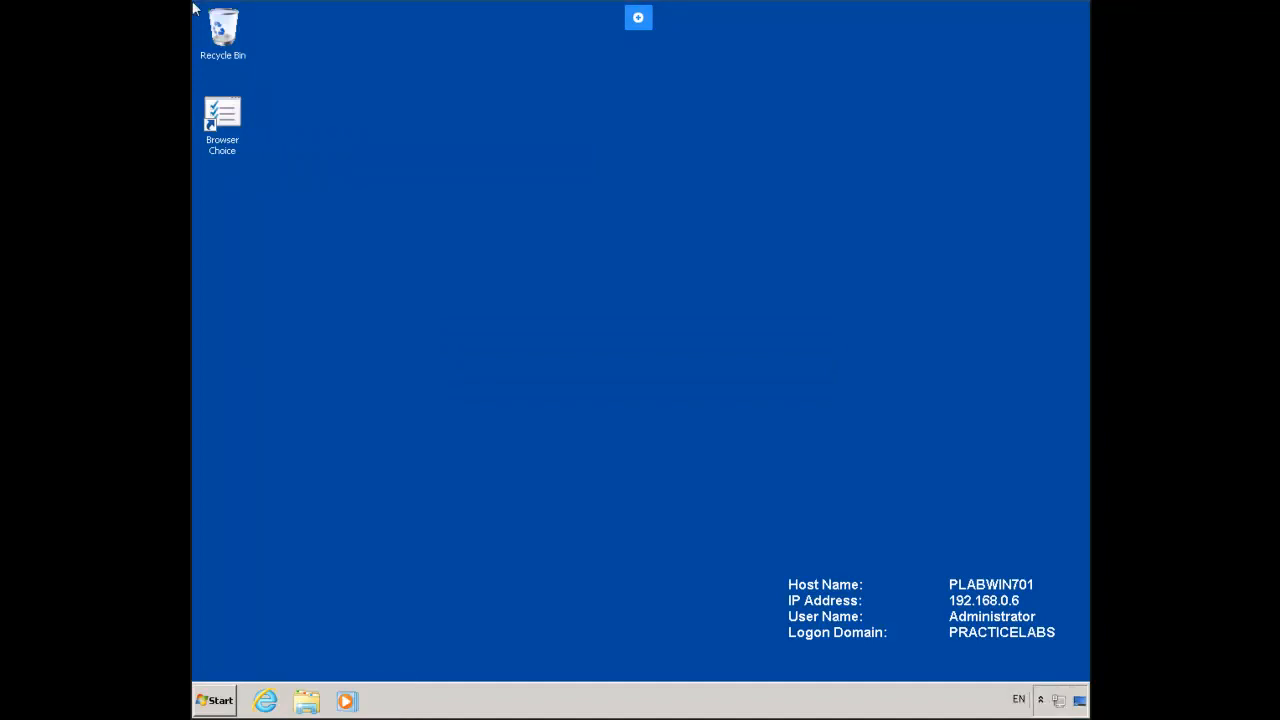
Step: Toggle the Microsoft .NET Framework 3.5.1 Windows feature in Control Panel and apply the change
left_click(220, 702)
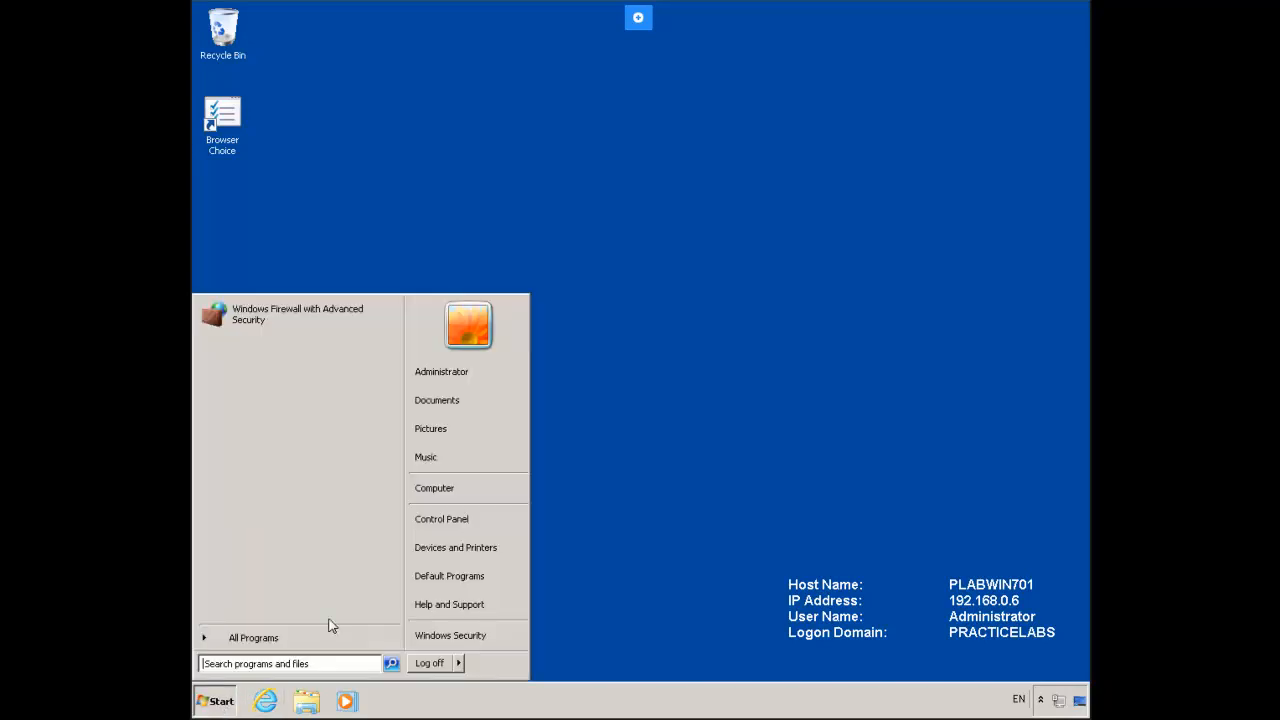
left_click(488, 522)
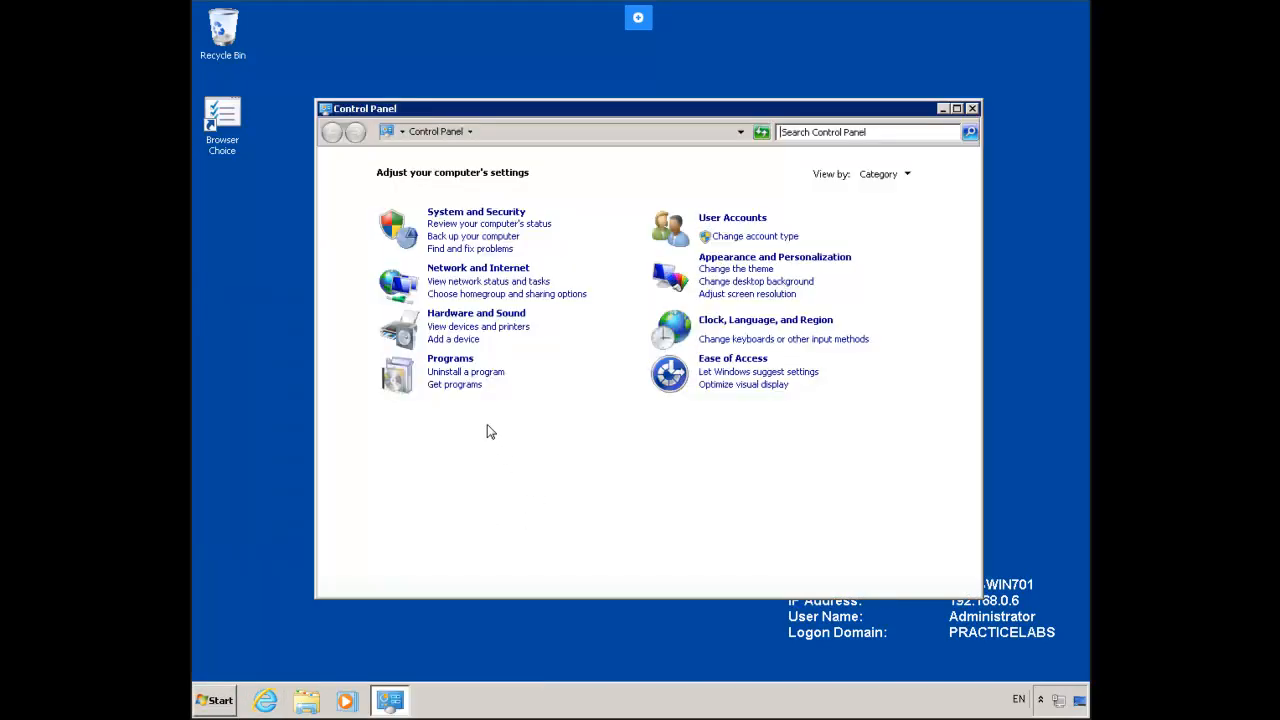
left_click(450, 359)
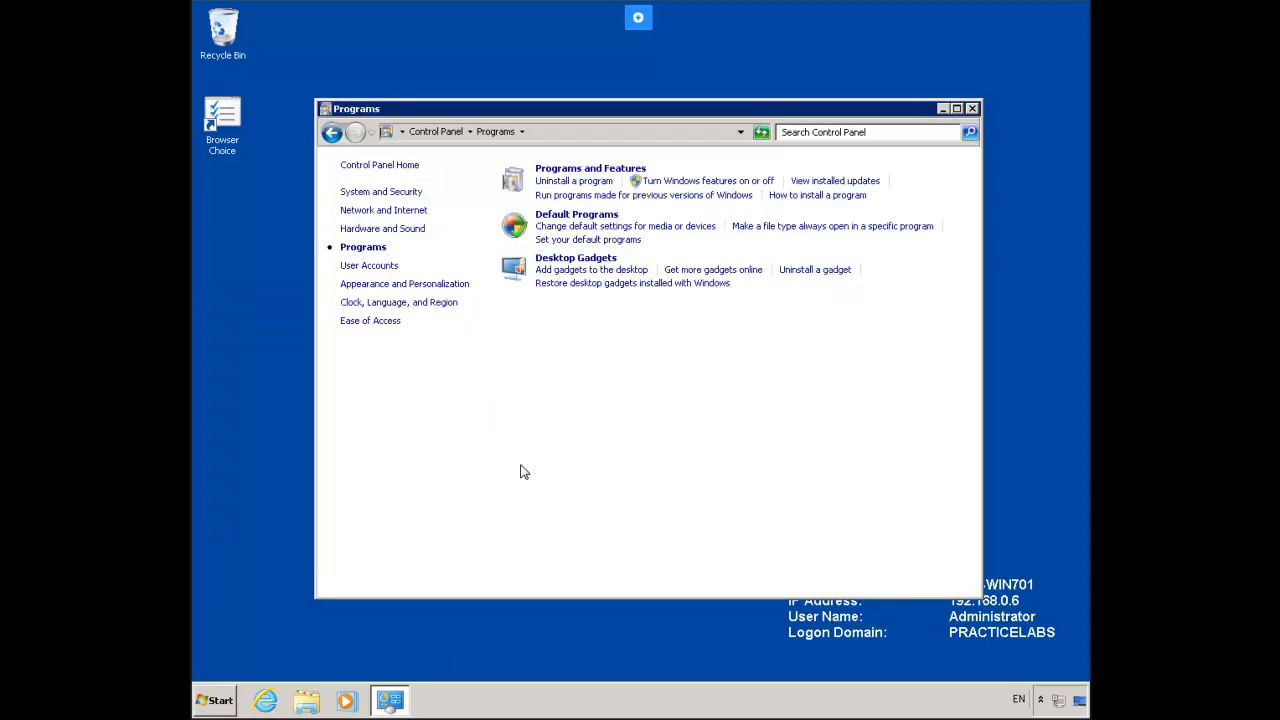
left_click(722, 190)
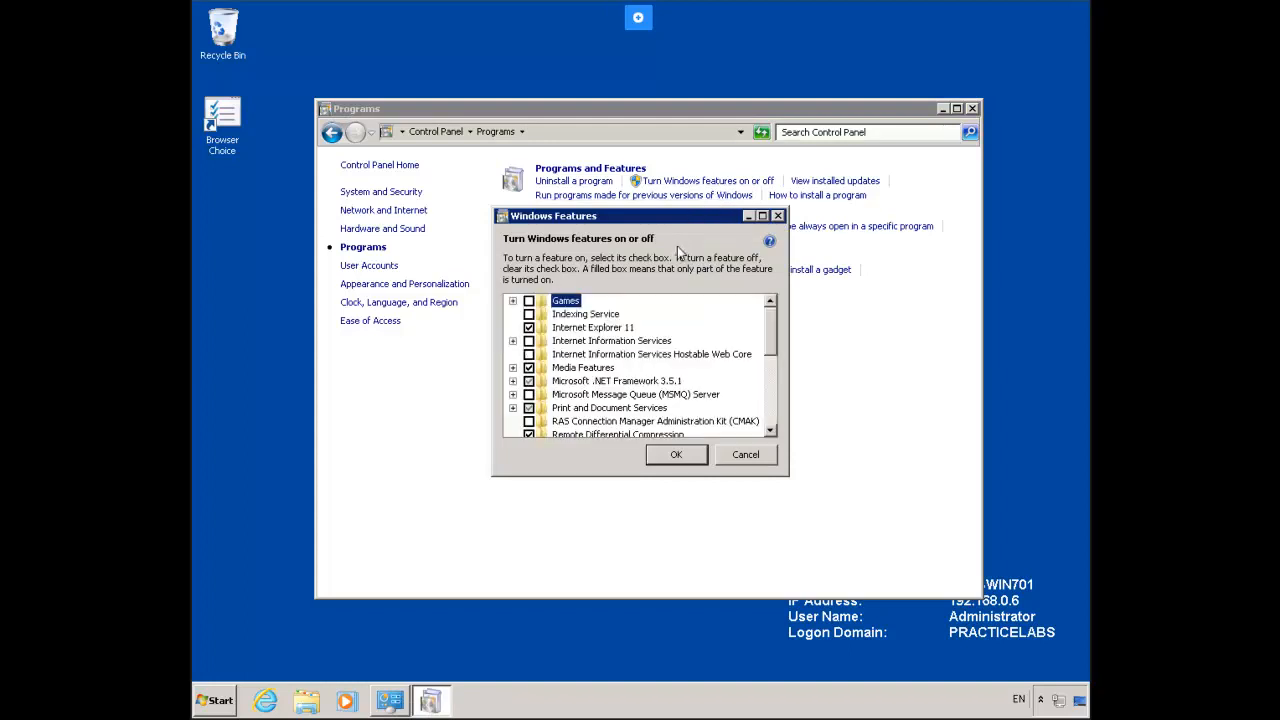
left_click(530, 384)
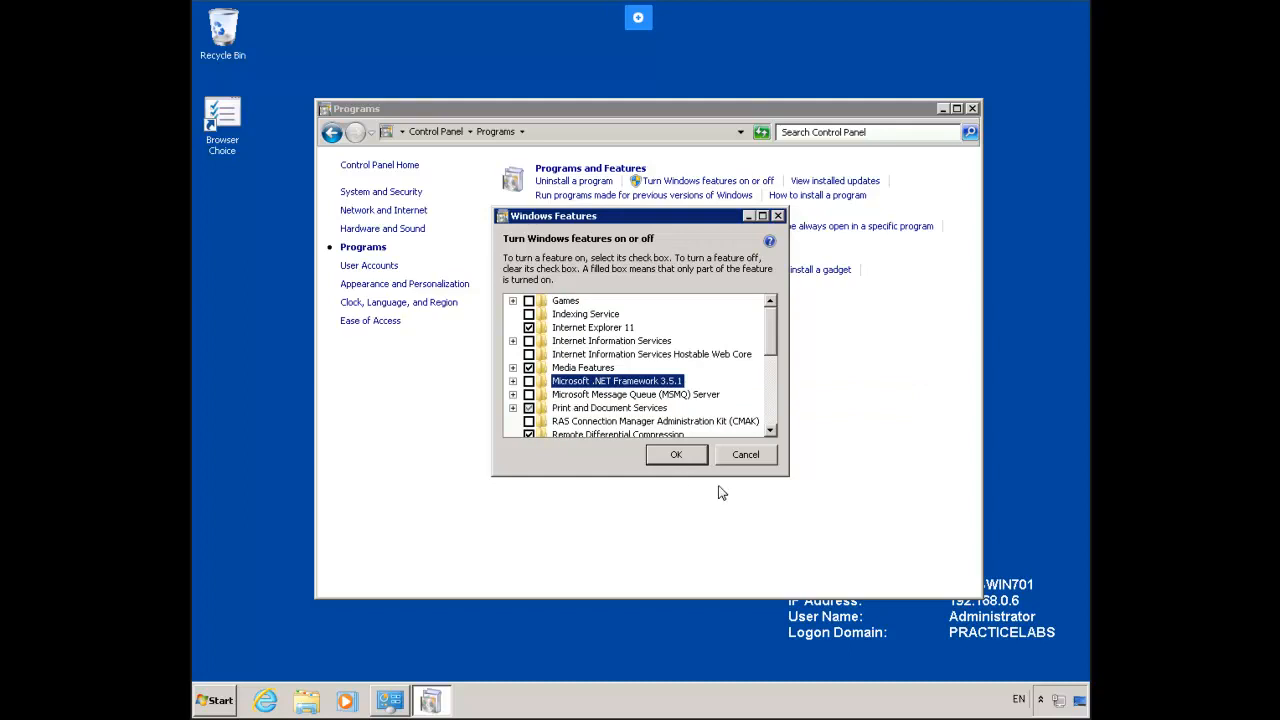
left_click(692, 458)
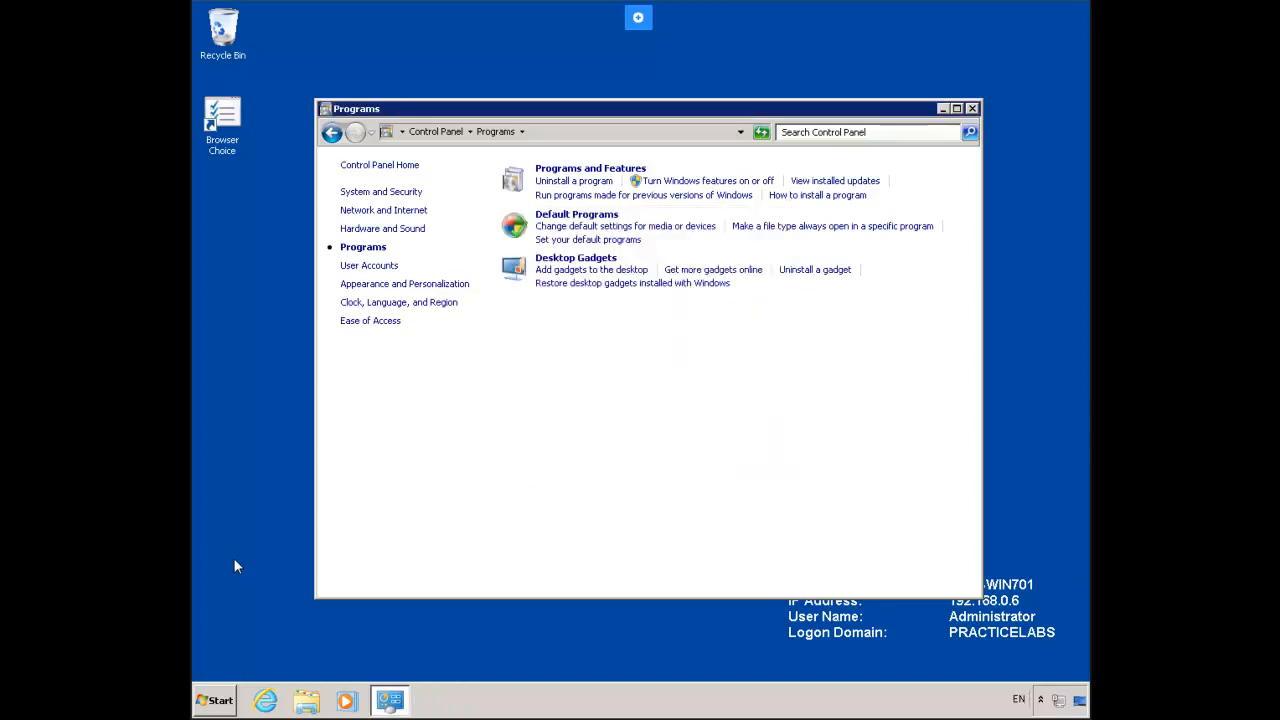
Step: In Internet Explorer, try the pasted download address, then load the google.com homepage instead
left_click(266, 702)
left_click(353, 37)
key("ctrl+v")
key("Return")
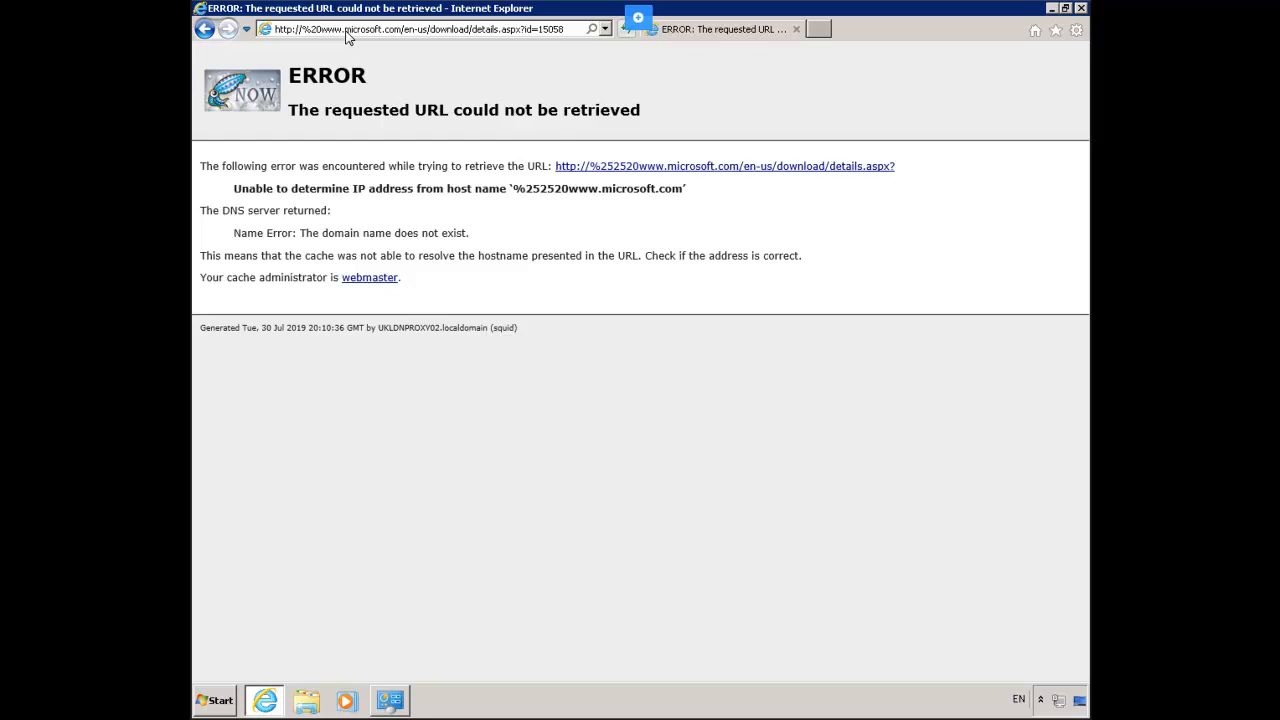
left_click(425, 36)
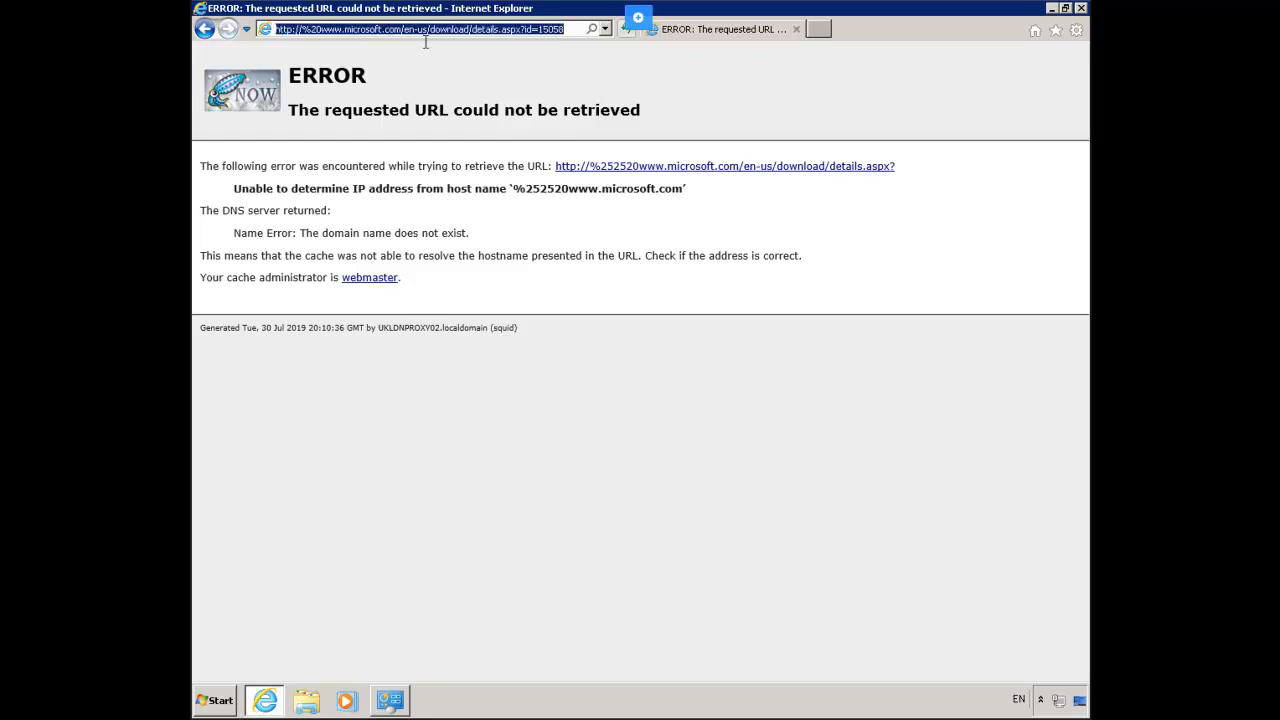
type("goo")
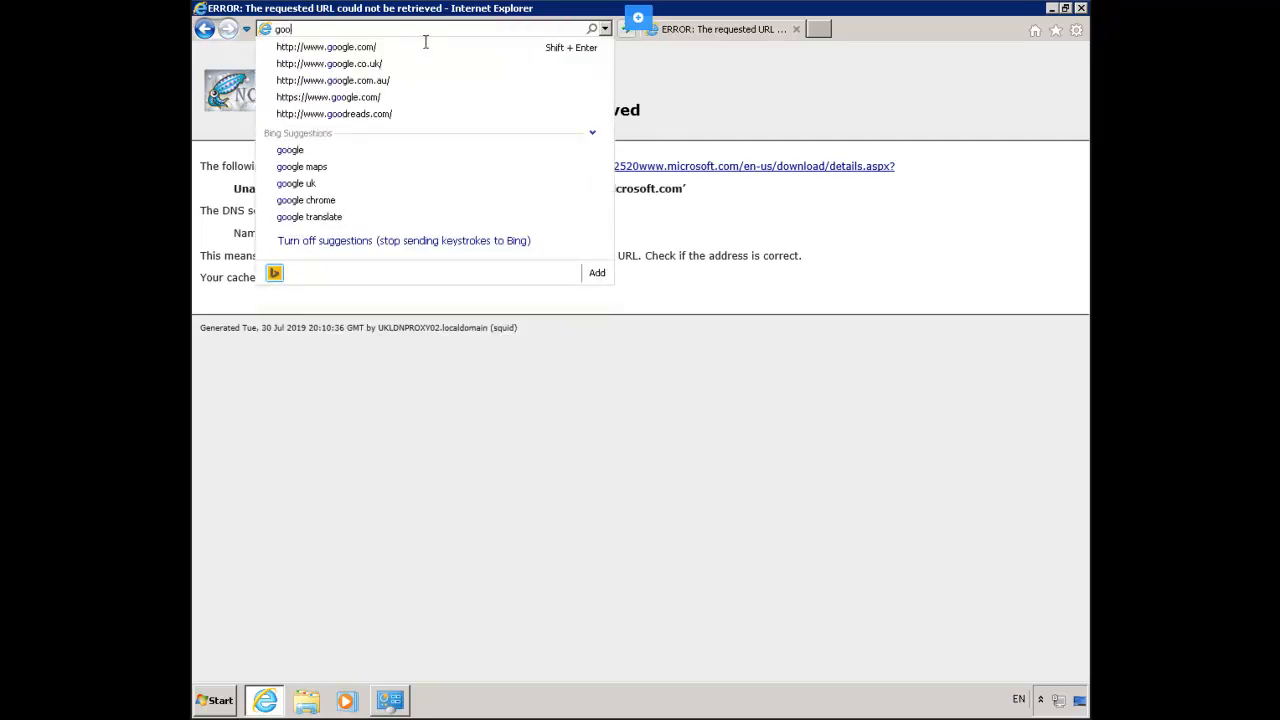
type("gle")
key("Down")
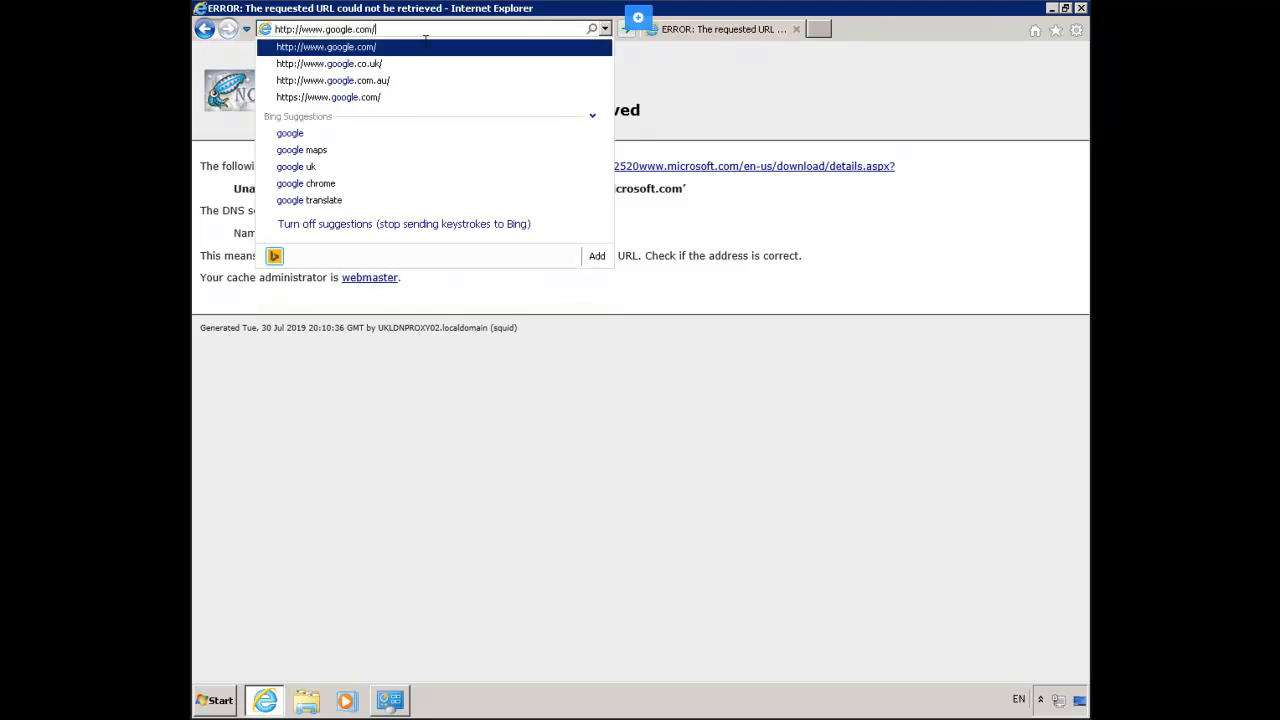
key("Return")
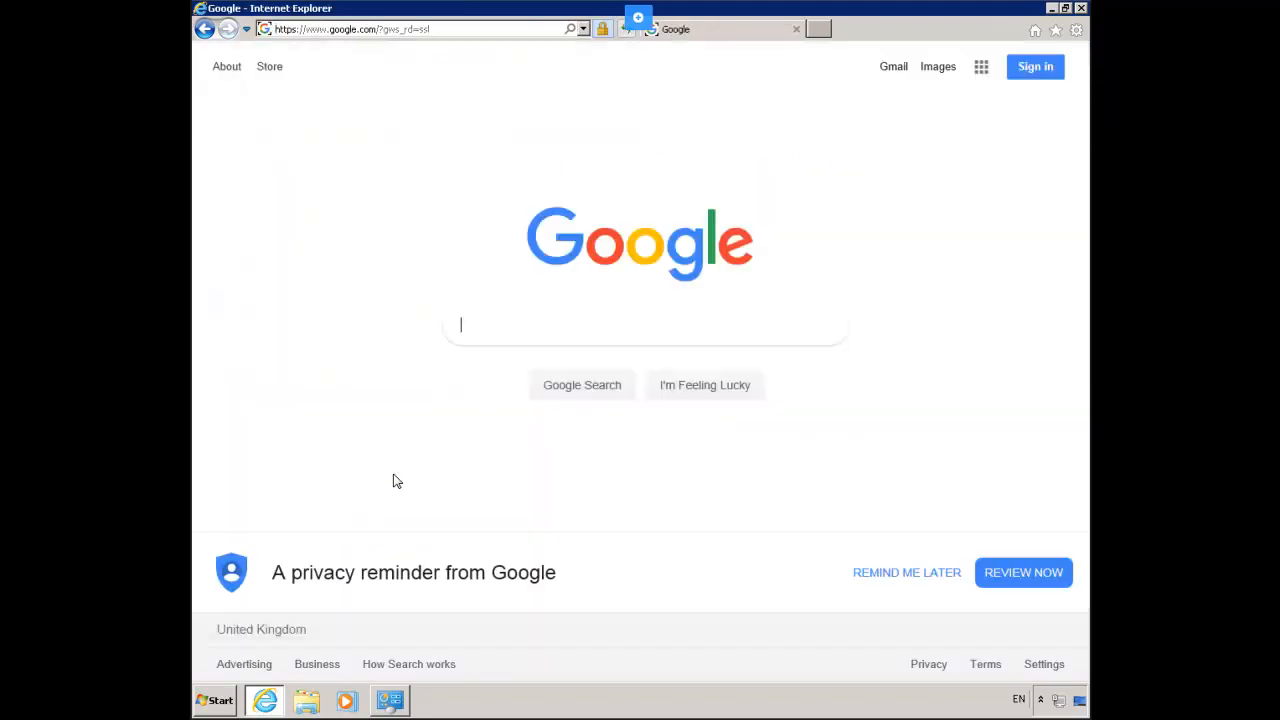
Step: Search Google for the pasted link, open the ADMX Migrator page and download ADMXMigrator.msi
right_click(500, 325)
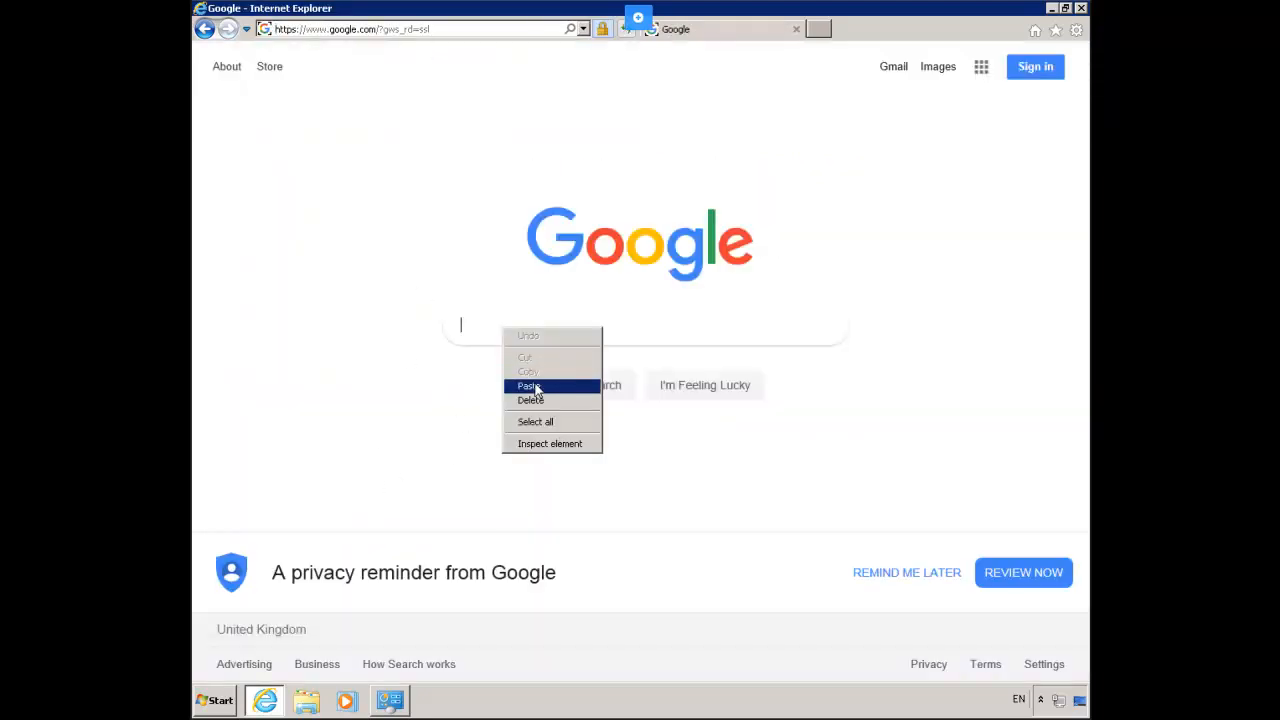
left_click(530, 385)
left_click(560, 386)
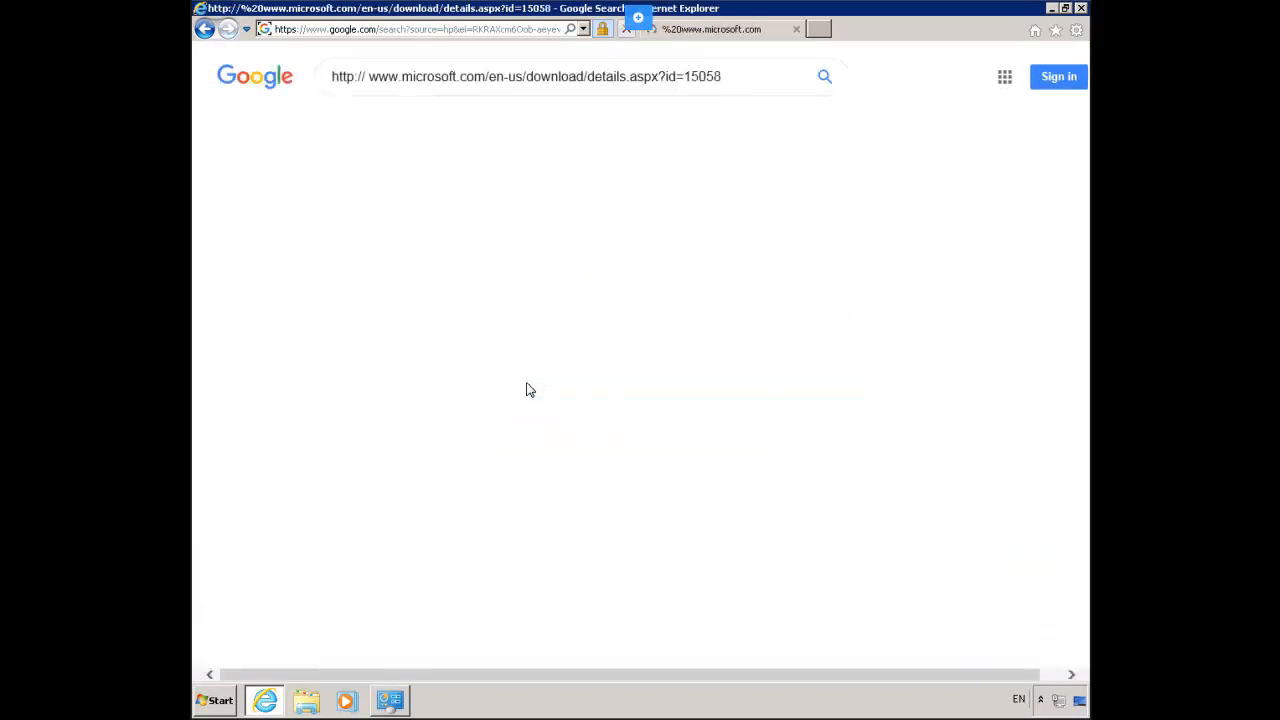
left_click(465, 332)
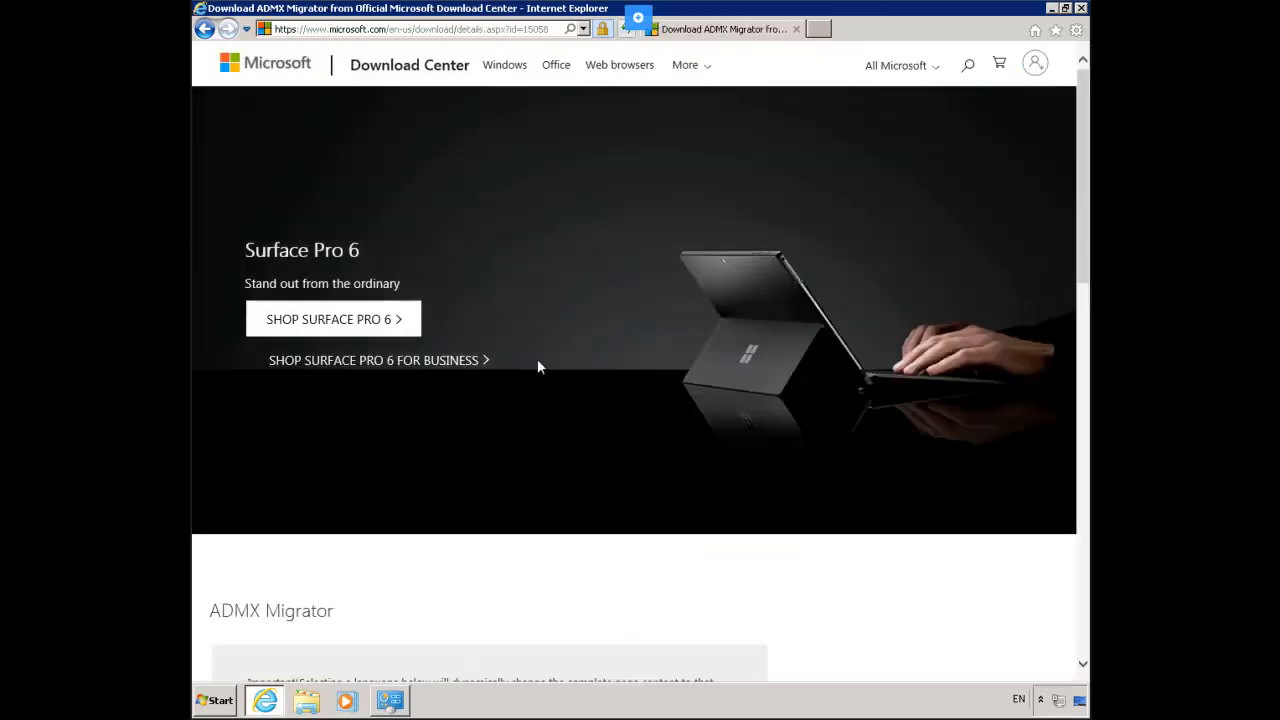
scroll(540, 365, "down", 8)
scroll(545, 368, "up", 6)
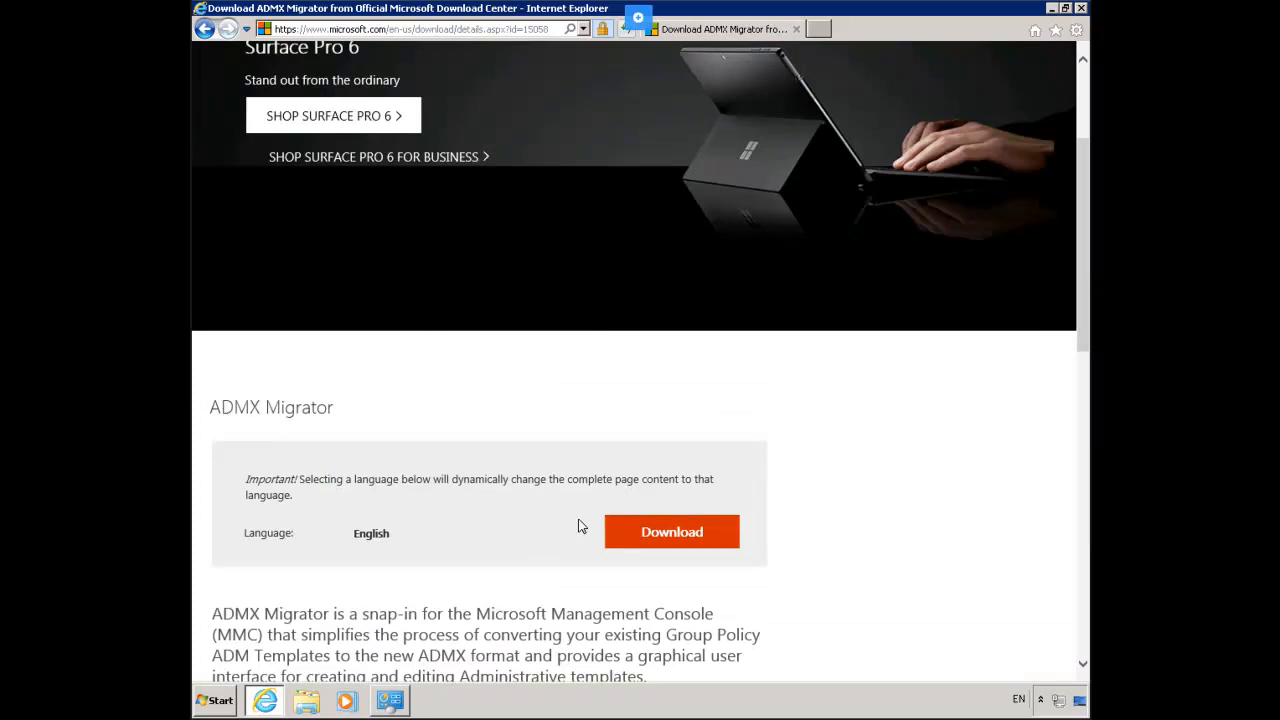
left_click(661, 534)
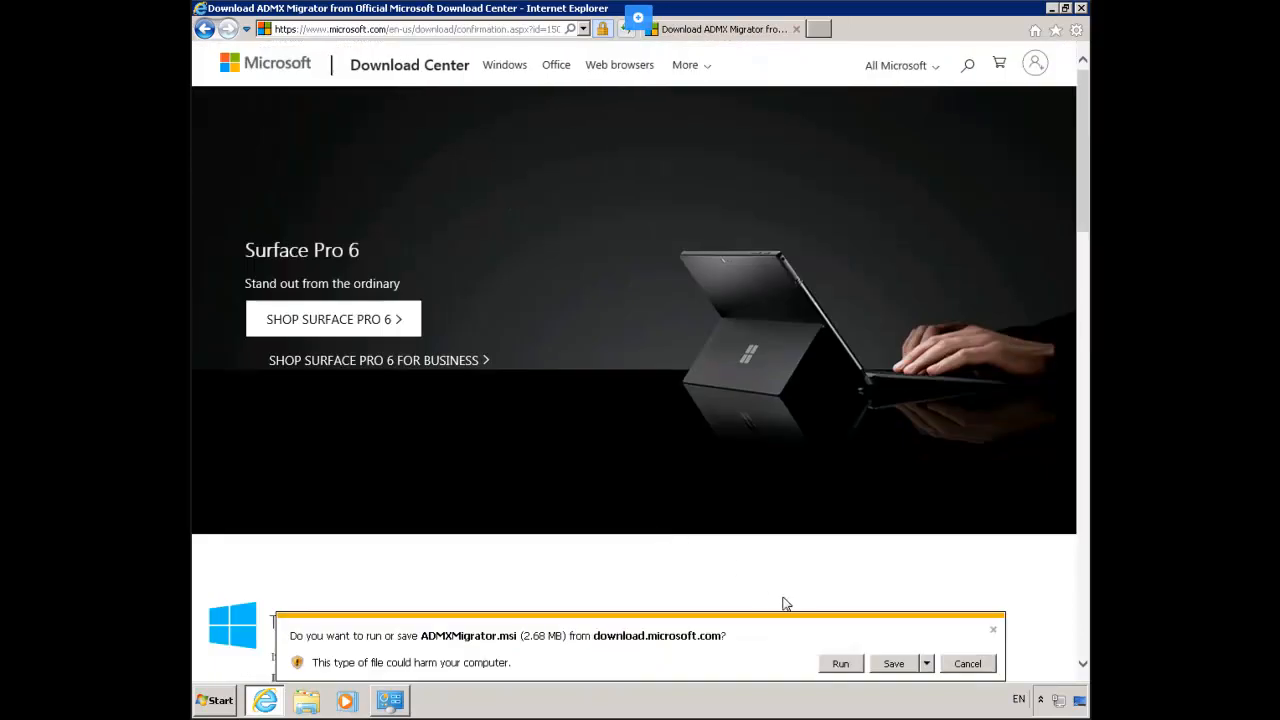
Step: Run ADMXMigrator.msi, accept the license and install with defaults to C:\Program Files\FullArmor\
left_click(838, 664)
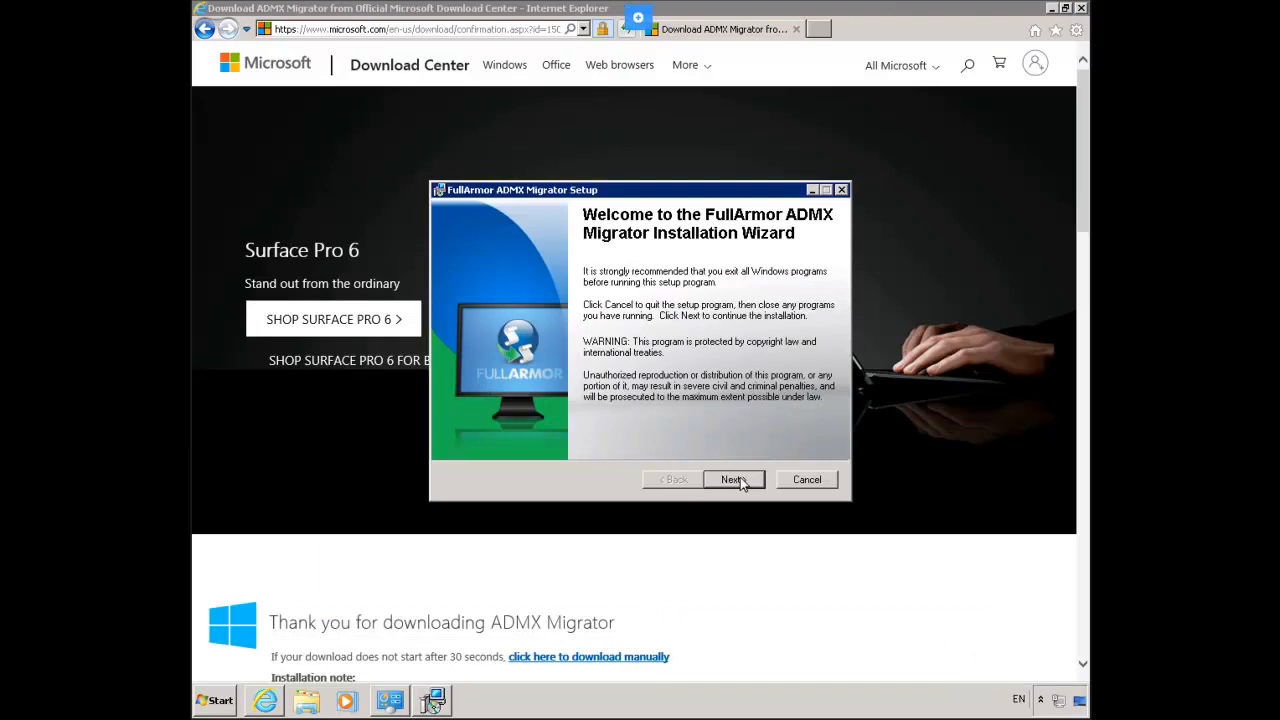
left_click(740, 483)
left_click(633, 437)
left_click(731, 481)
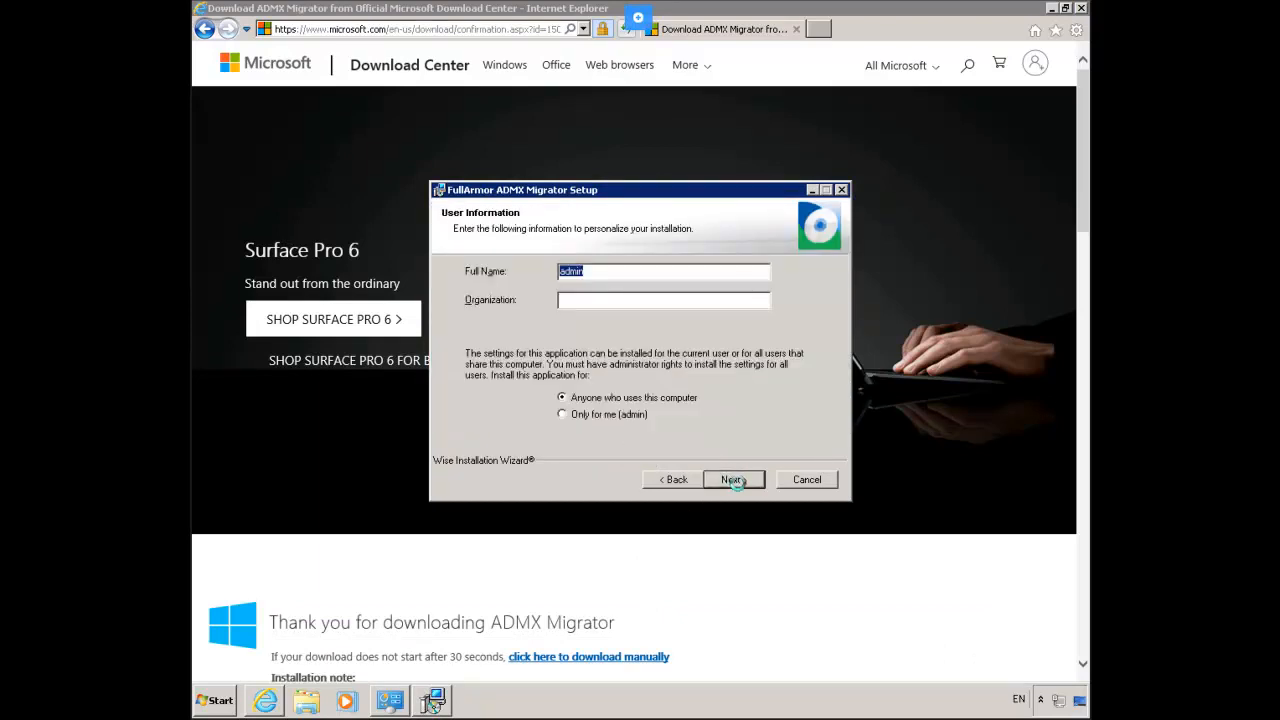
left_click(735, 481)
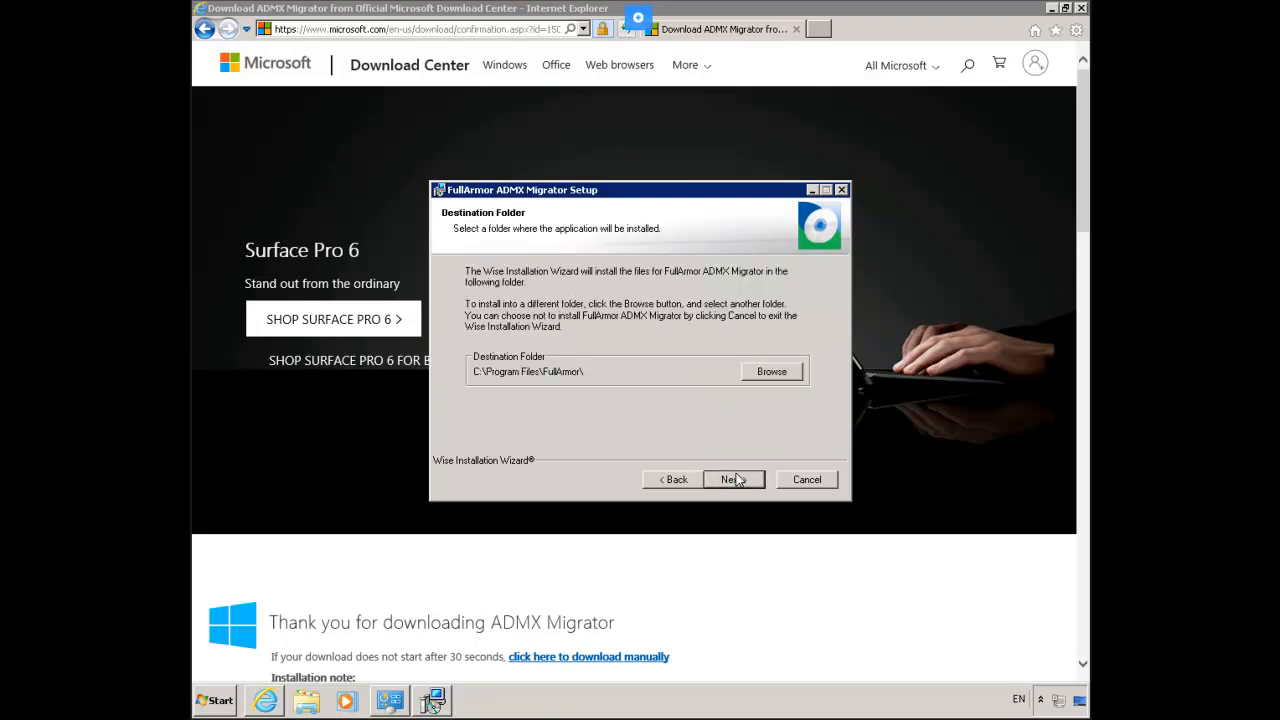
left_click(735, 480)
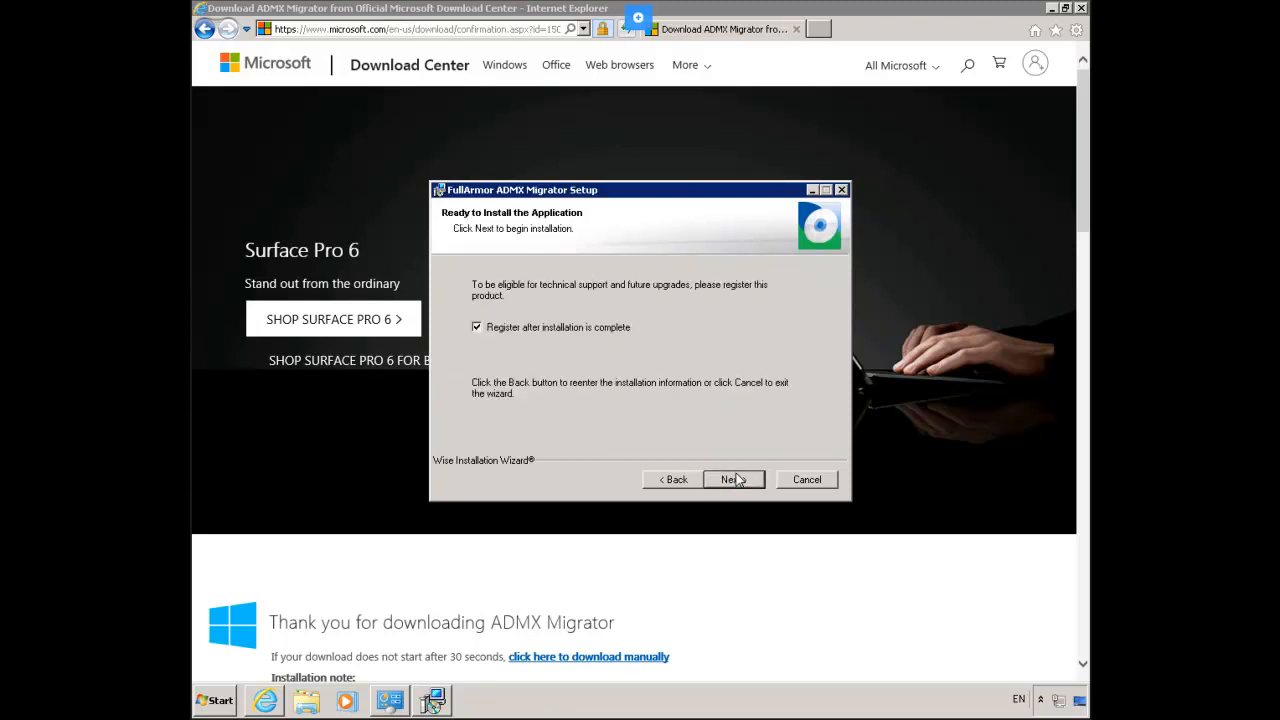
left_click(735, 480)
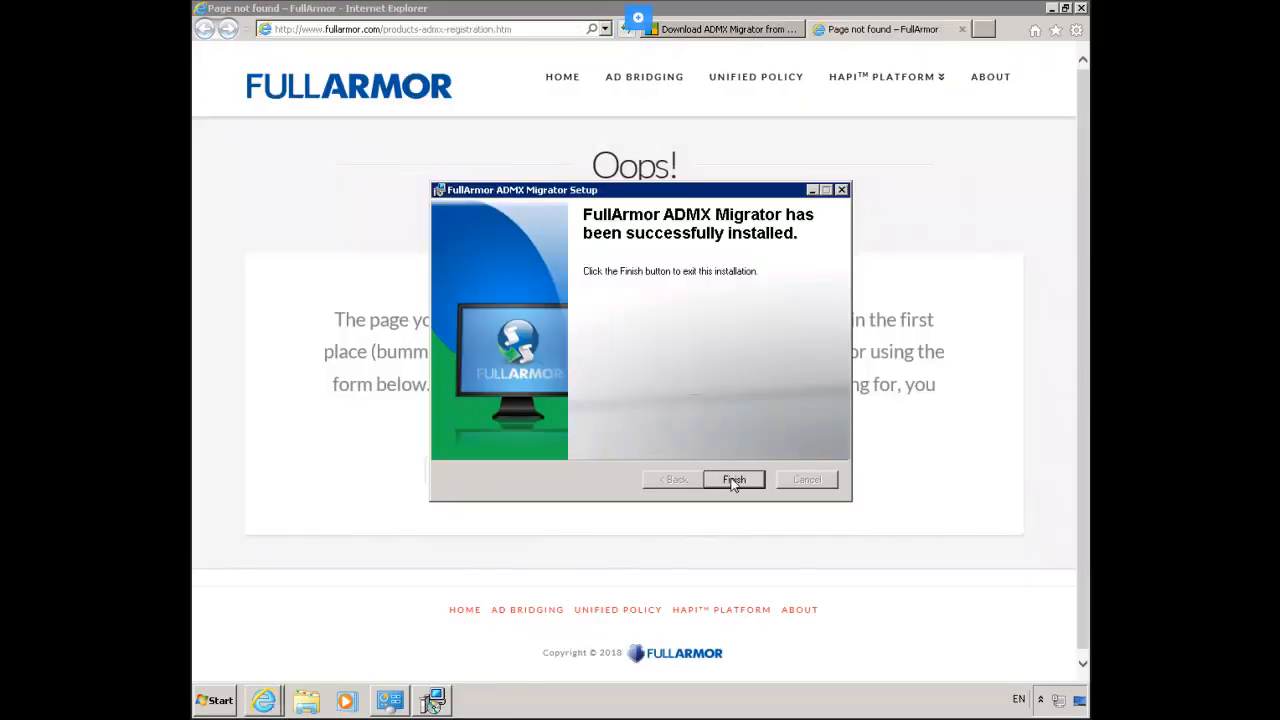
left_click(737, 479)
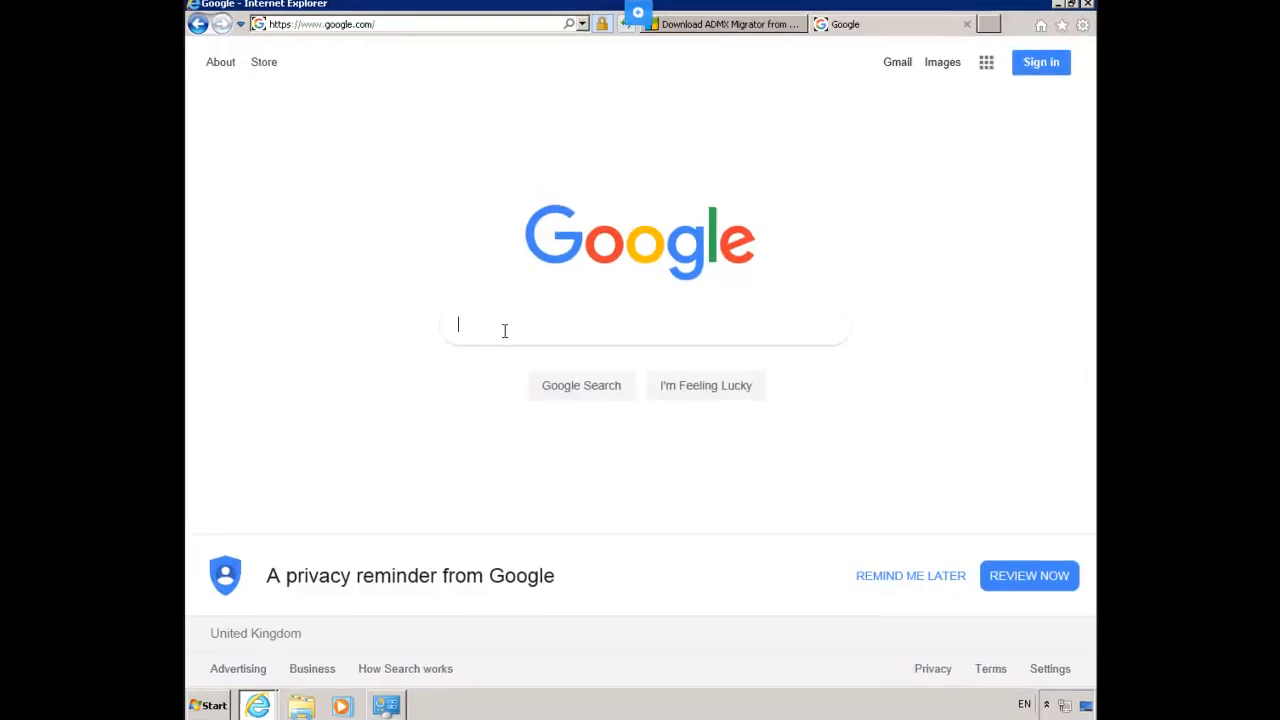
Step: Search Google for the pasted link and open the Office 2010 Administrative Templates download page
type("http://www.microsoft.com/en-us/download/details.aspx?id=15058")
key("Return")
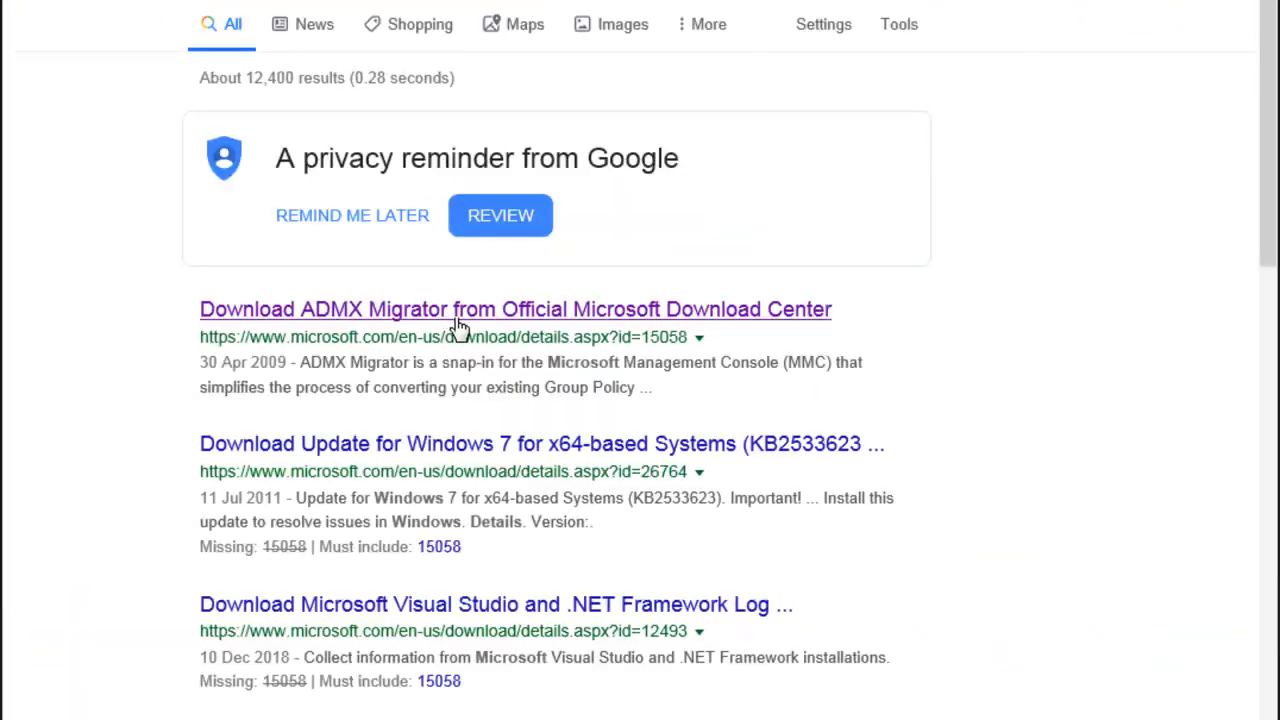
left_click(458, 312)
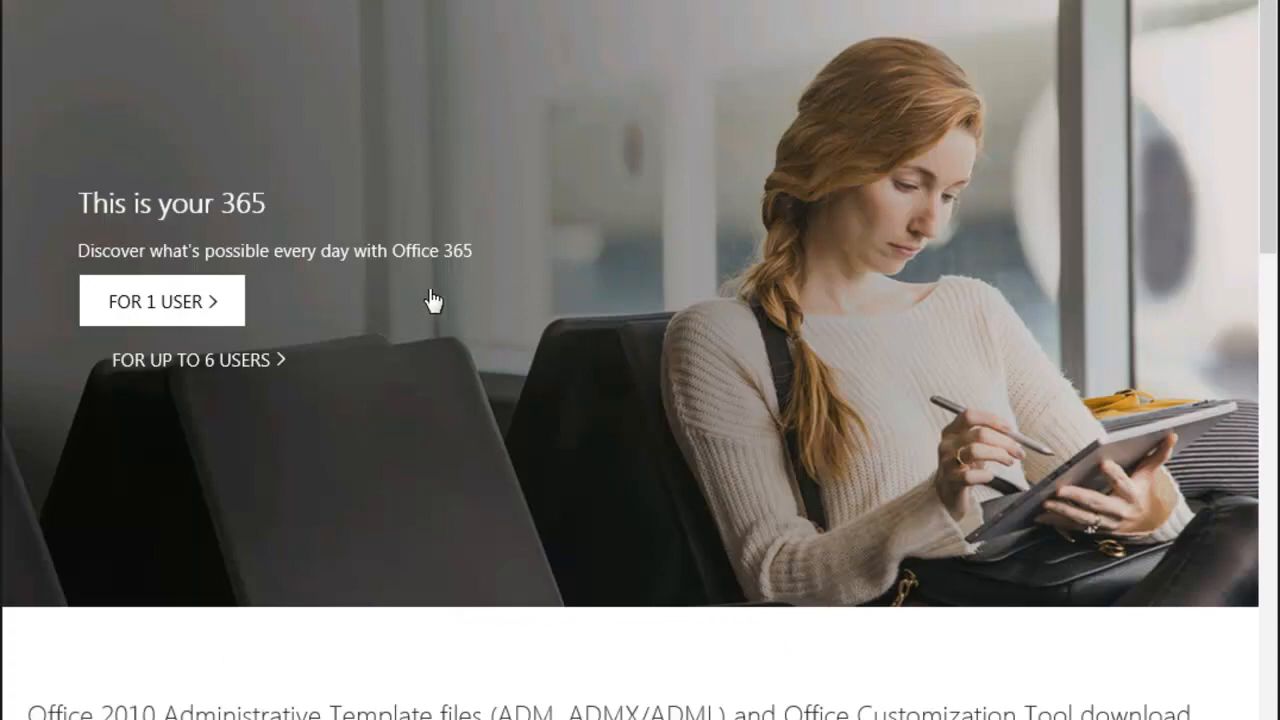
scroll(448, 307, "down", 10)
scroll(449, 309, "up", 5)
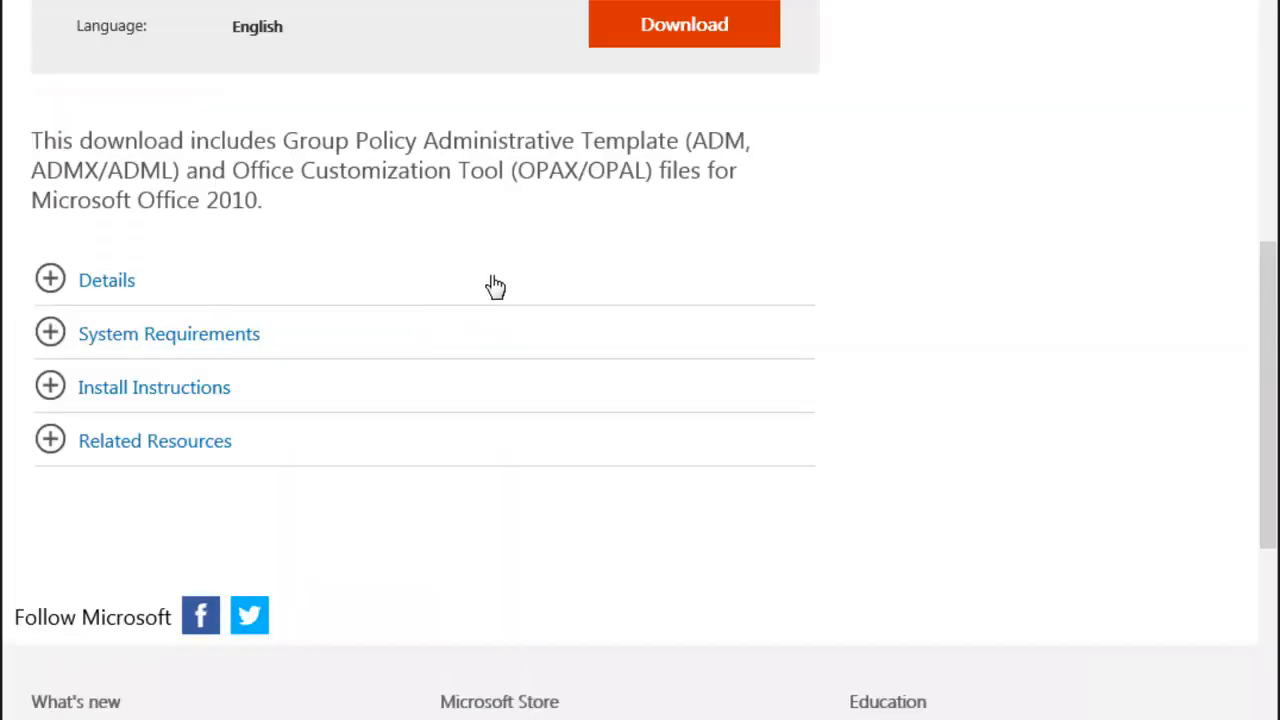
Step: Select AdminTemplates_32.exe from the available files and proceed to download and run it
left_click(706, 24)
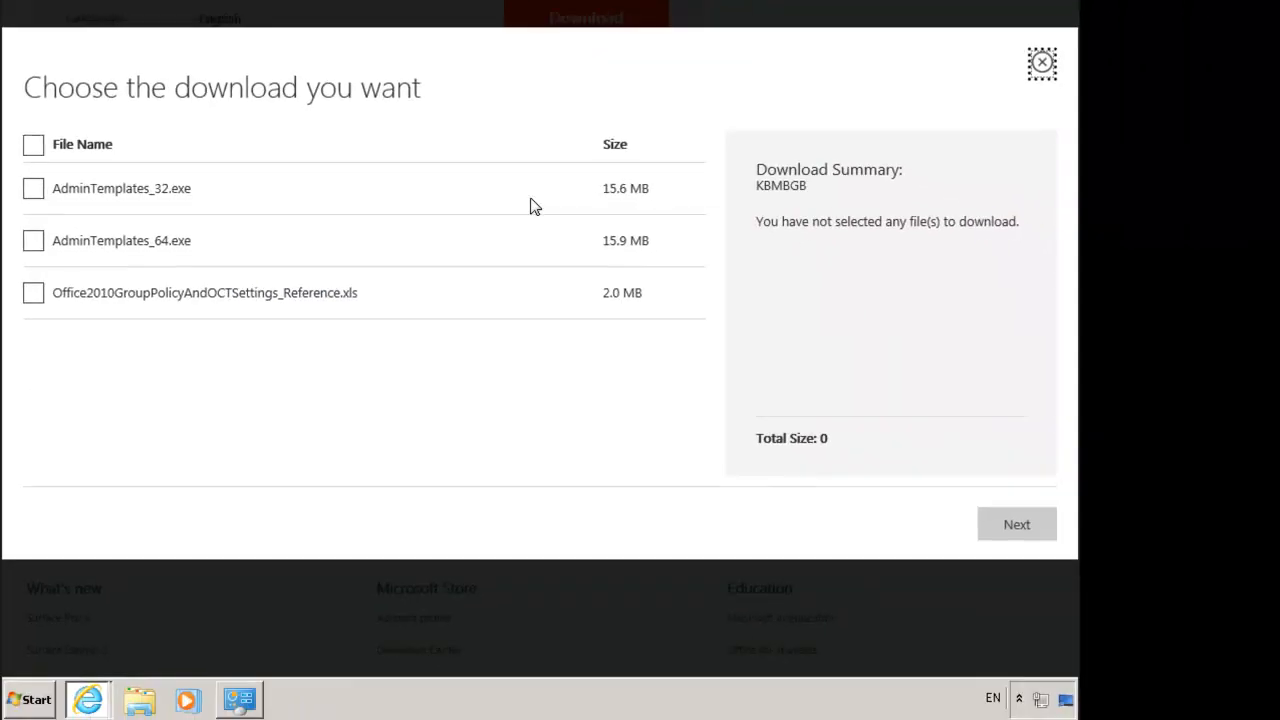
left_click(35, 243)
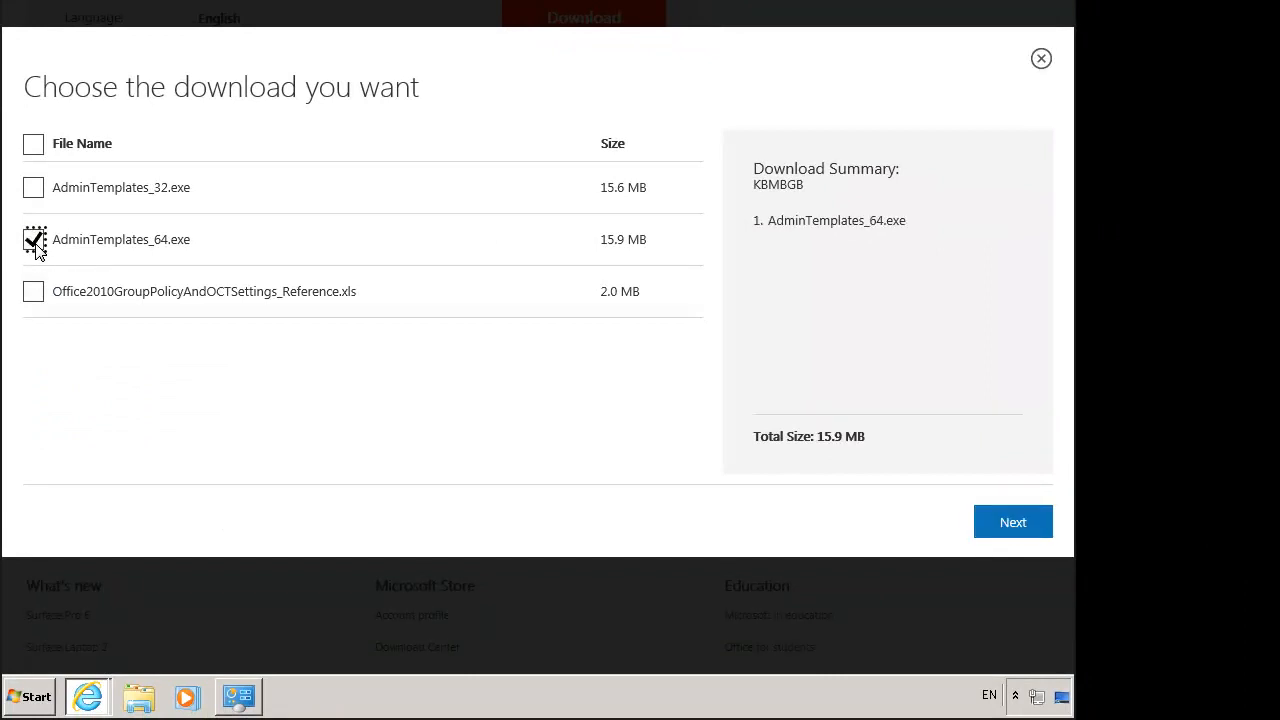
left_click(35, 243)
left_click(33, 190)
left_click(1205, 638)
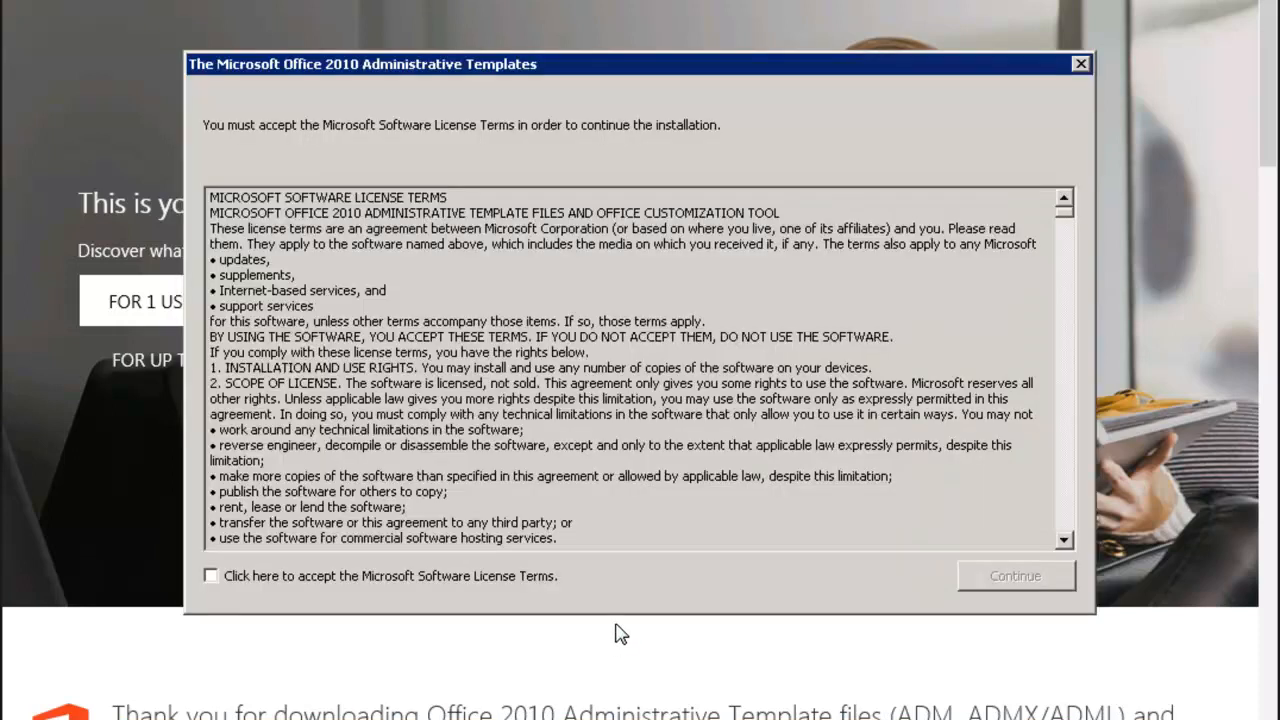
Step: Accept the license and extract the template files into a new Downloads\Office2010 folder
left_click(313, 580)
left_click(1015, 578)
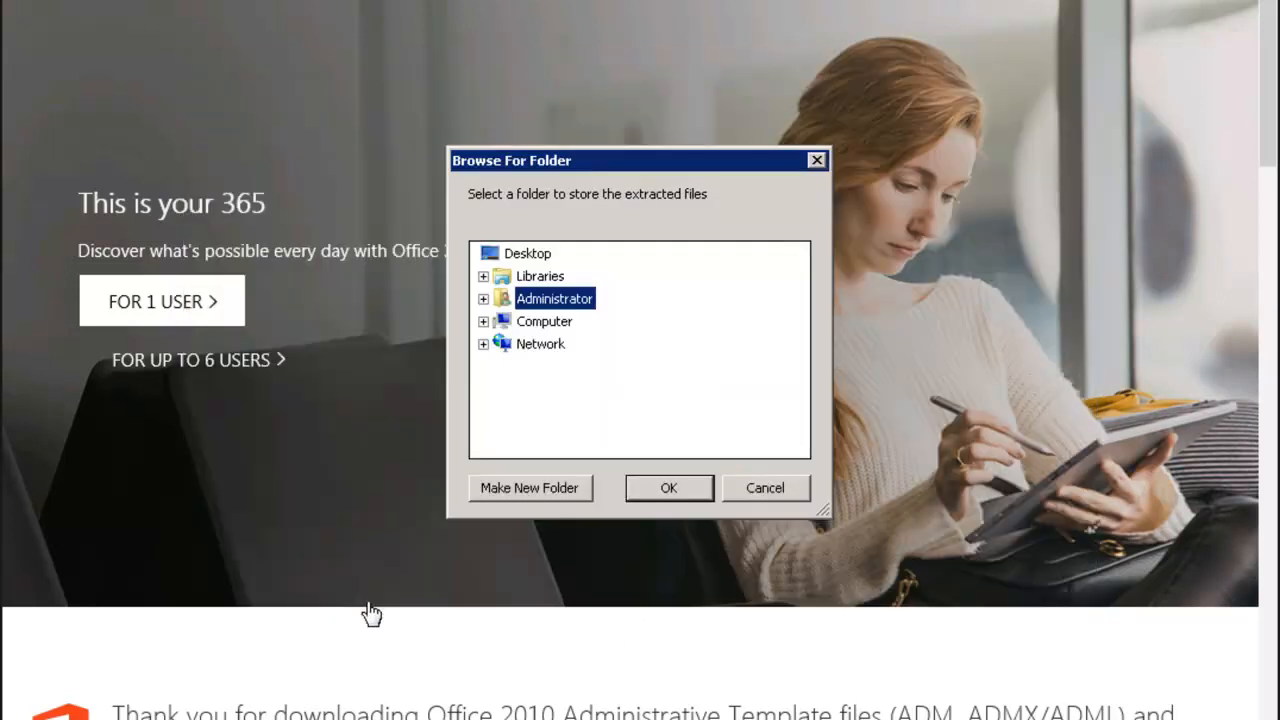
left_click(484, 298)
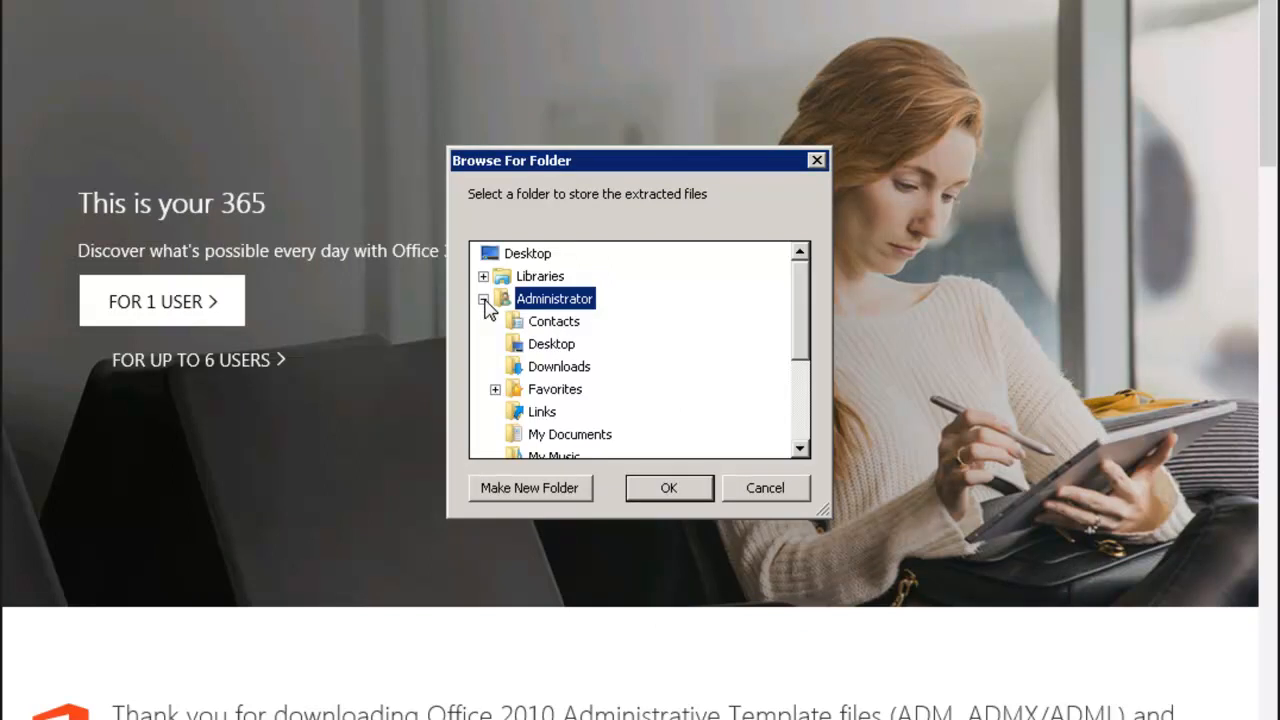
left_click(535, 368)
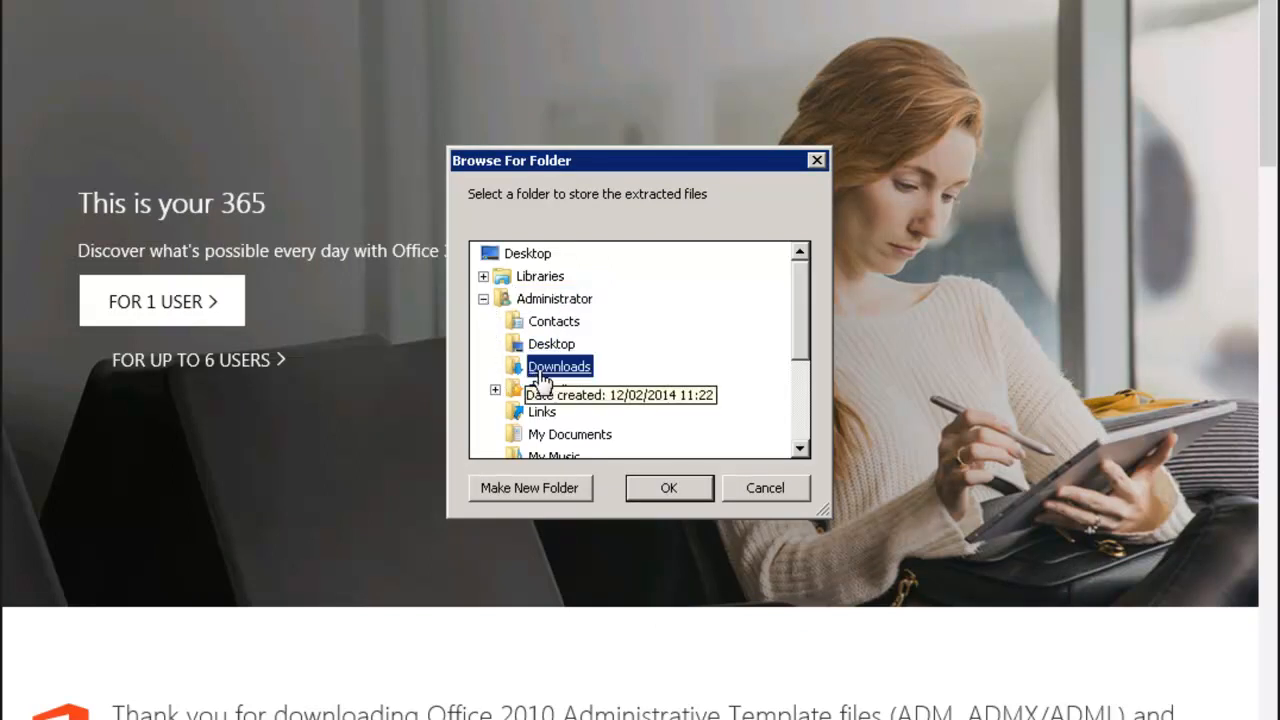
left_click(532, 490)
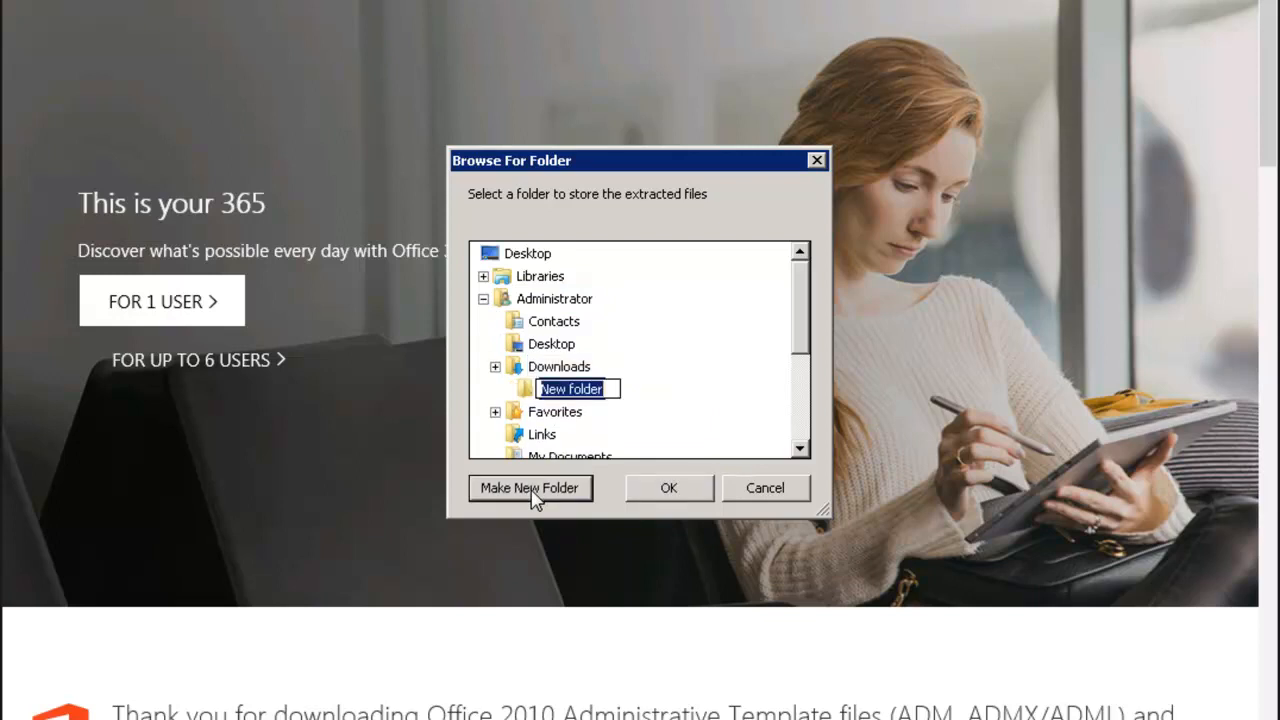
type("Offic")
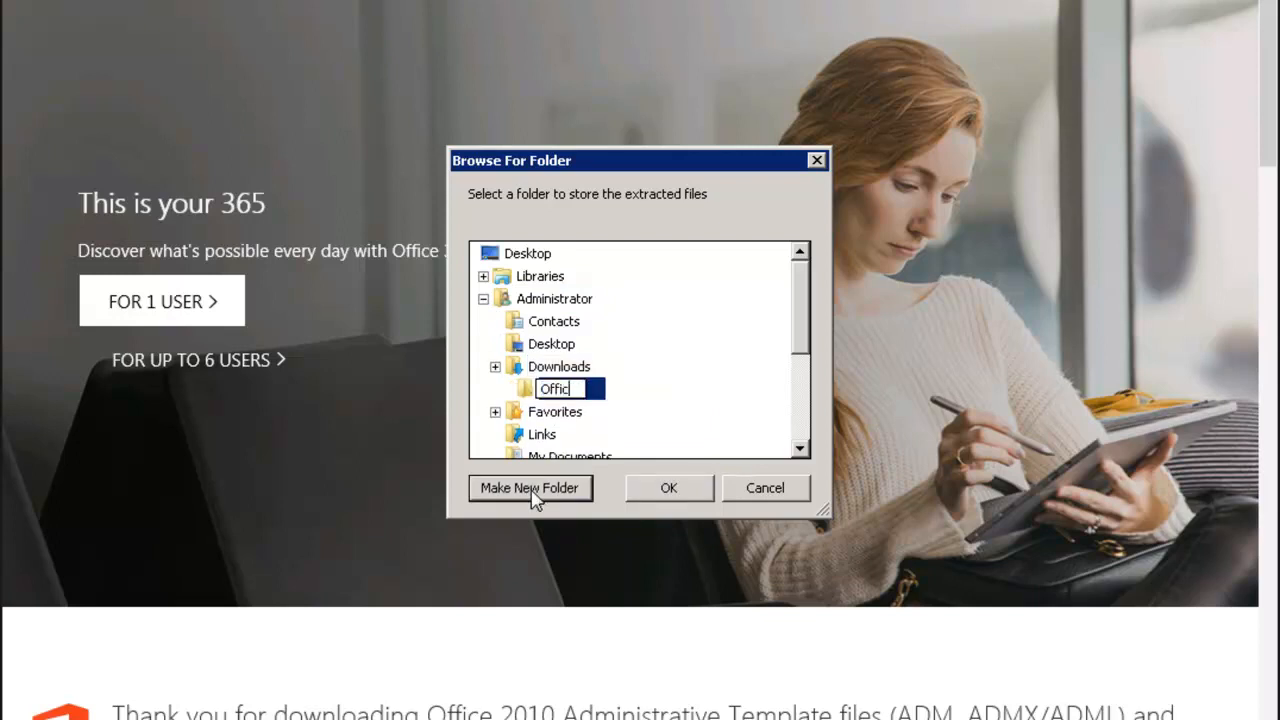
type("e2010")
key("Return")
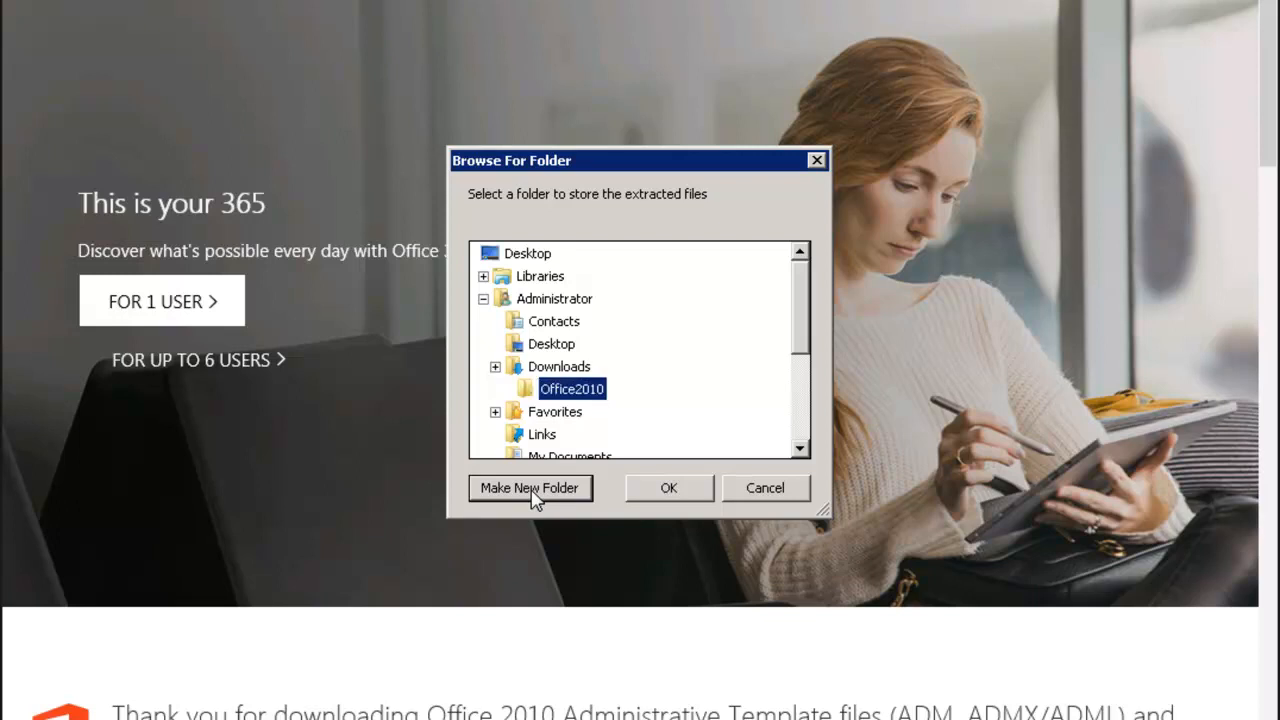
left_click(694, 497)
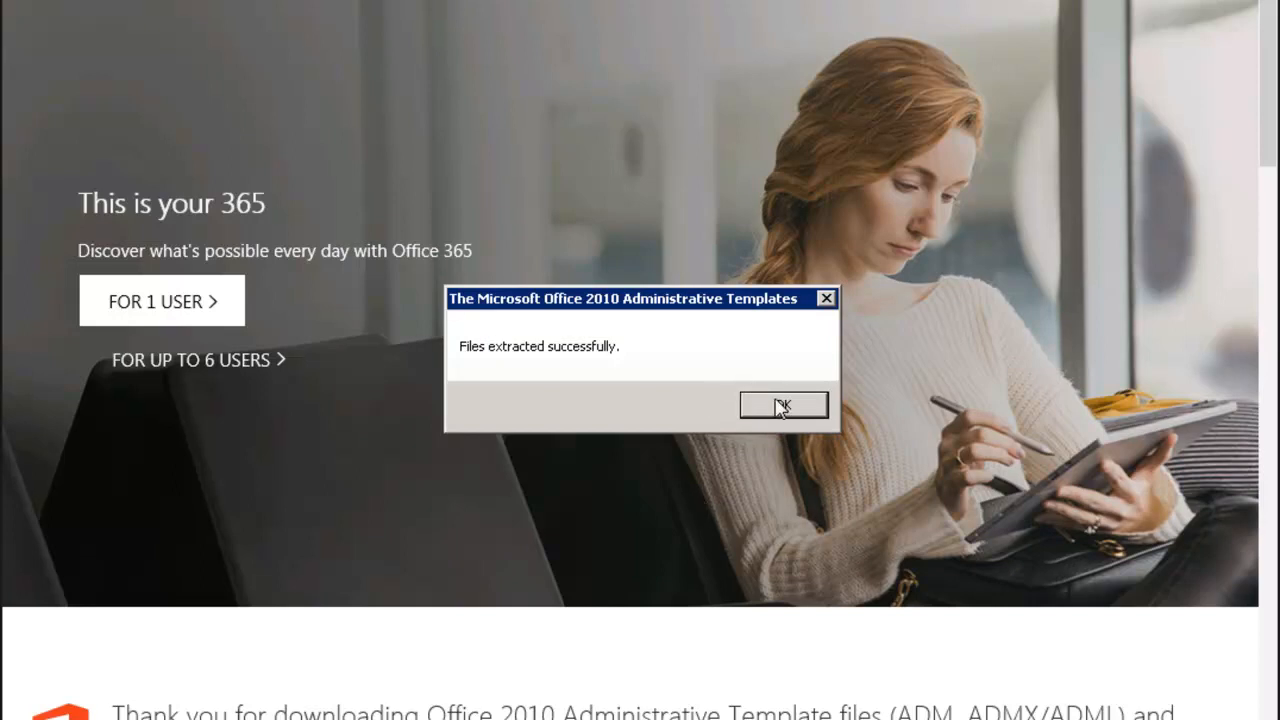
left_click(781, 405)
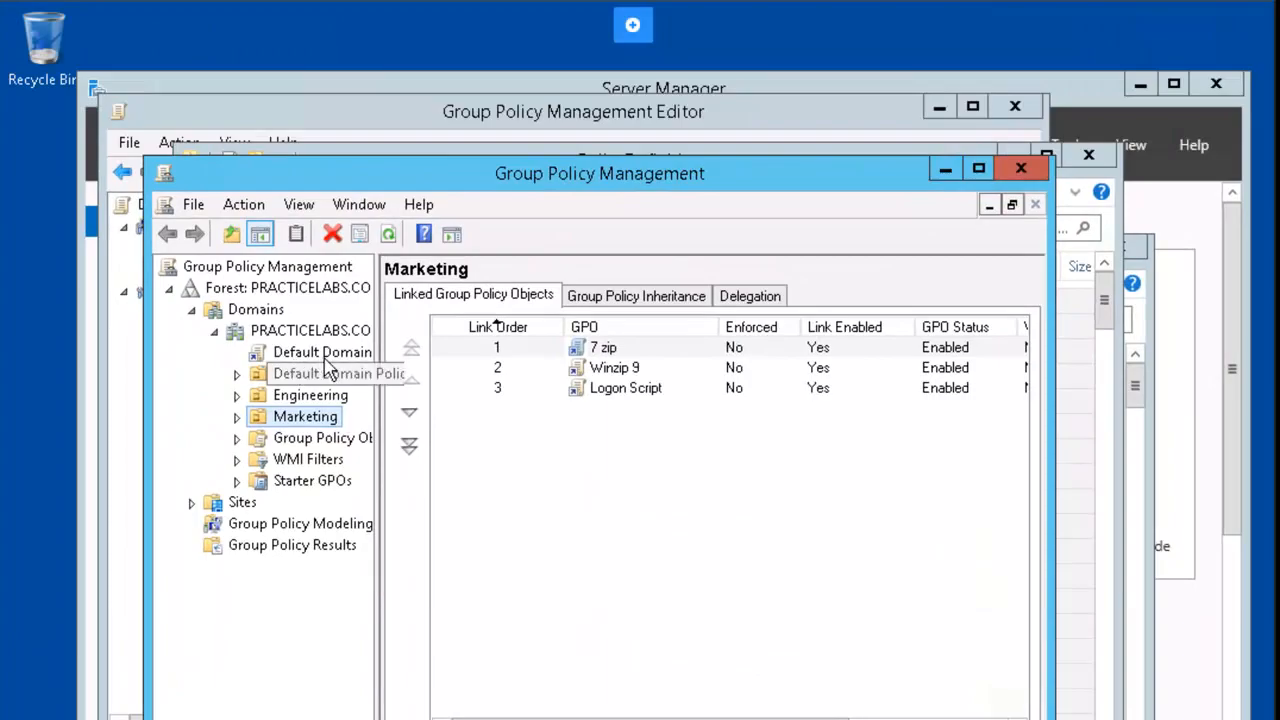
Step: Edit Default Domain Policy and open Filter Options for Computer Configuration's Administrative Templates
right_click(328, 360)
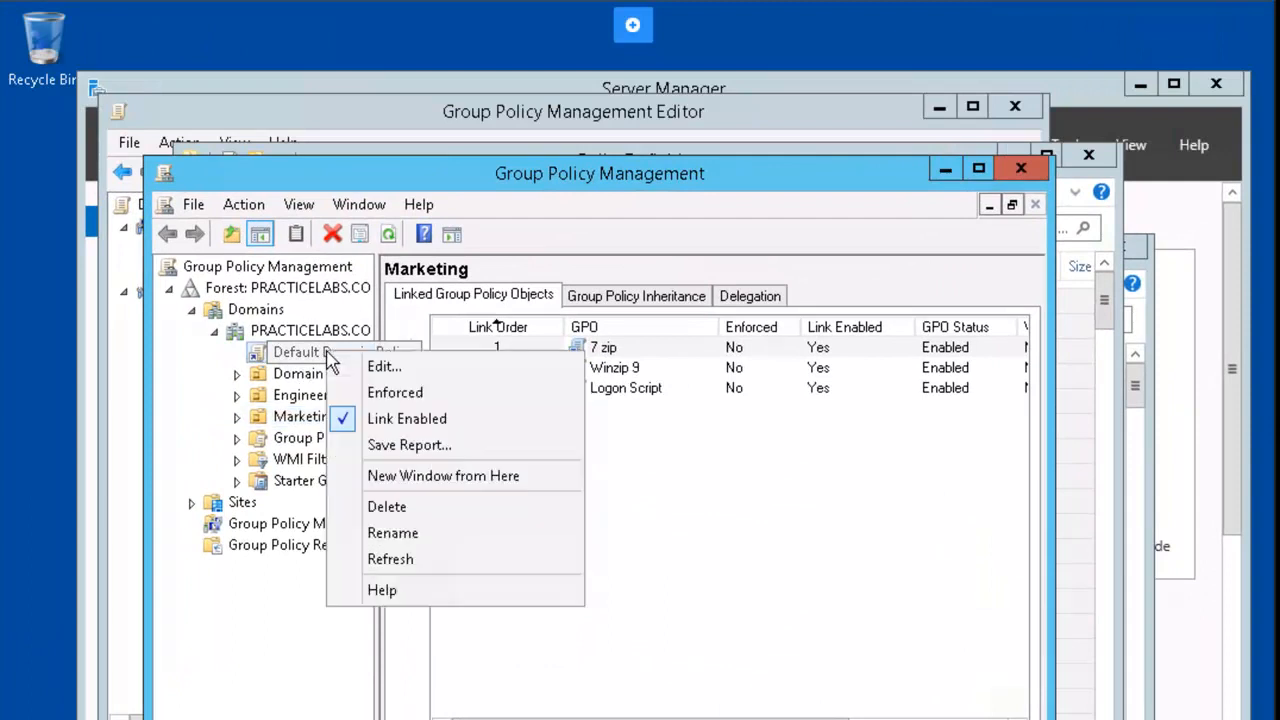
left_click(428, 366)
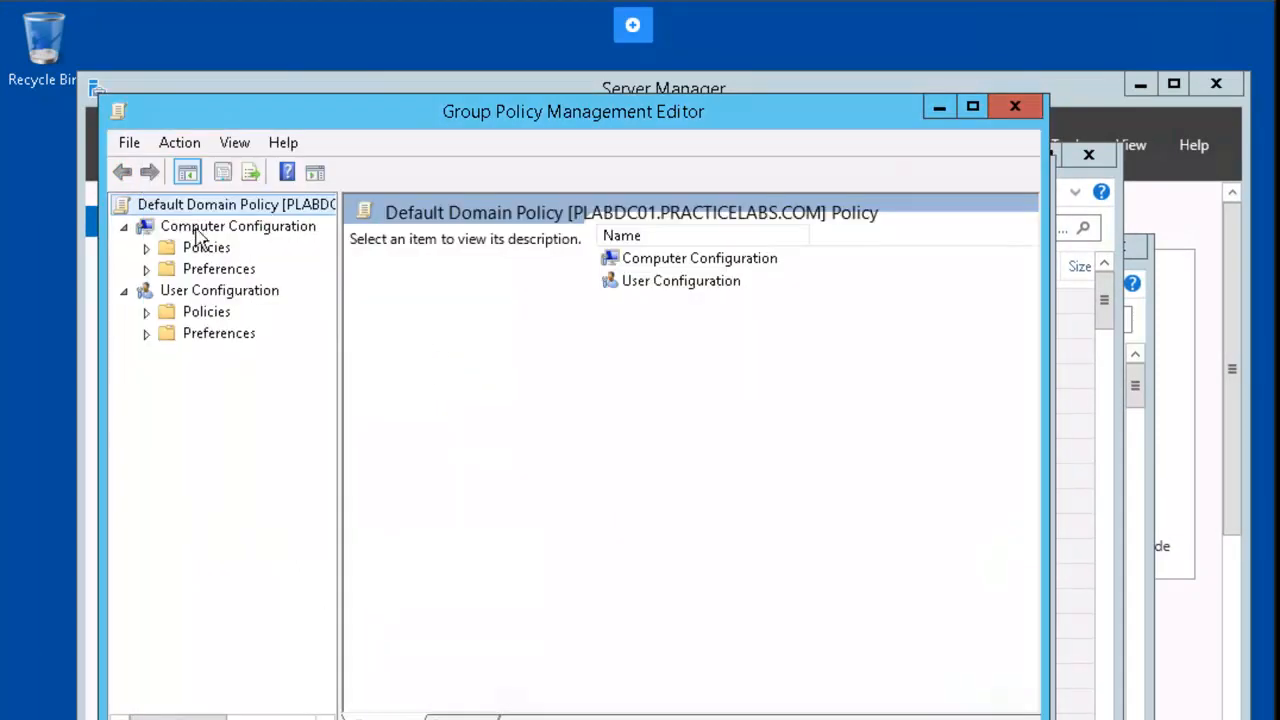
left_click(147, 250)
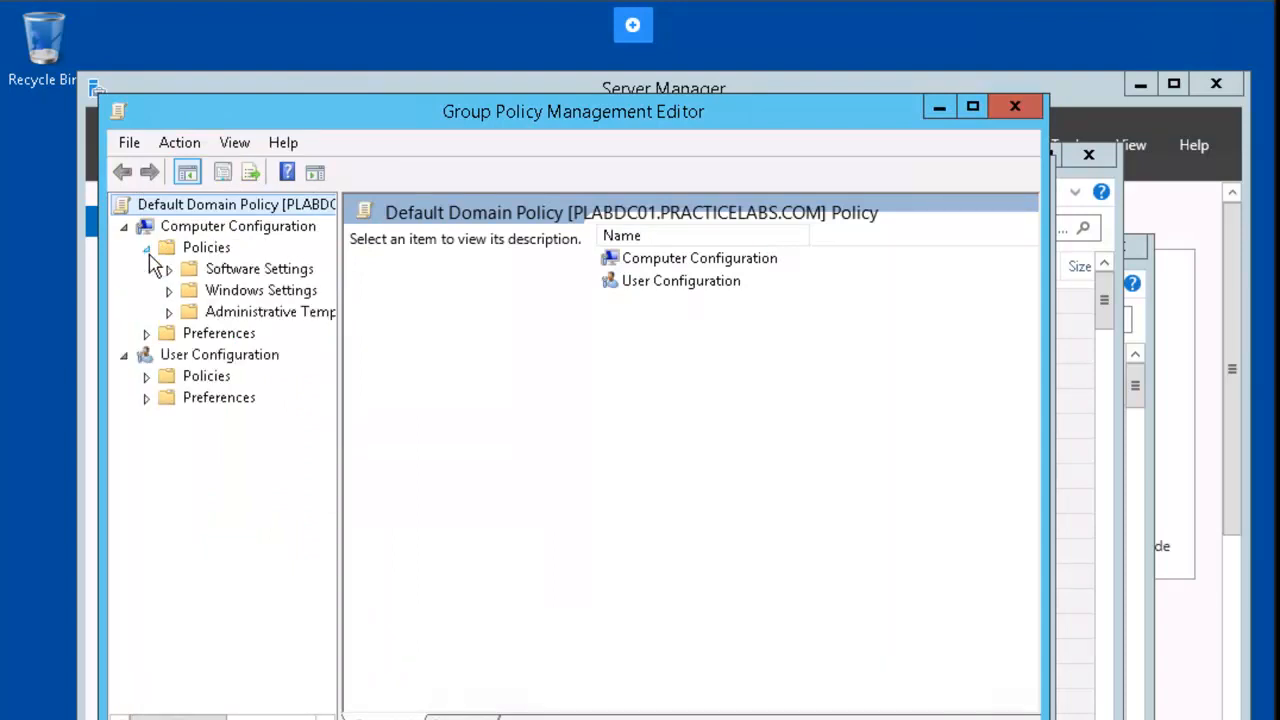
right_click(253, 322)
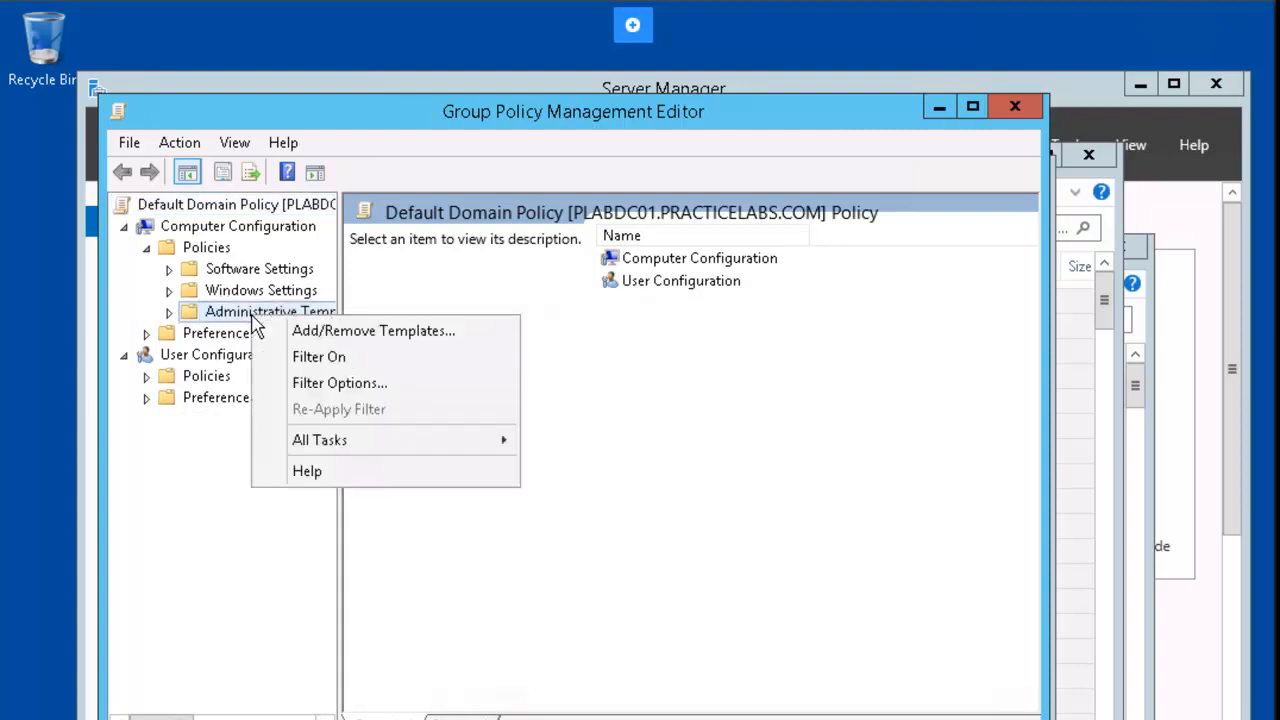
left_click(389, 390)
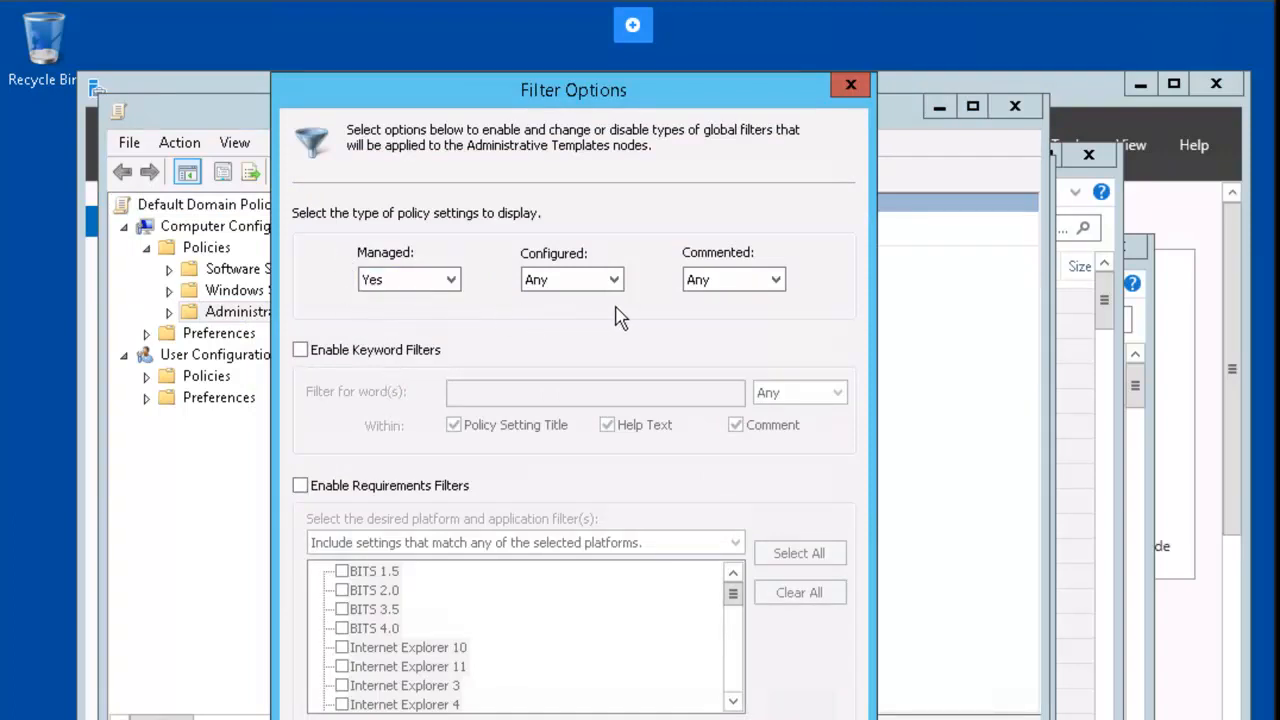
Step: Filter on keyword 'automatic updates' and require Windows 8 and Windows 8.1 platforms
left_click(301, 351)
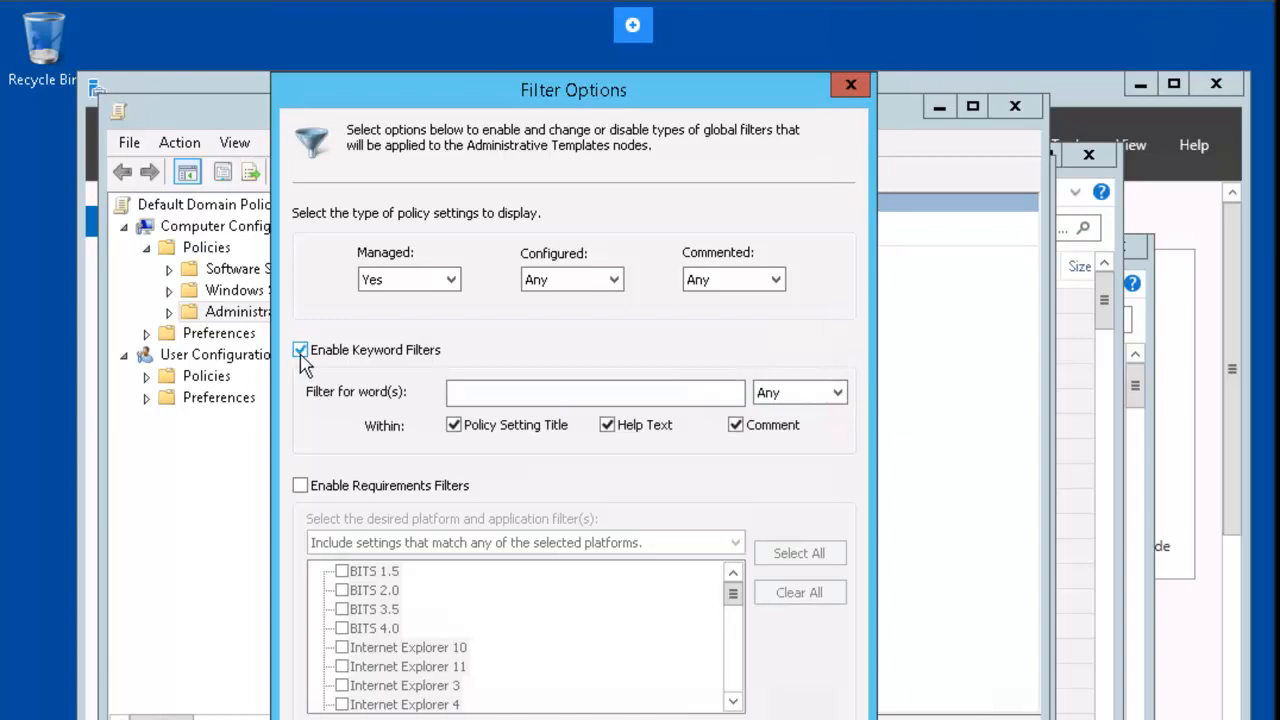
left_click(526, 393)
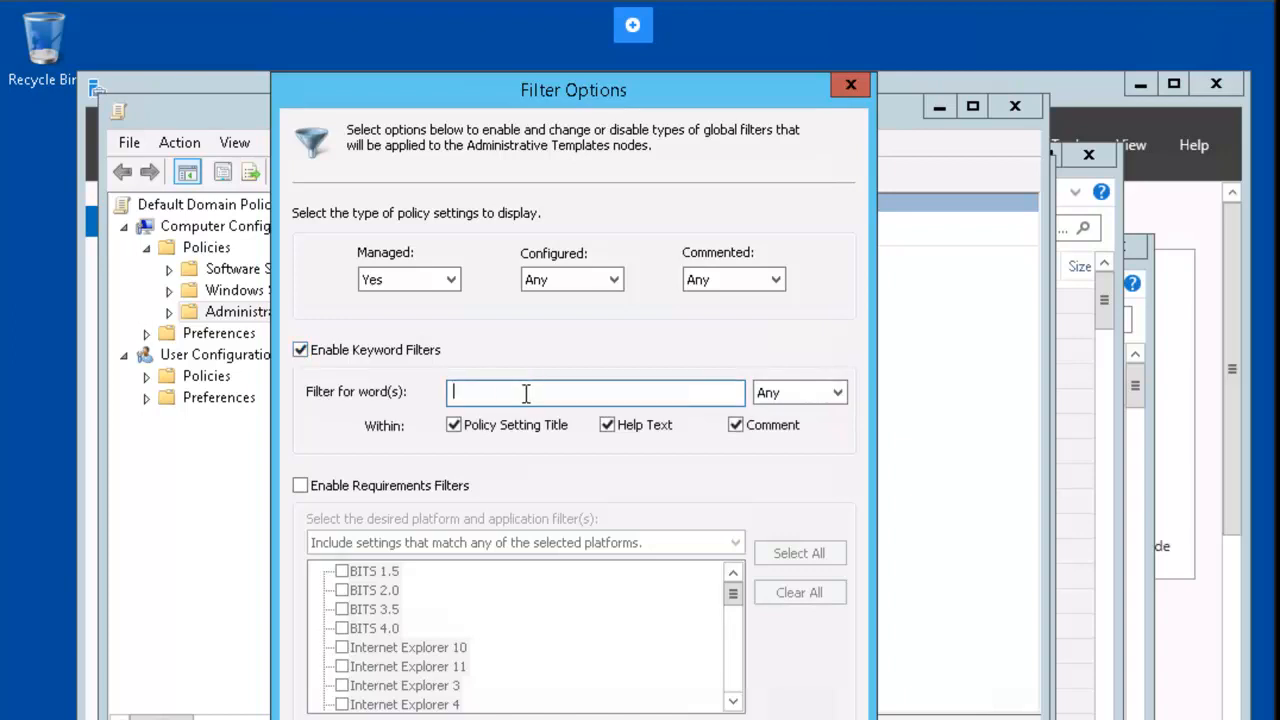
type("automatic updates")
left_click(318, 487)
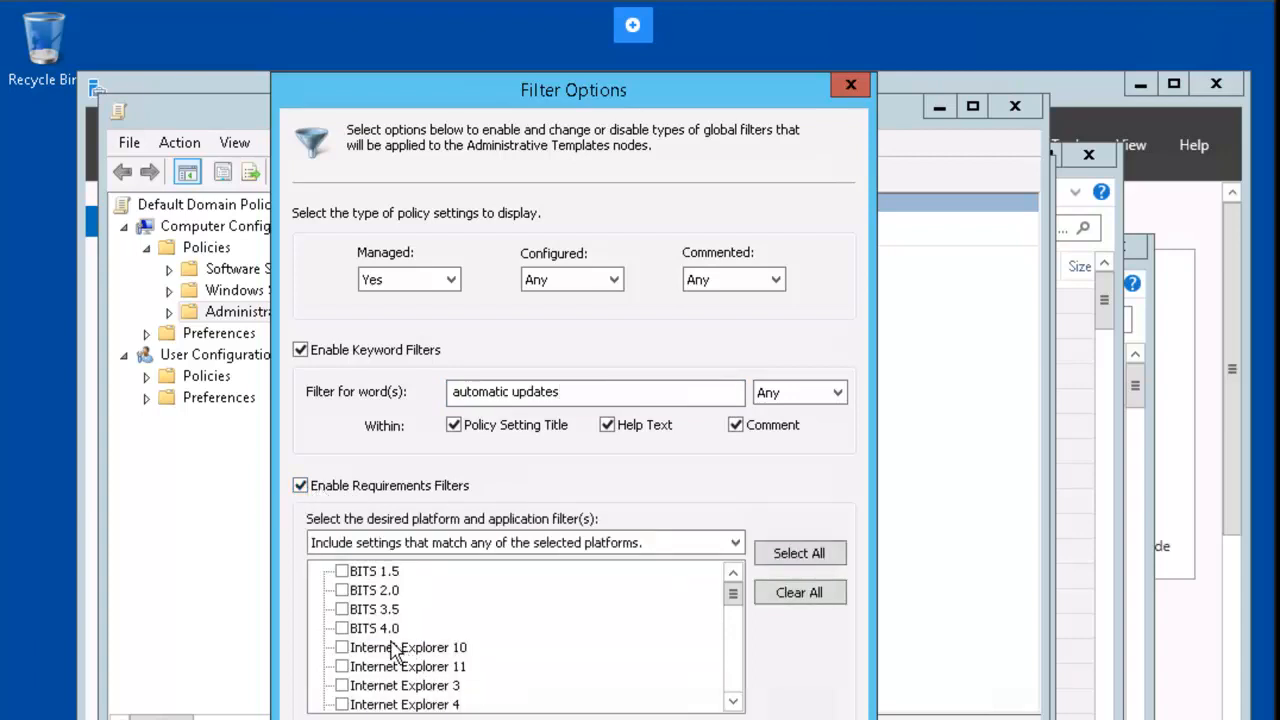
scroll(410, 654, "down", 6)
scroll(415, 655, "up", 1)
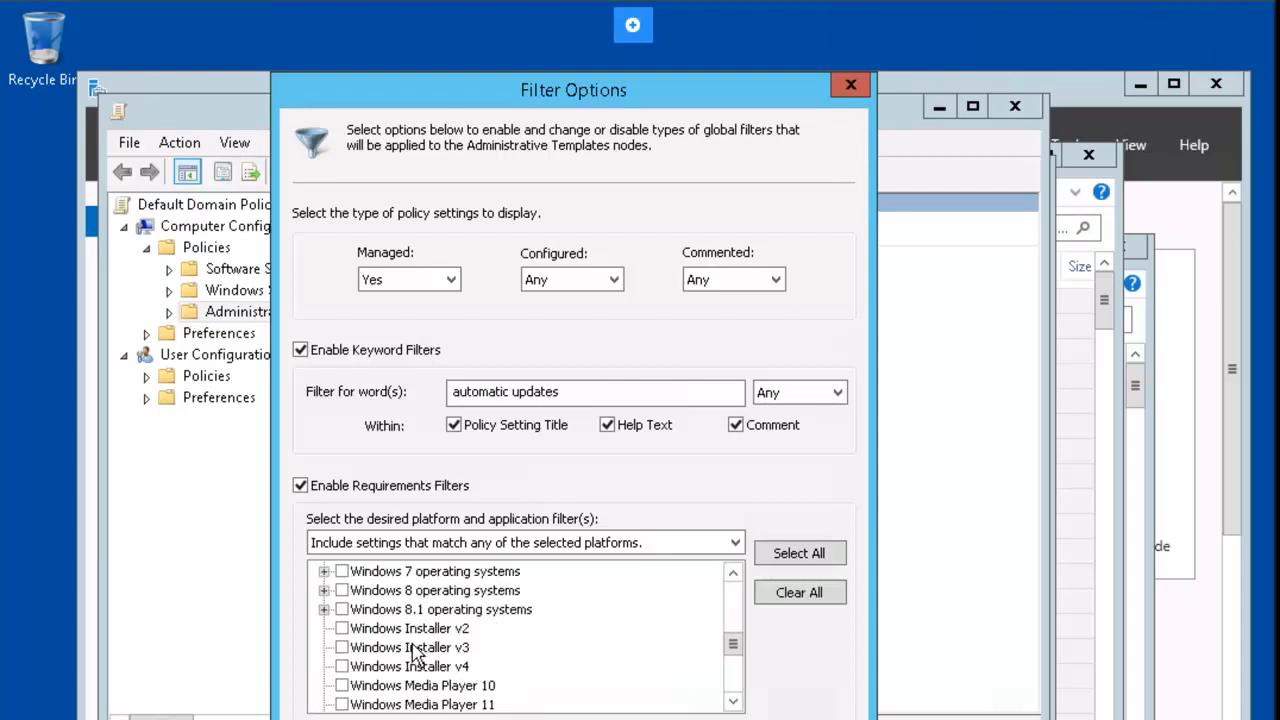
left_click(346, 593)
left_click(343, 592)
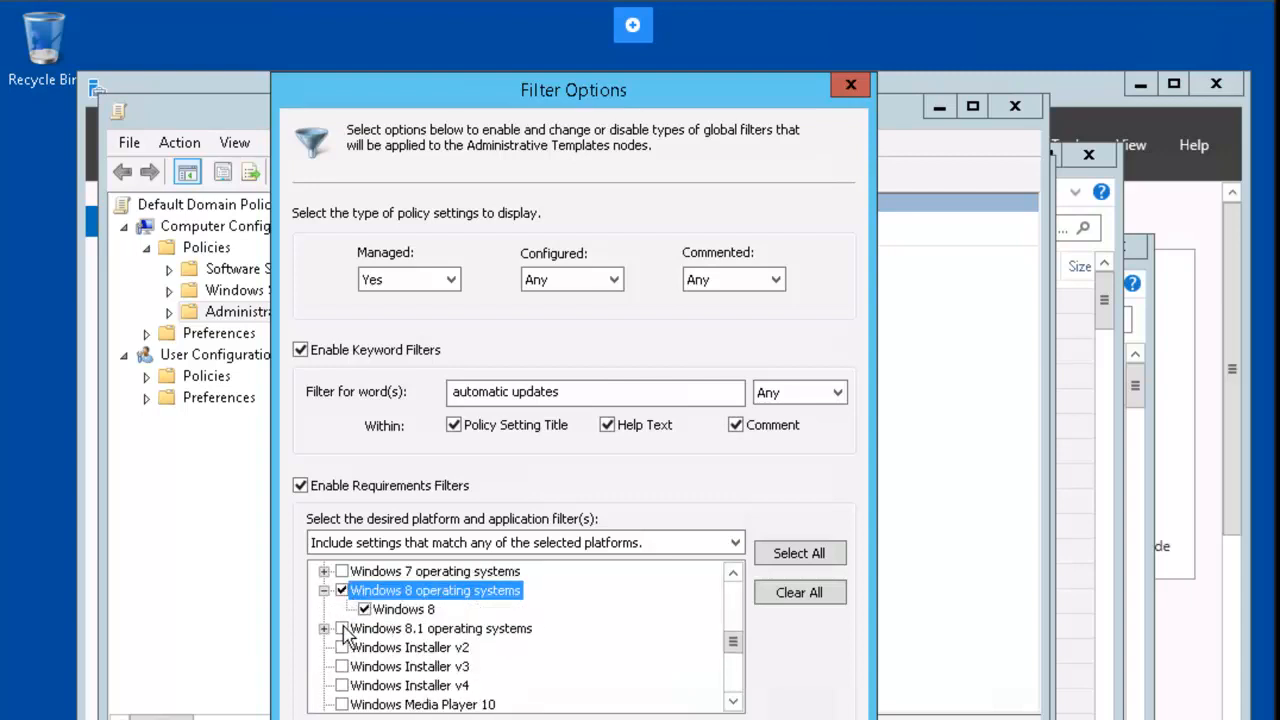
left_click(342, 629)
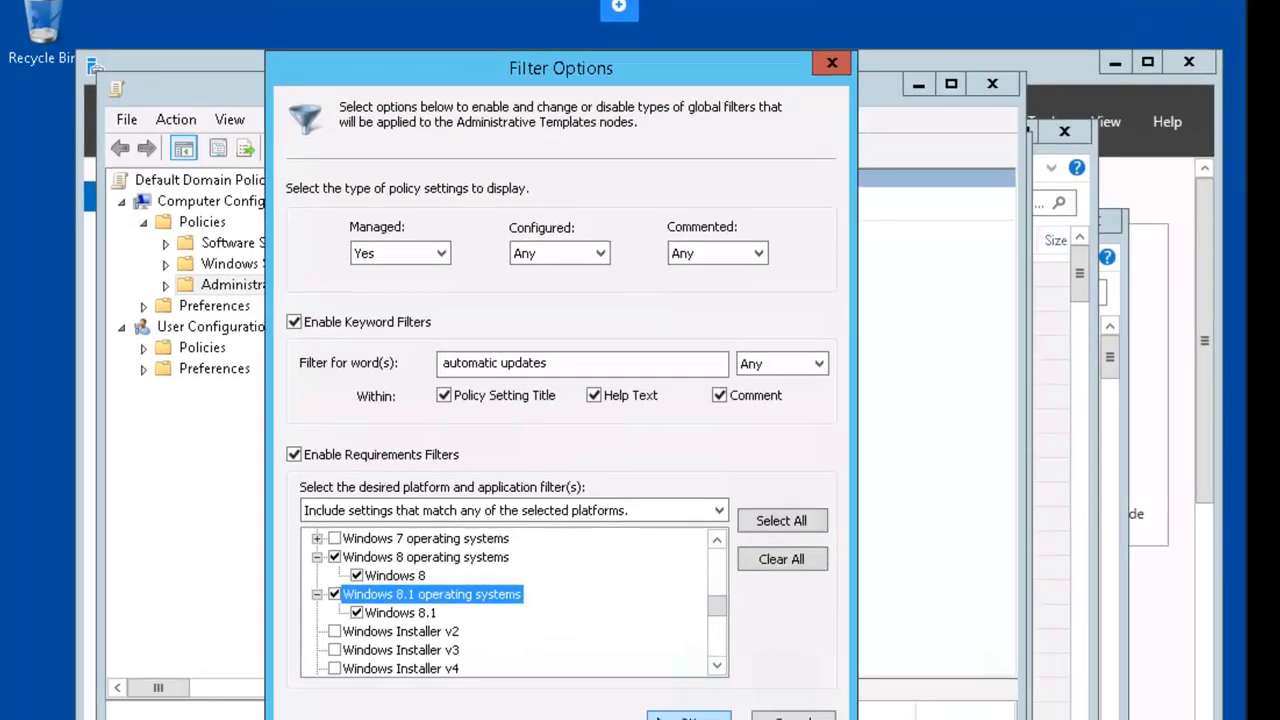
left_click(588, 539)
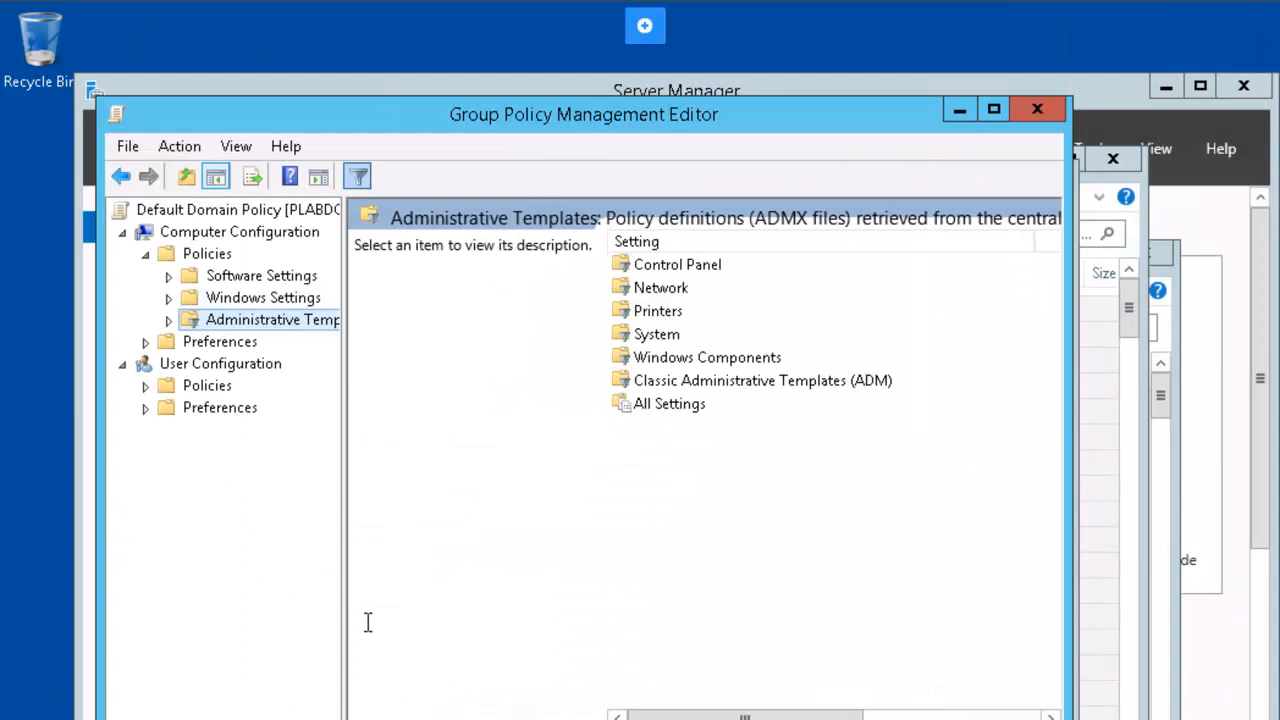
Step: Expand the filtered Administrative Templates and verify Filter On is checked in its context menu
left_click(169, 318)
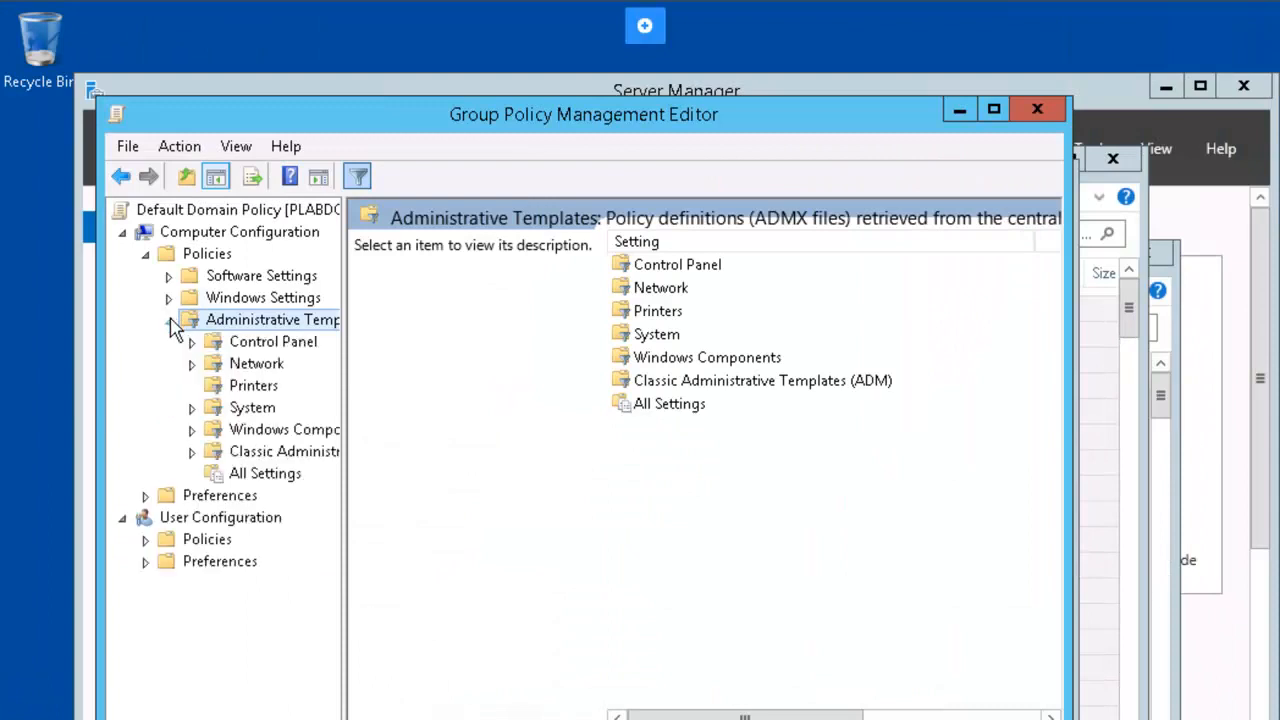
right_click(265, 330)
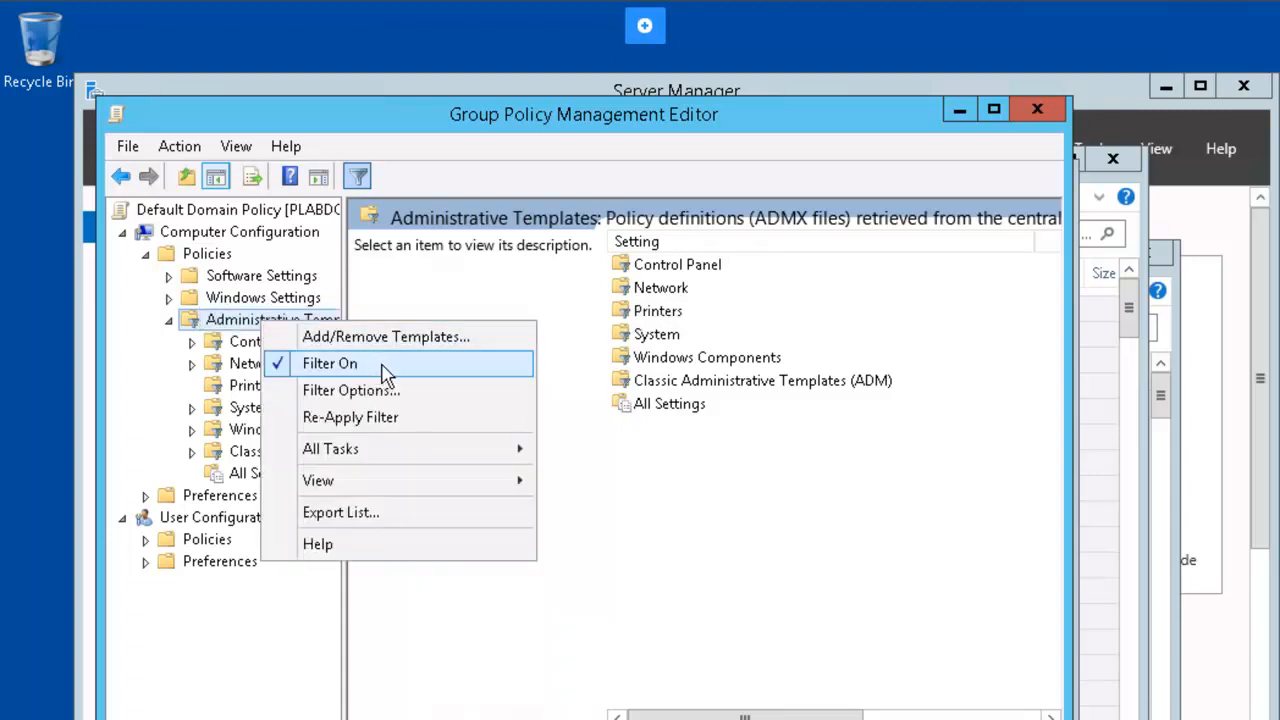
left_click(494, 624)
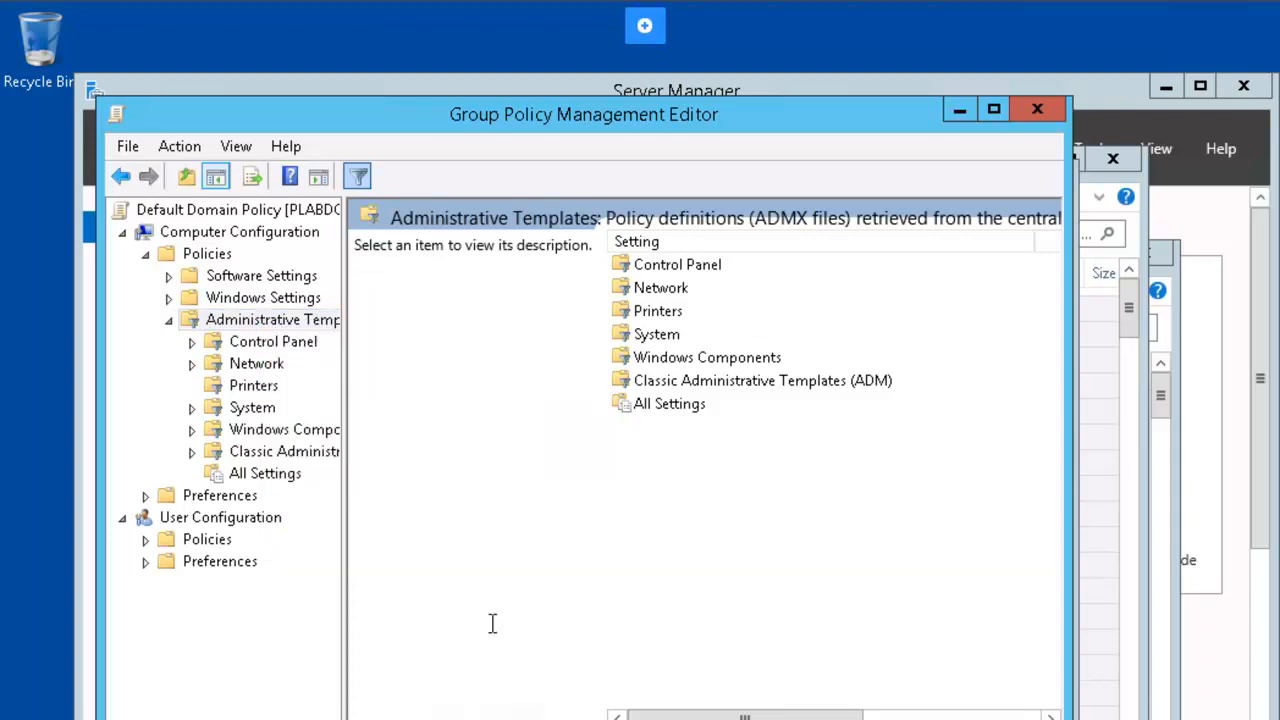